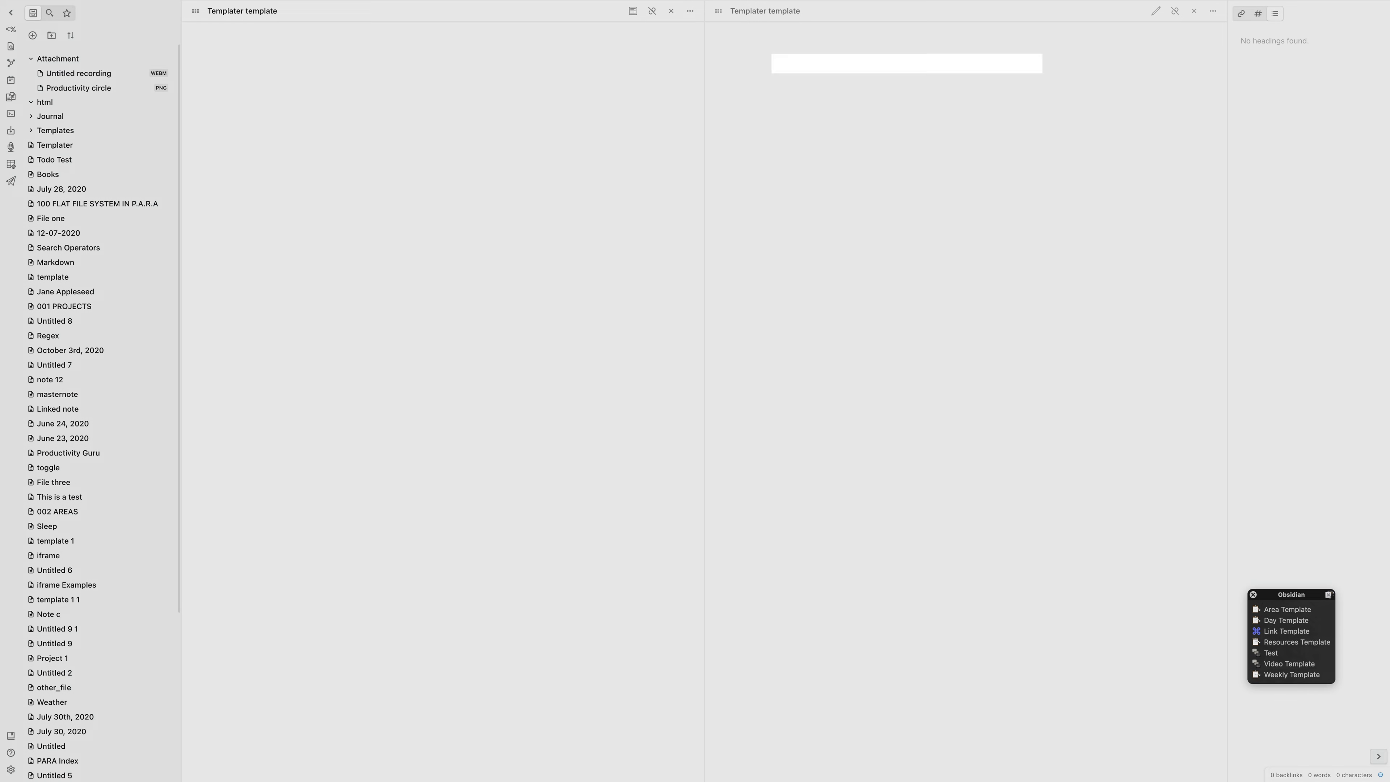
Step: Write the command <% tp.file.create_new("demo", "test", true).basename %> in the empty Templater template note
type("<% tp.file")
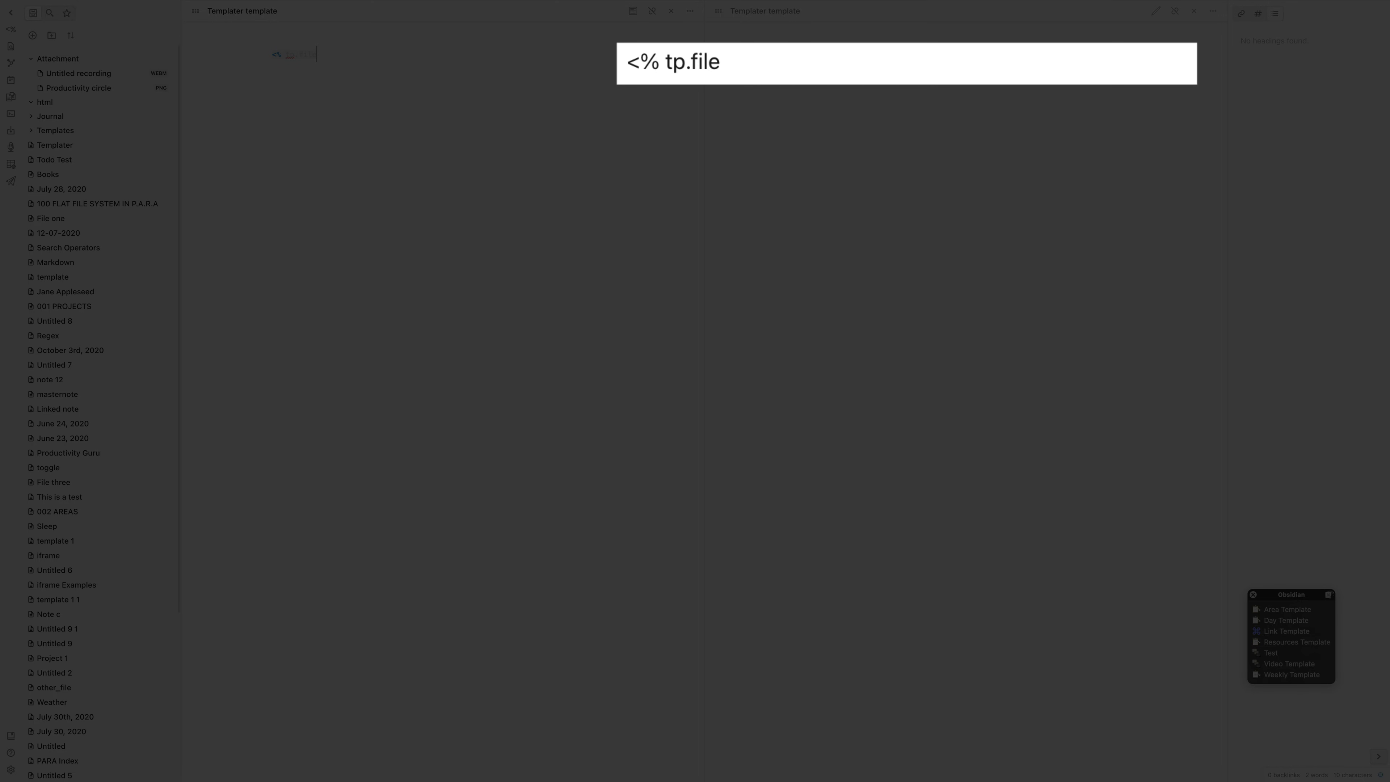
type(".create_new()")
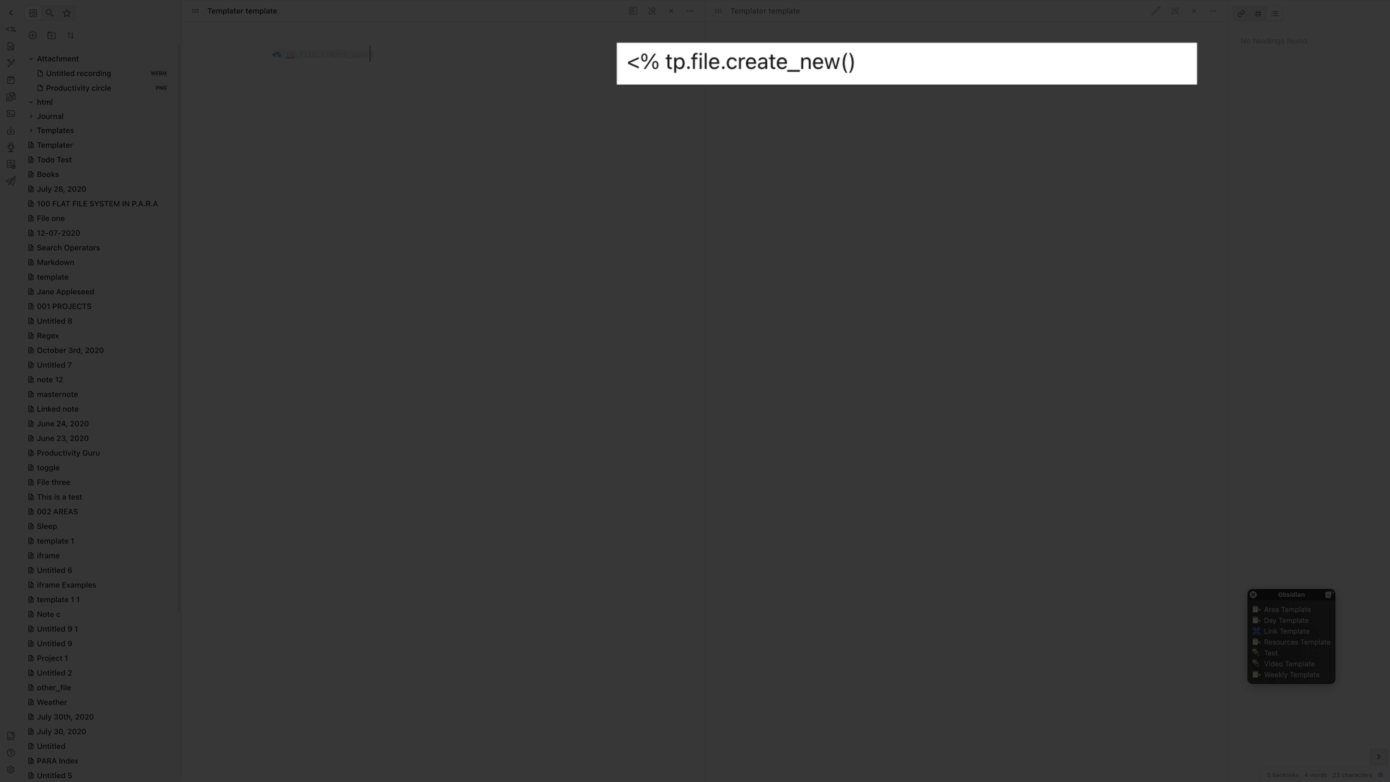
type("\"demo\", \"test")
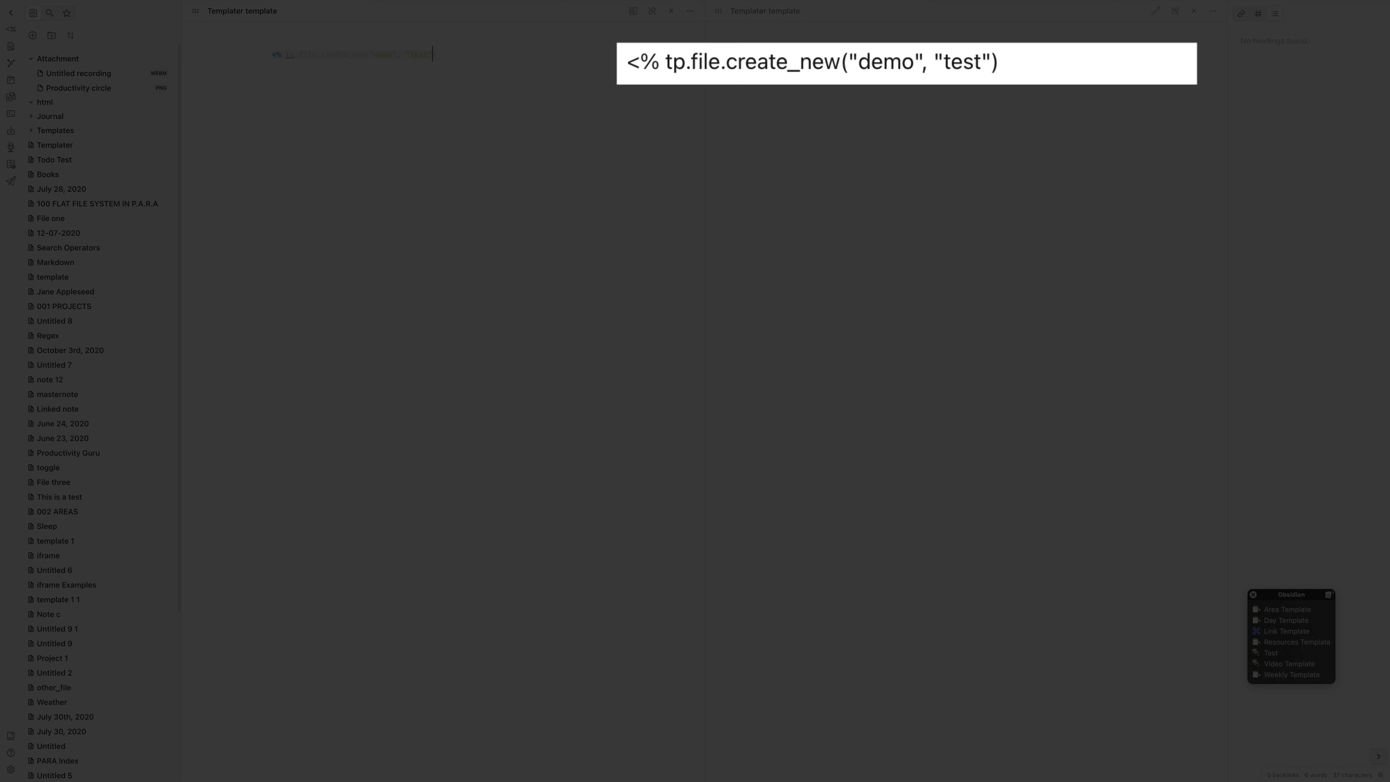
type(", true")
type(".basename")
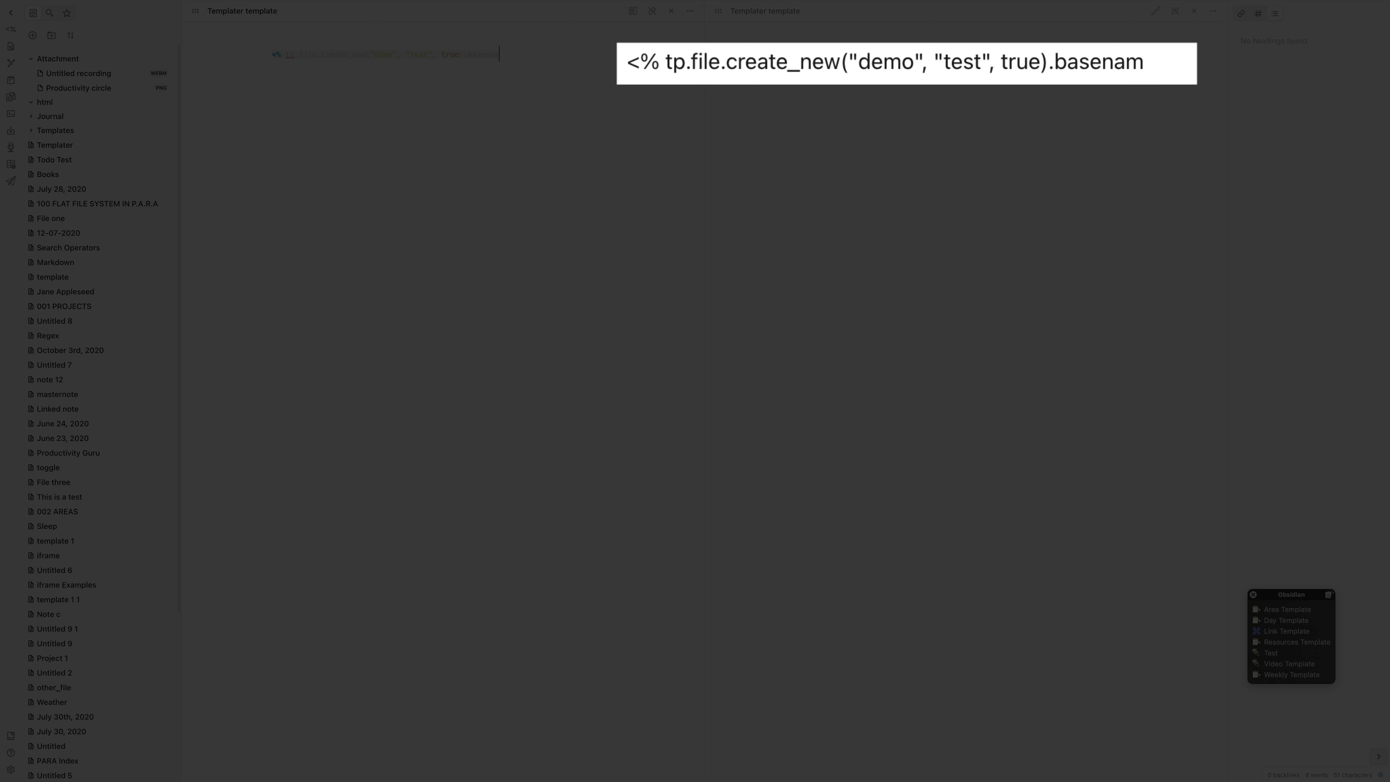
type(" %>")
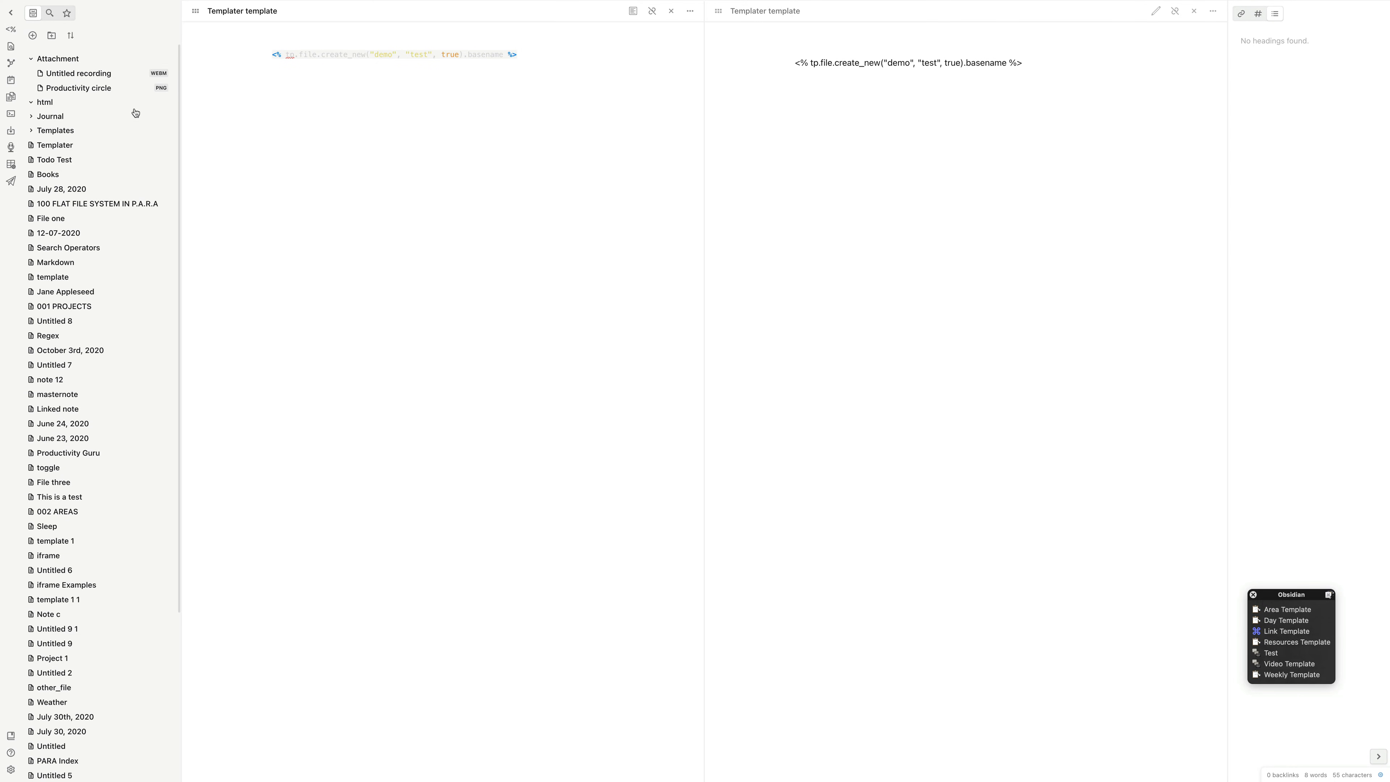
Step: Insert the Templater template at the end of the Templater note, below the Create New arguments
left_click(97, 149)
scroll(375, 287, "down", 10)
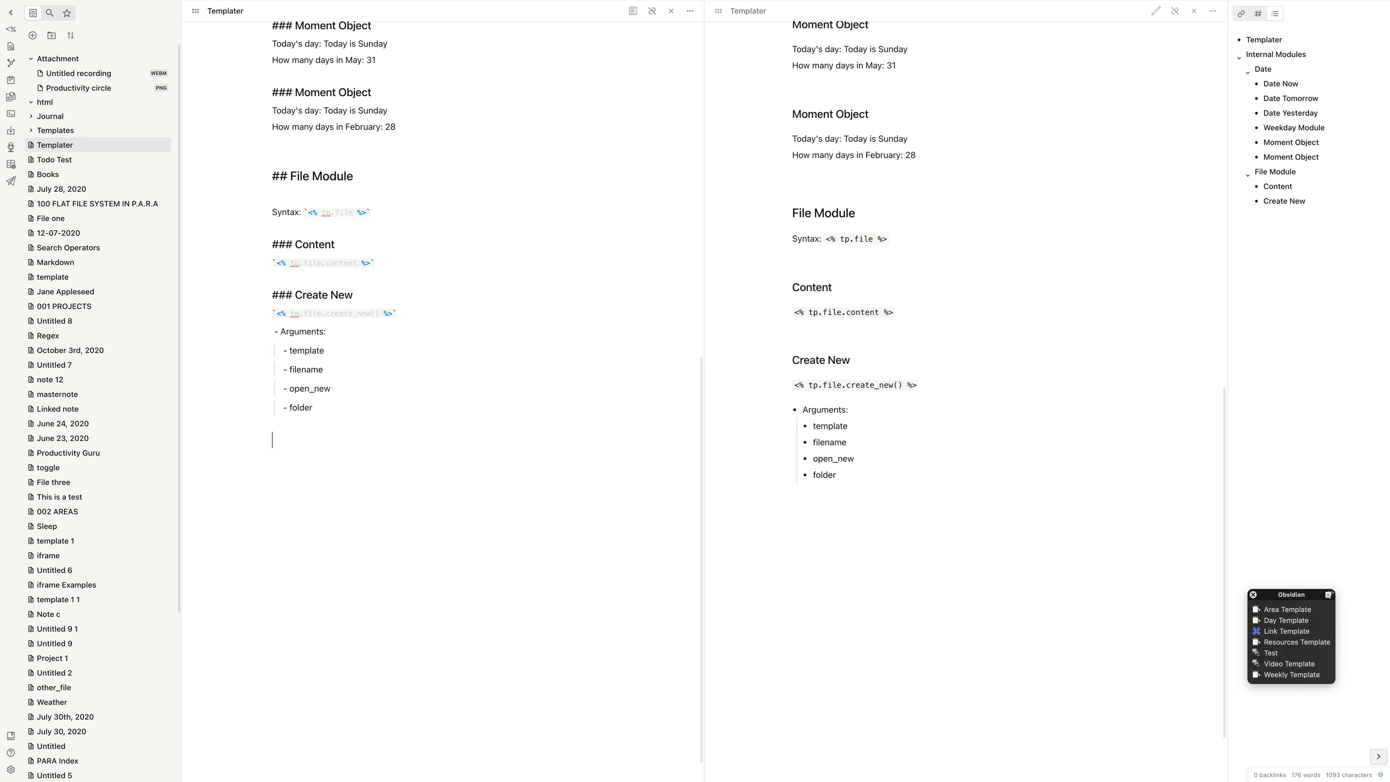
scroll(442, 402, "down", 1)
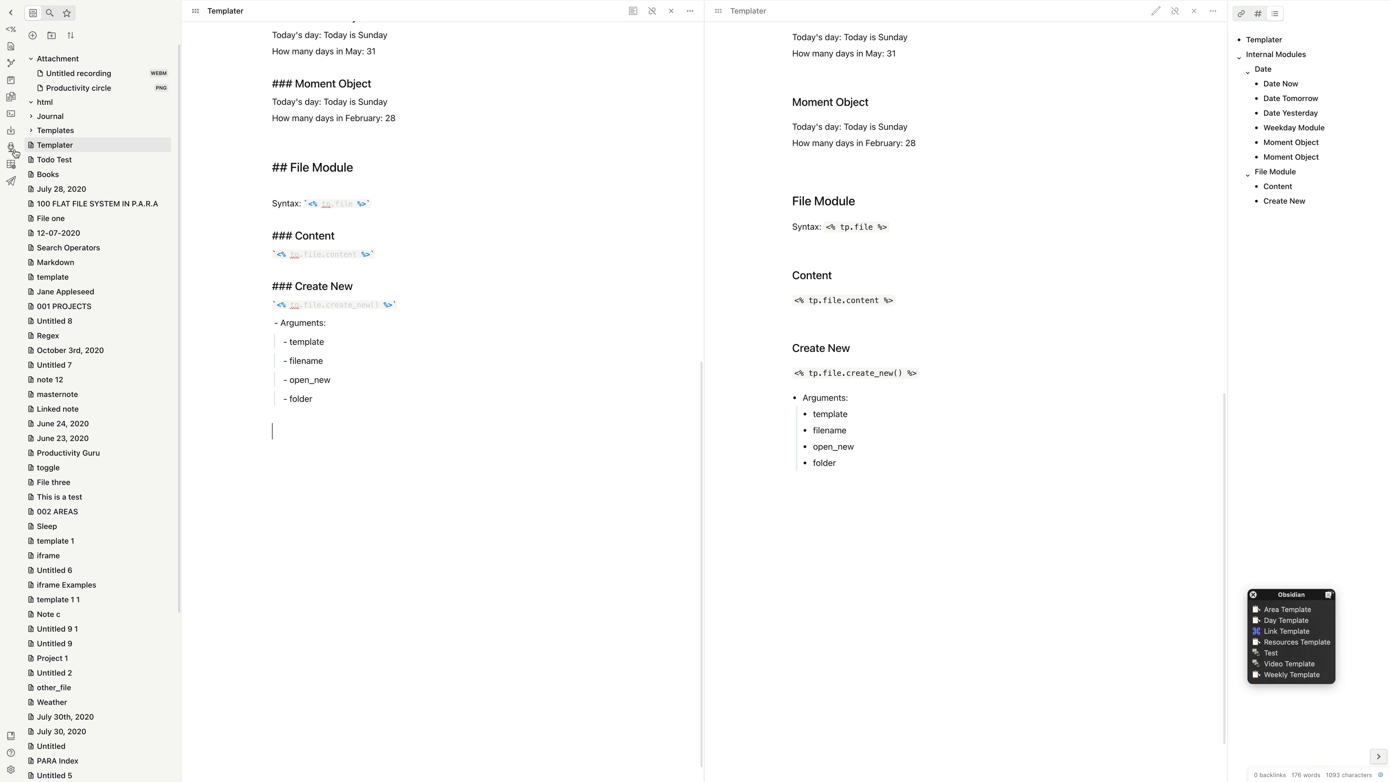
left_click(12, 31)
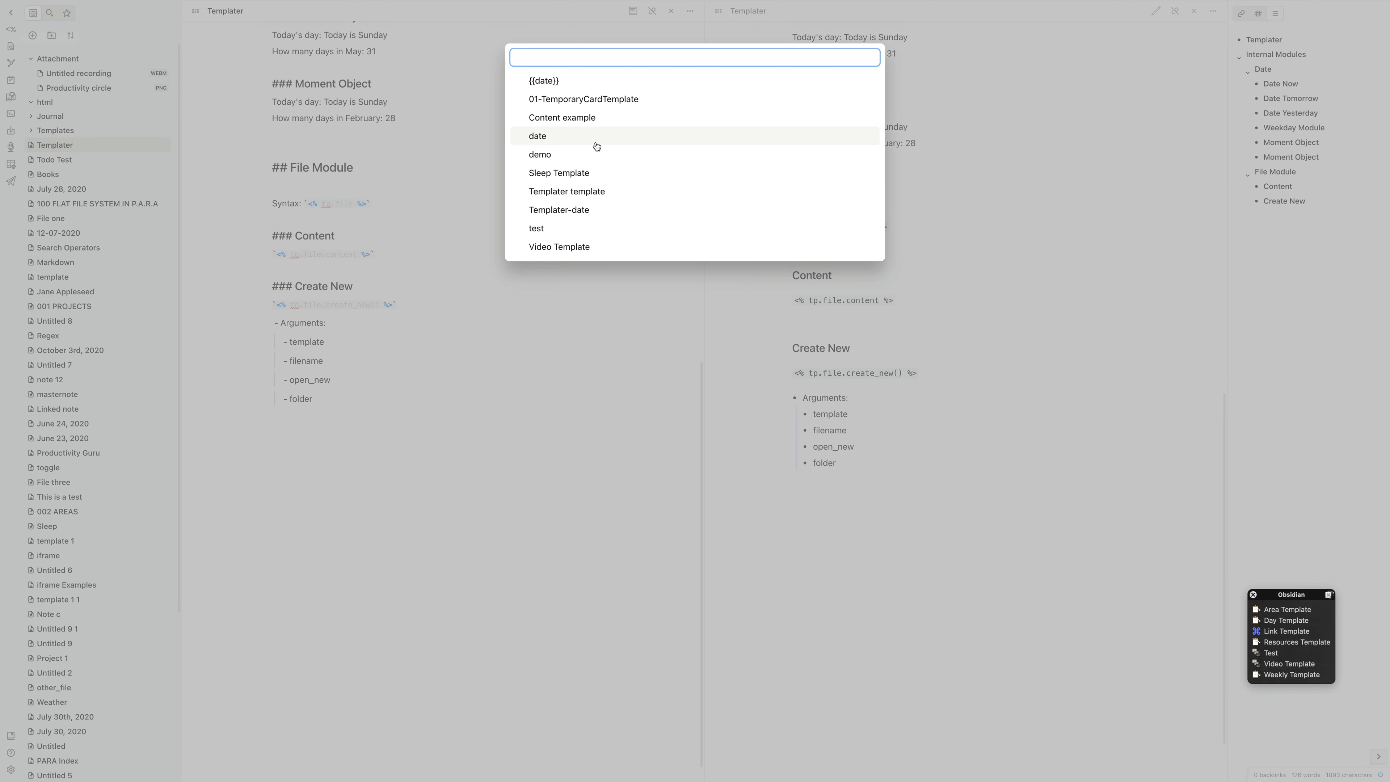
left_click(574, 201)
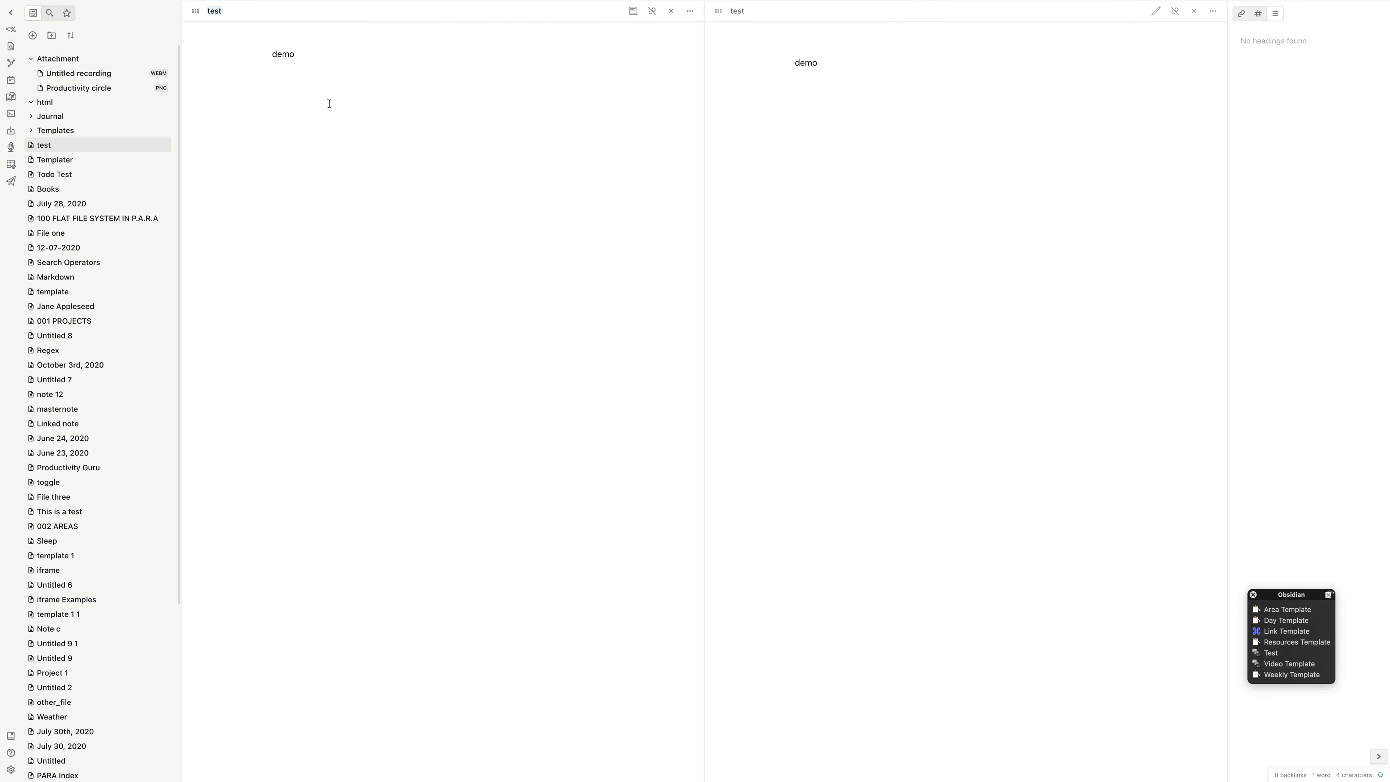
Step: Add a level-three heading "Creation Date" below the Create New argument list in the Templater note
mouse_move(61, 148)
left_click(68, 166)
scroll(406, 266, "down", 10)
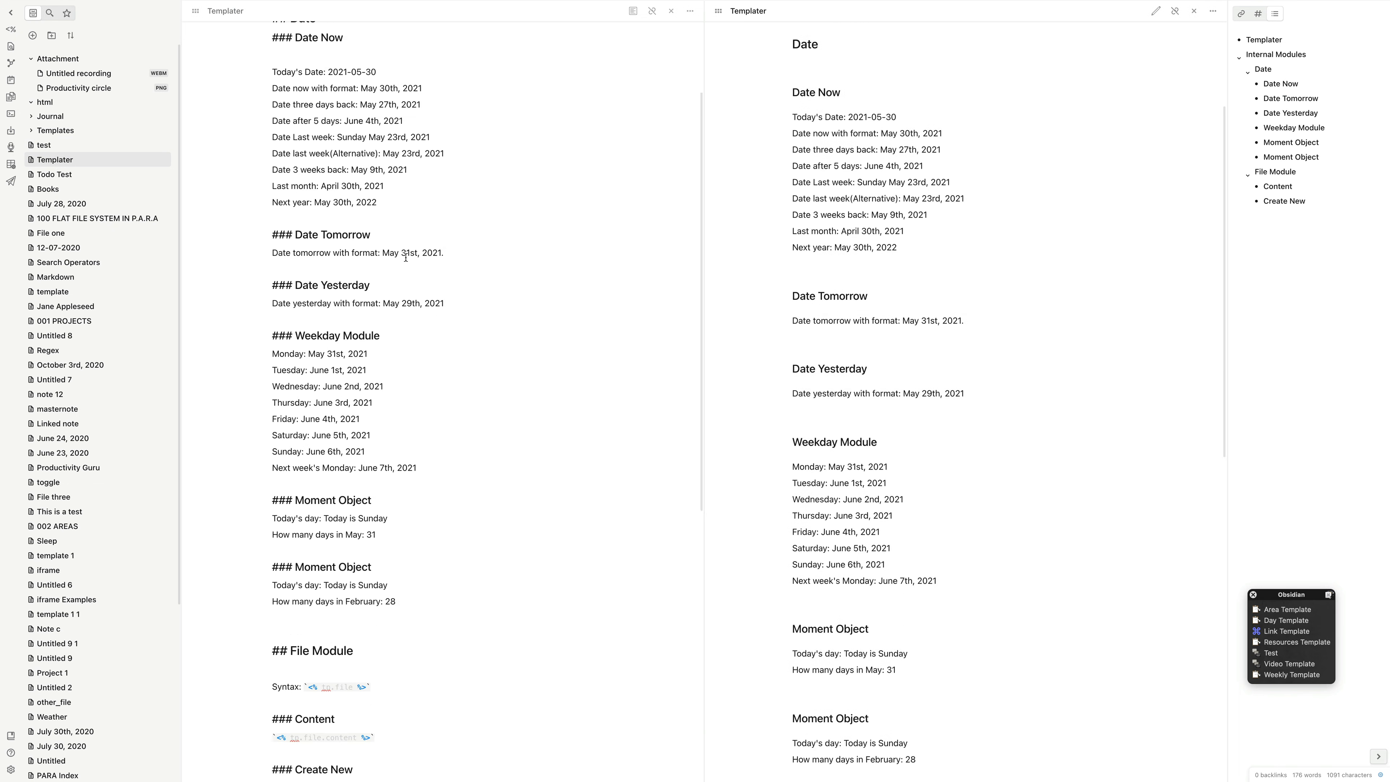
scroll(406, 265, "down", 3)
left_click(351, 415)
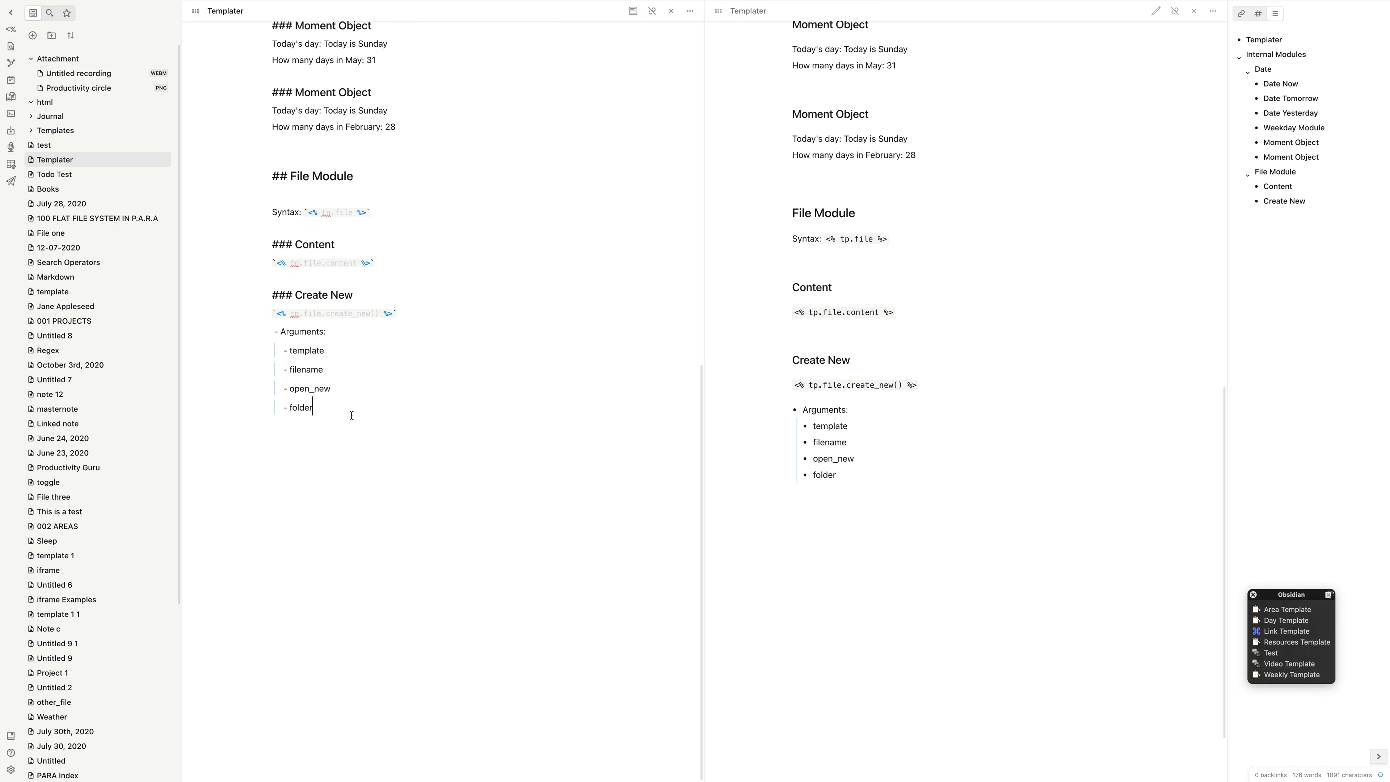
key("Return")
key("Return")
type("### Creatio")
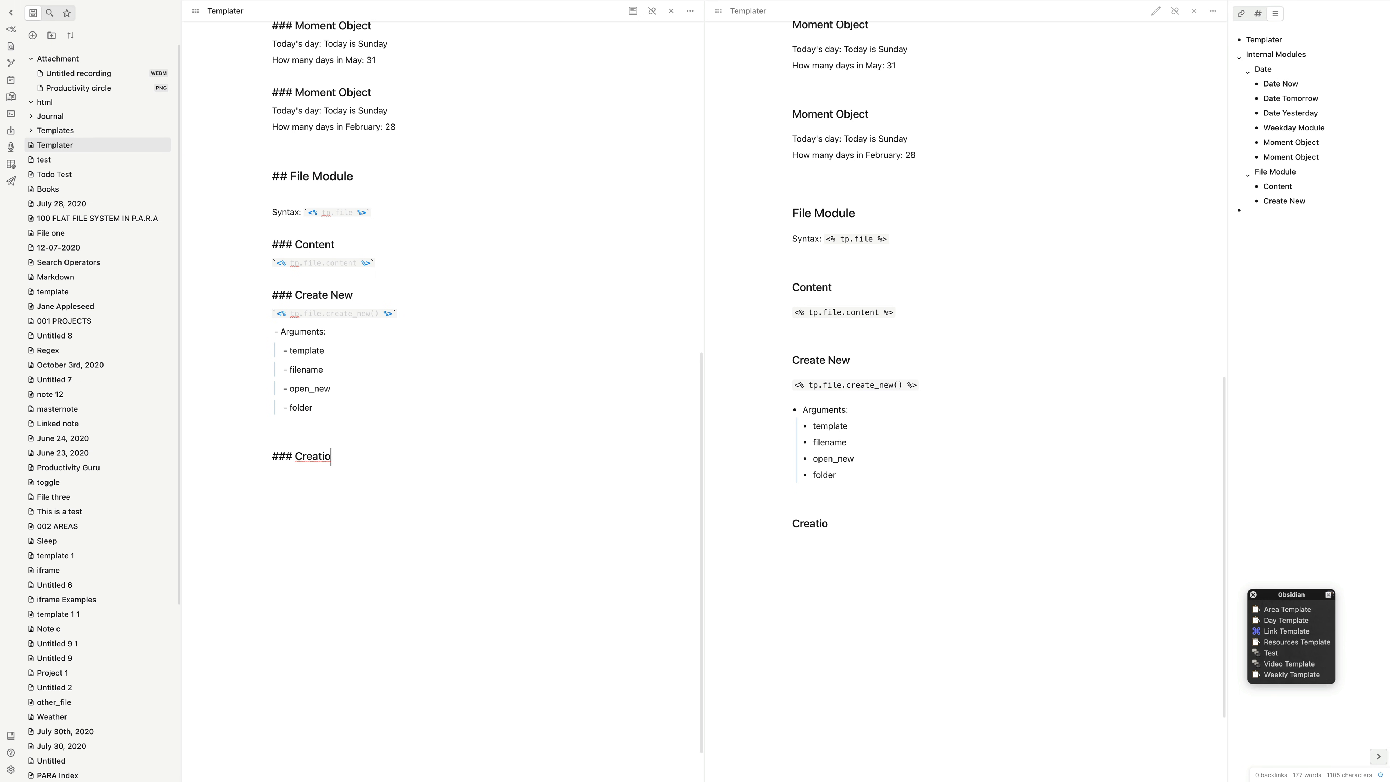
type("n Date")
key("Return")
Step: Create a note named "Creation Template" in the Templates folder containing the command <% tp.file.creation_date() %>
right_click(55, 130)
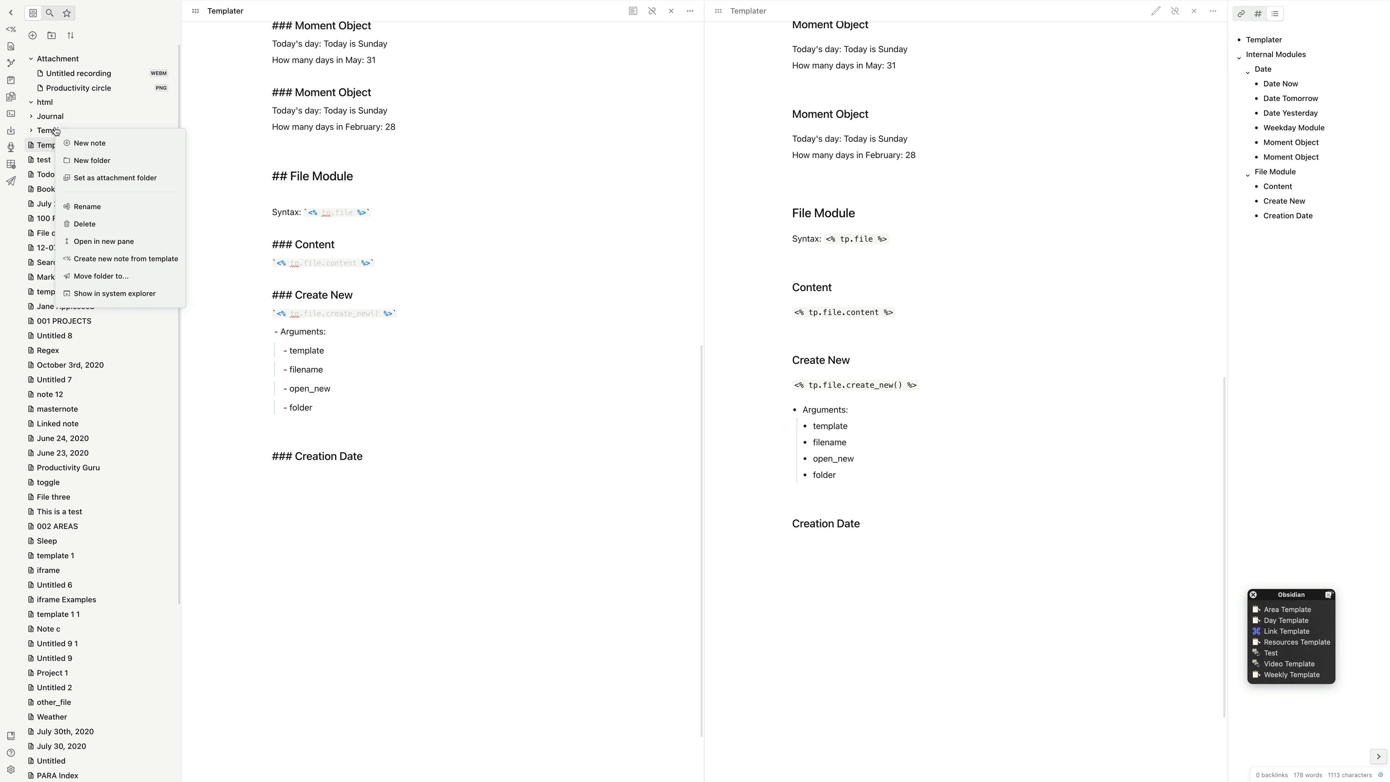
left_click(89, 144)
type("Creatio")
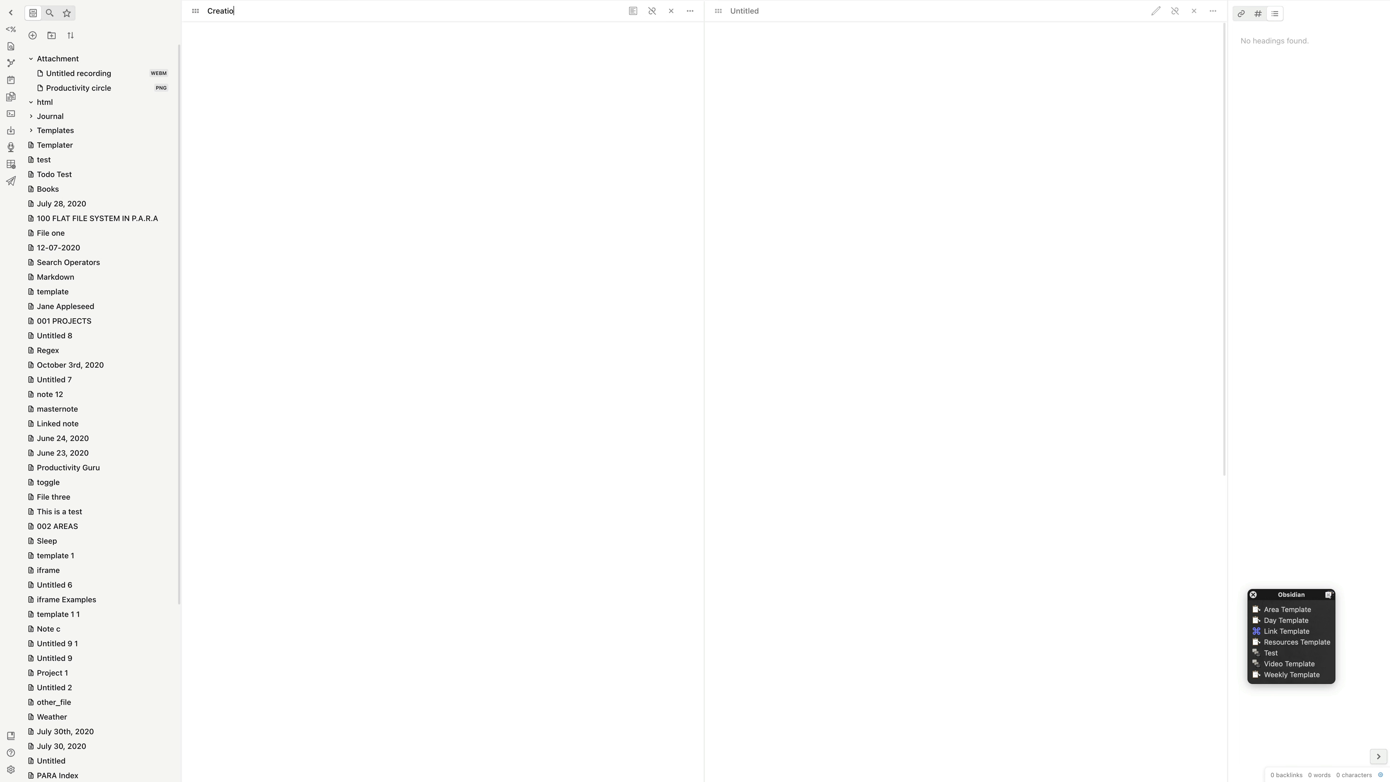
type("n Template")
key("Return")
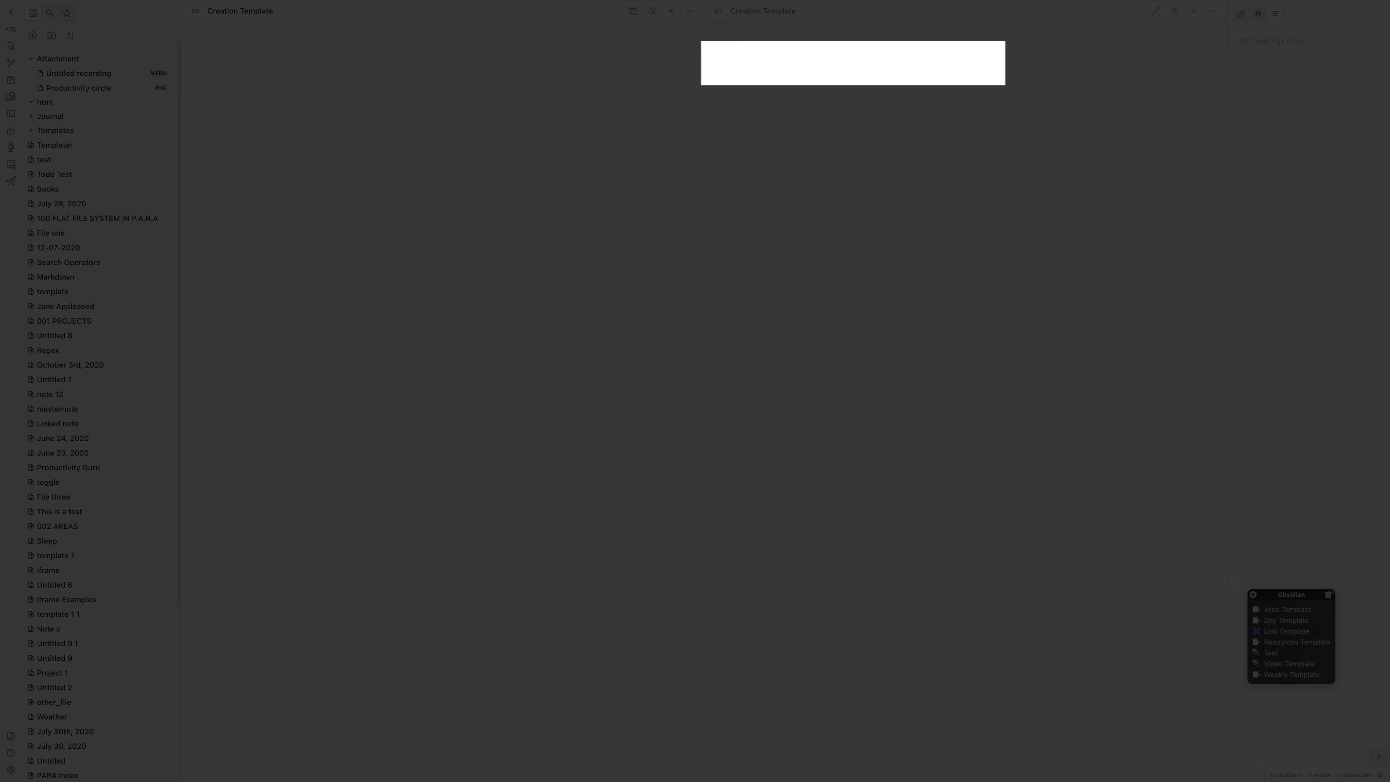
type("<% tp.file.creation_date()")
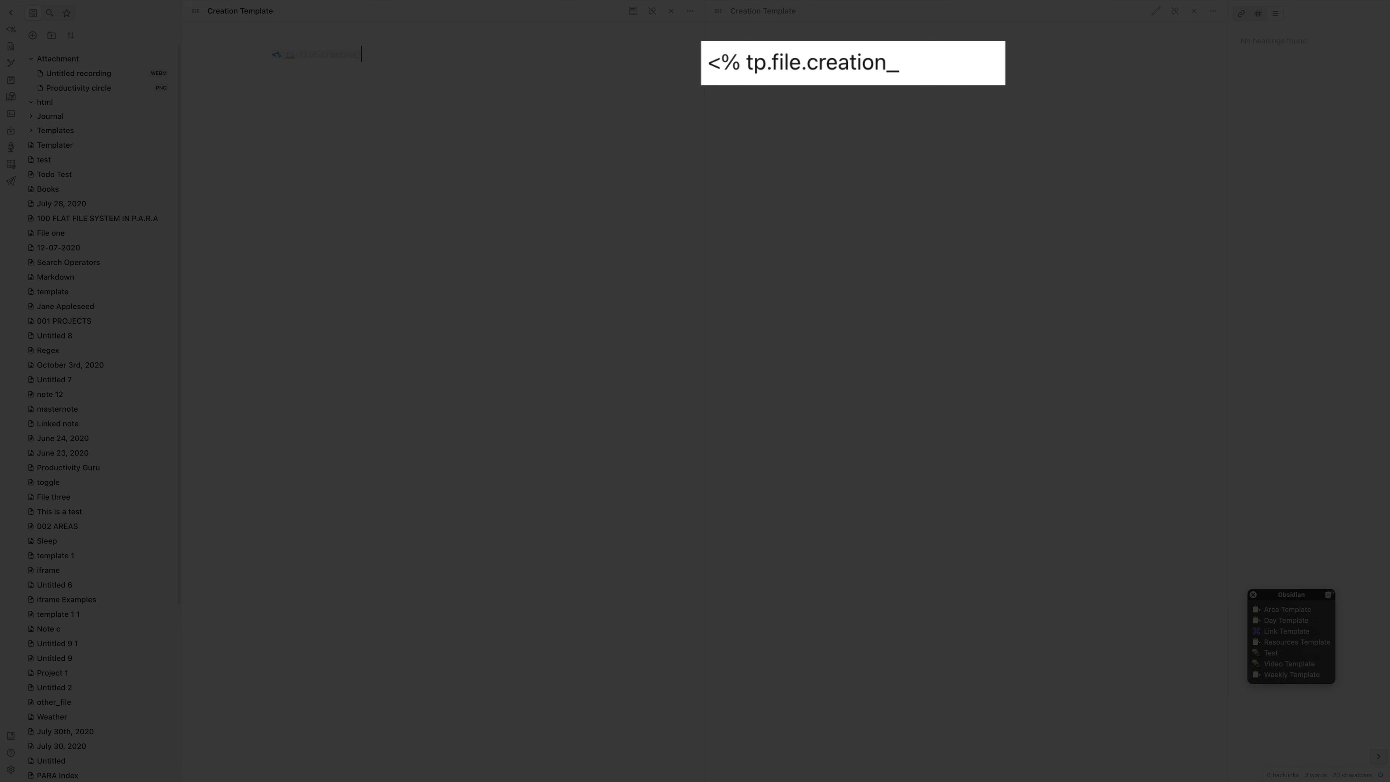
type(" %>")
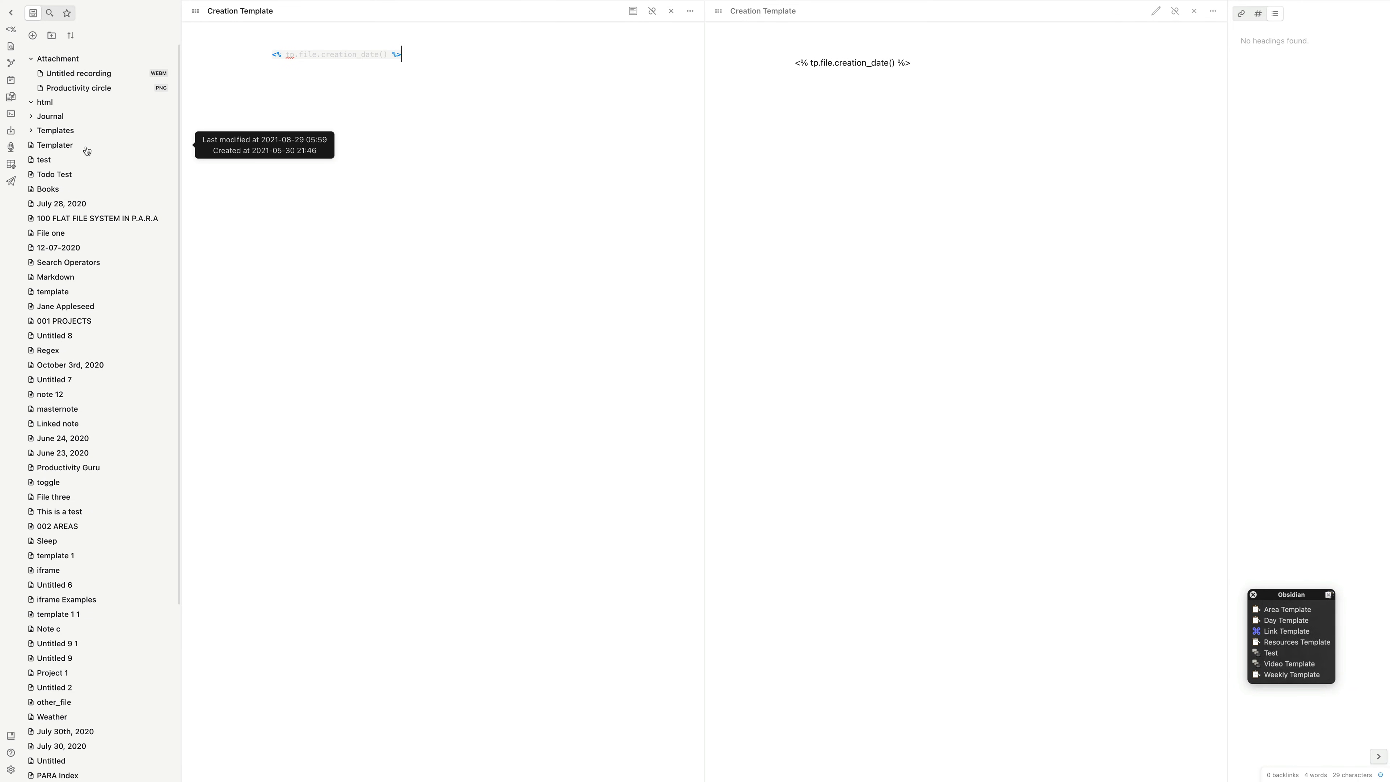
Step: Insert the Creation Template under the Creation Date heading of the Templater note
left_click(85, 149)
scroll(469, 313, "down", 13)
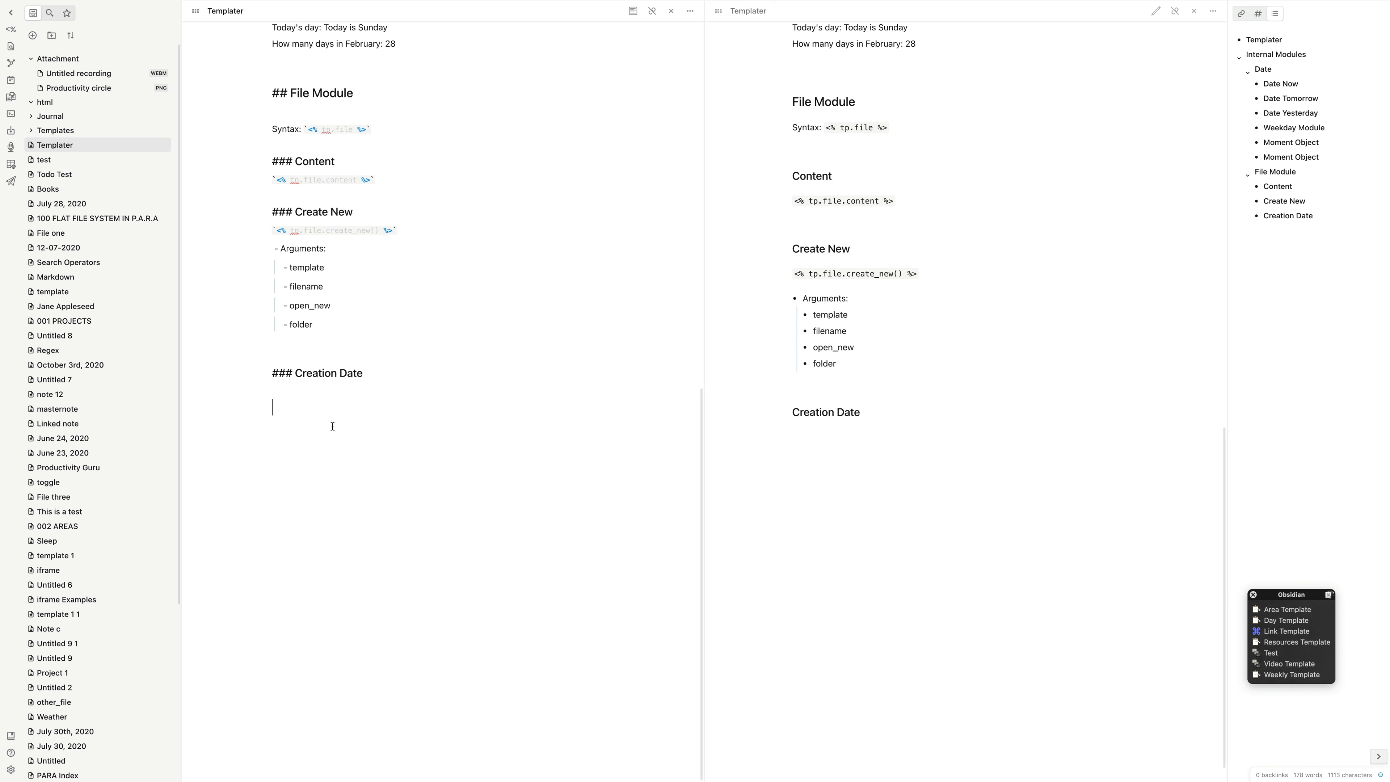
left_click(10, 29)
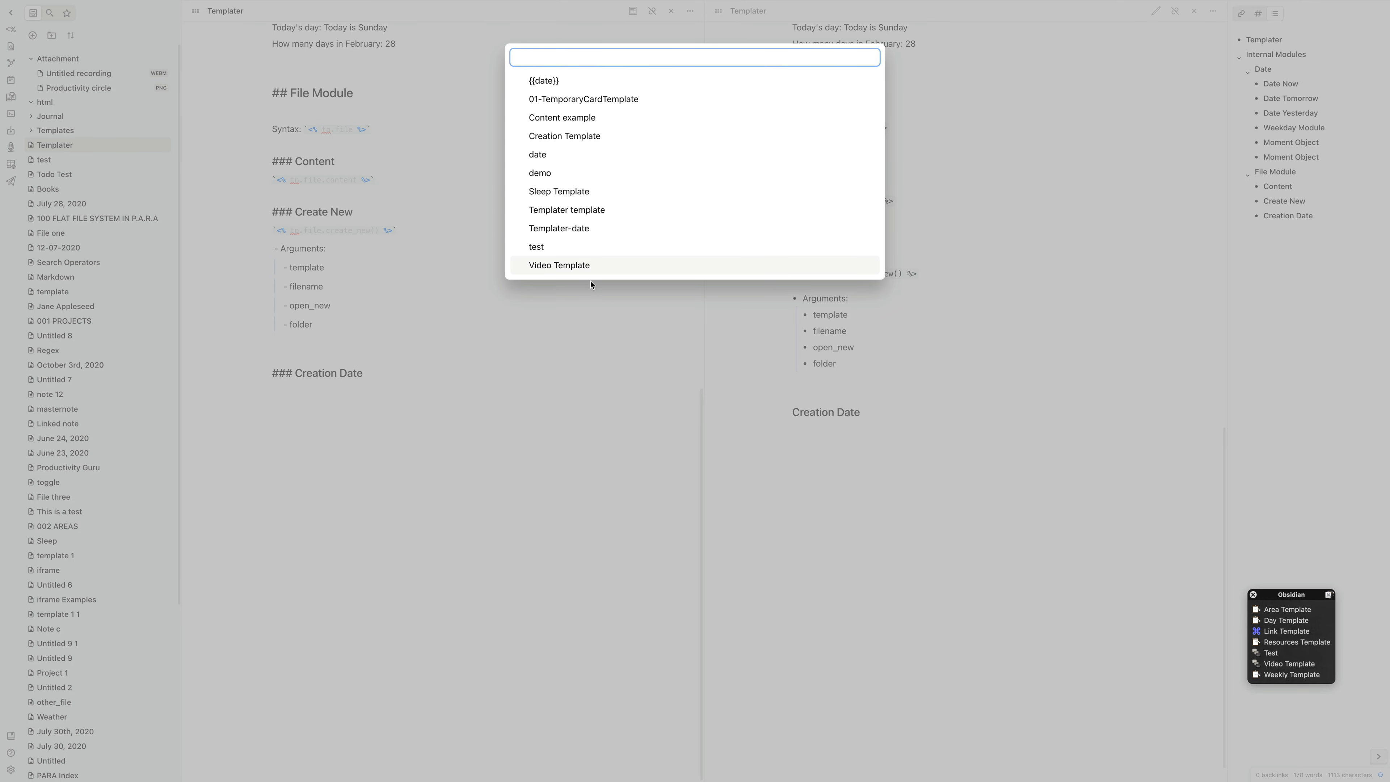
left_click(560, 142)
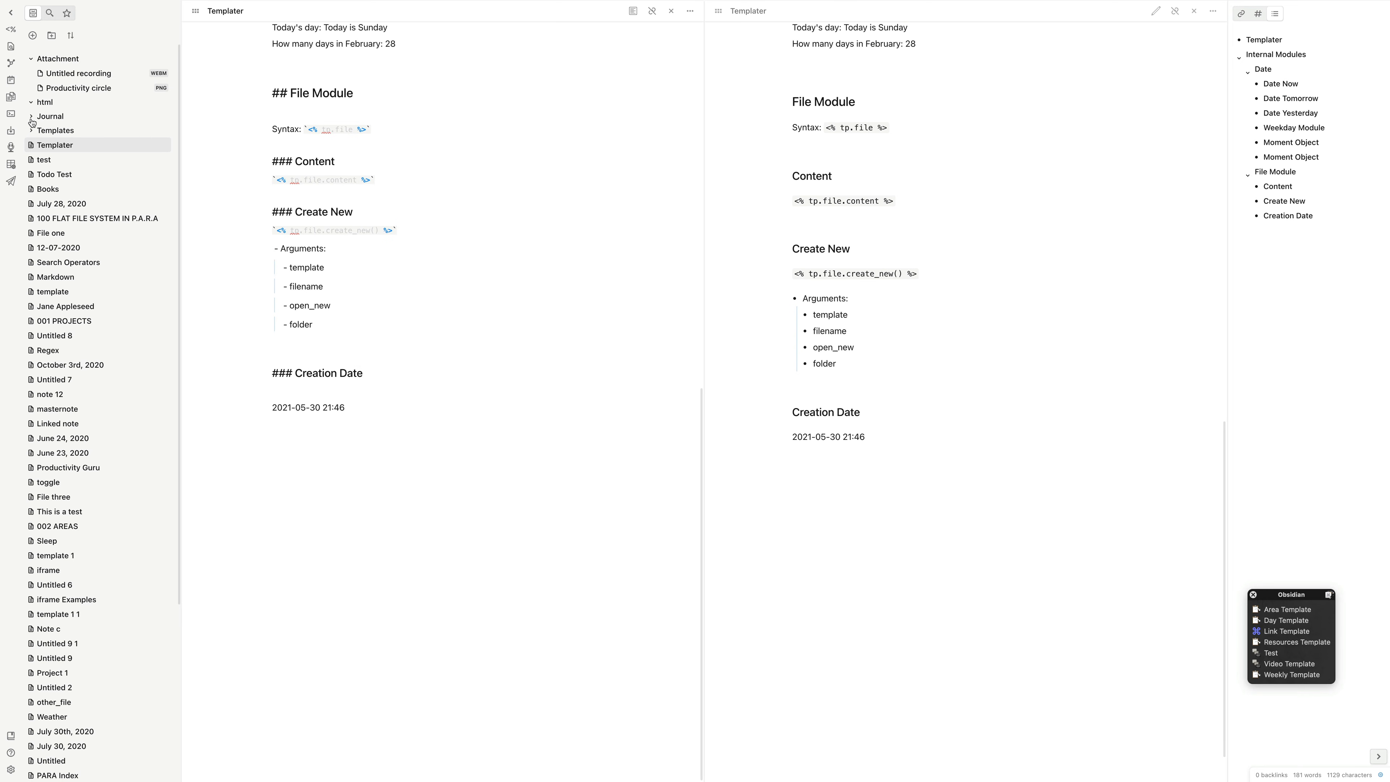
Step: Add the date format "MMMM Do, YYYY" as the argument of creation_date in the Creation Template note
left_click(33, 133)
left_click(74, 147)
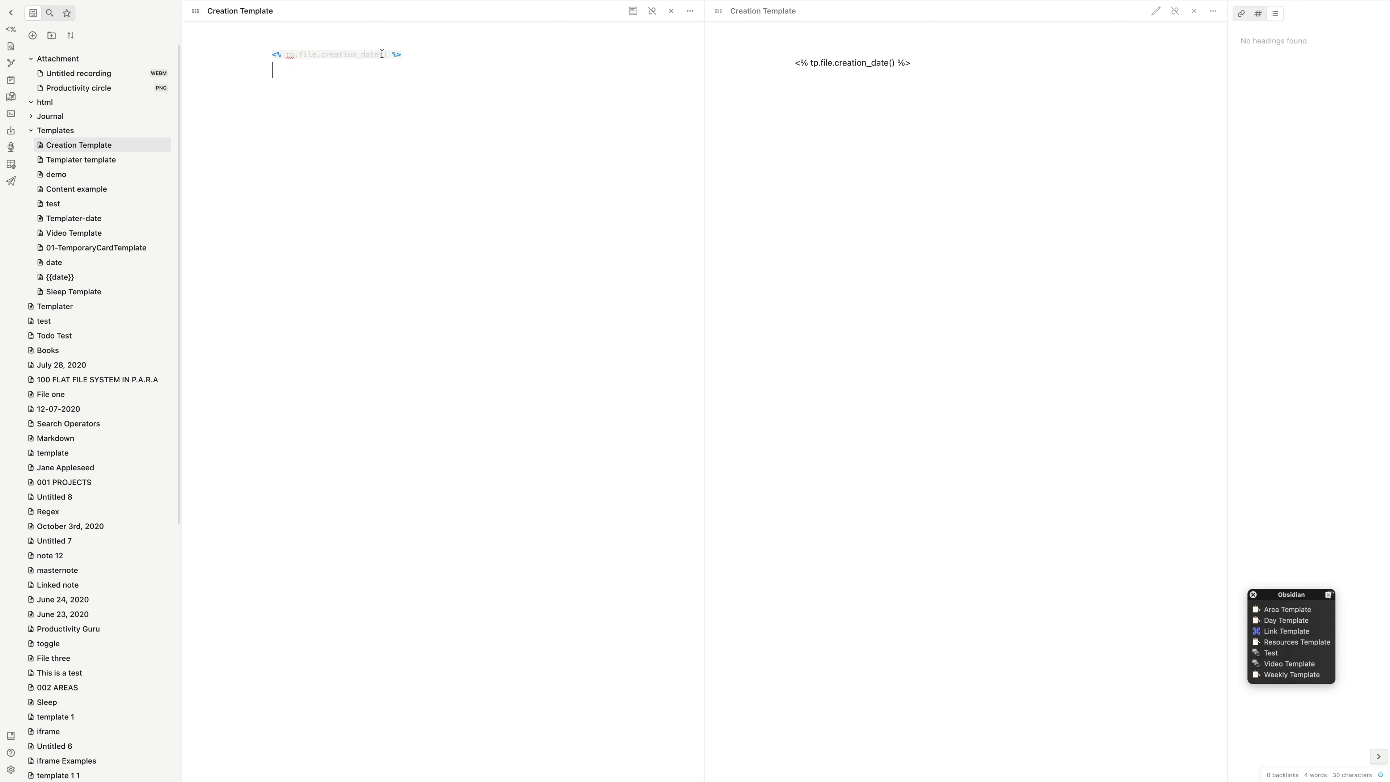
left_click(384, 54)
type("\"MMMM Do")
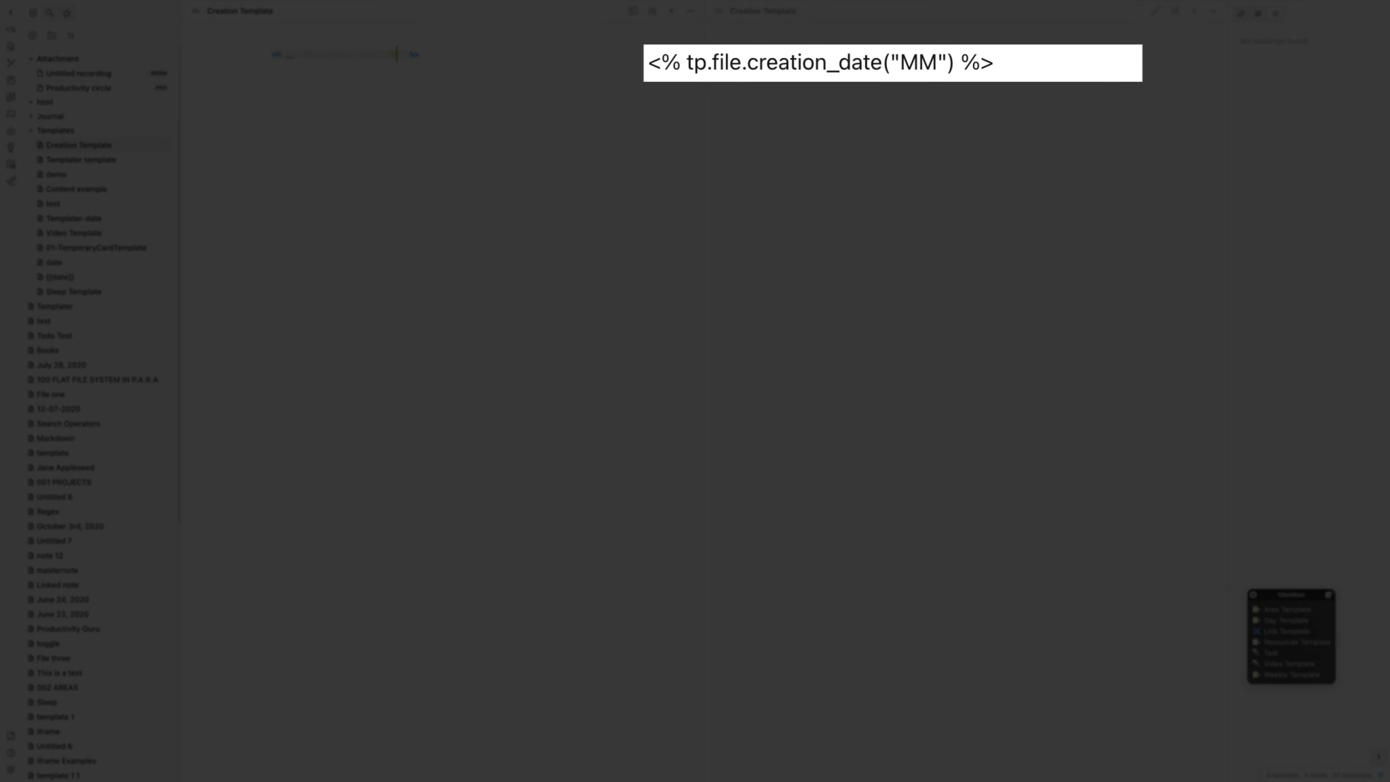
type(", YYYY")
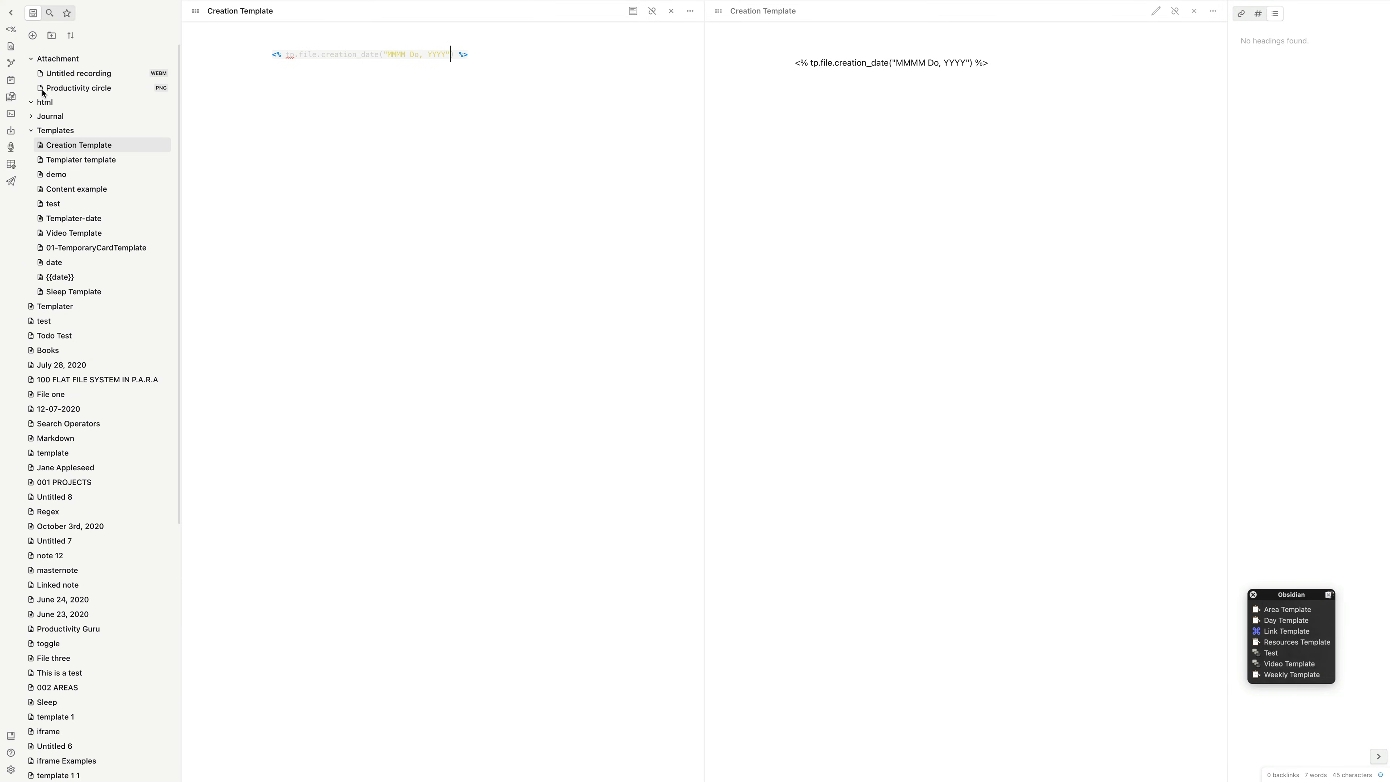
Step: Insert the Creation Template again in the Templater note, on the line below the first creation date
left_click(112, 160)
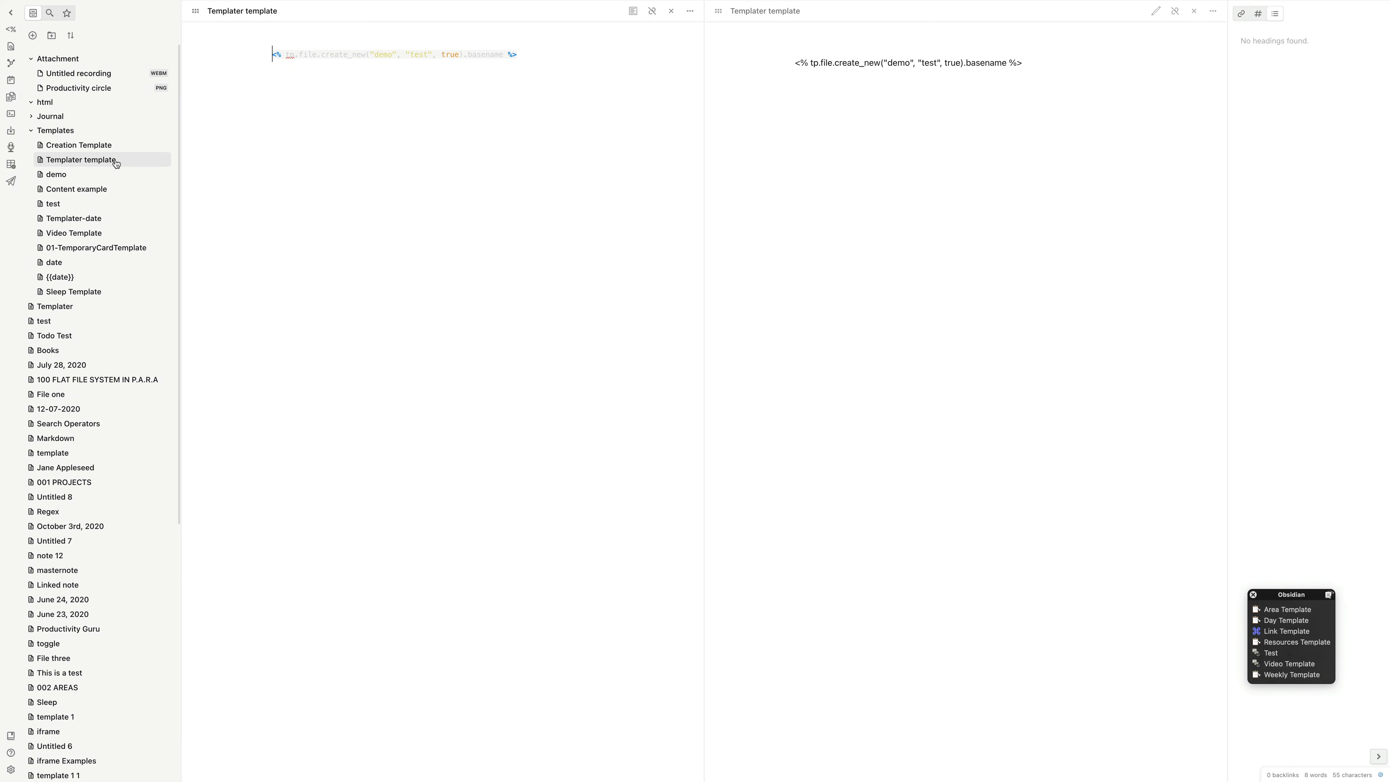
left_click(64, 306)
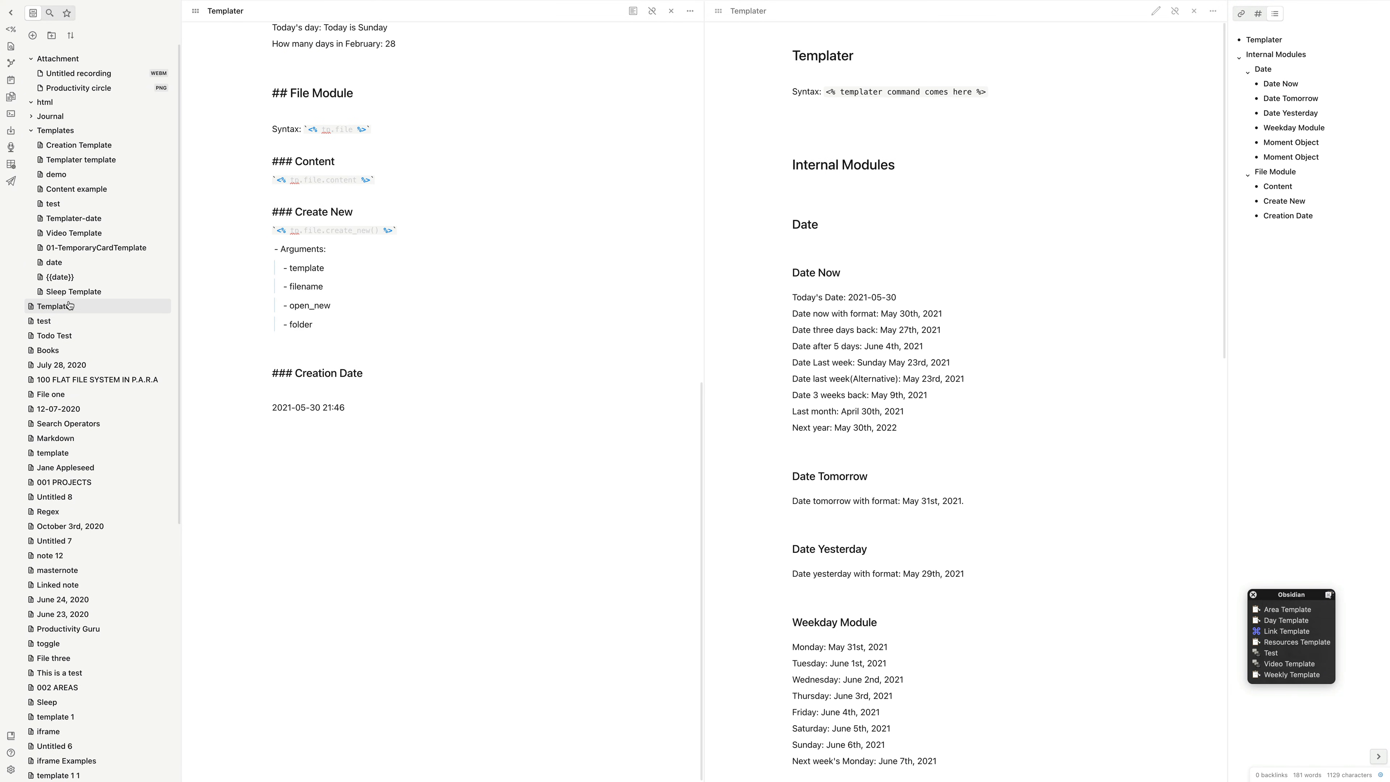
left_click(377, 388)
left_click(10, 29)
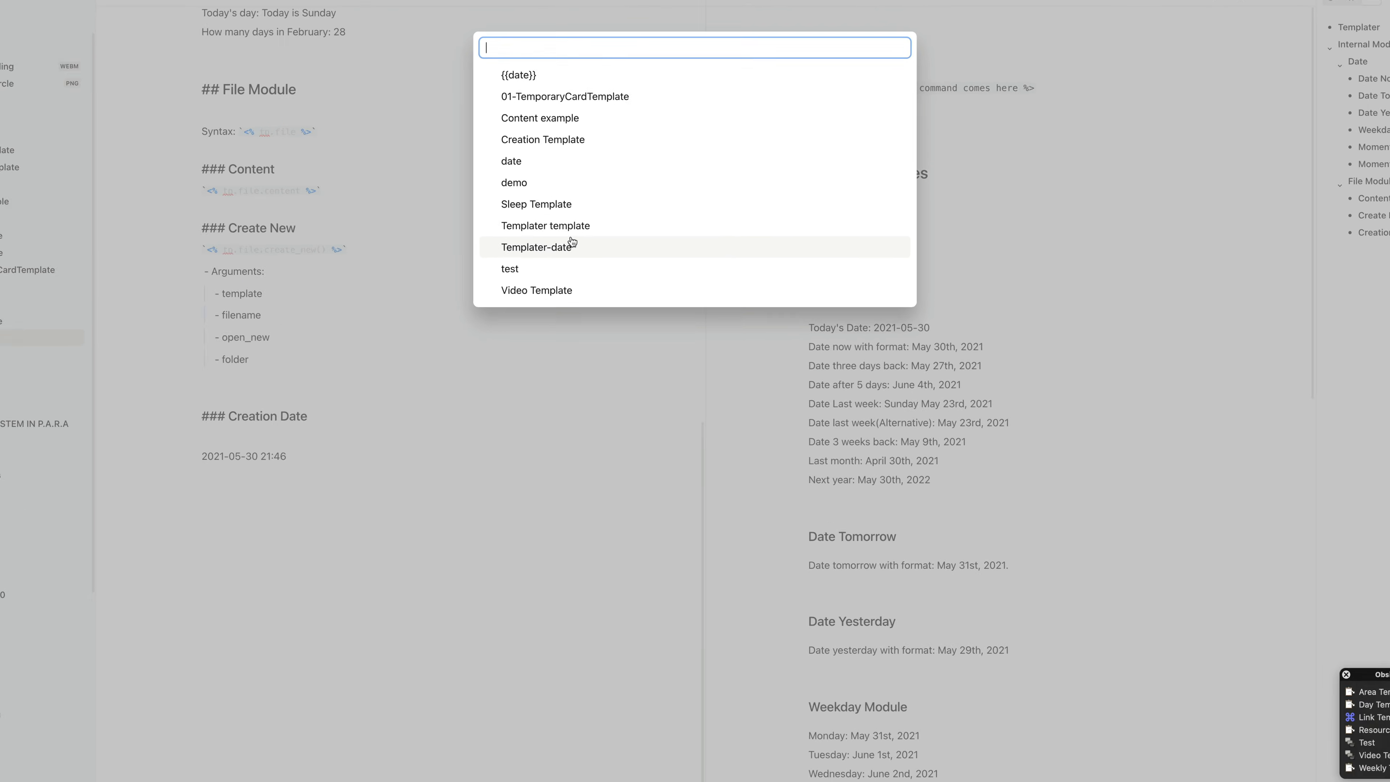
left_click(536, 140)
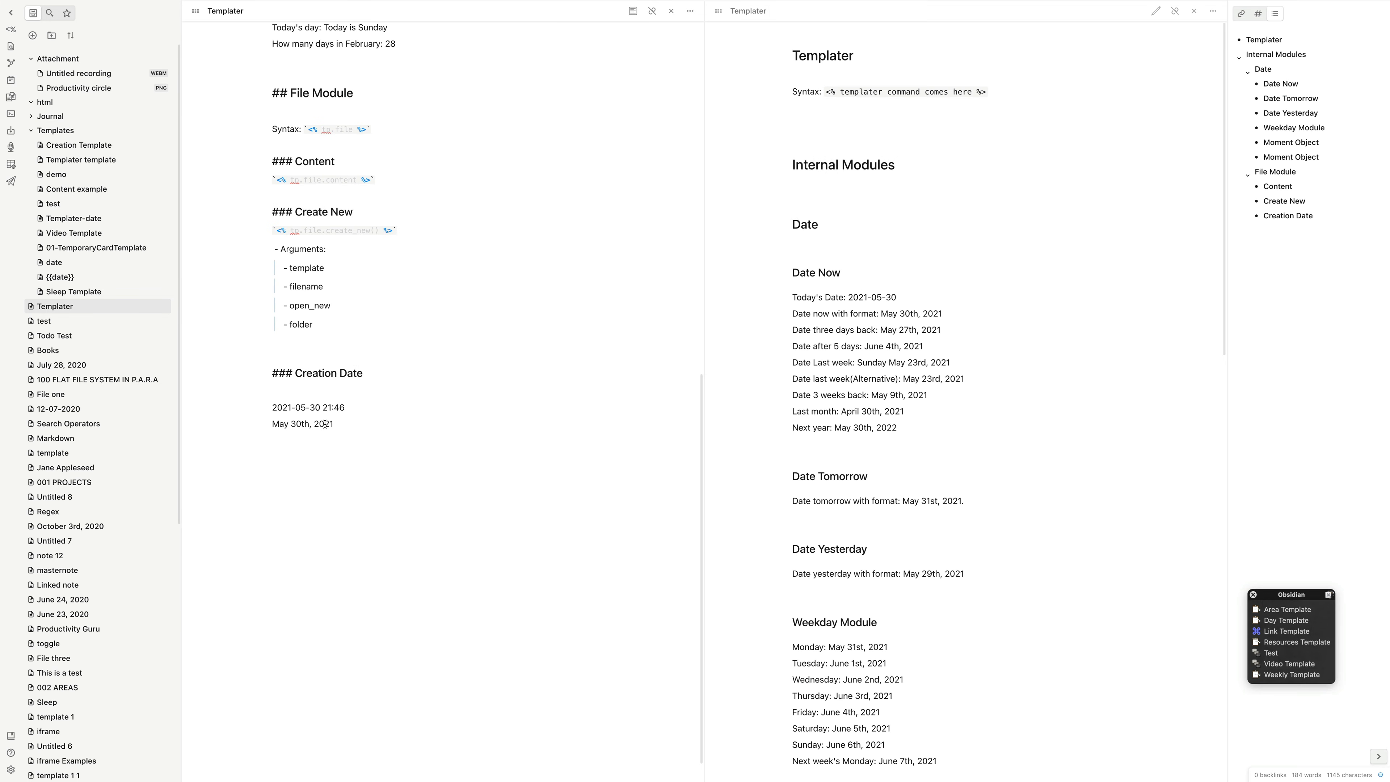
Step: Add a level-three heading "Cursor" below the creation dates in the Templater note
key("Return")
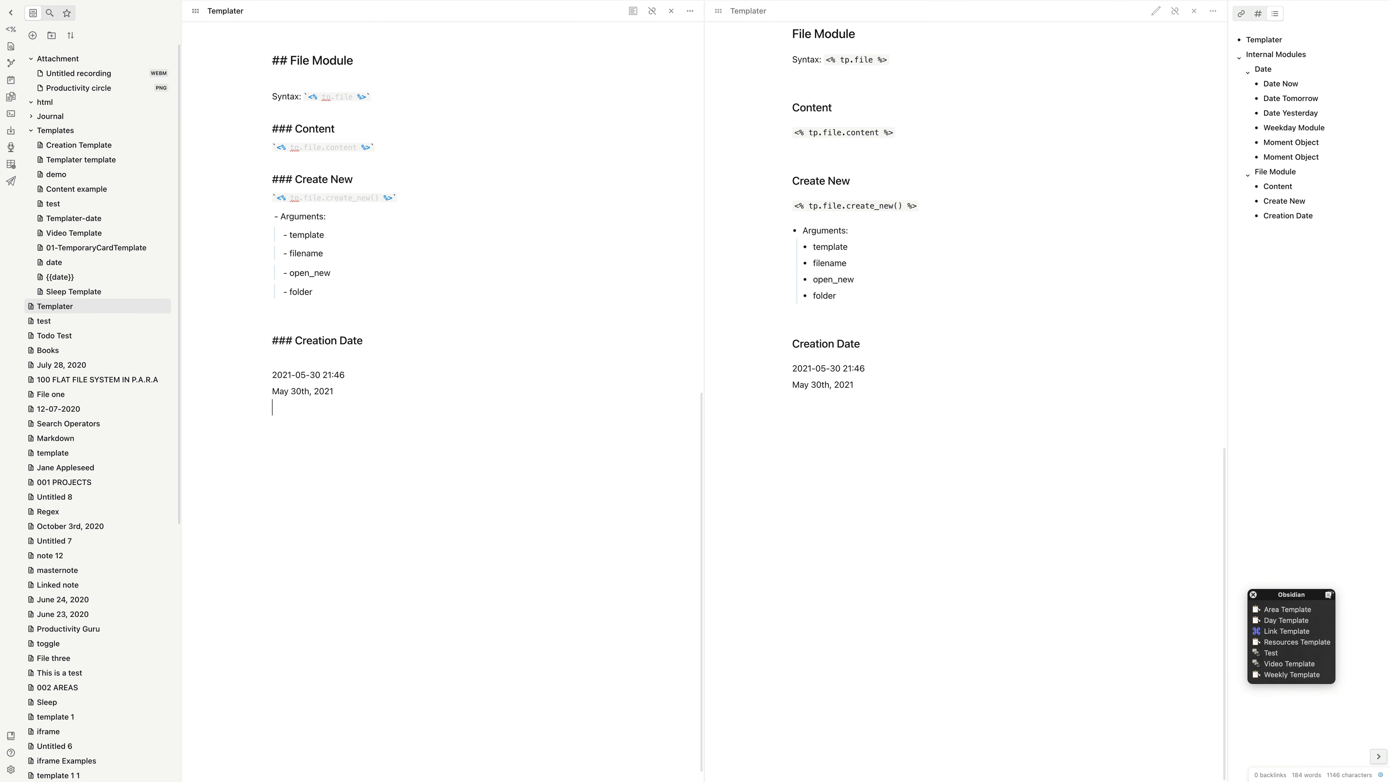
type("### Cursor")
key("Return")
key("Return")
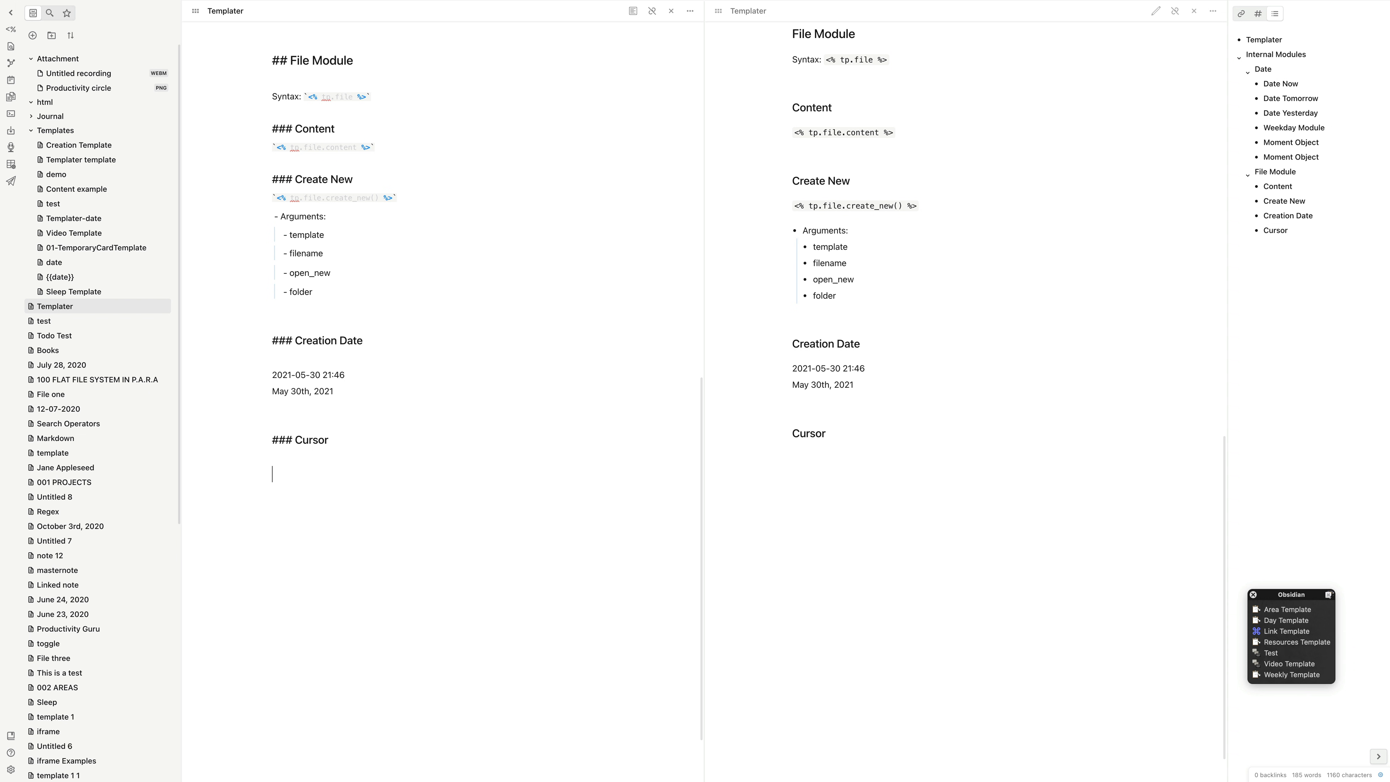
scroll(442, 402, "down", 1)
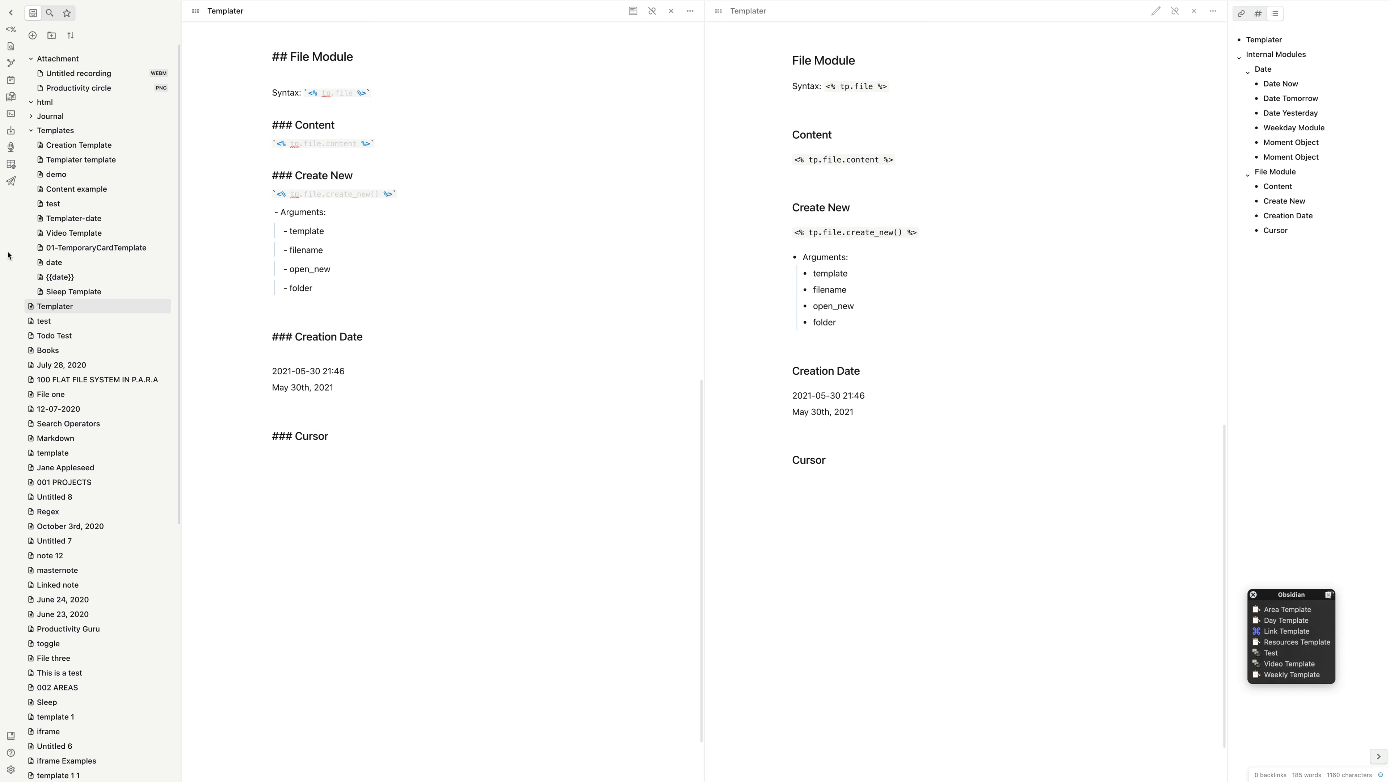
Step: Create a note named "Sleep" in the Templates folder
right_click(81, 130)
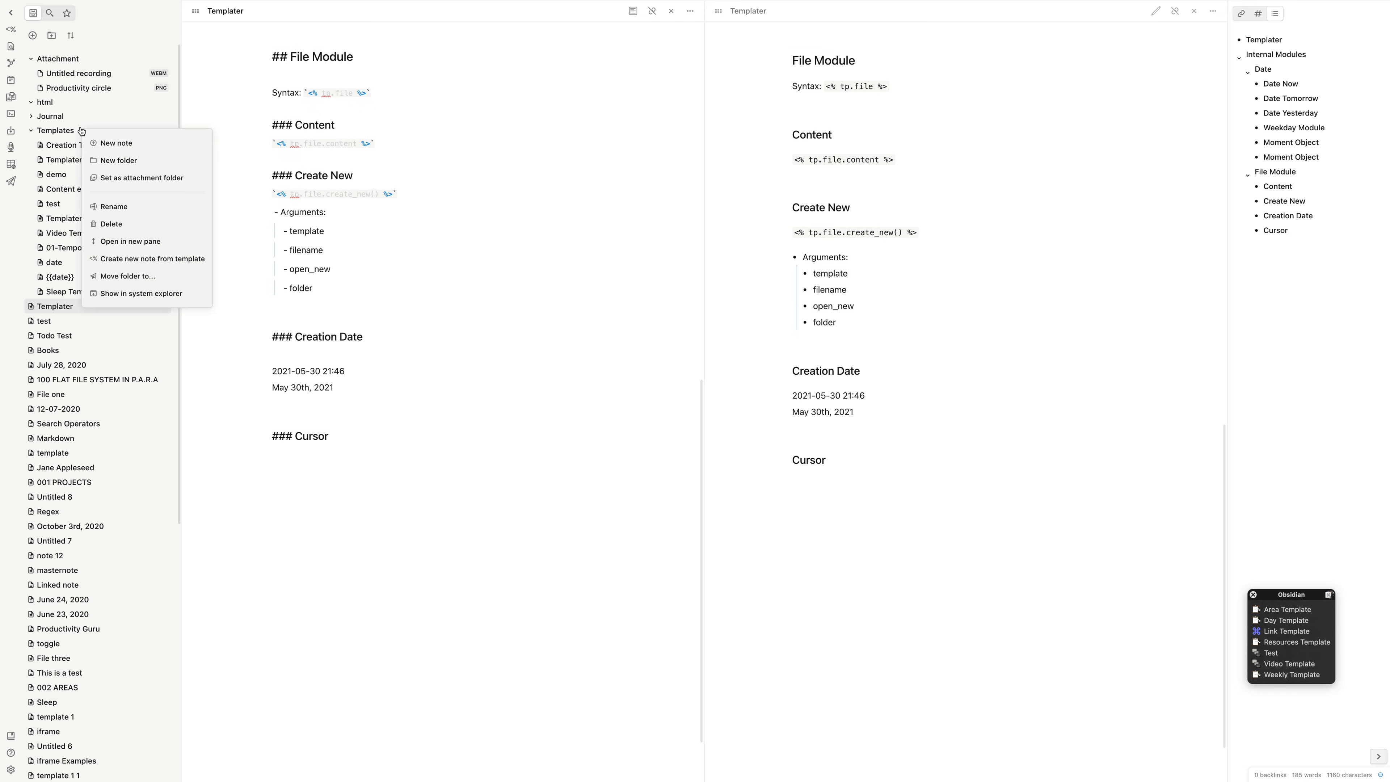
left_click(106, 143)
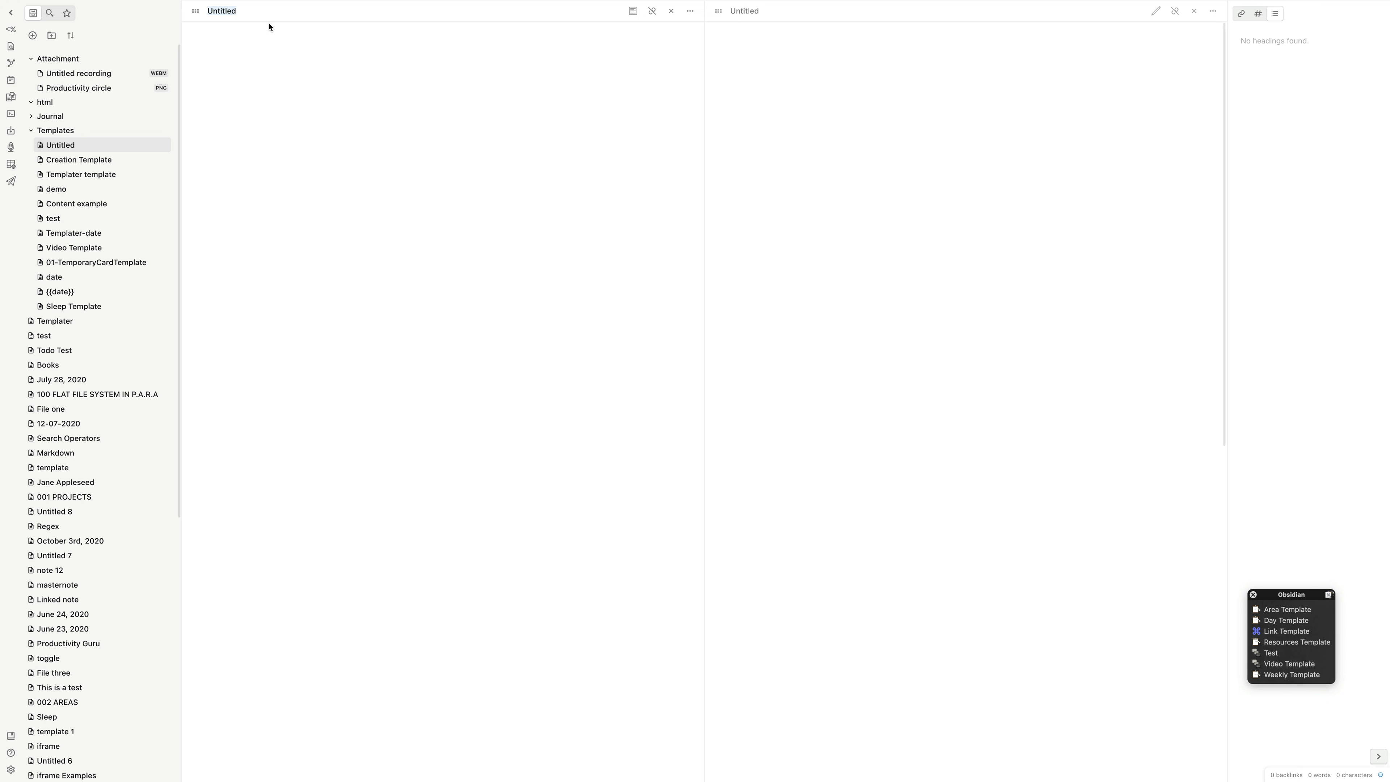
type("Sleep")
left_click(285, 81)
Step: Add the lines "Sleep::<% tp.file.cursor(1) %>" and "Quality::<% tp.file.cursor(2) %>" to the Sleep template
type("Sleep::<% tp.")
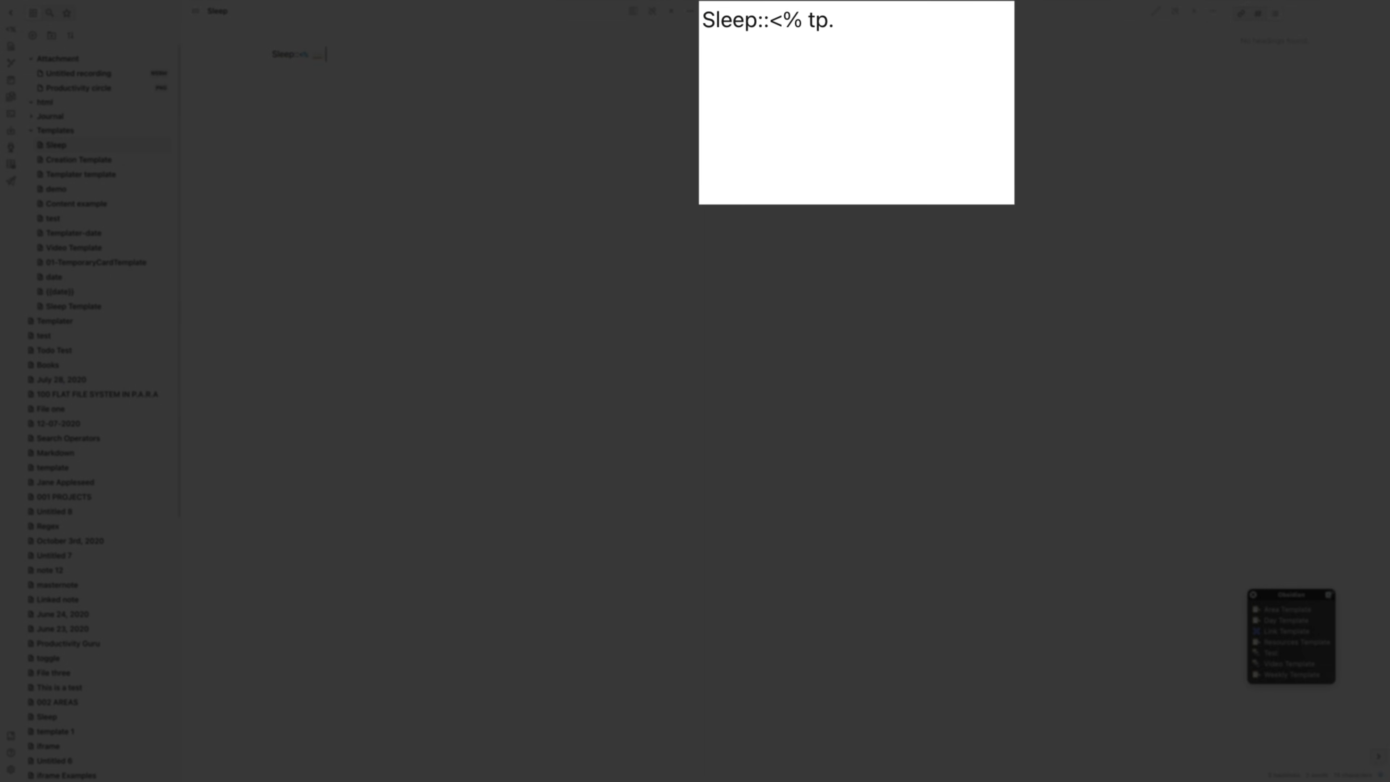
type("file.cursor(1)")
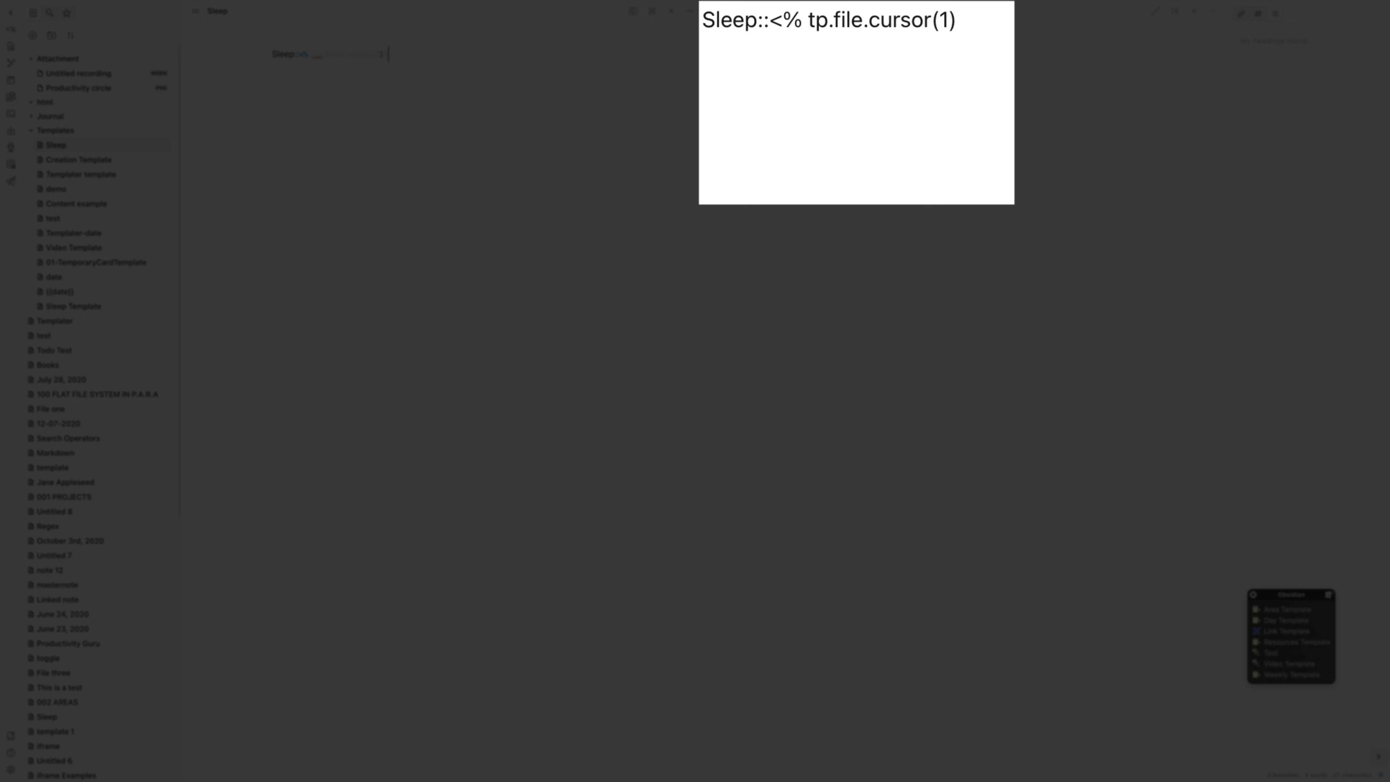
type(" %>")
key("Return")
type("Quality::<%")
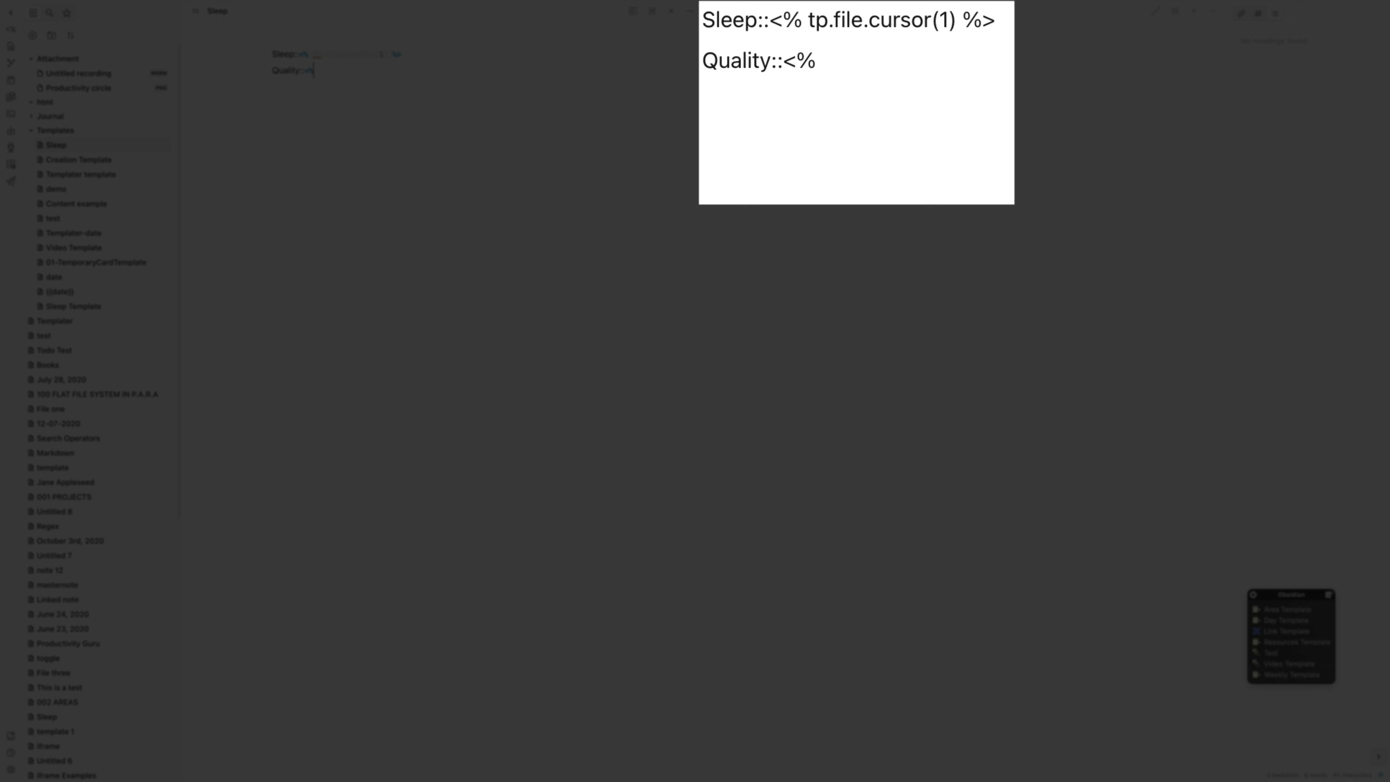
type(" tp.file.cursor")
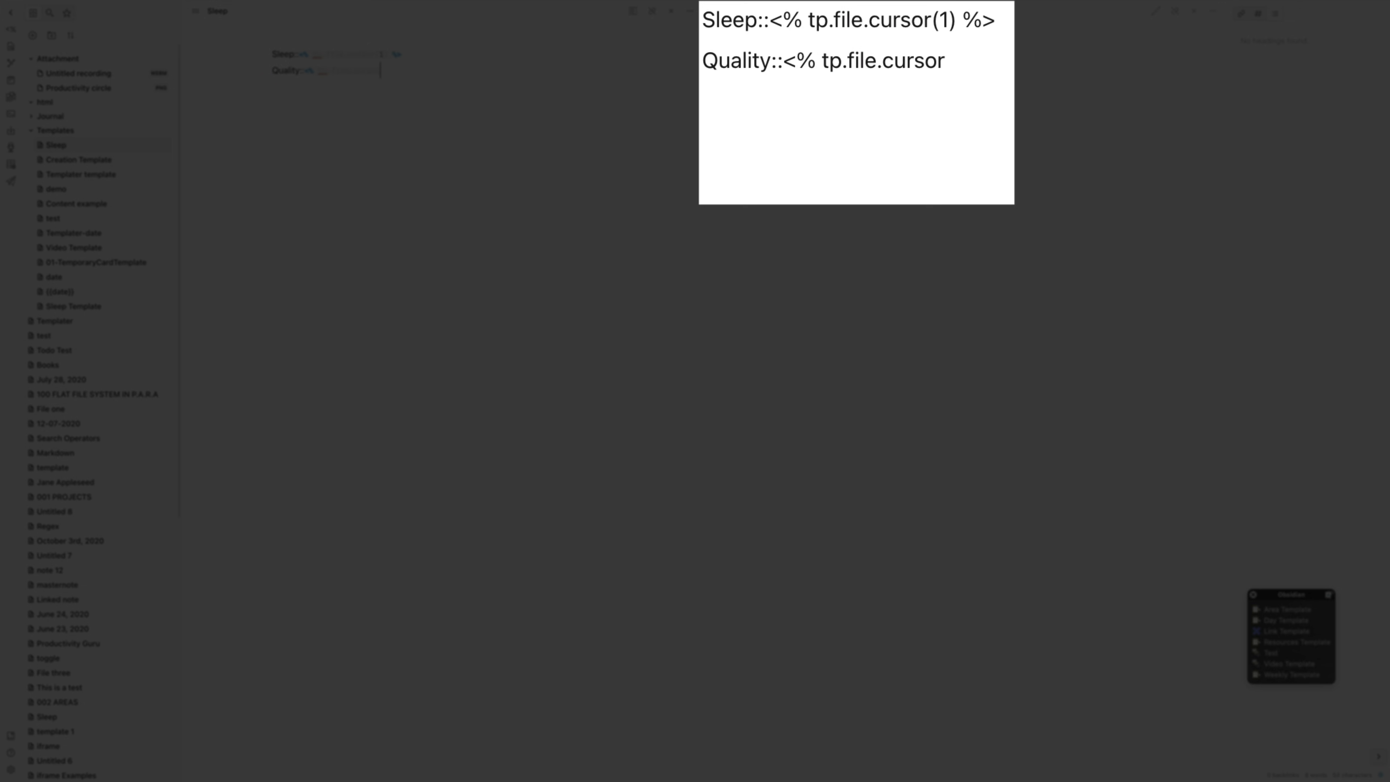
type("(2) %>")
key("Return")
Step: Add Deep::, Asleep:: and Awake:: lines to the Sleep template, followed by tp.file.cursor commands numbered 3, 4 and 5 respectively
type("Deep::<")
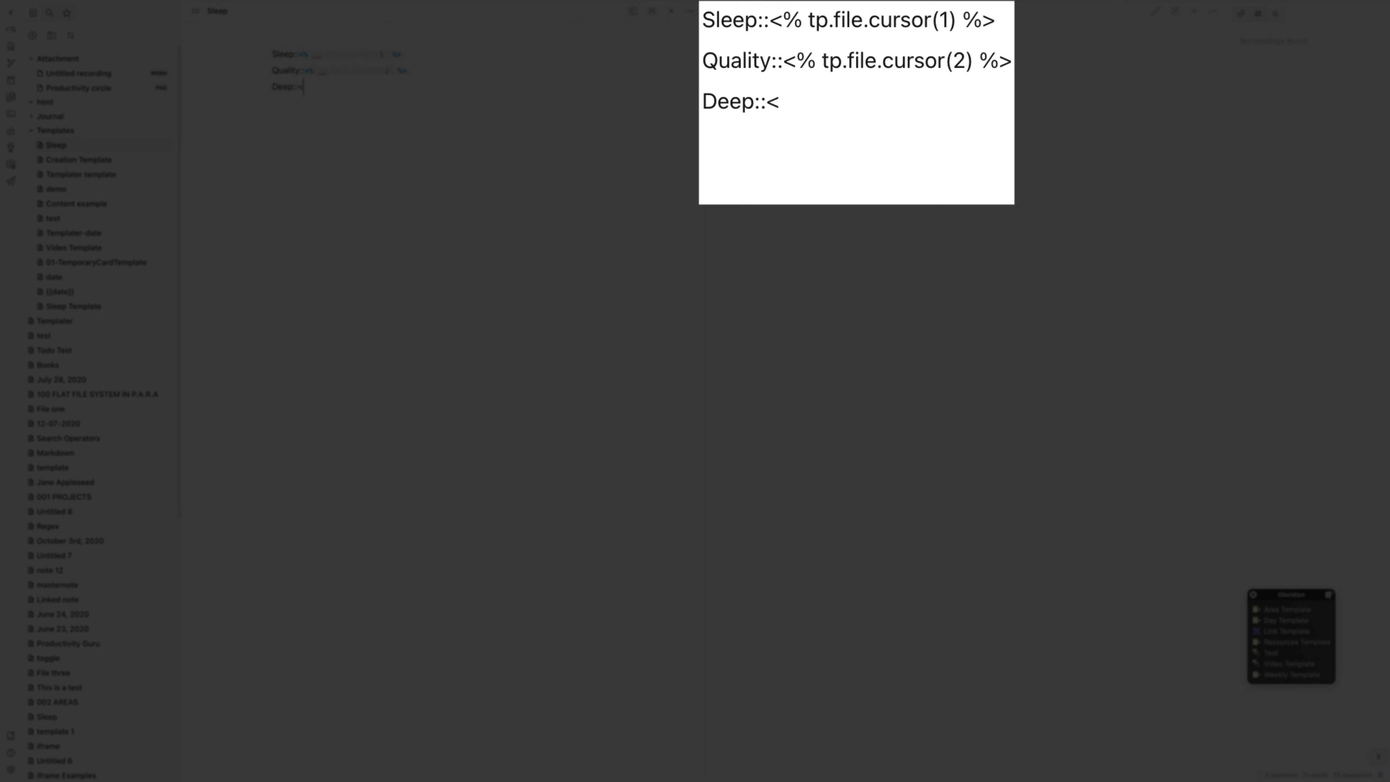
type("% tp.file.curso")
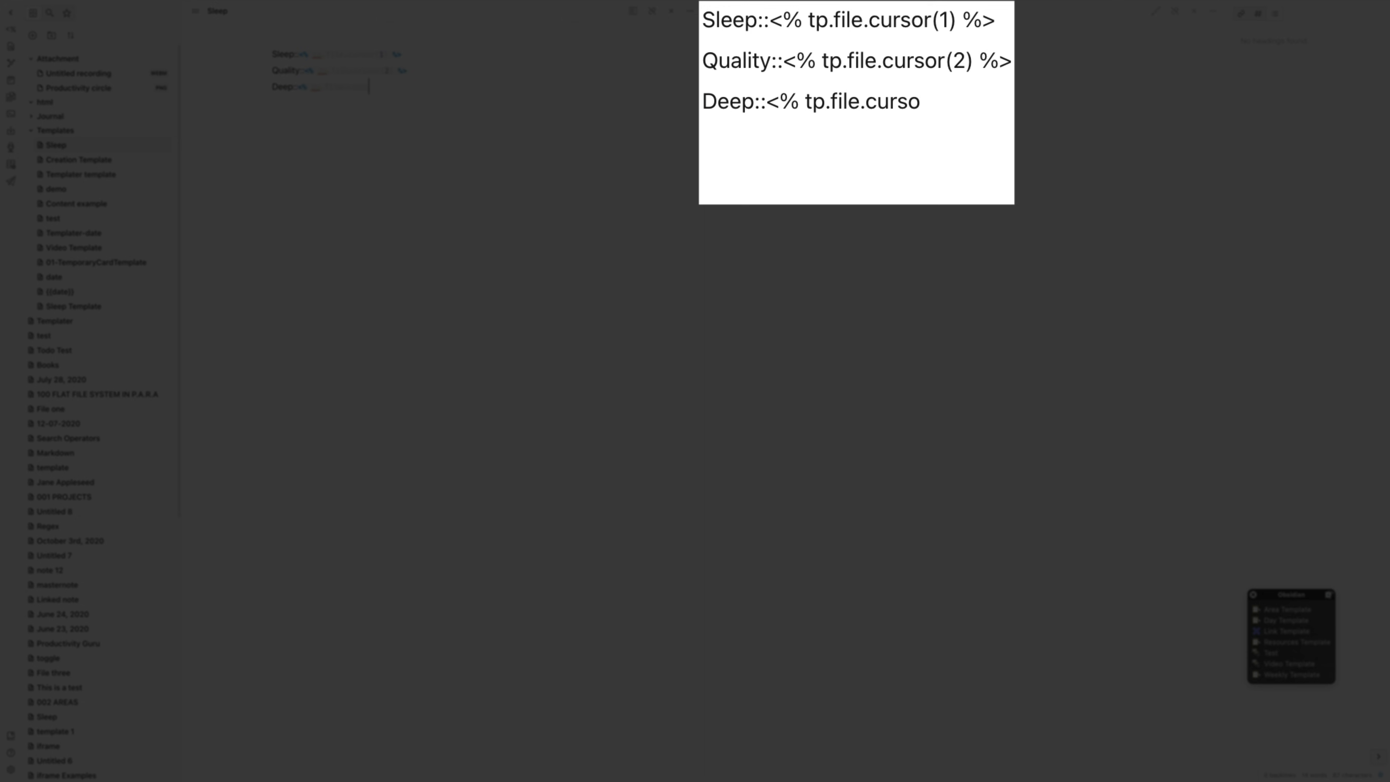
type("r(3) %>")
key("Return")
type("Asleep")
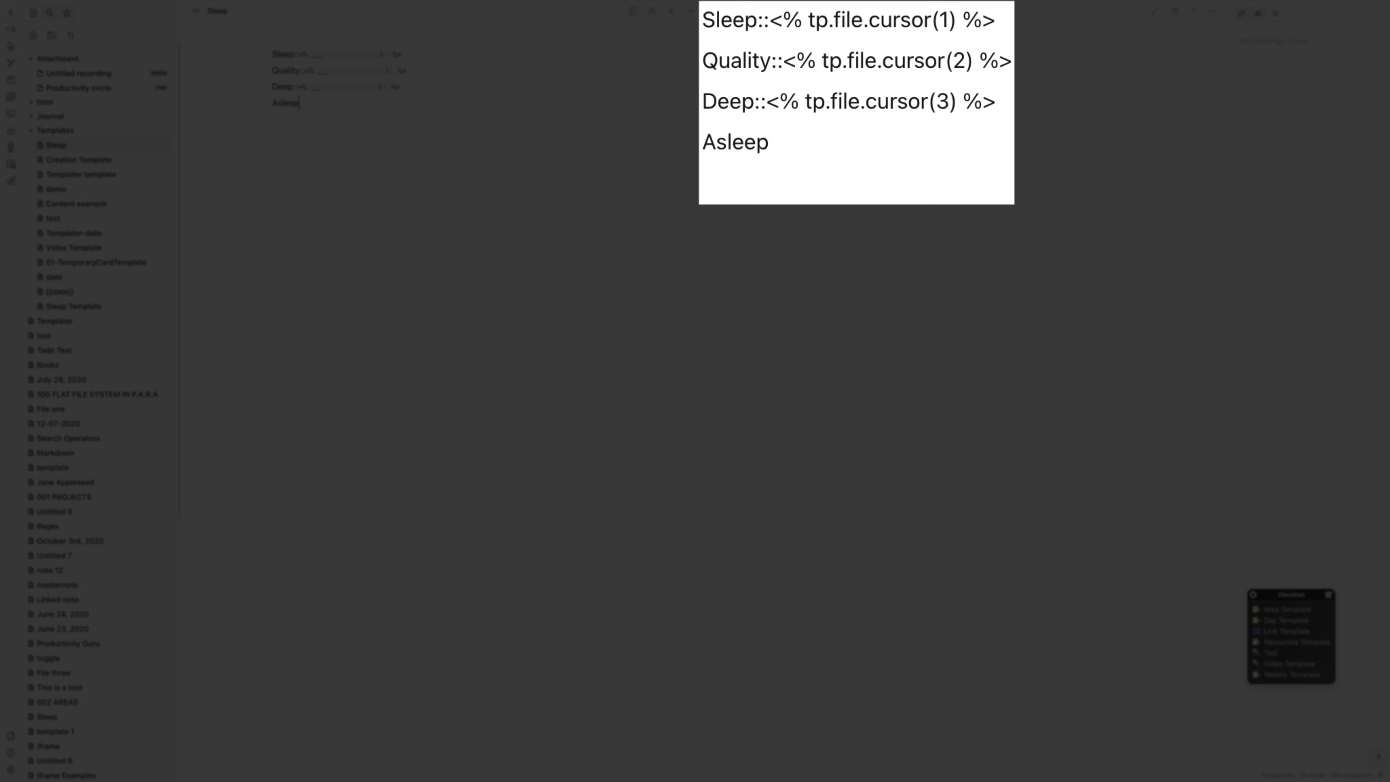
type("::<% tp.file.cu")
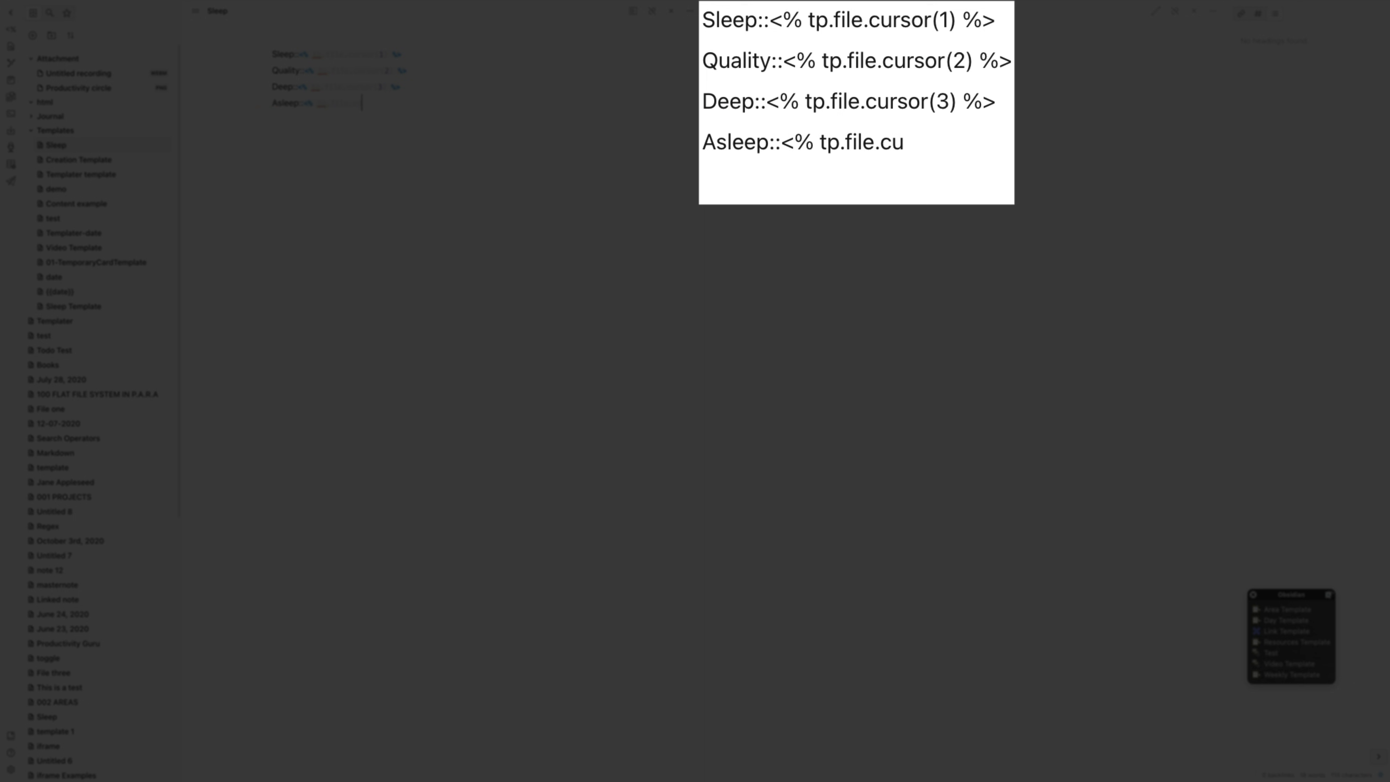
type("rsor(4) %>")
key("Return")
type("Awak")
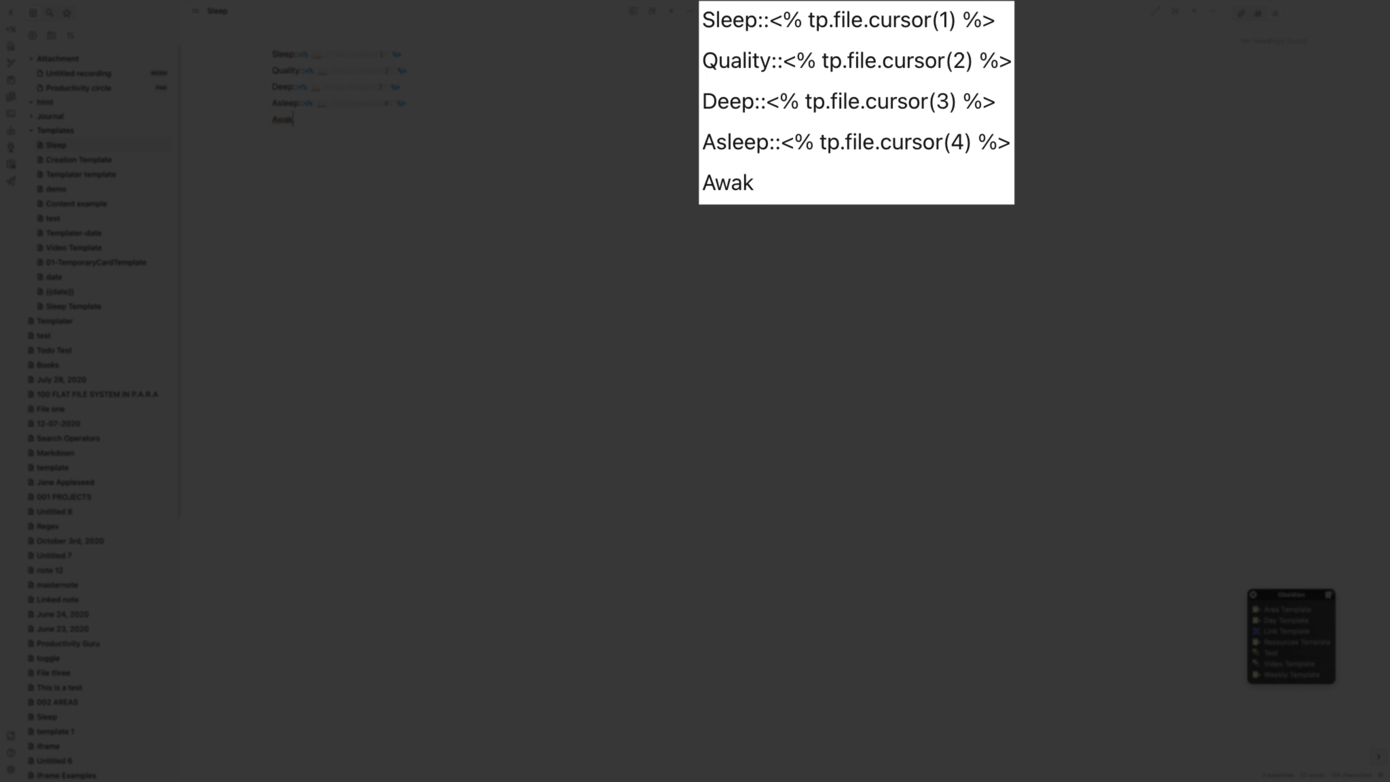
type("e::<% tp.file.c")
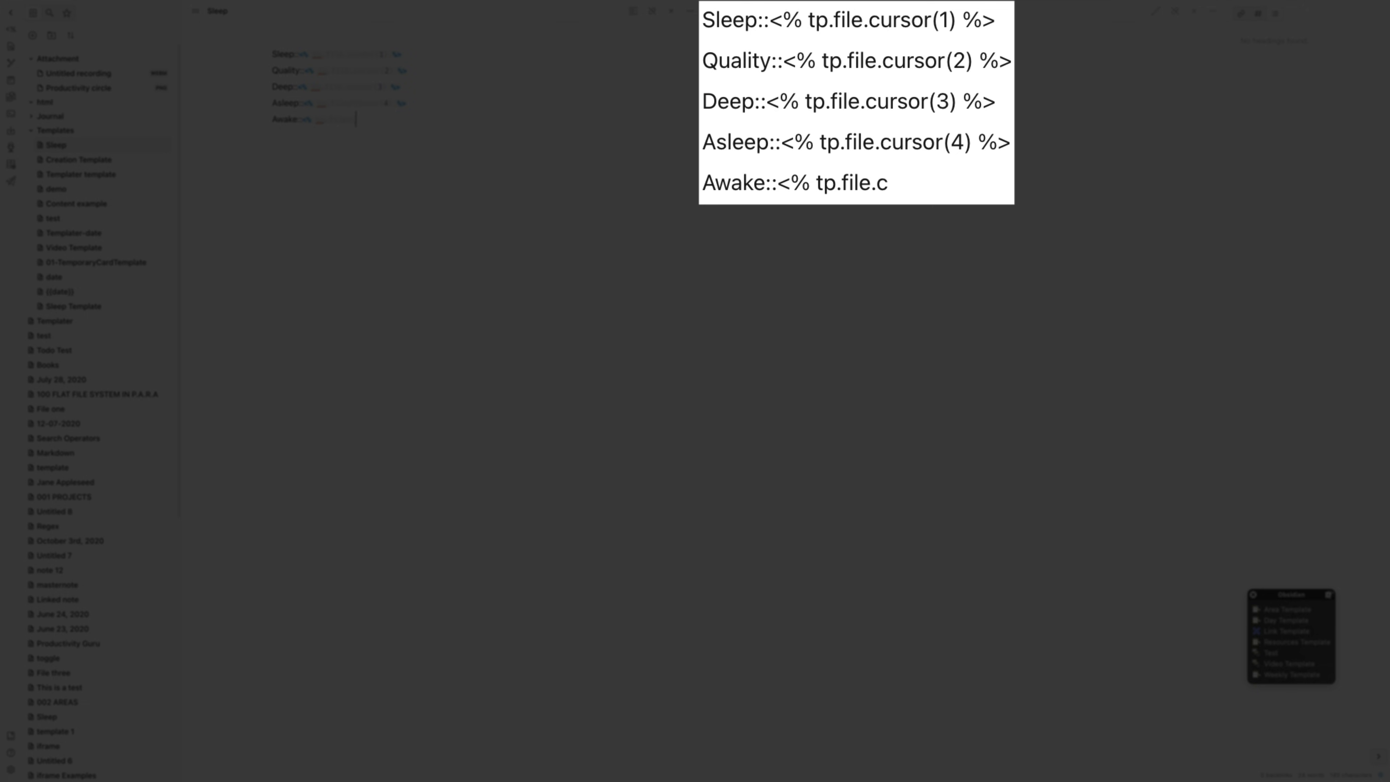
type("ursor(5) %>")
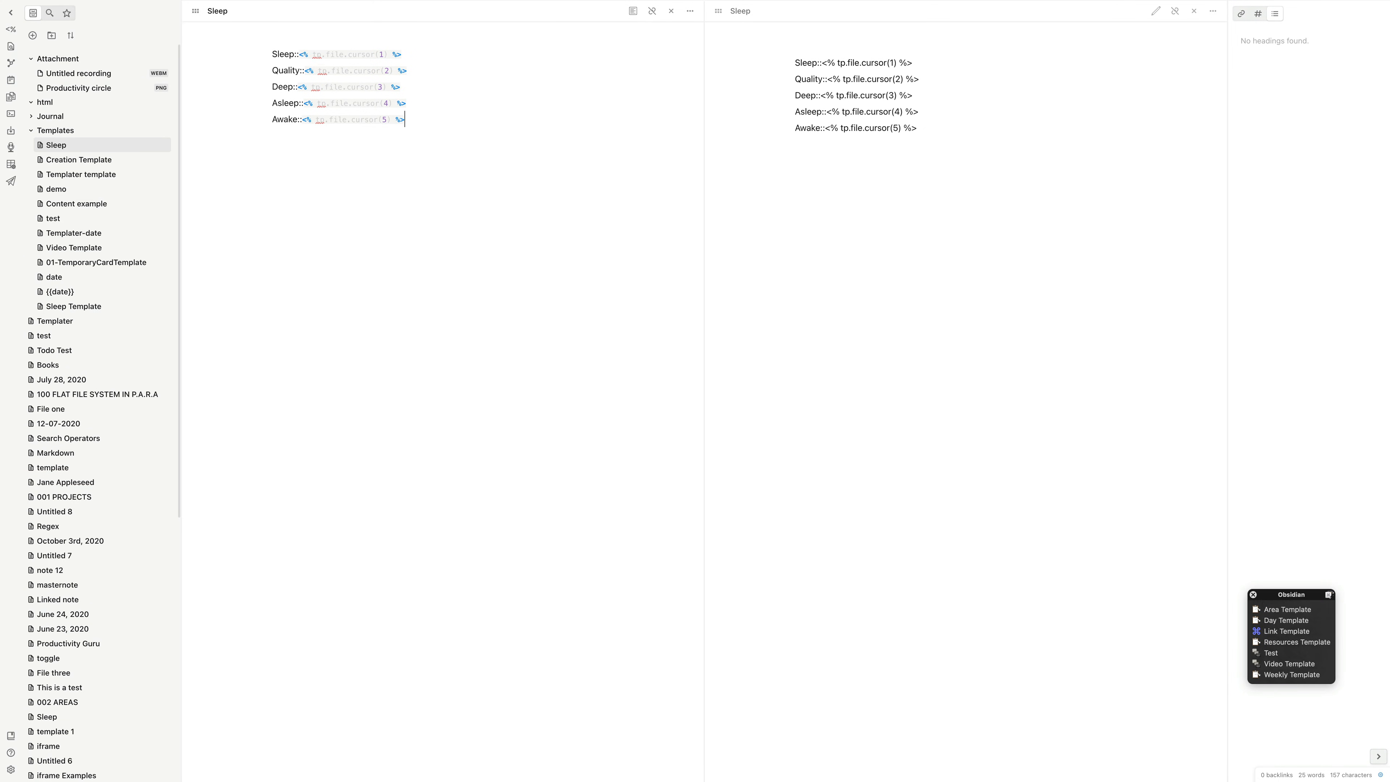
Step: Insert the Sleep template in the Templater note, on a new line below the Cursor heading
scroll(100, 412, "down", 1)
left_click(55, 425)
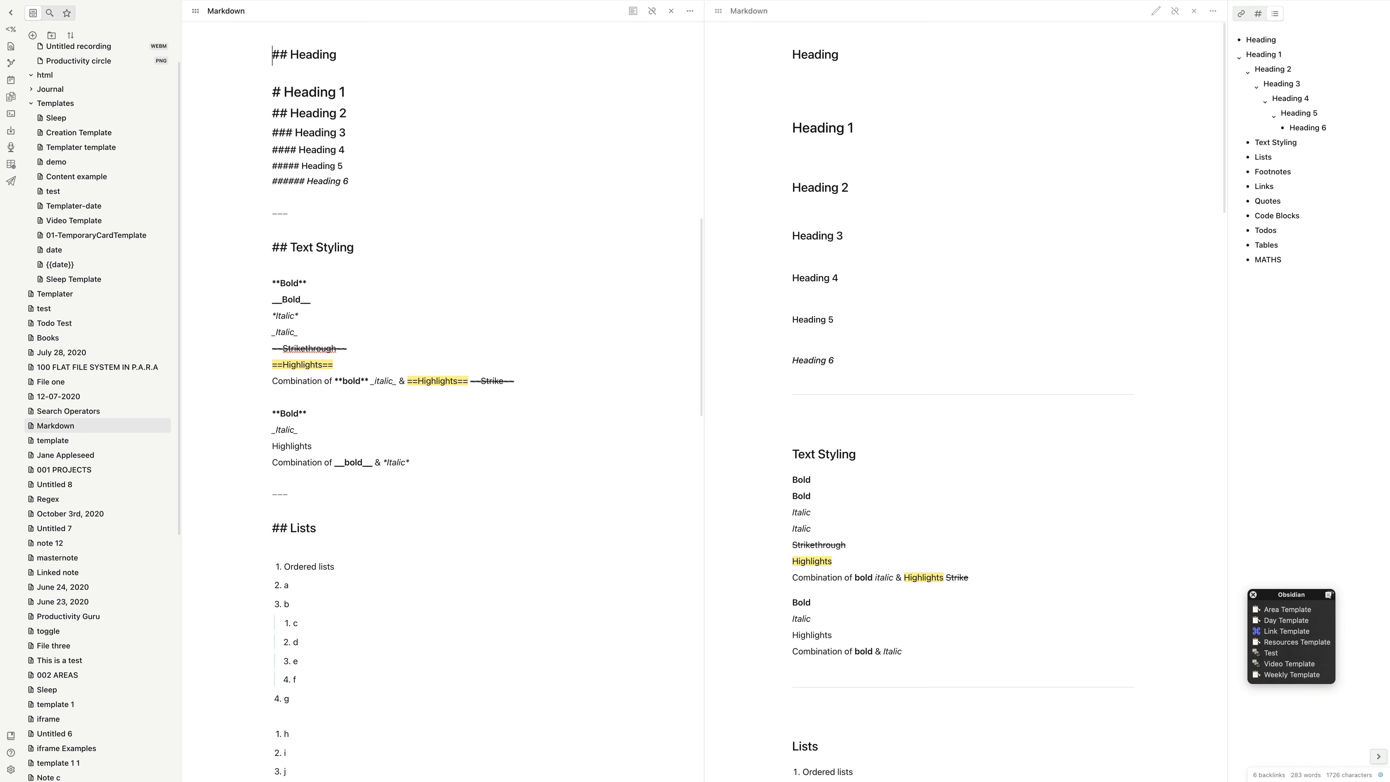
left_click(54, 294)
scroll(442, 402, "down", 12)
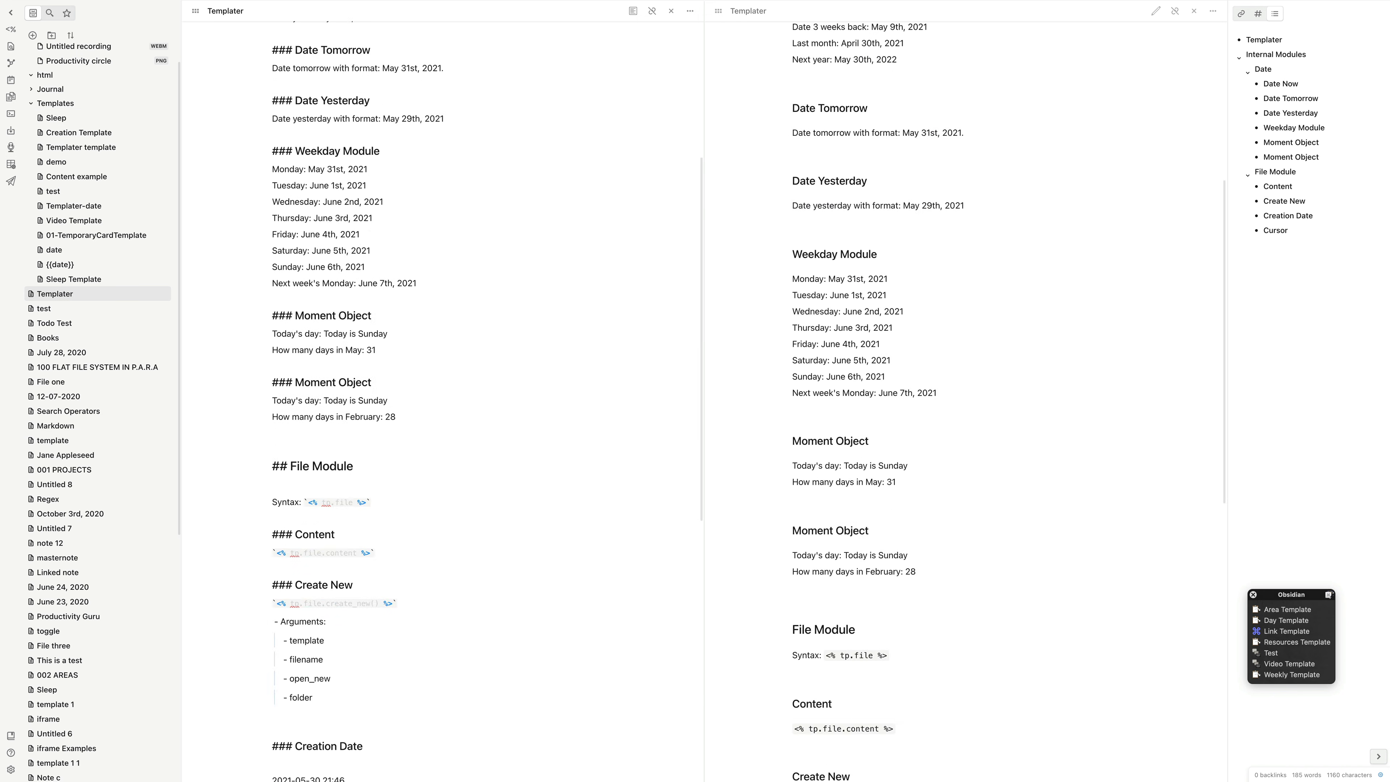
key("Return")
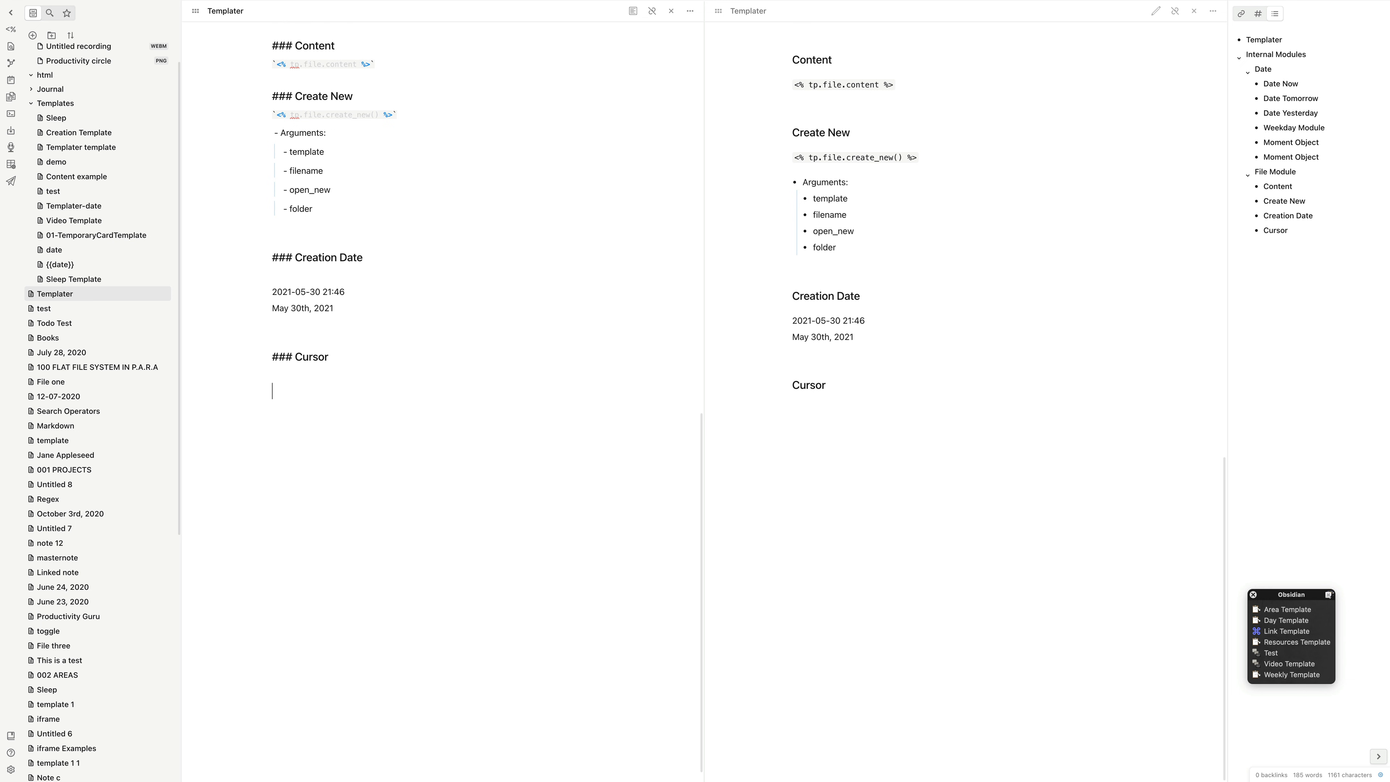
key("alt+e")
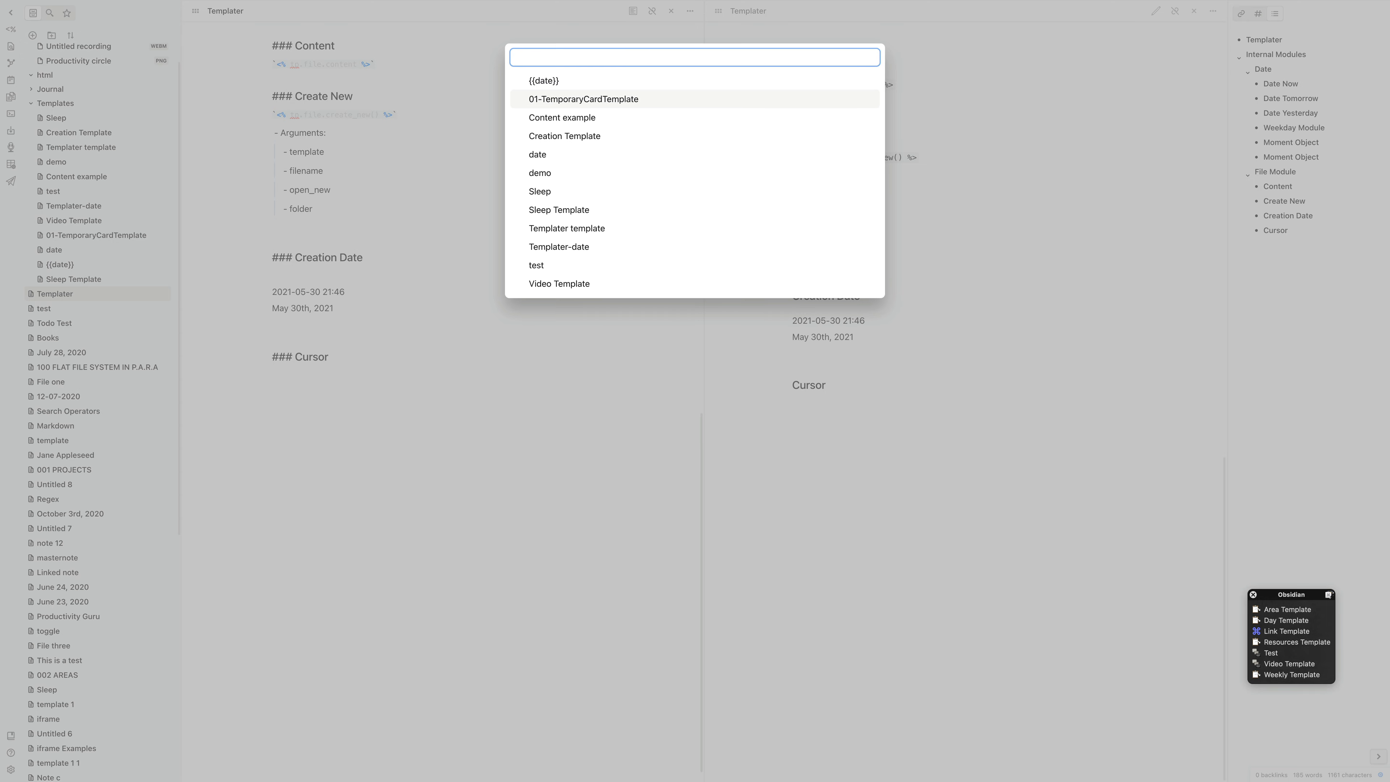
key("Down")
key("Down")
key("Down")
key("Down")
key("Down")
key("Return")
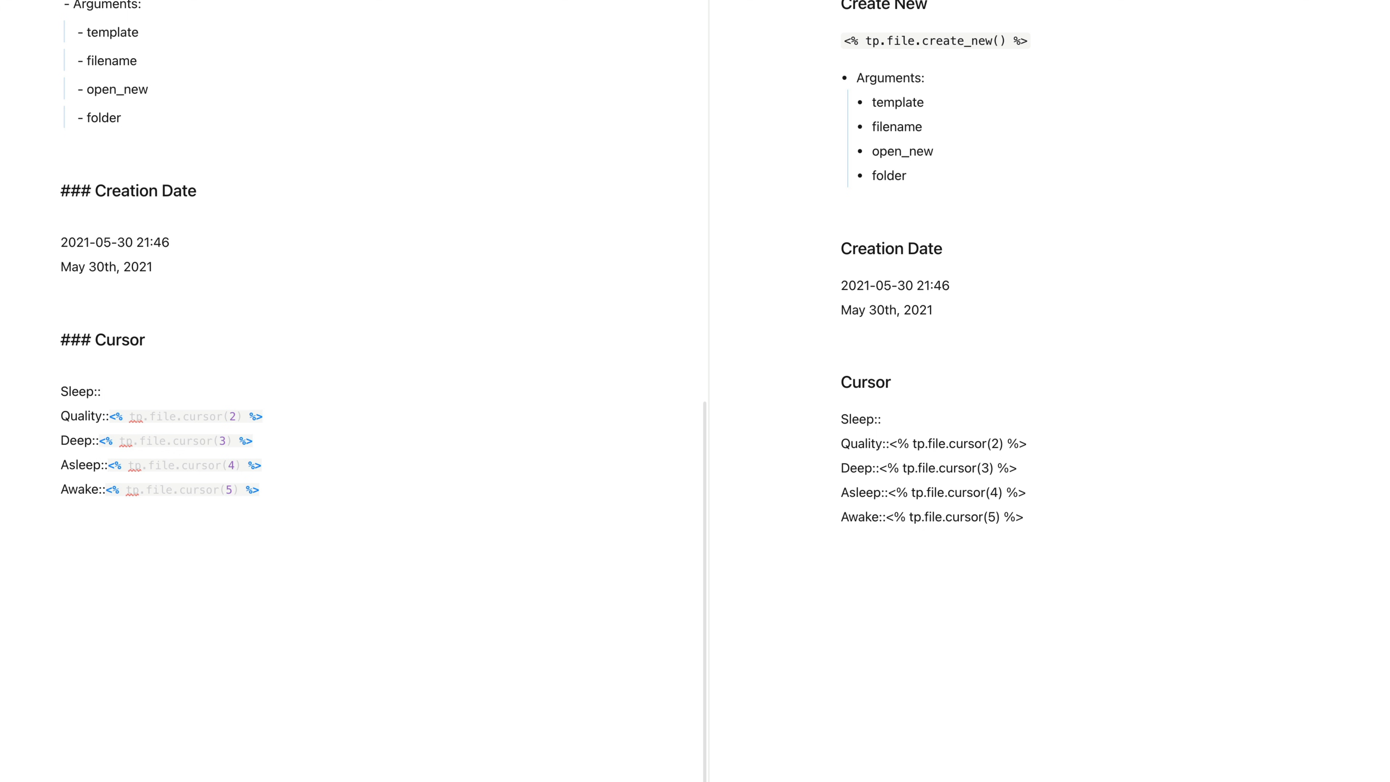
Step: Jump through the remaining cursor placeholders in order, from Quality down to Awake
key("alt+Tab")
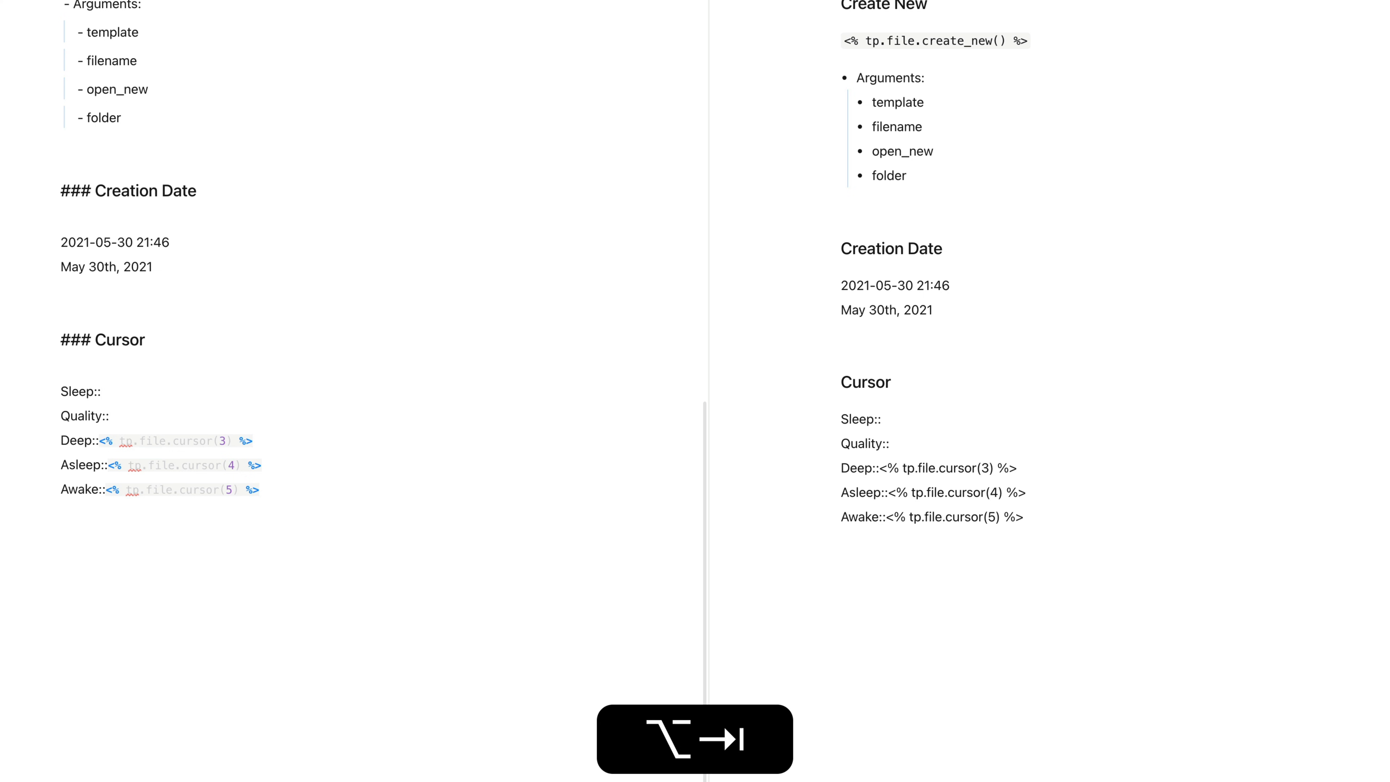
key("alt+Tab")
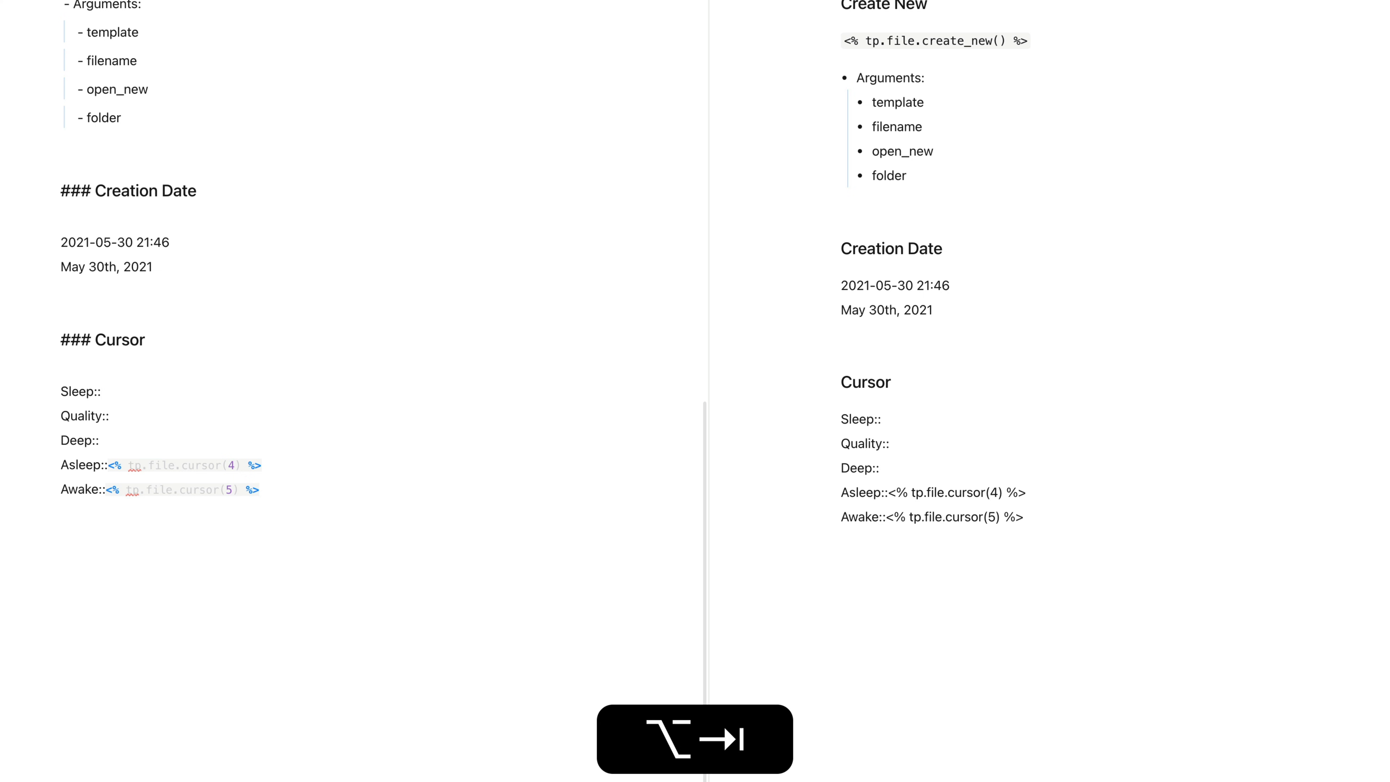
key("alt+Tab")
key("alt+Tab")
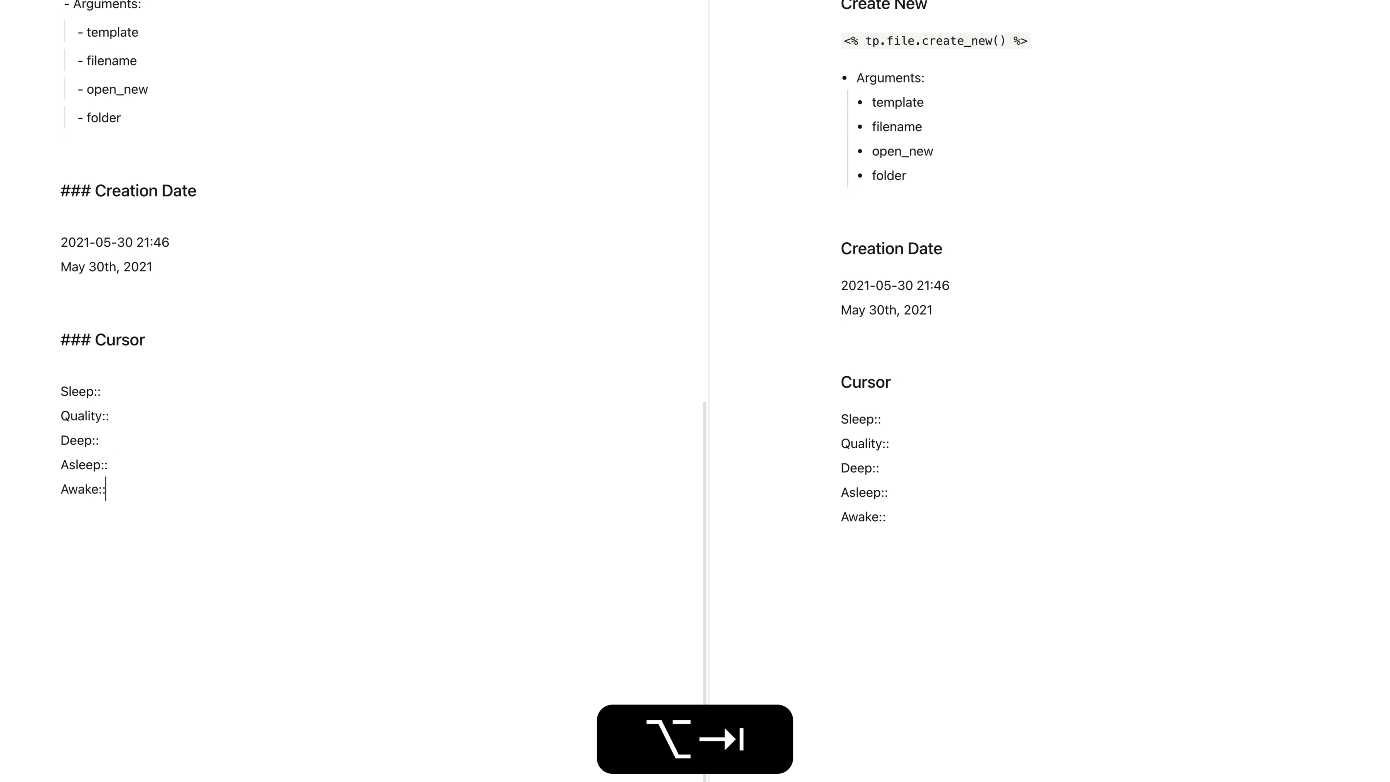
key("alt+Tab")
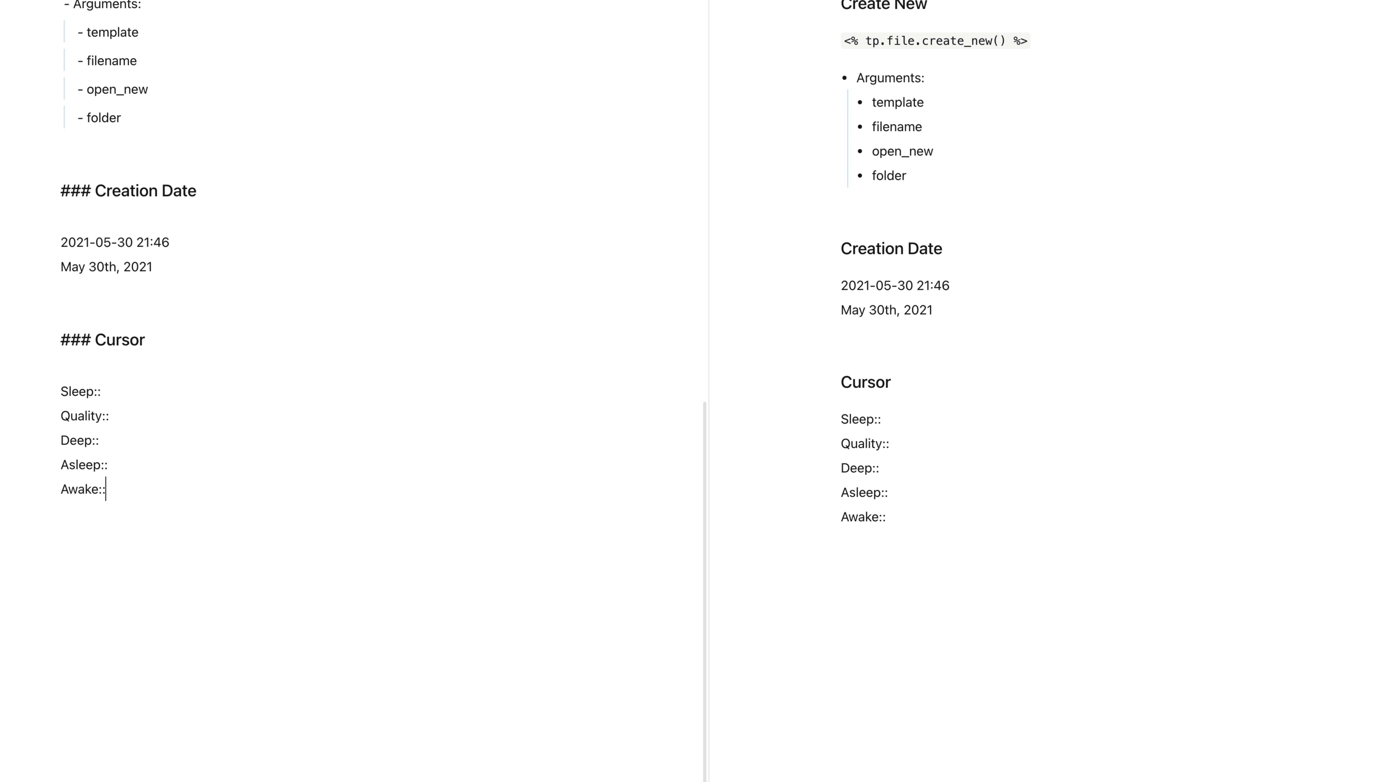
Step: Add a level-three heading "Cursor Append" below the Awake line, with the text "Content after cursor" under it
key("Return")
key("Return")
type("##")
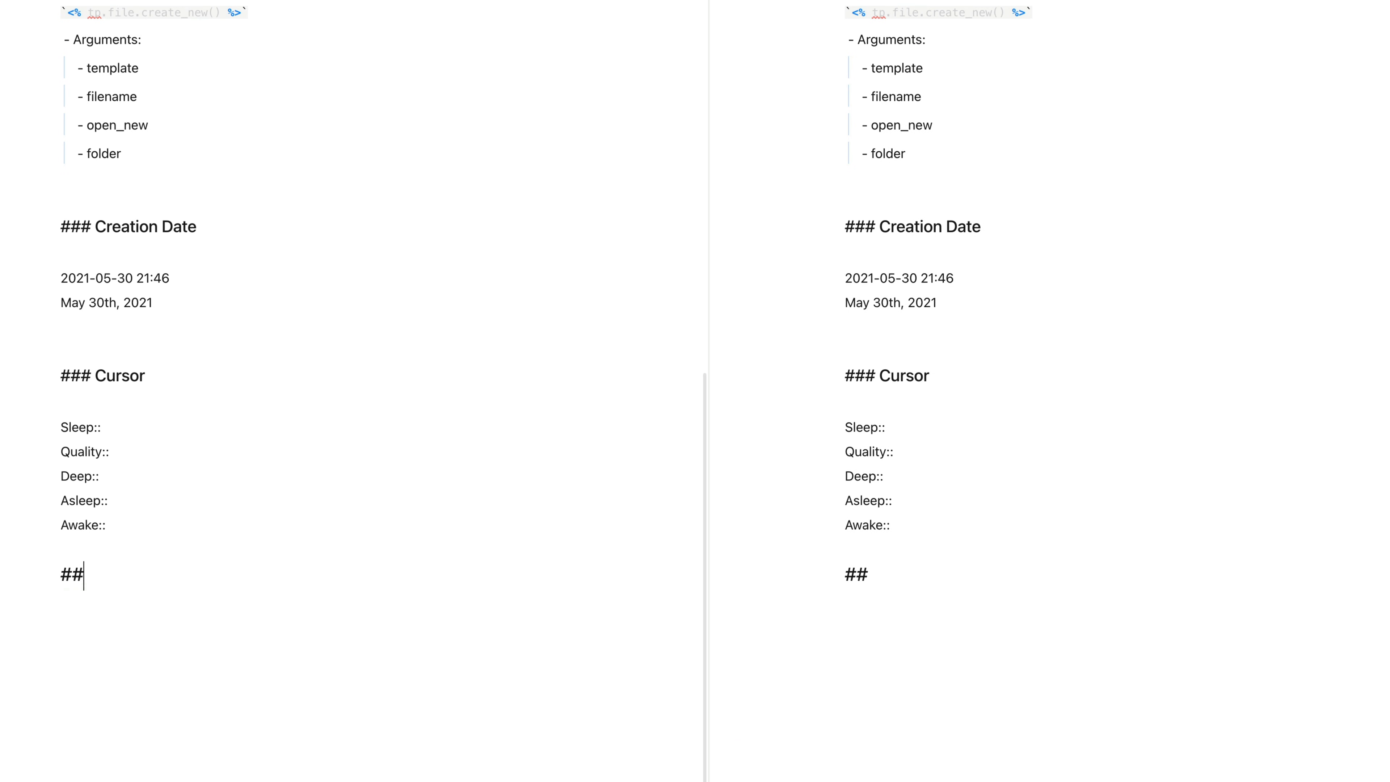
type("# Cursor Append")
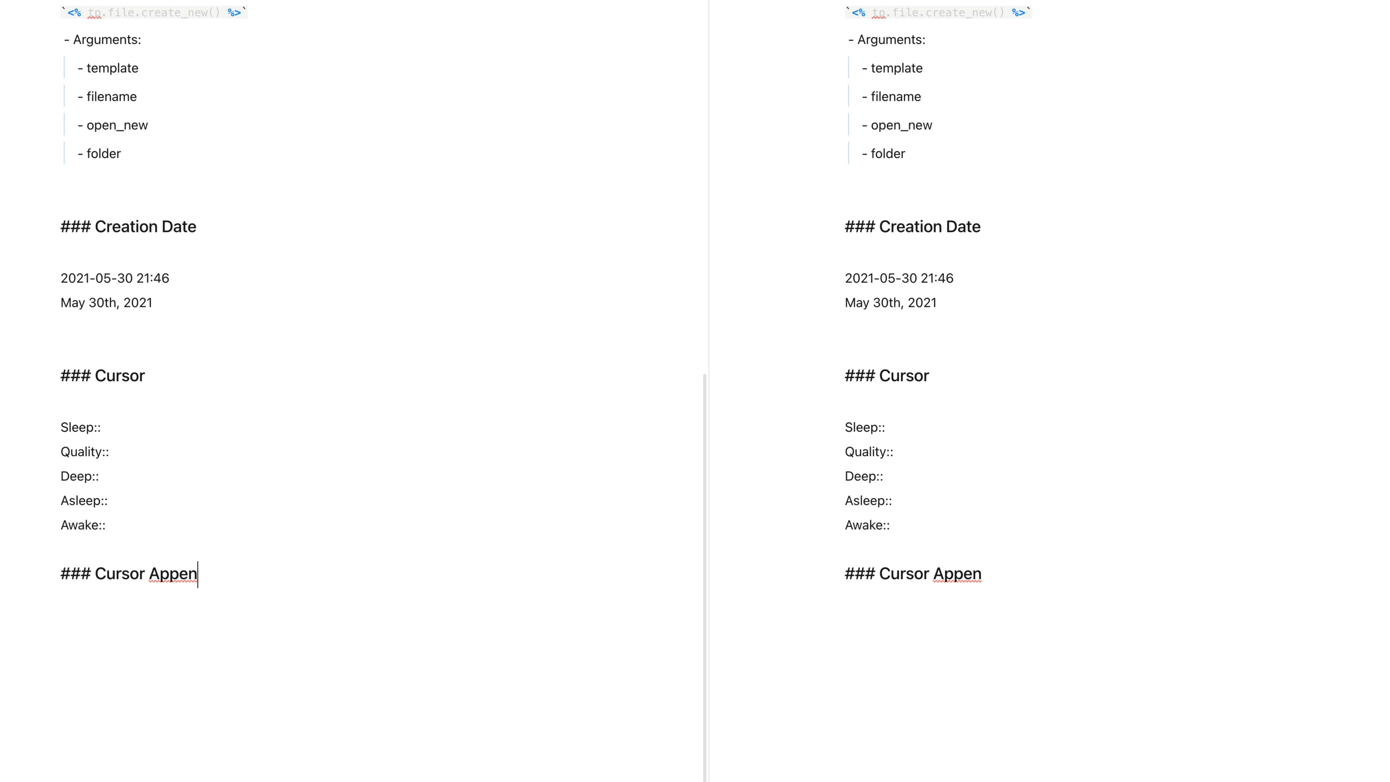
key("Return")
key("Return")
type("Content")
type("after cursor")
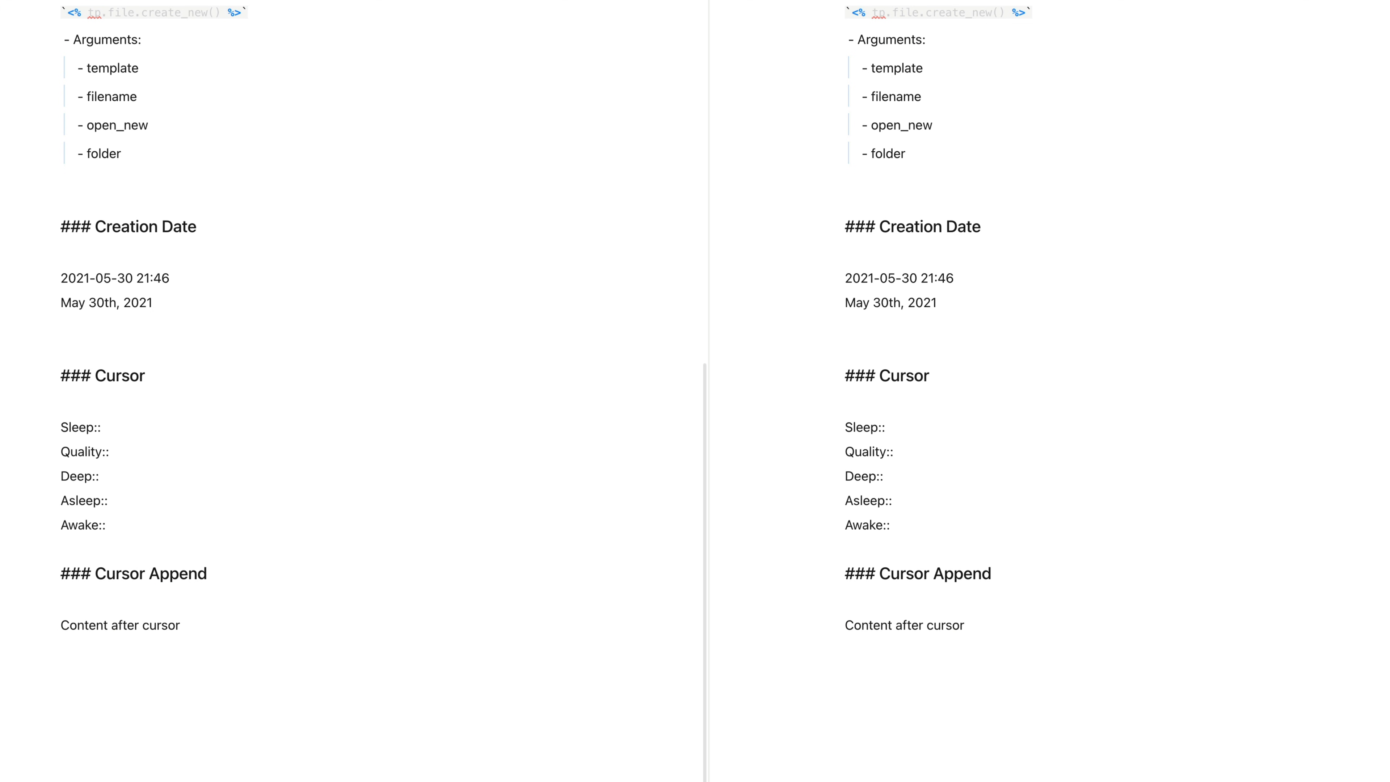
scroll(128, 537, "up", 1)
scroll(220, 435, "down", 2)
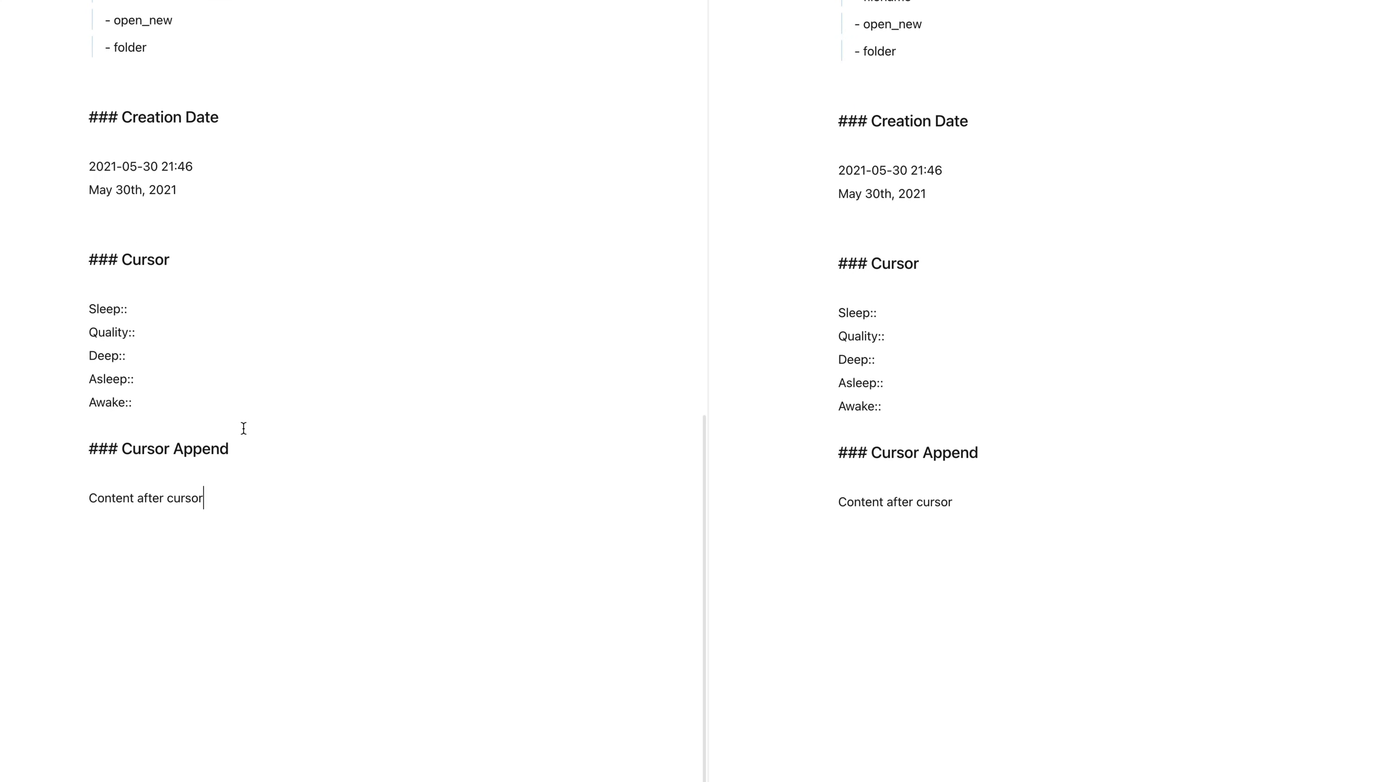
Step: Create a note named "Cursor Example" in the Templates folder
right_click(57, 132)
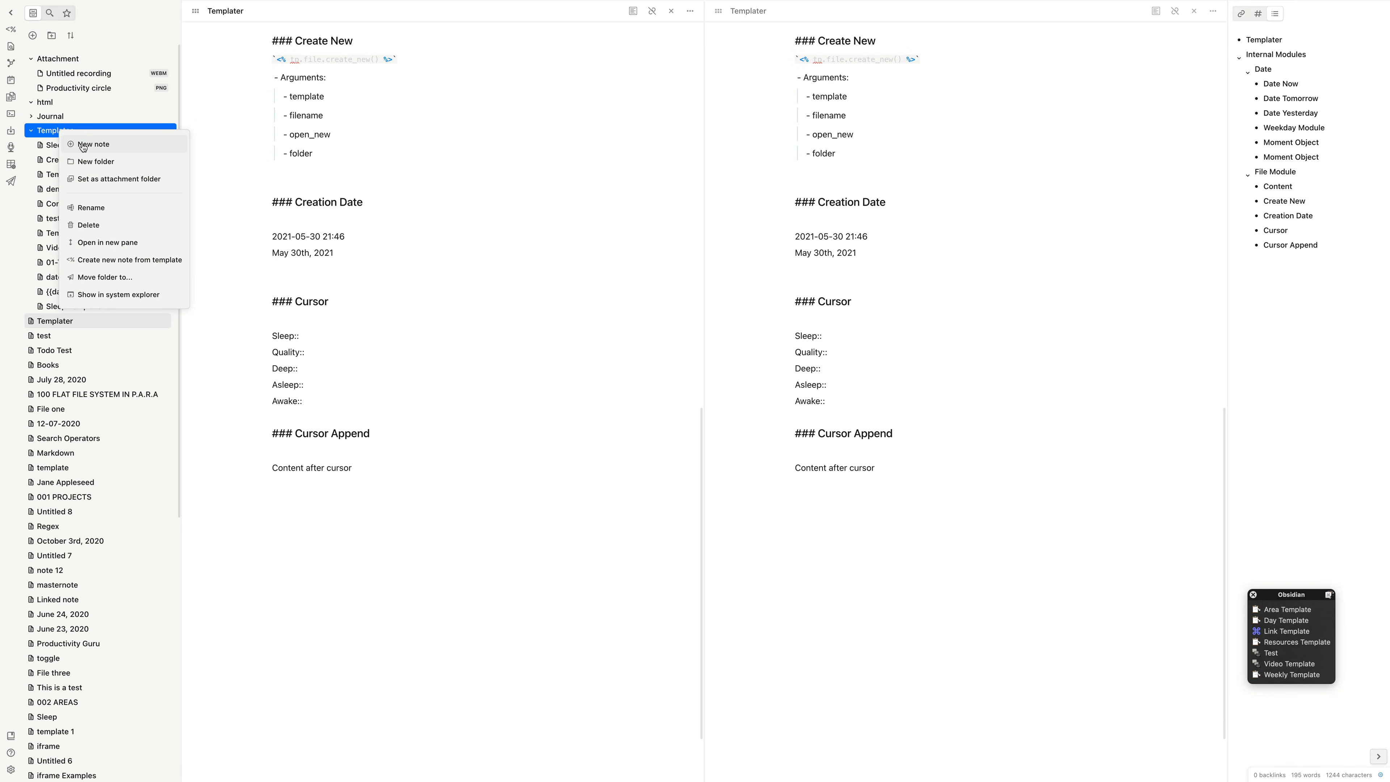
left_click(82, 147)
type("Cur")
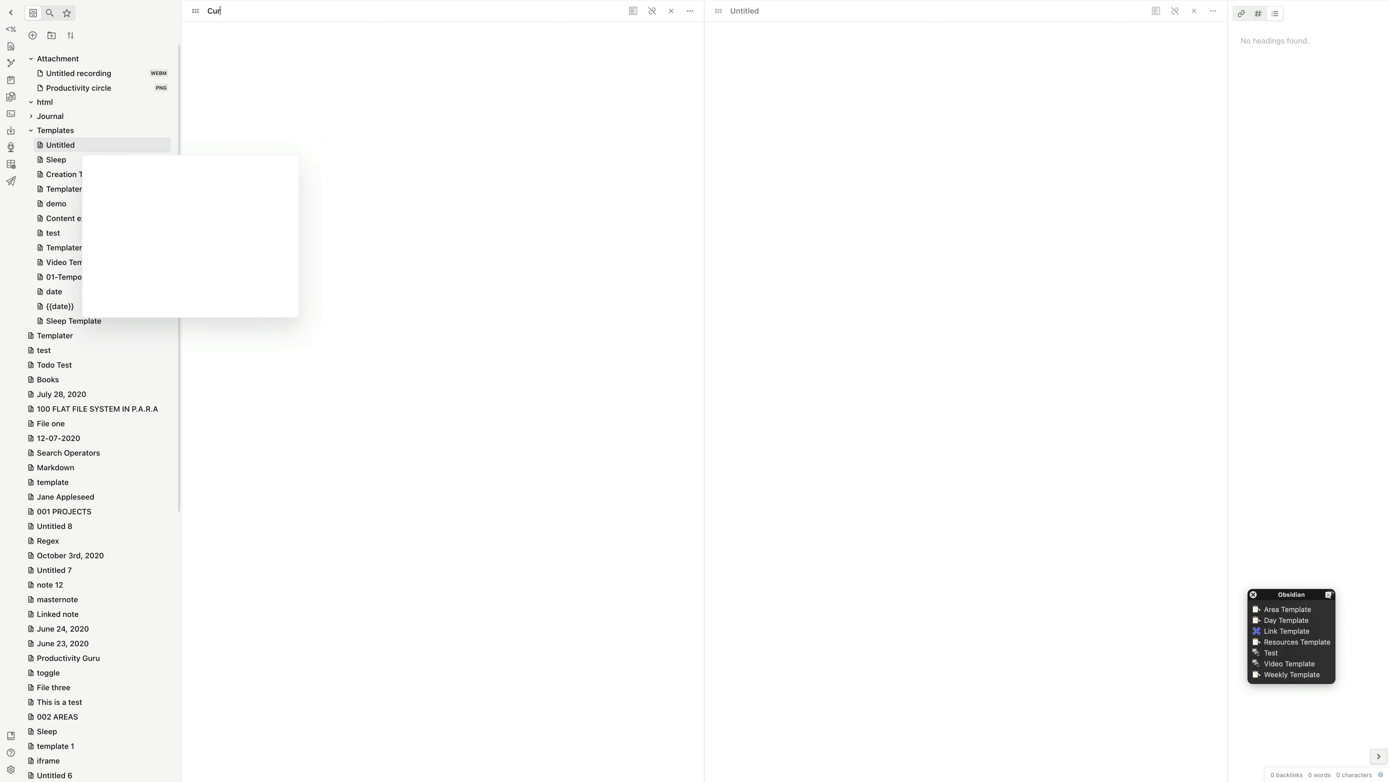
type("sor Example")
key("Return")
Step: Enter the command <% tp.file.cursor_append("Text Added before cursor:") %> in the Cursor Example template
type("<%")
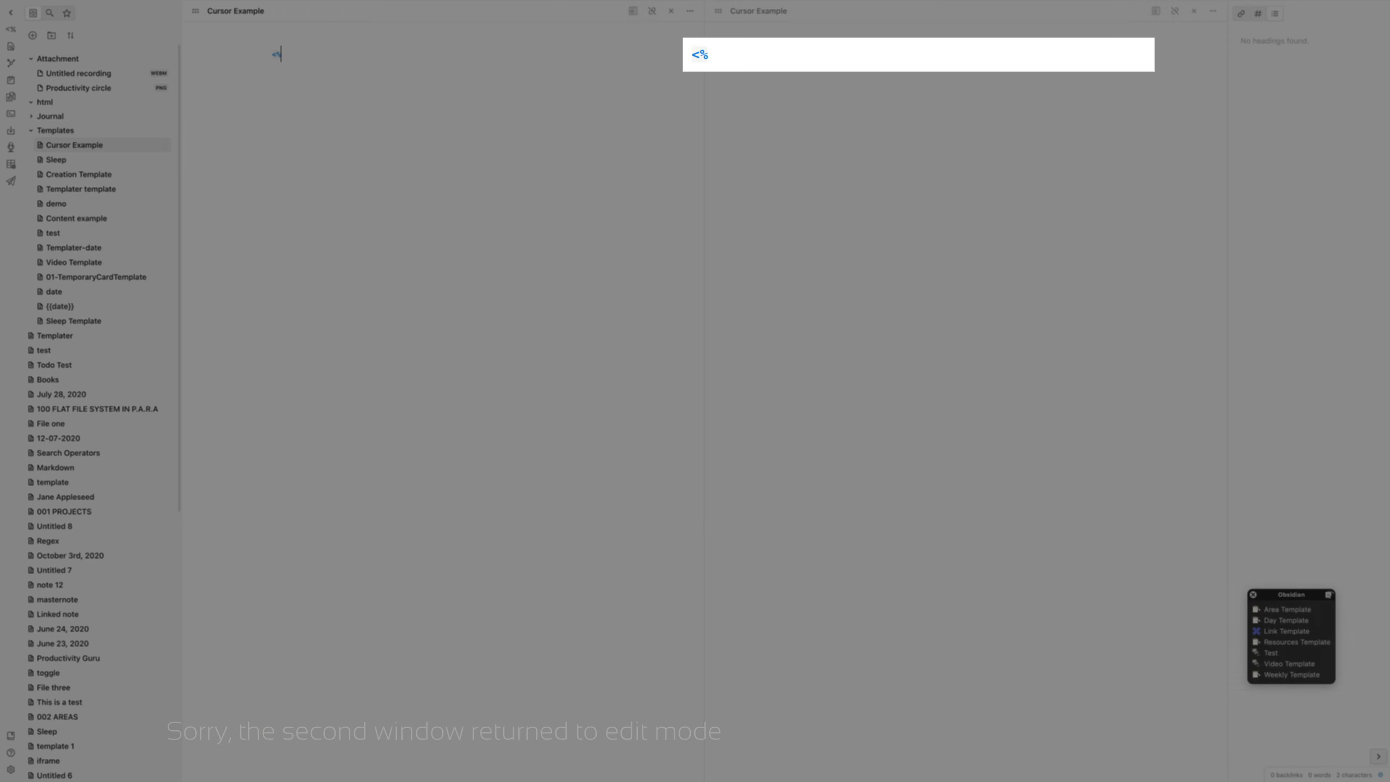
type(" tp.file.curso")
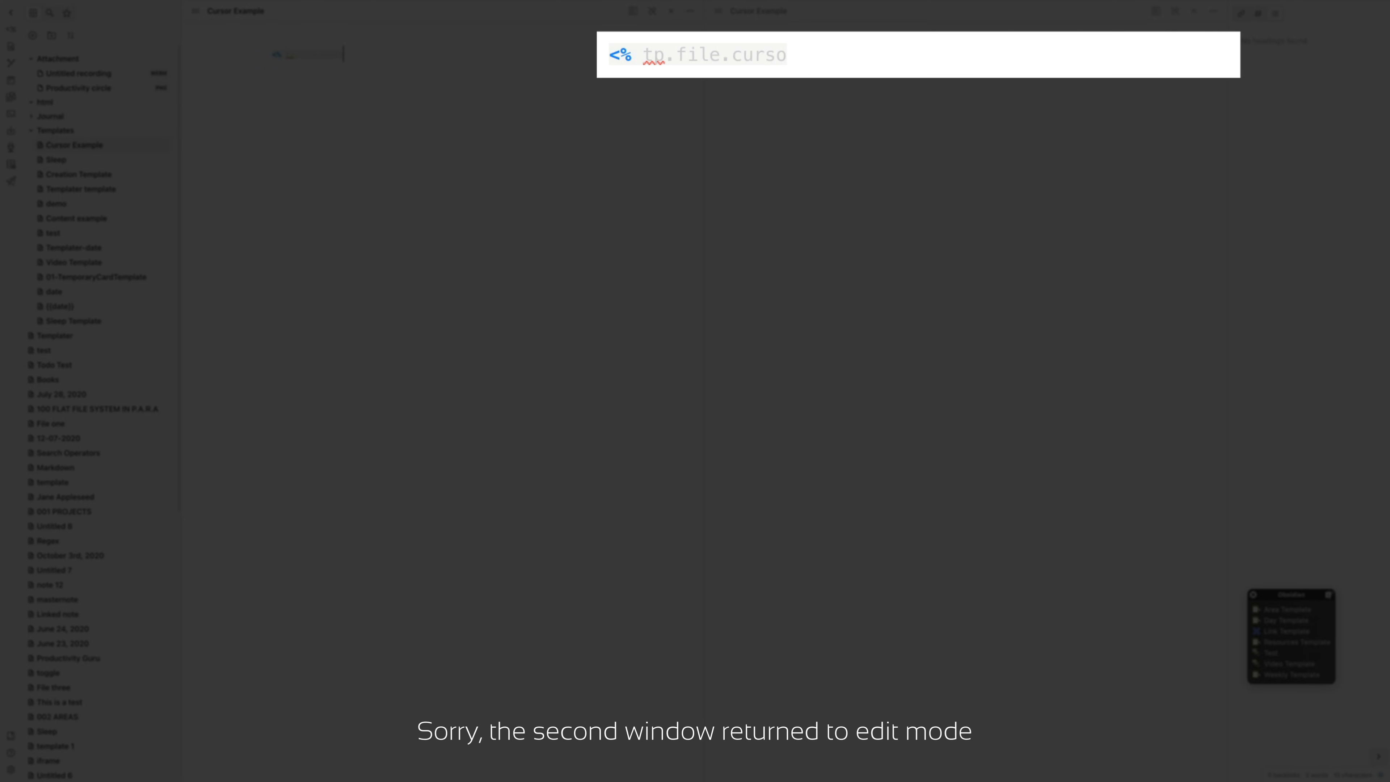
type("r_append(\"T\")ext Added befo")
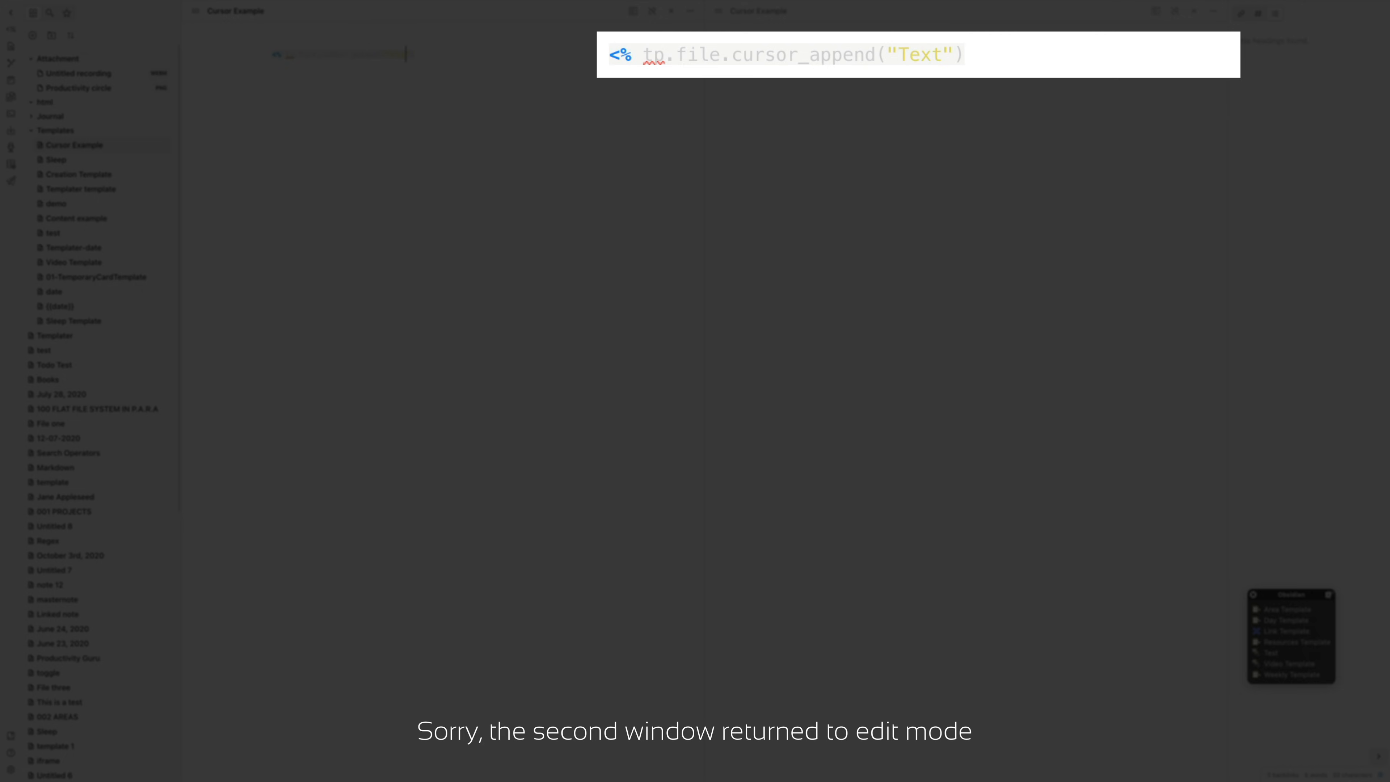
type("re cursor:\") %")
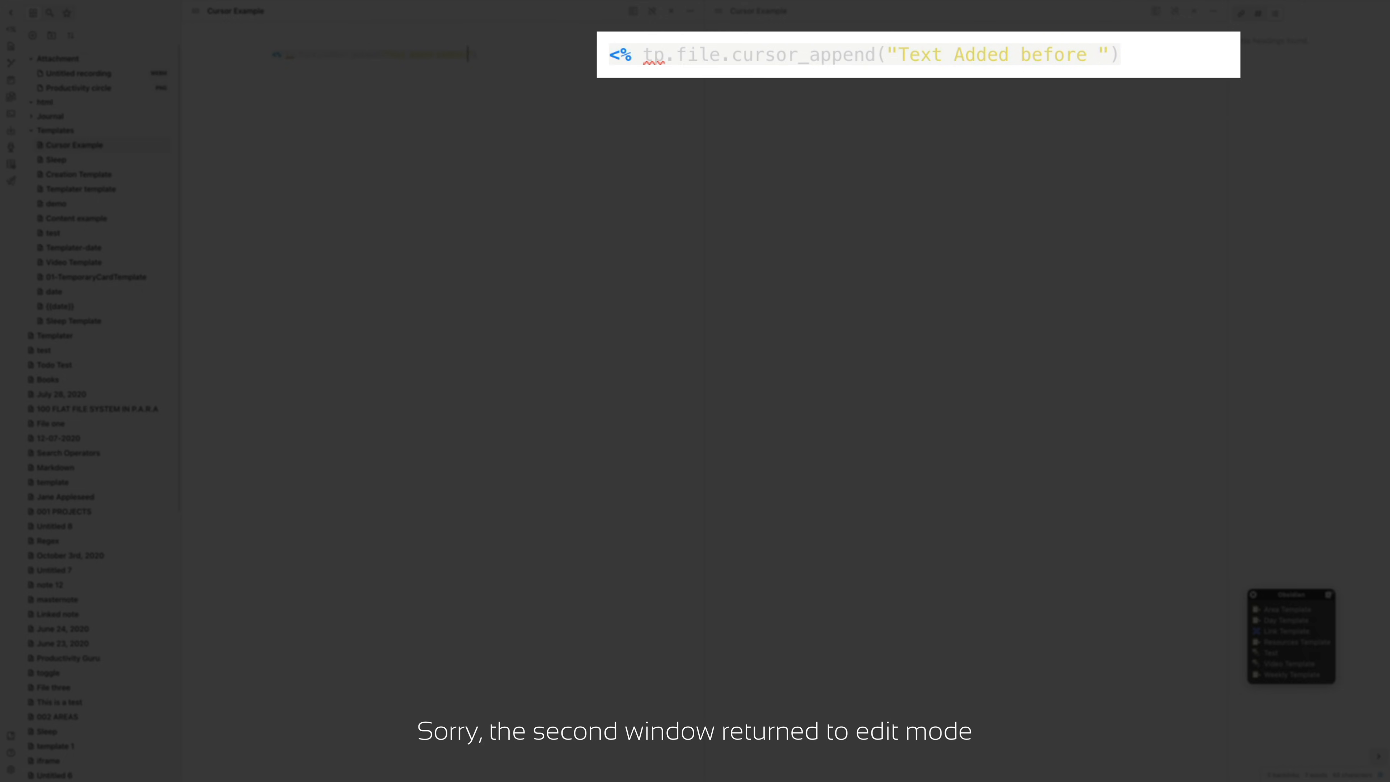
type(">")
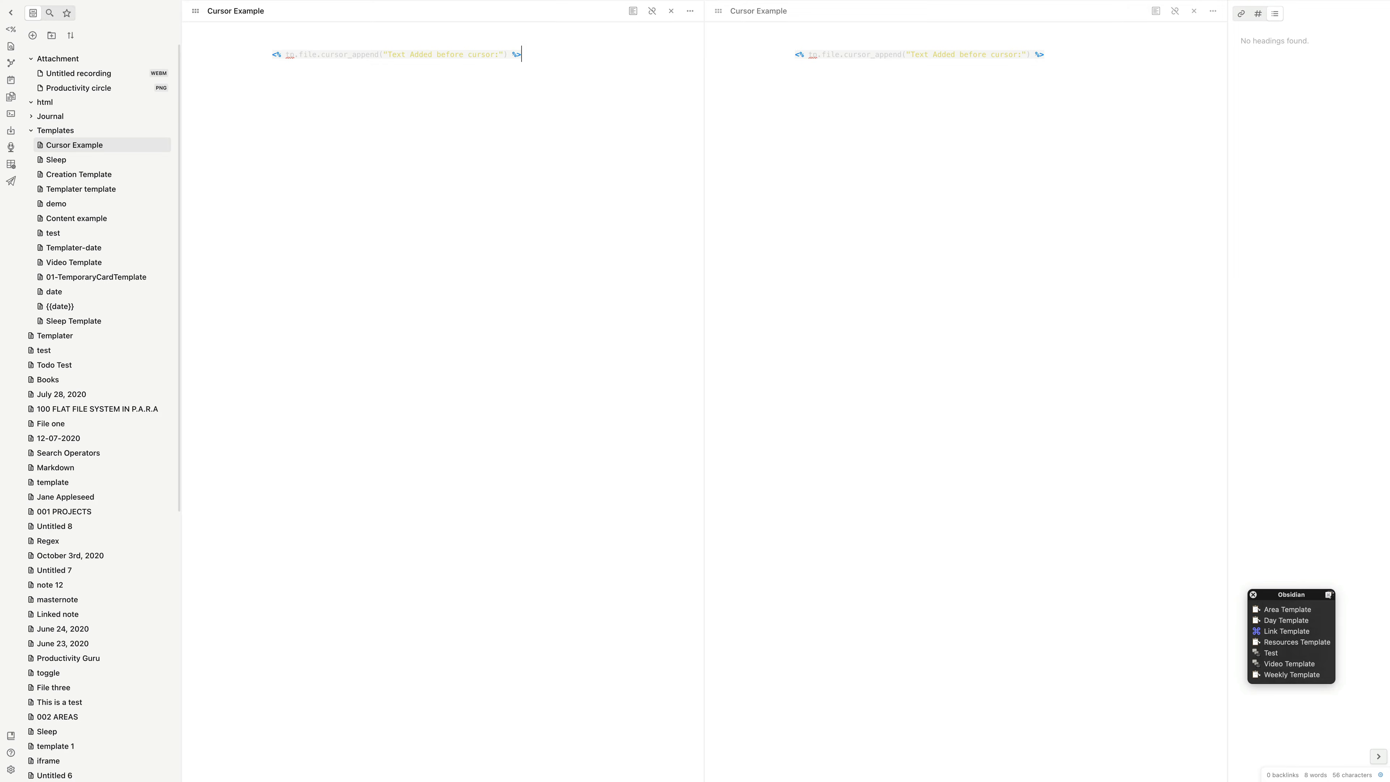
Step: Insert the Cursor Example template in the Templater note directly before "Content after cursor", and select the inserted text
left_click(64, 336)
scroll(312, 585, "down", 10)
scroll(314, 591, "down", 4)
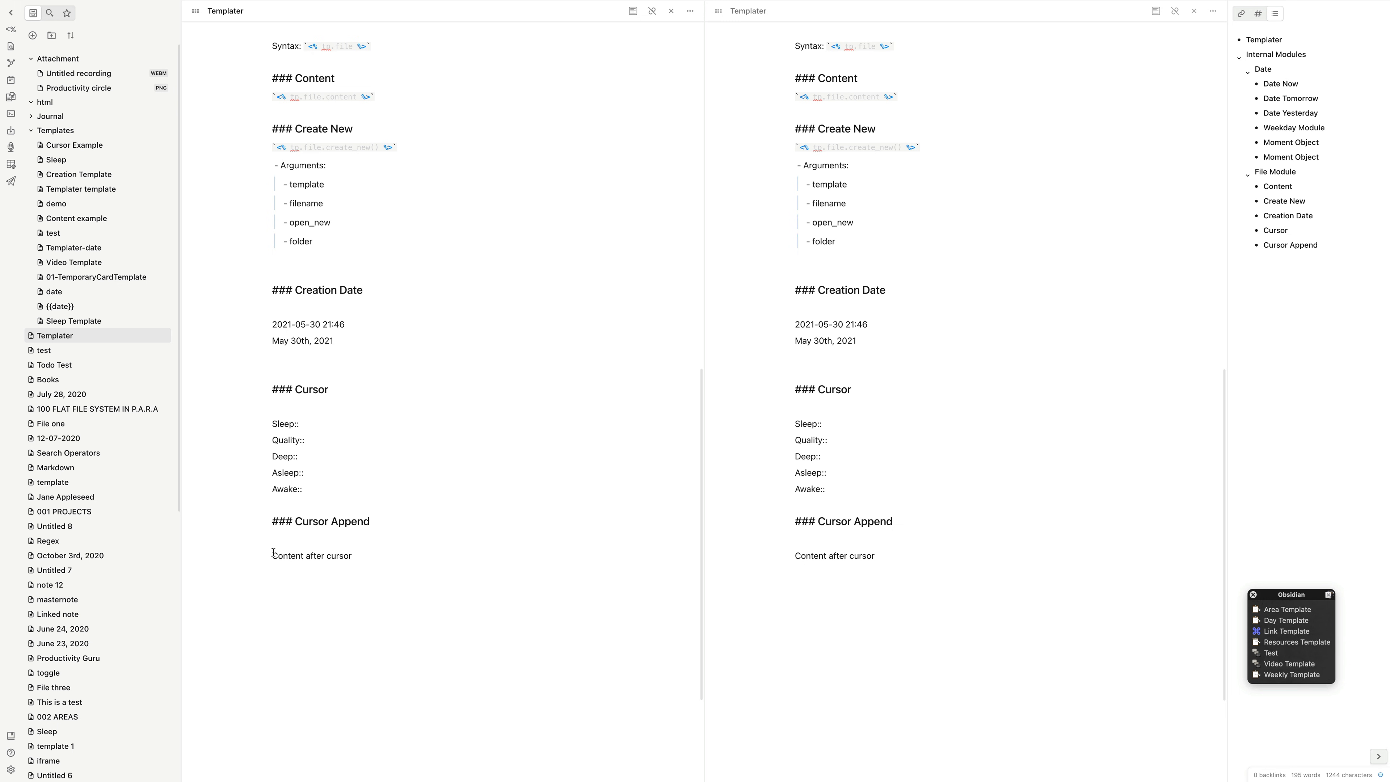
left_click(10, 29)
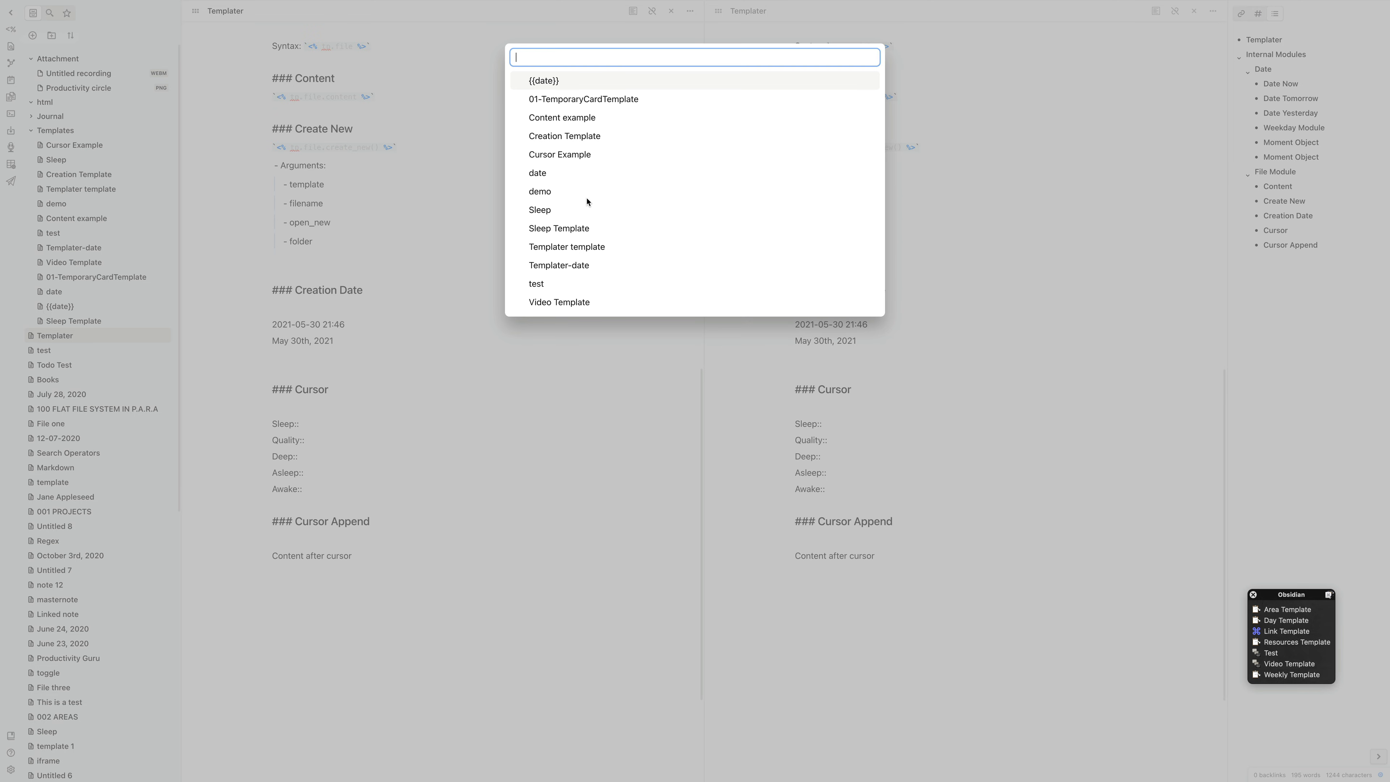
left_click(569, 154)
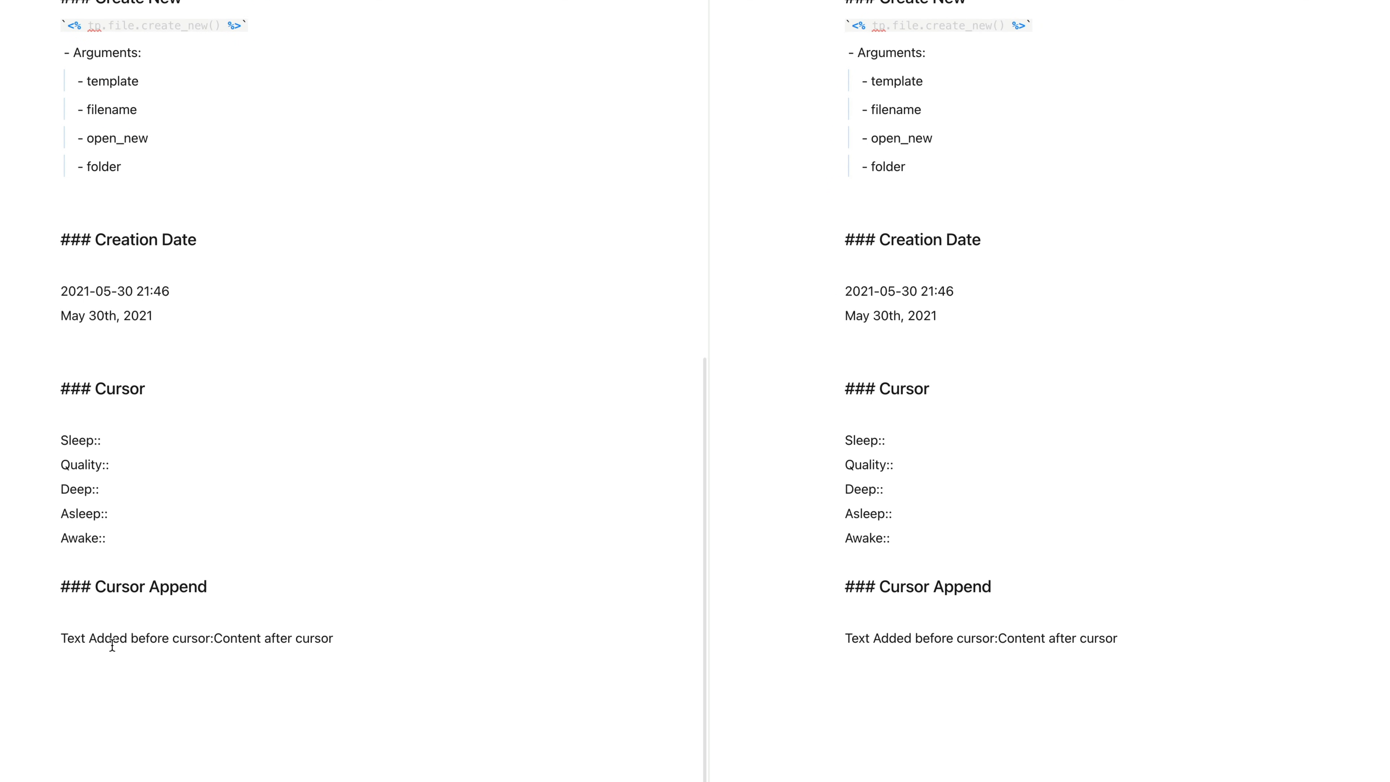
left_click_drag(63, 638, 214, 638)
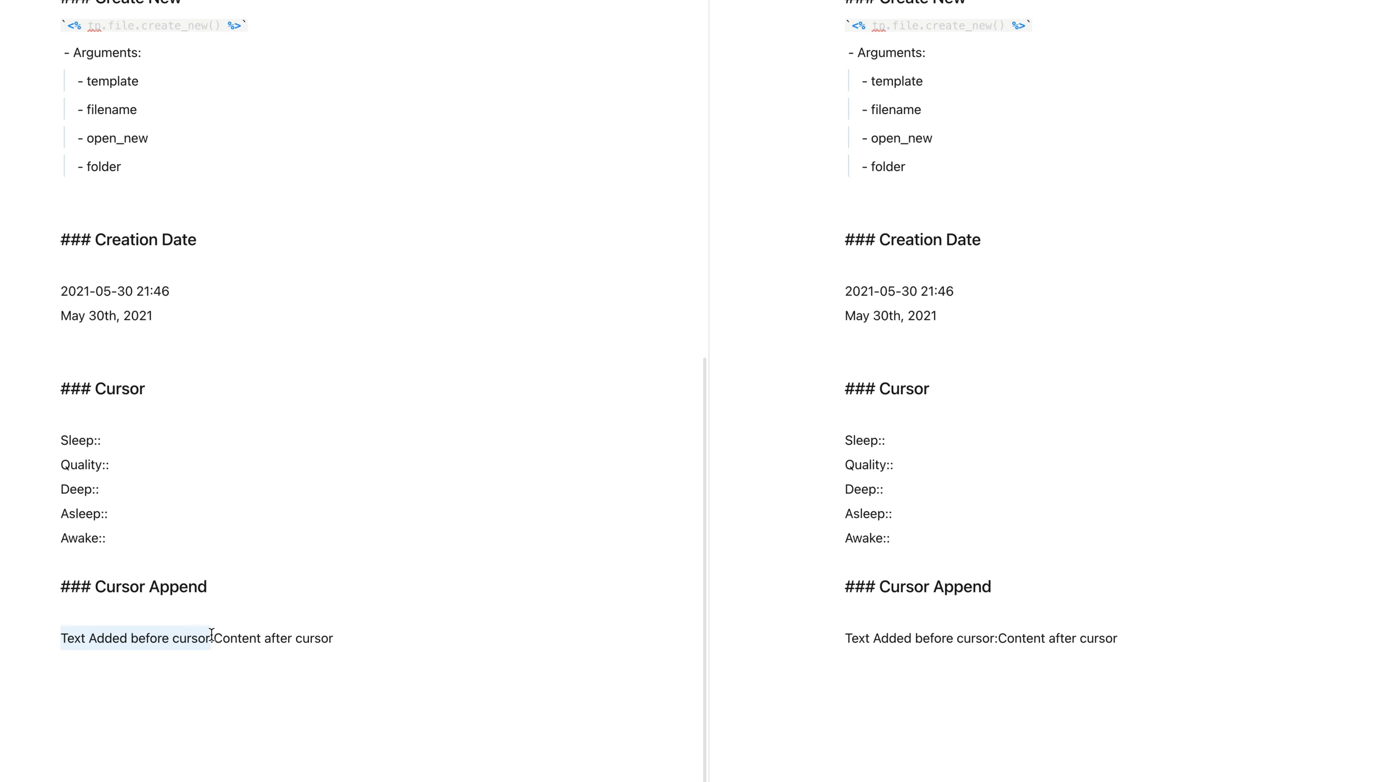
Step: Add a level-three heading "Exists" below the Cursor Append text in the Templater note
left_click(273, 618)
left_click(354, 643)
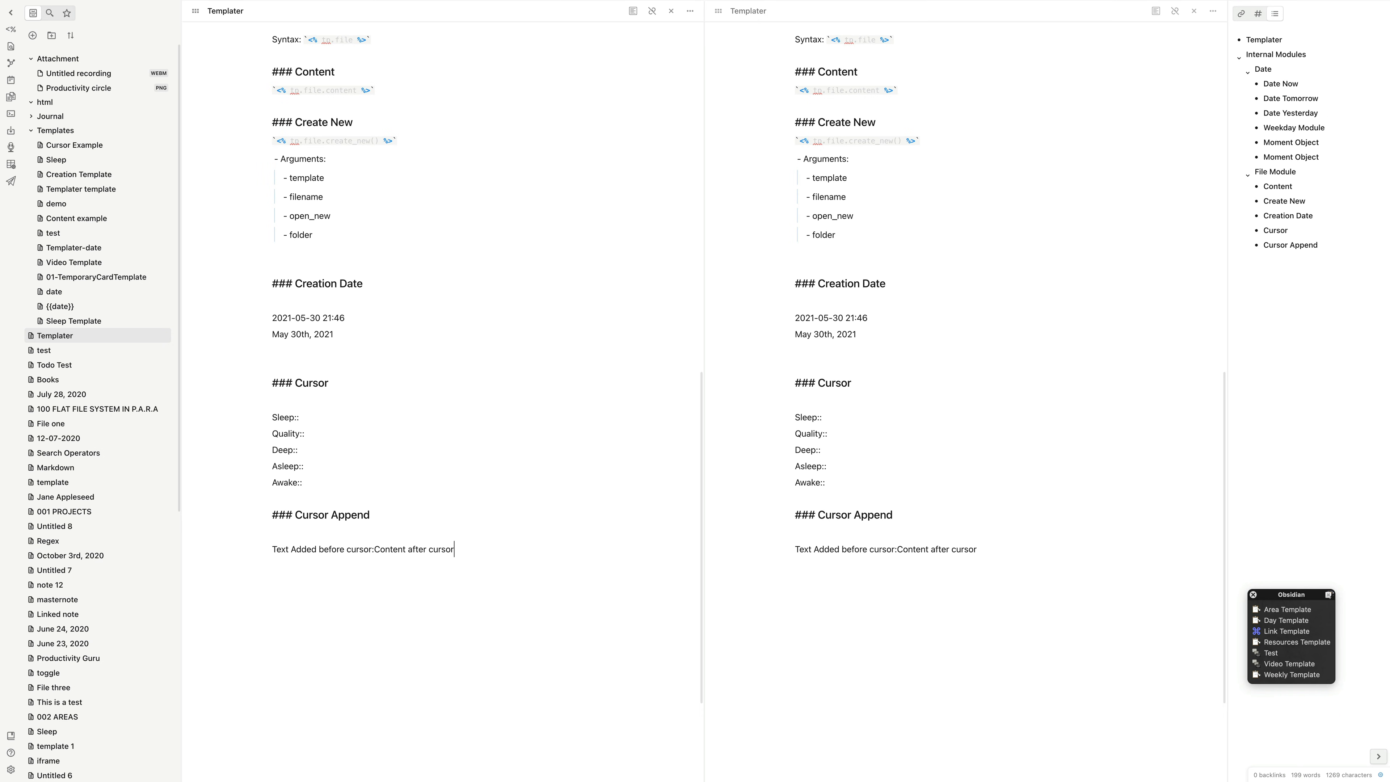
key("Return")
key("Return")
type("### Exists")
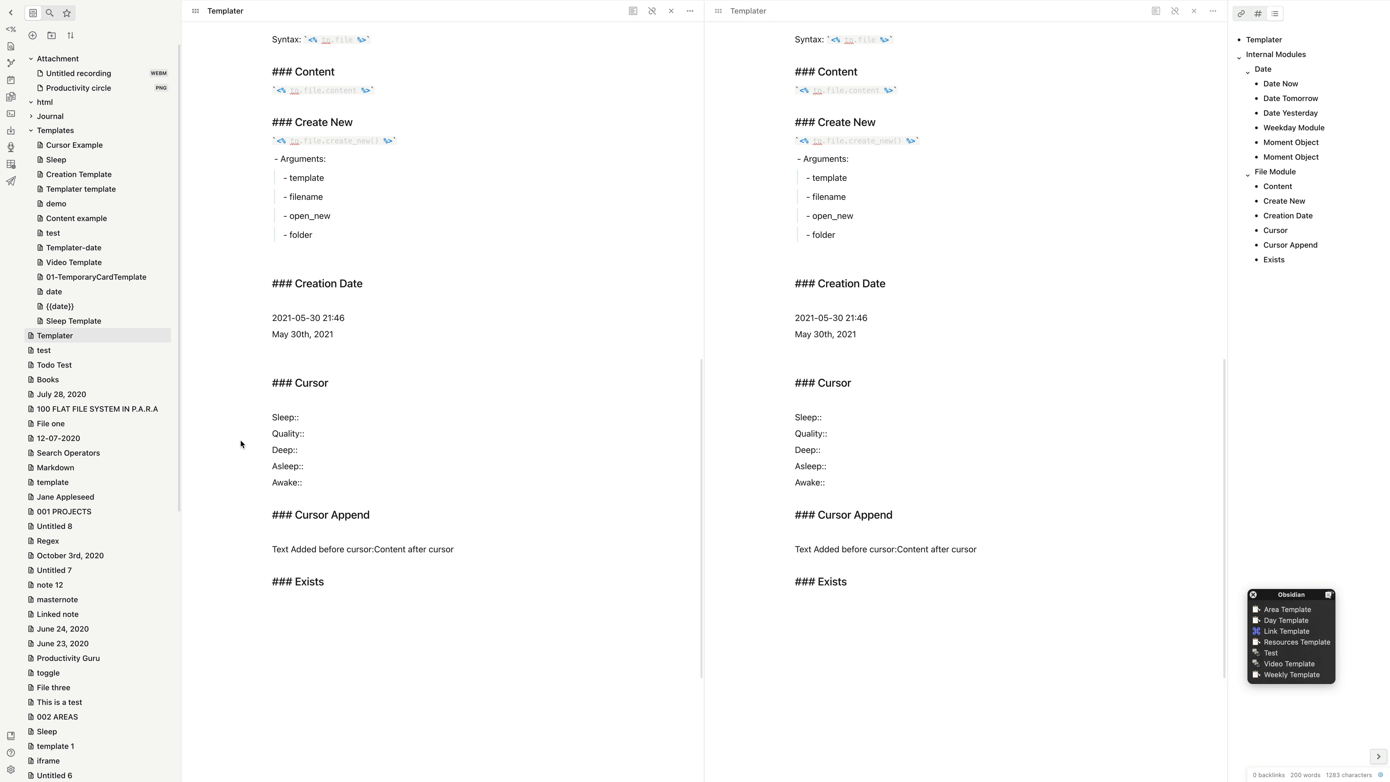
Step: Create a note named "Exists Example" in the Templates folder
right_click(73, 133)
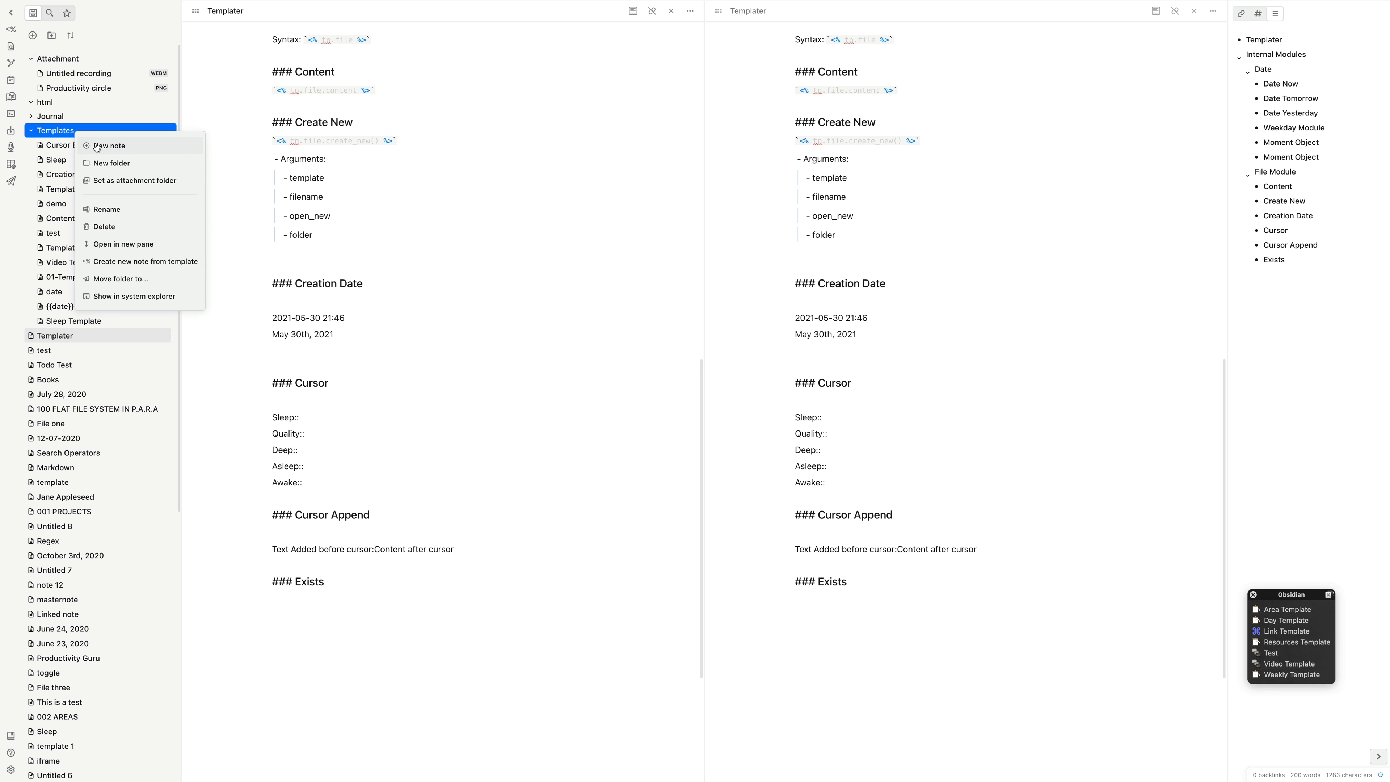
left_click(97, 148)
type("E")
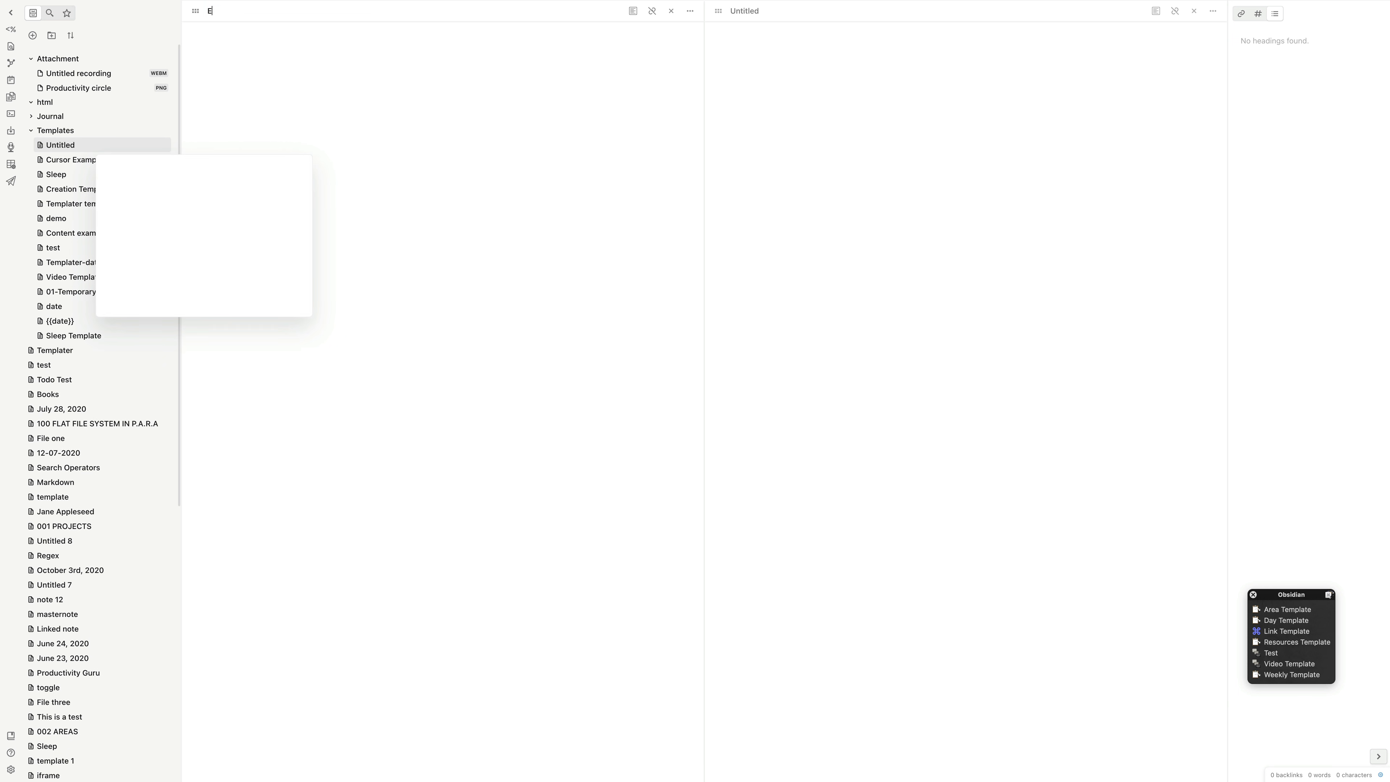
type("xists Exam")
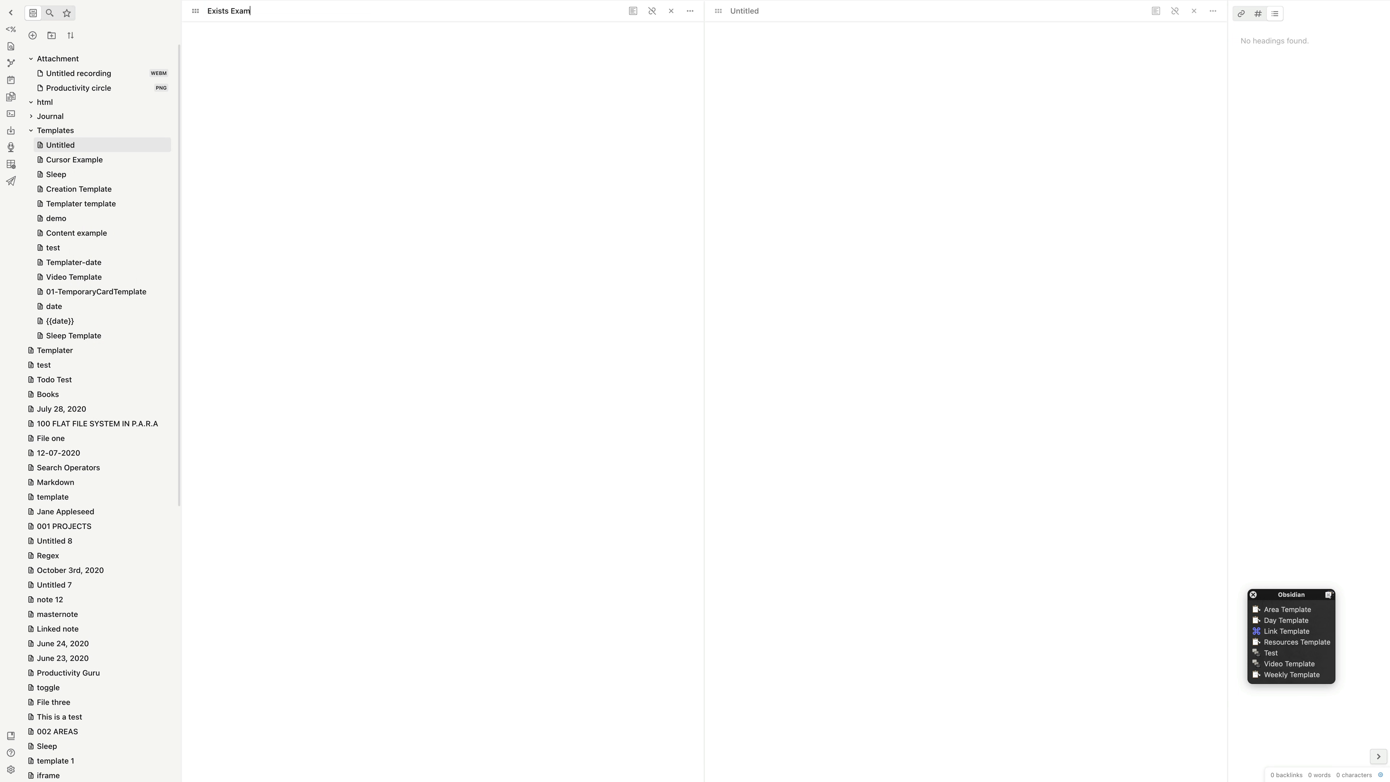
type("ple")
key("Return")
Step: Enter the command <% tp.file.exists("Books") %> in the Exists Example template
type("<% tp")
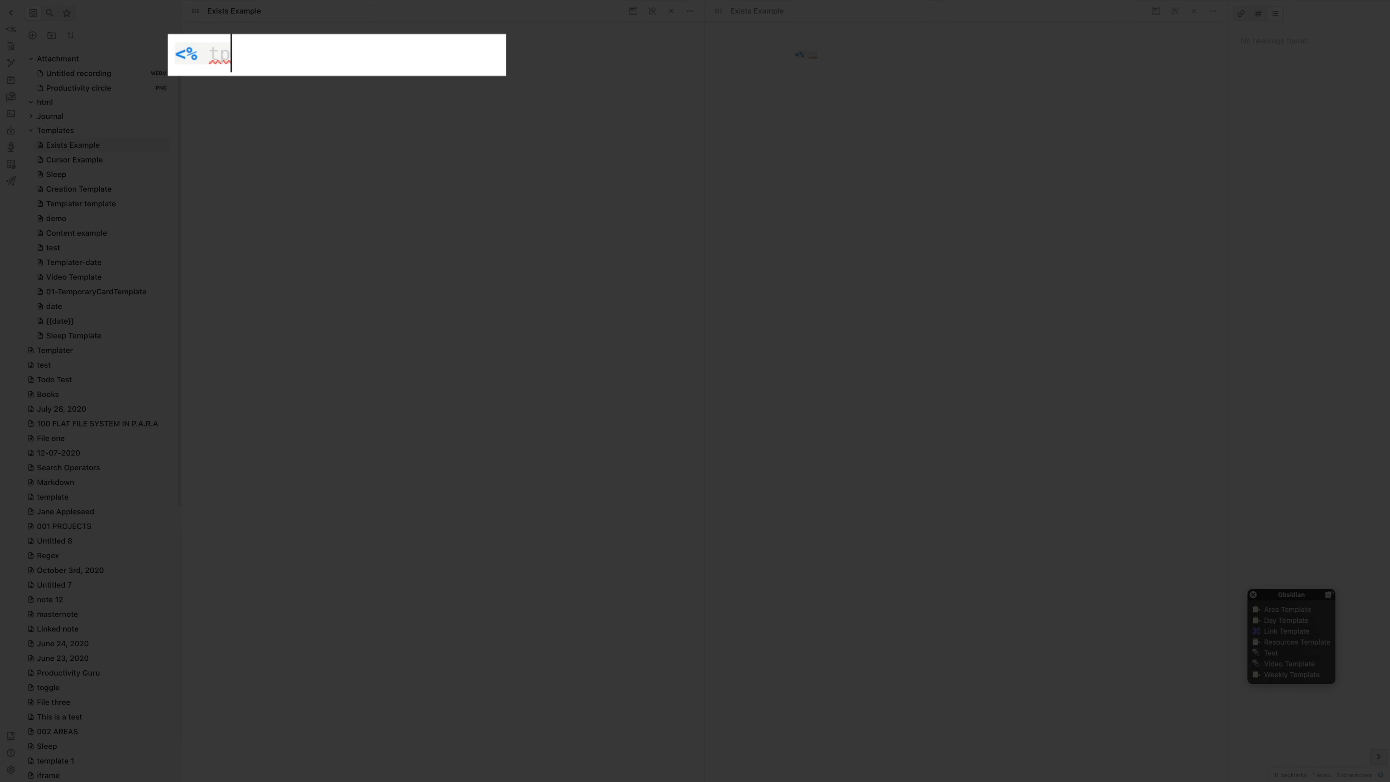
type(".file.exis")
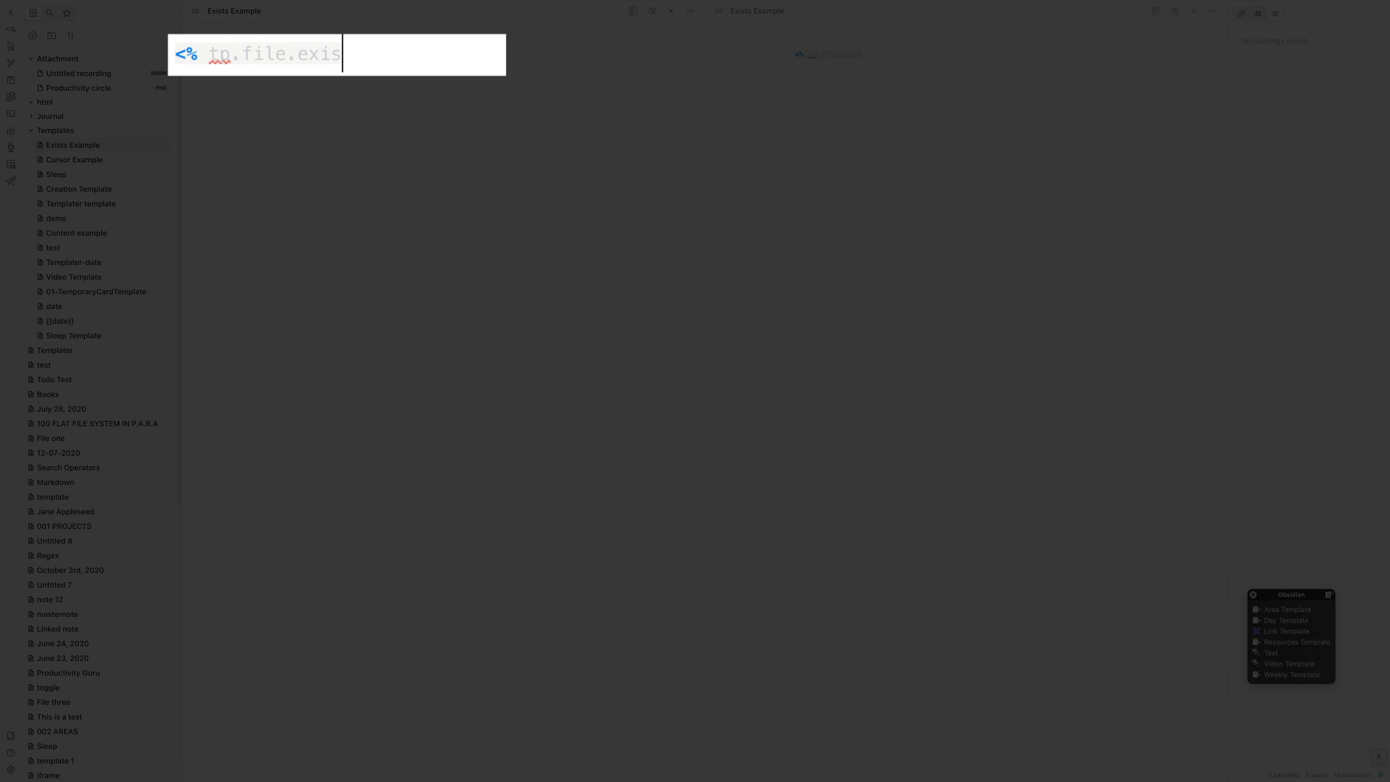
type("ts(\"Books\") %")
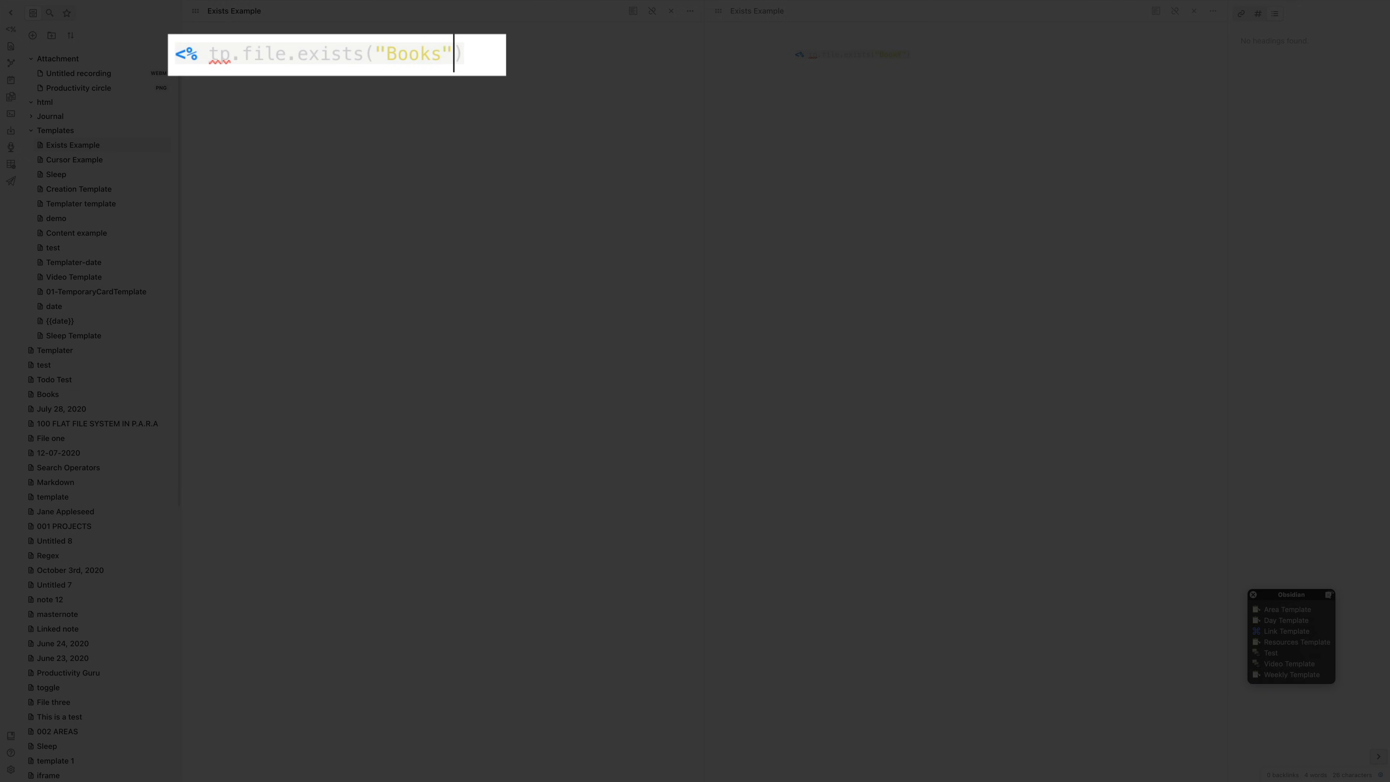
type(">")
key("Return")
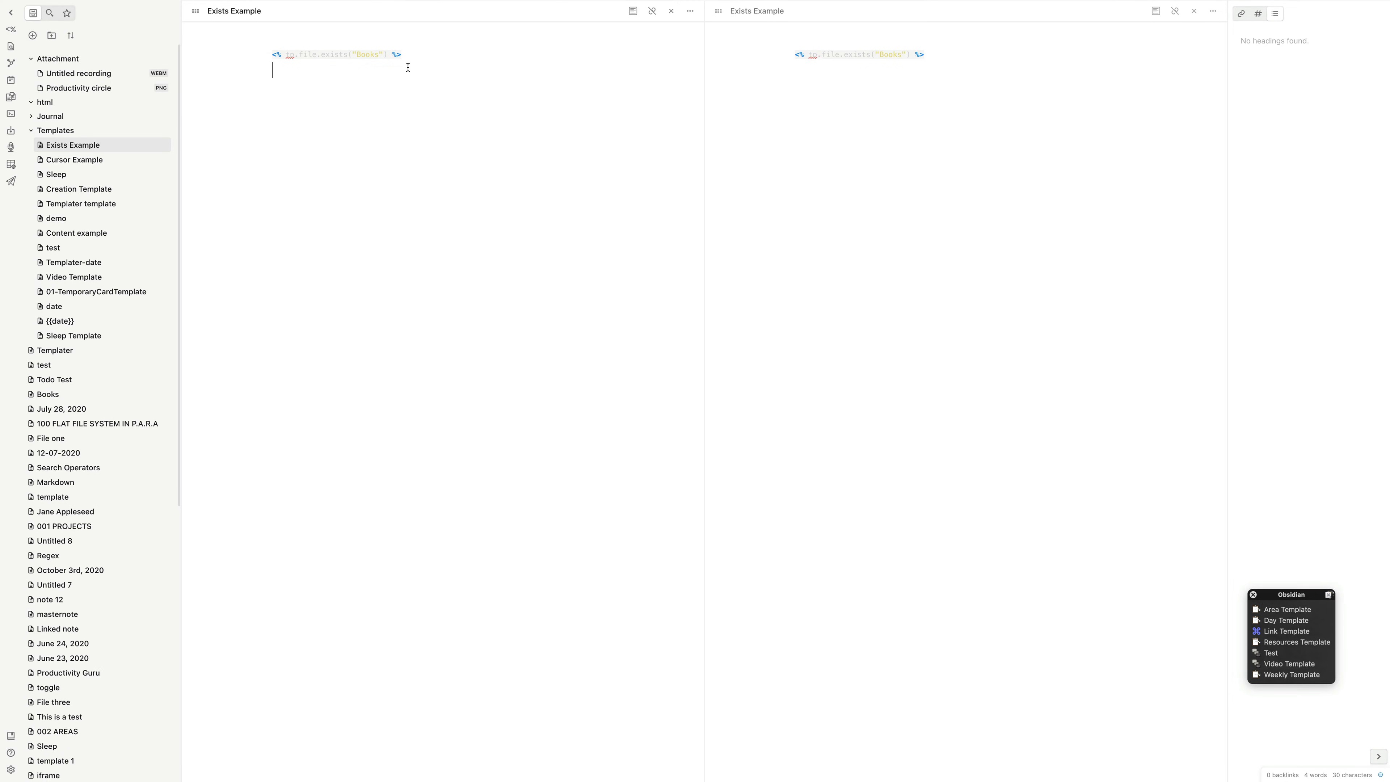
Step: View the end of the Templater note and open the Books note to check that it exists
left_click(64, 355)
scroll(323, 427, "down", 15)
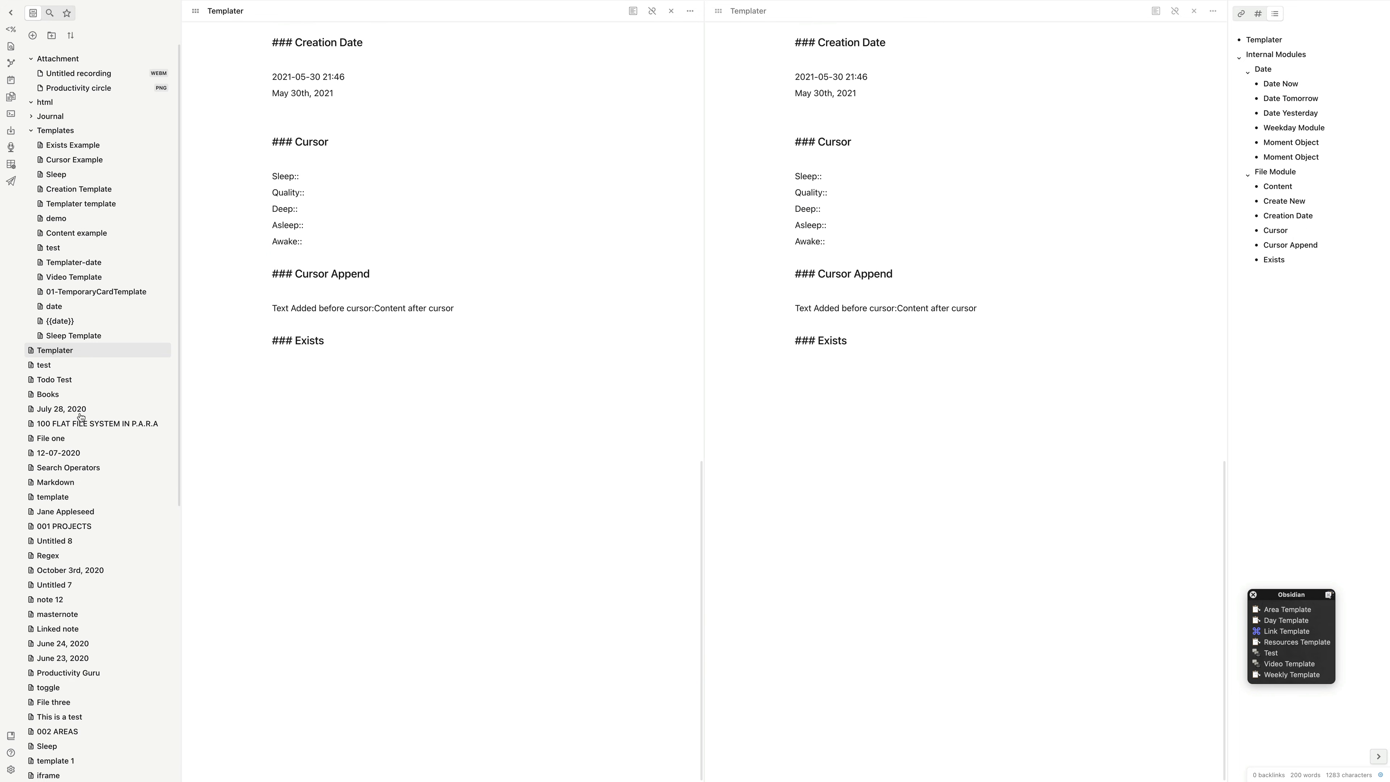
left_click(57, 394)
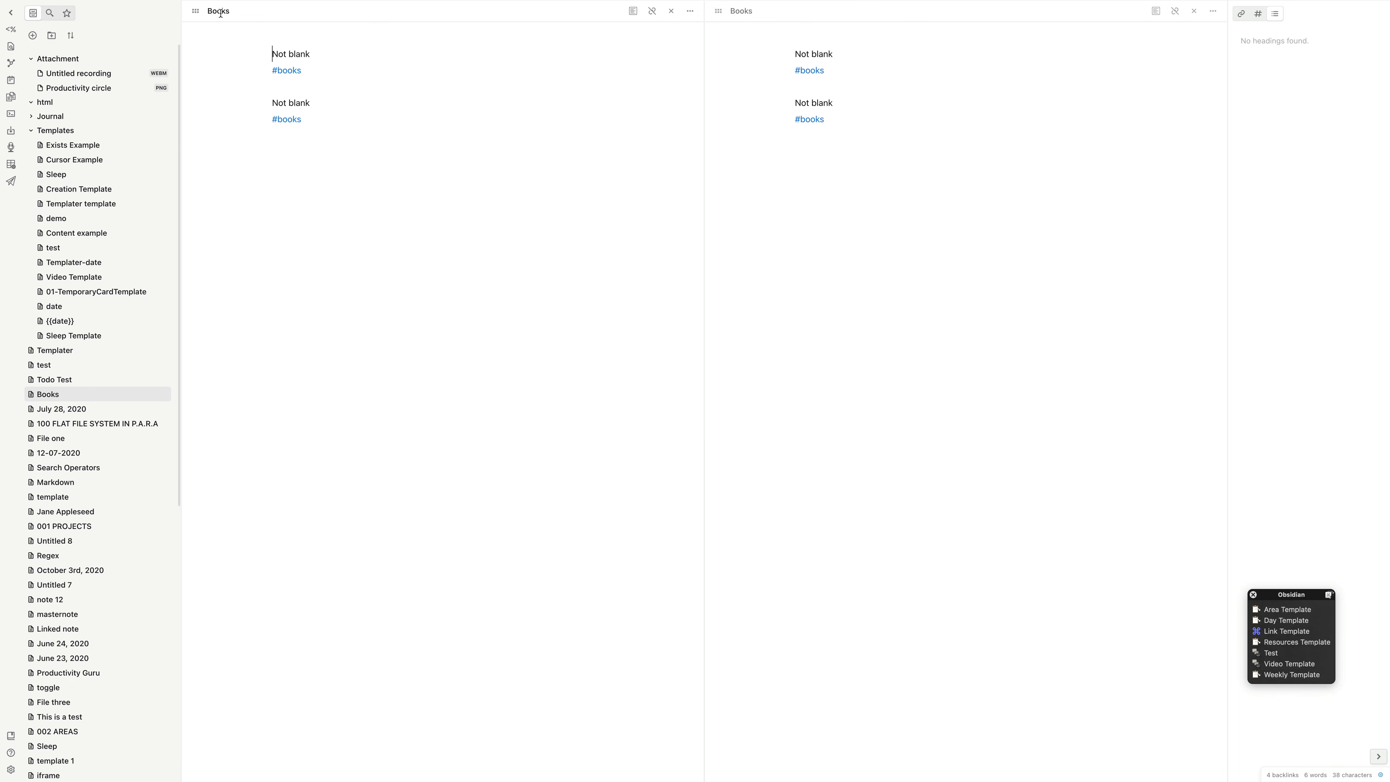
Step: Insert the Exists Example template under the Exists heading of the Templater note
left_click(55, 351)
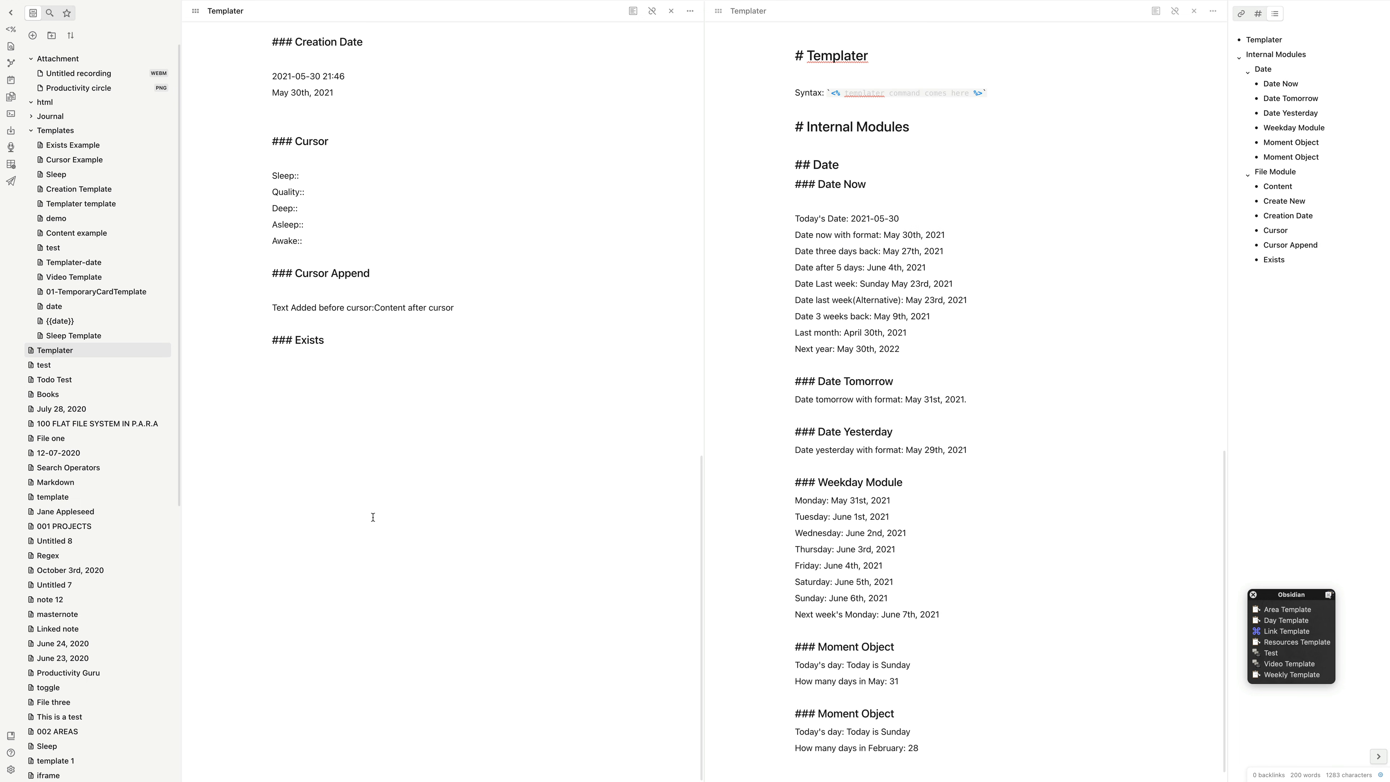
left_click(7, 29)
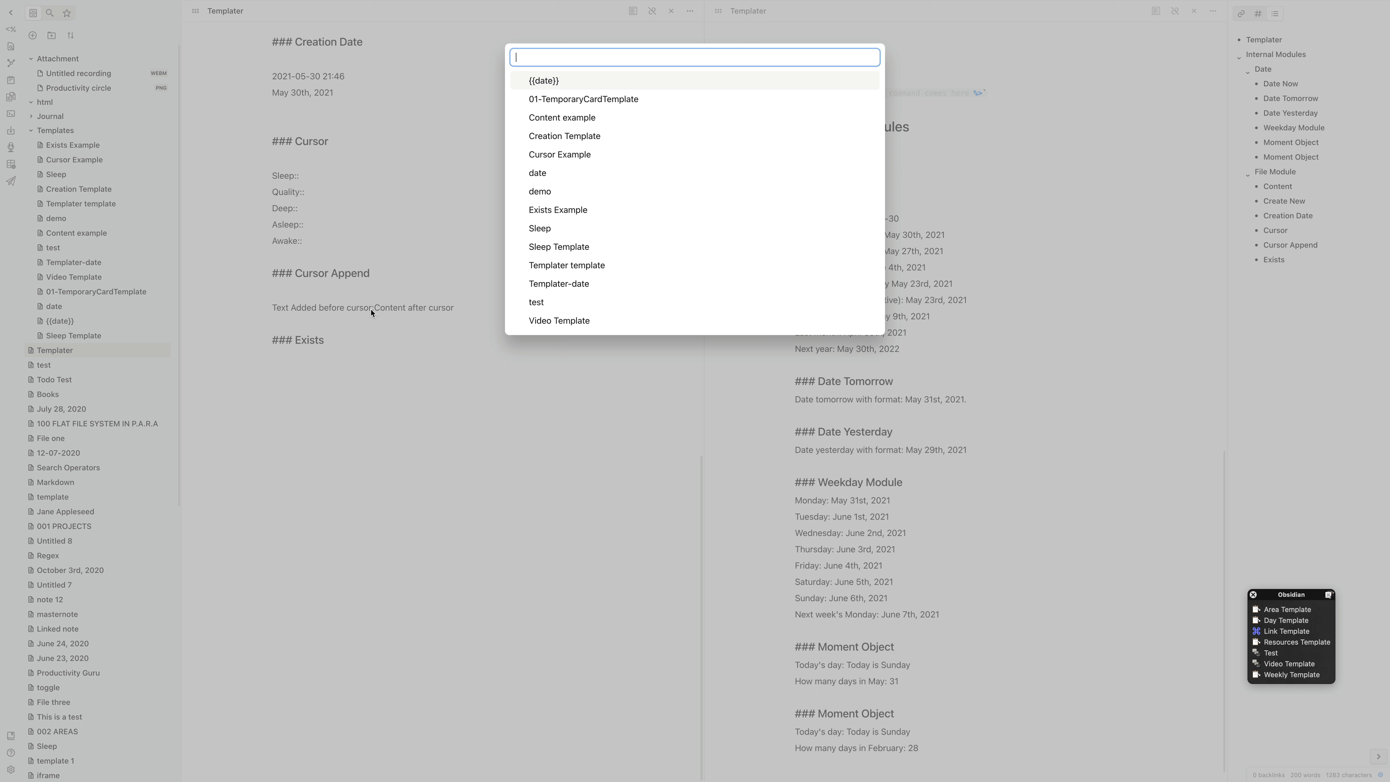
type("exis")
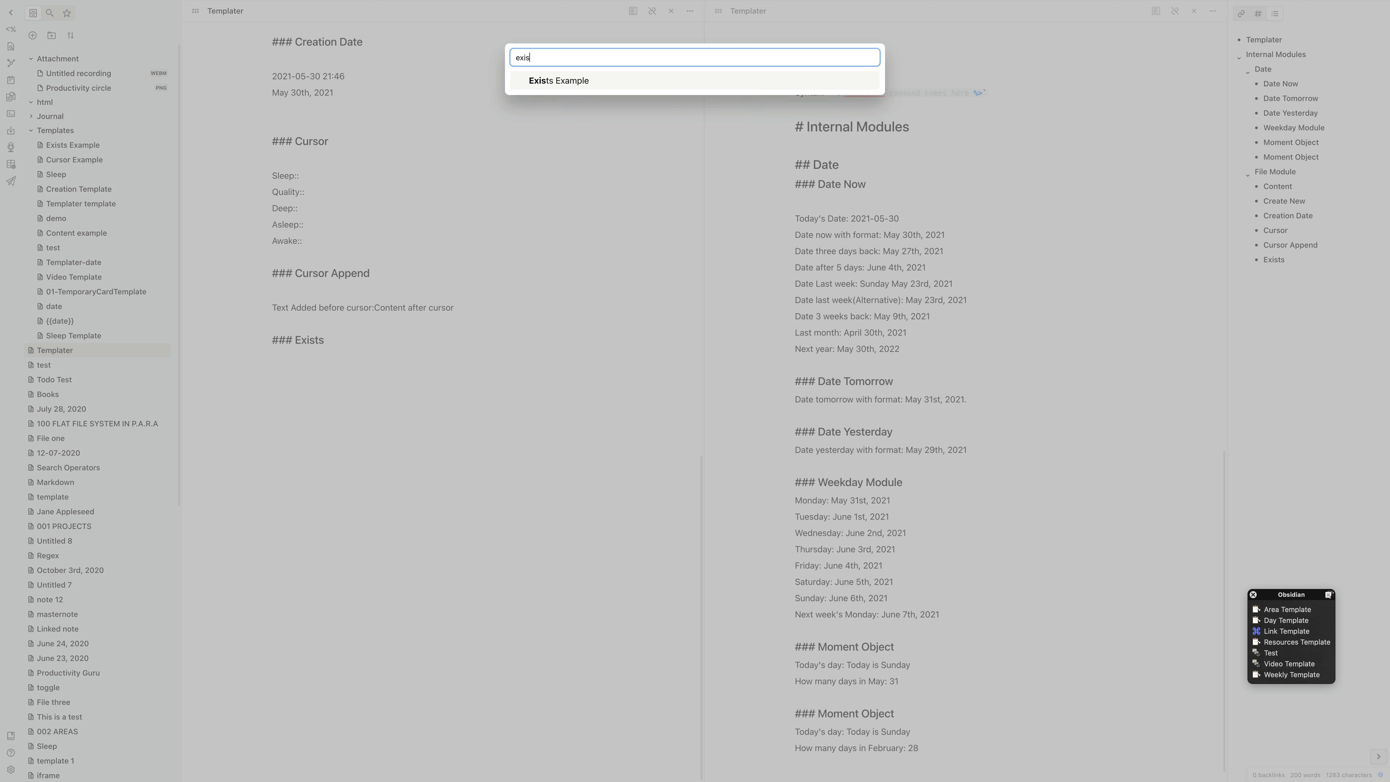
key("Return")
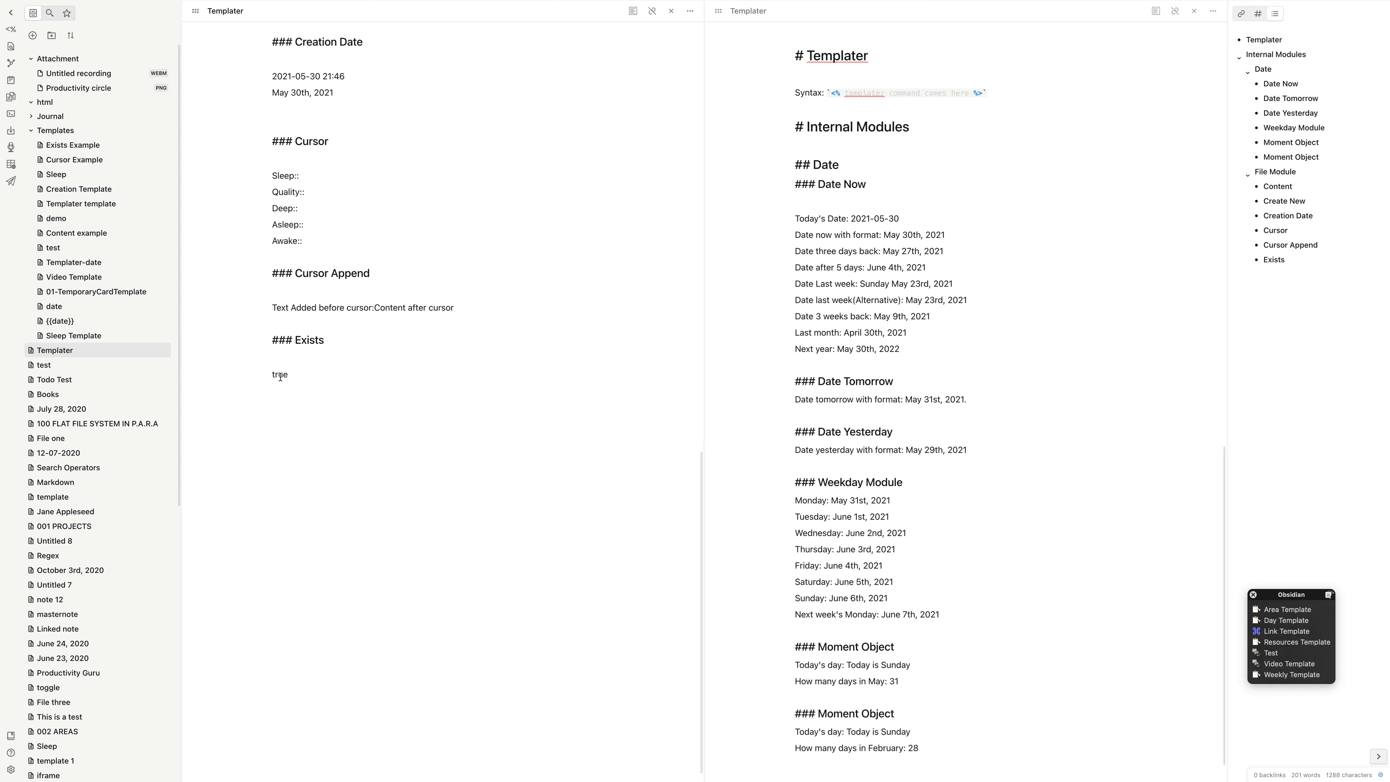
Step: Alter the "Books" file name in the Exists Example template's tp.file.exists command, adding "er", so it matches no existing note
left_click(53, 219)
left_click(73, 144)
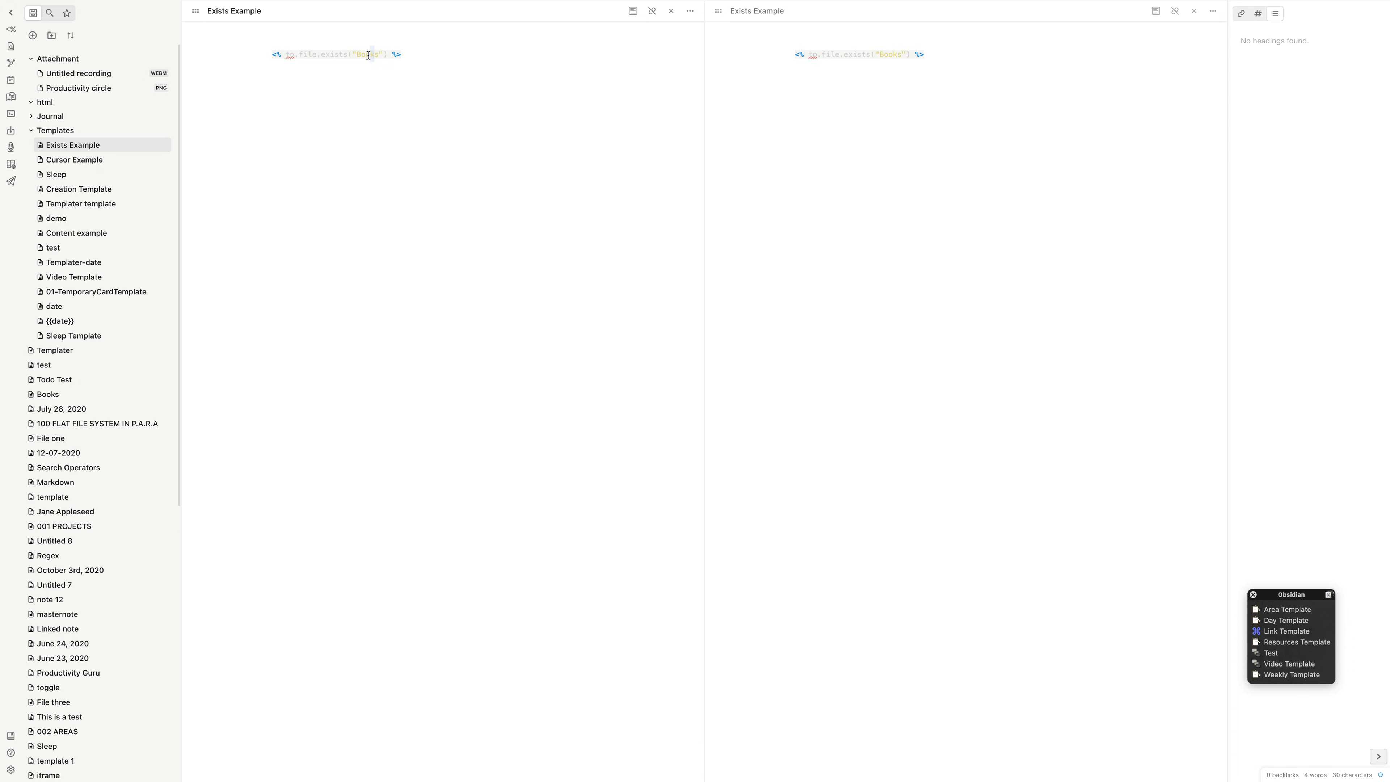
key("BackSpace")
type("er")
Step: Delete "true" under the Exists heading in the Templater note and insert the edited Exists Example template in its place
left_click(70, 353)
scroll(367, 492, "down", 2)
scroll(366, 492, "down", 10)
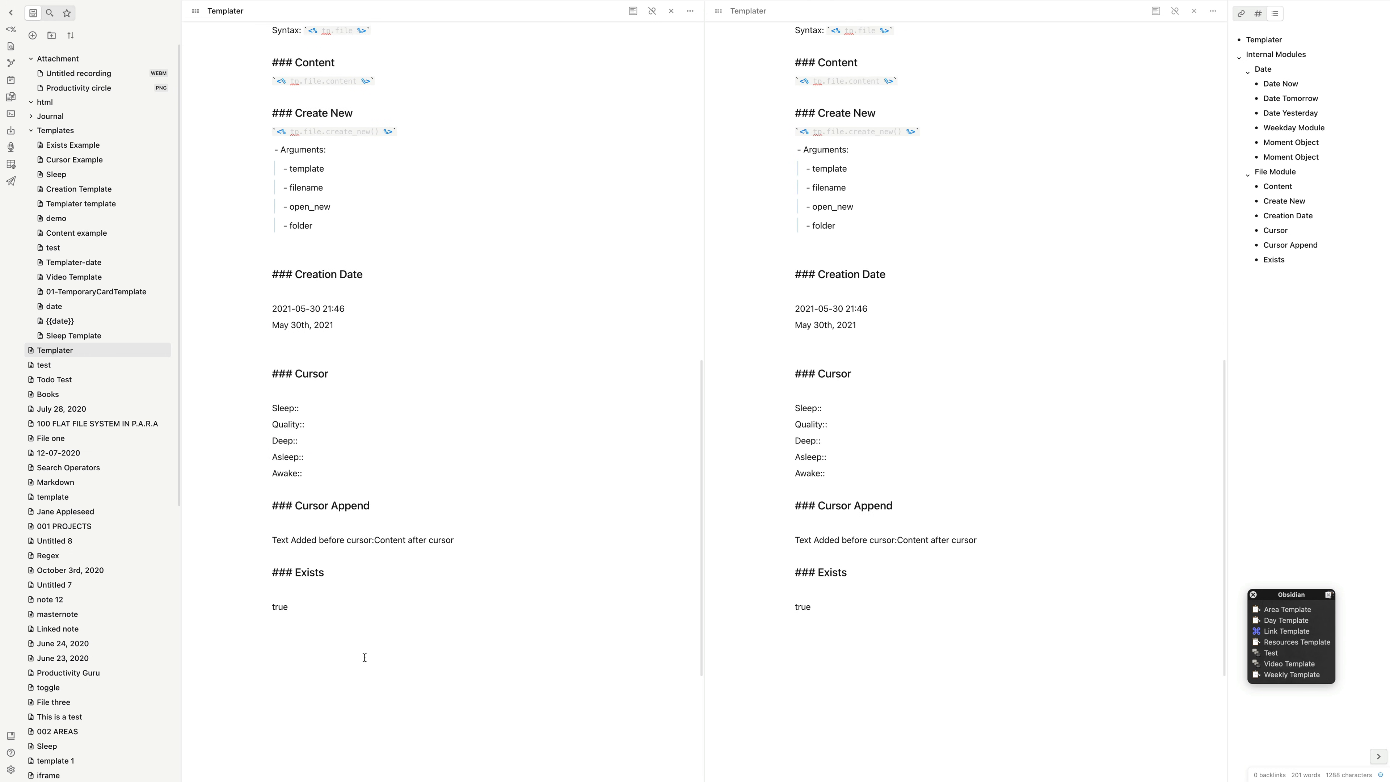
left_click(285, 604)
left_click_drag(286, 605, 270, 611)
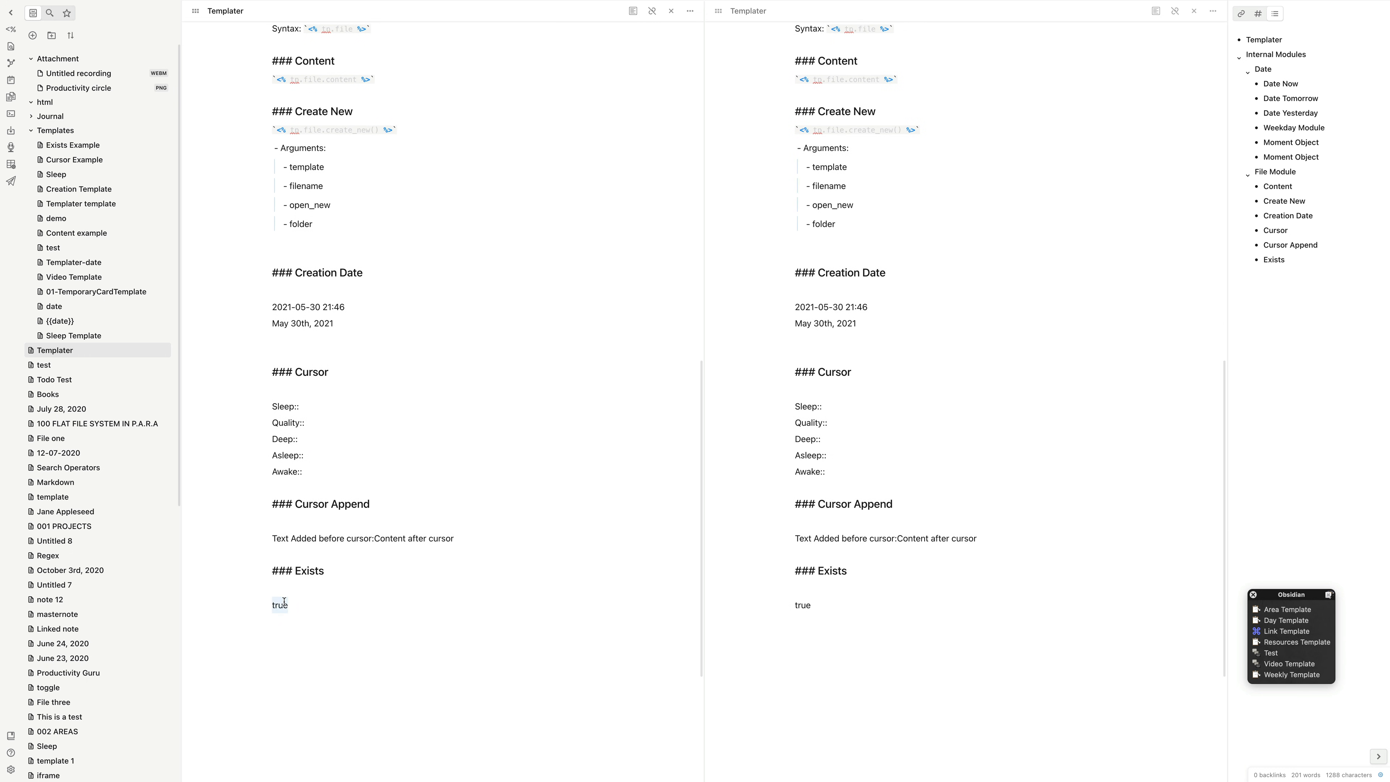
key("BackSpace")
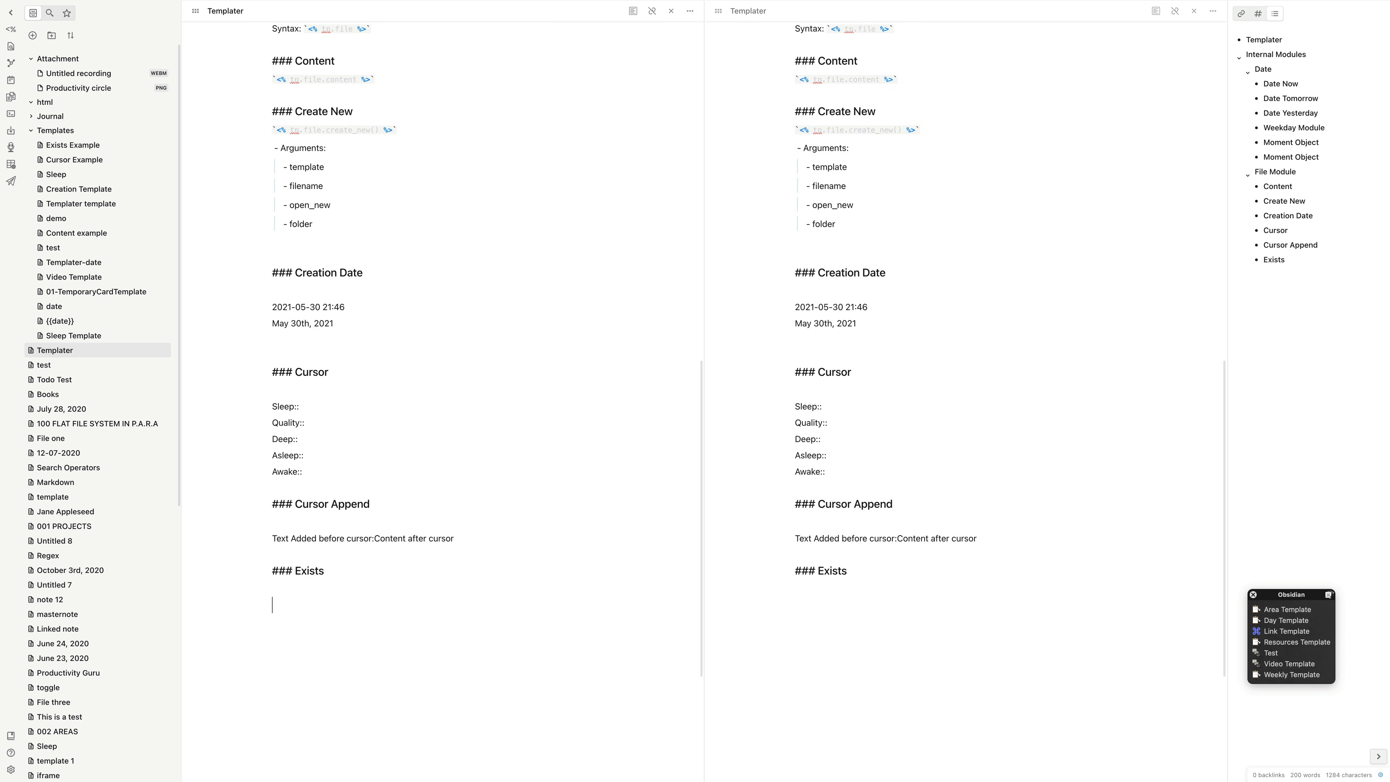
left_click(11, 30)
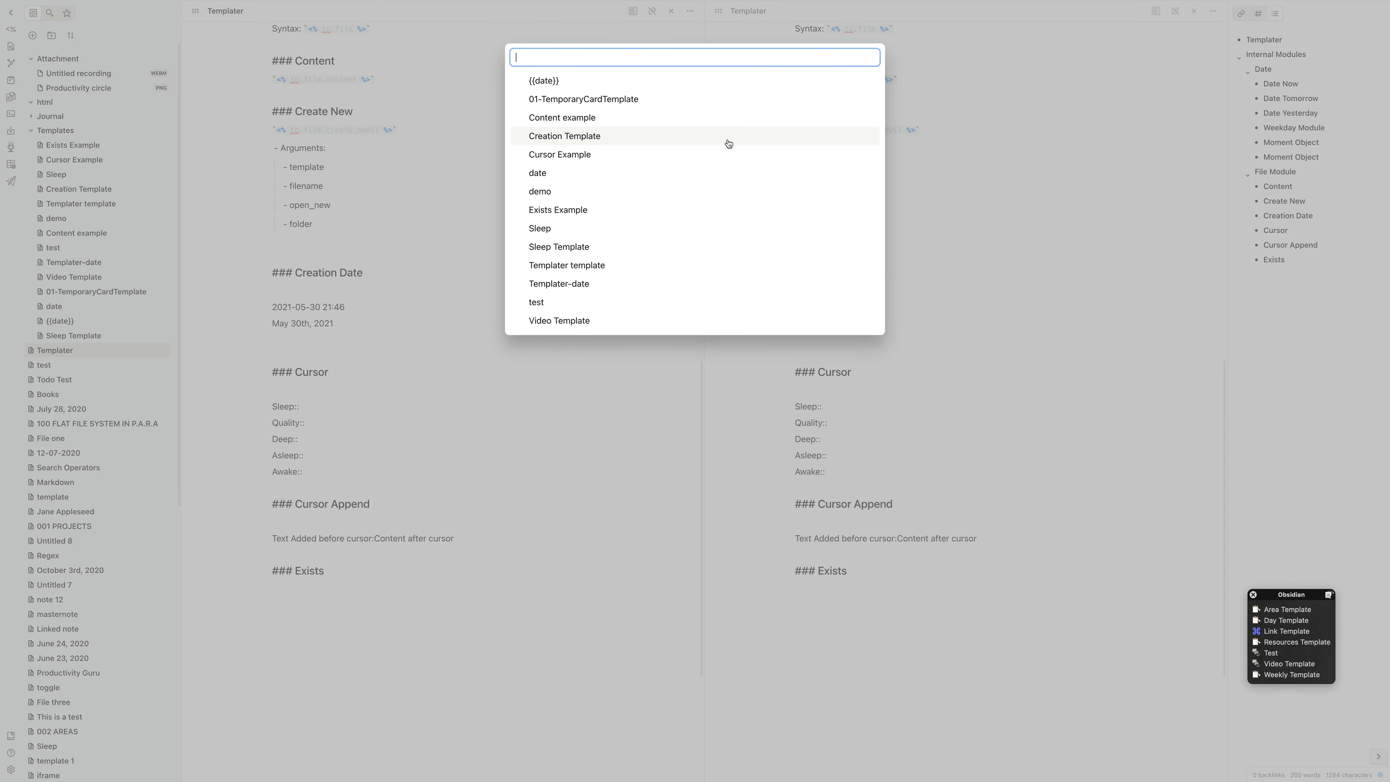
left_click(573, 211)
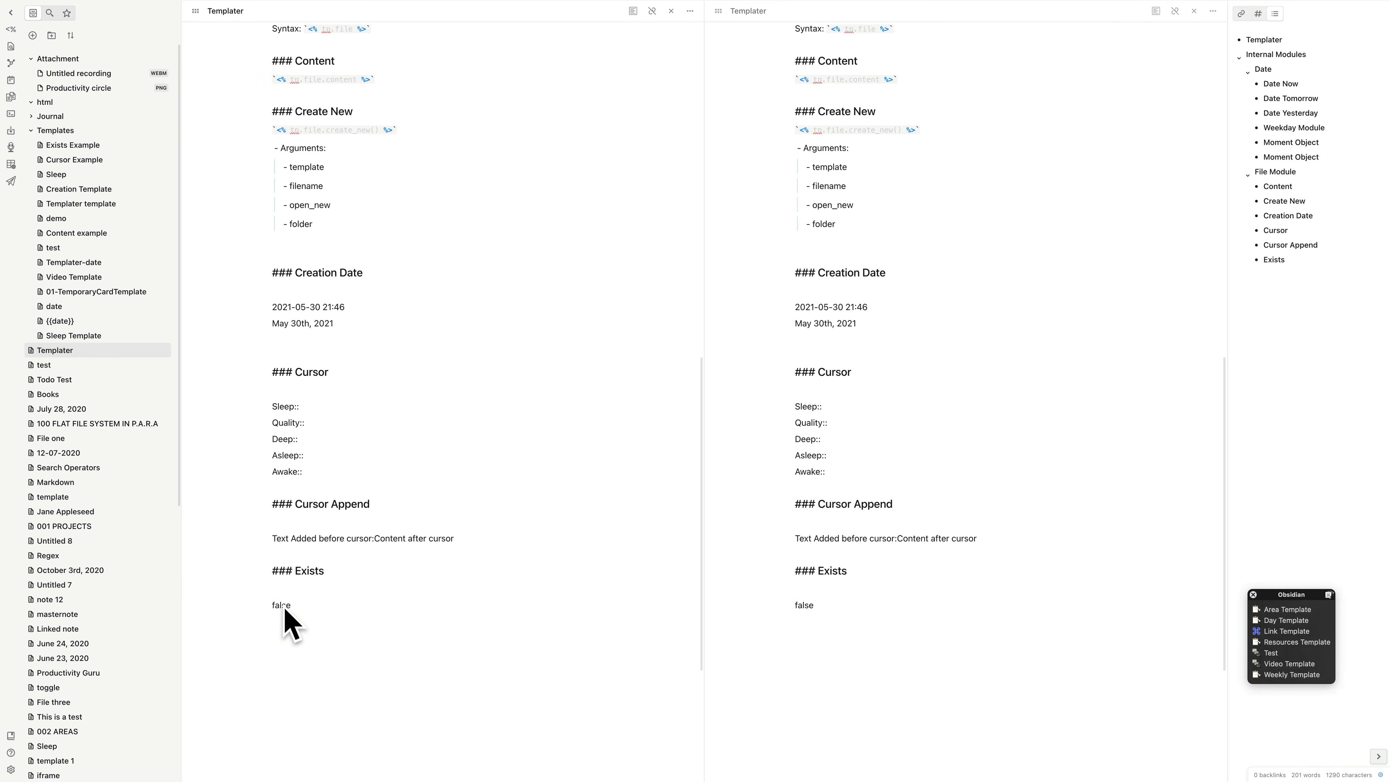
Step: Add a level-three heading "Folder" below the Exists section of the Templater note
left_click(296, 588)
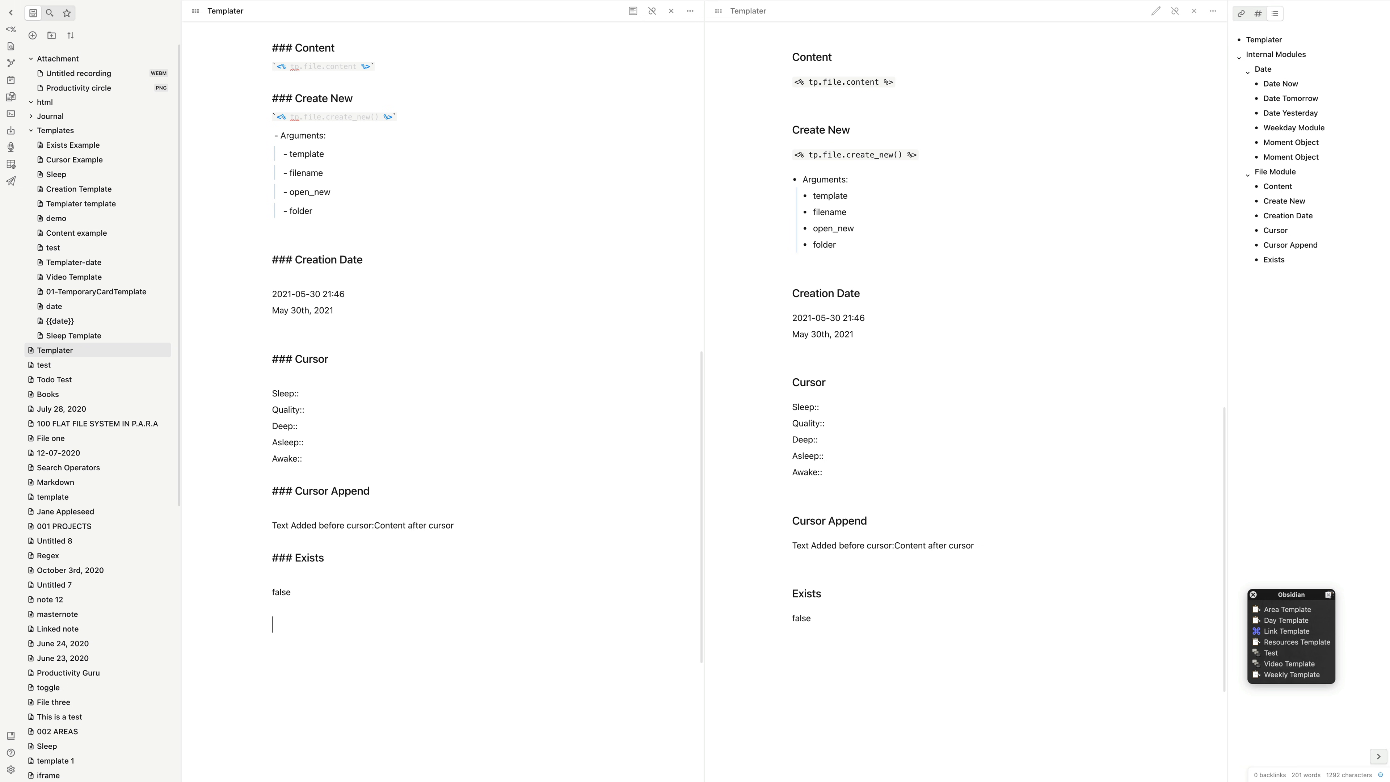
type("### Folder")
scroll(443, 400, "down", 1)
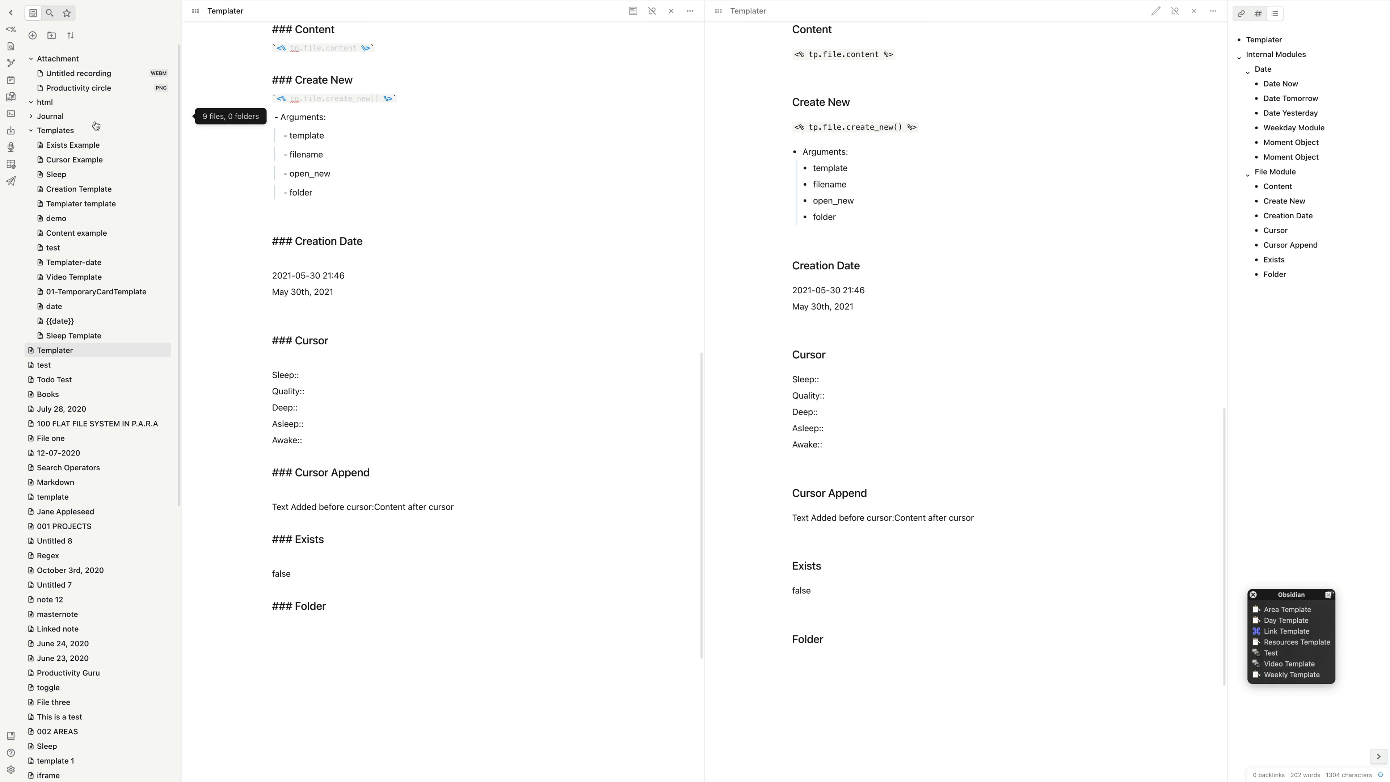
Step: Create a note named "Folder Example" in the Templates folder
right_click(78, 134)
left_click(104, 151)
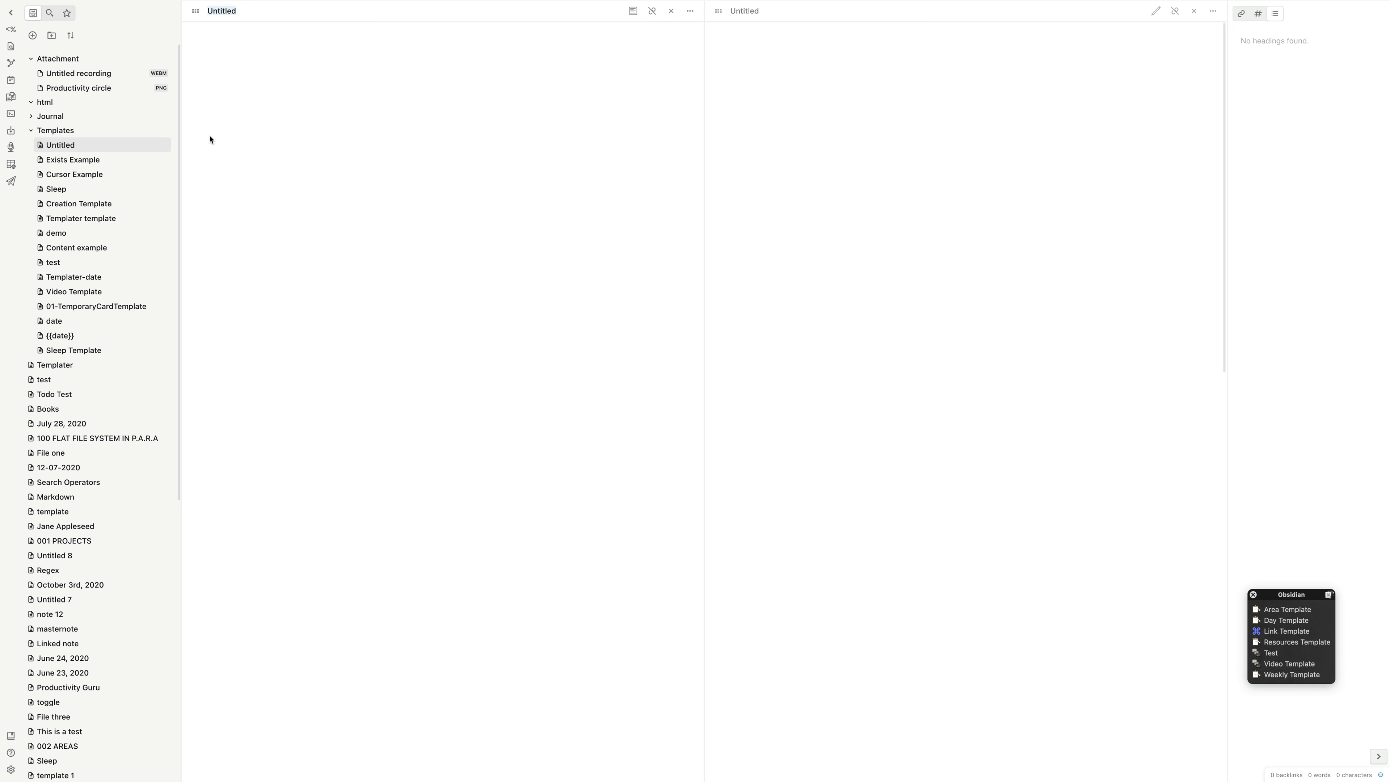
type("Folder Example")
key("Return")
Step: Enter the line File Folder: <% tp.file.folder() %> in the Folder Example template
type("File Folder:")
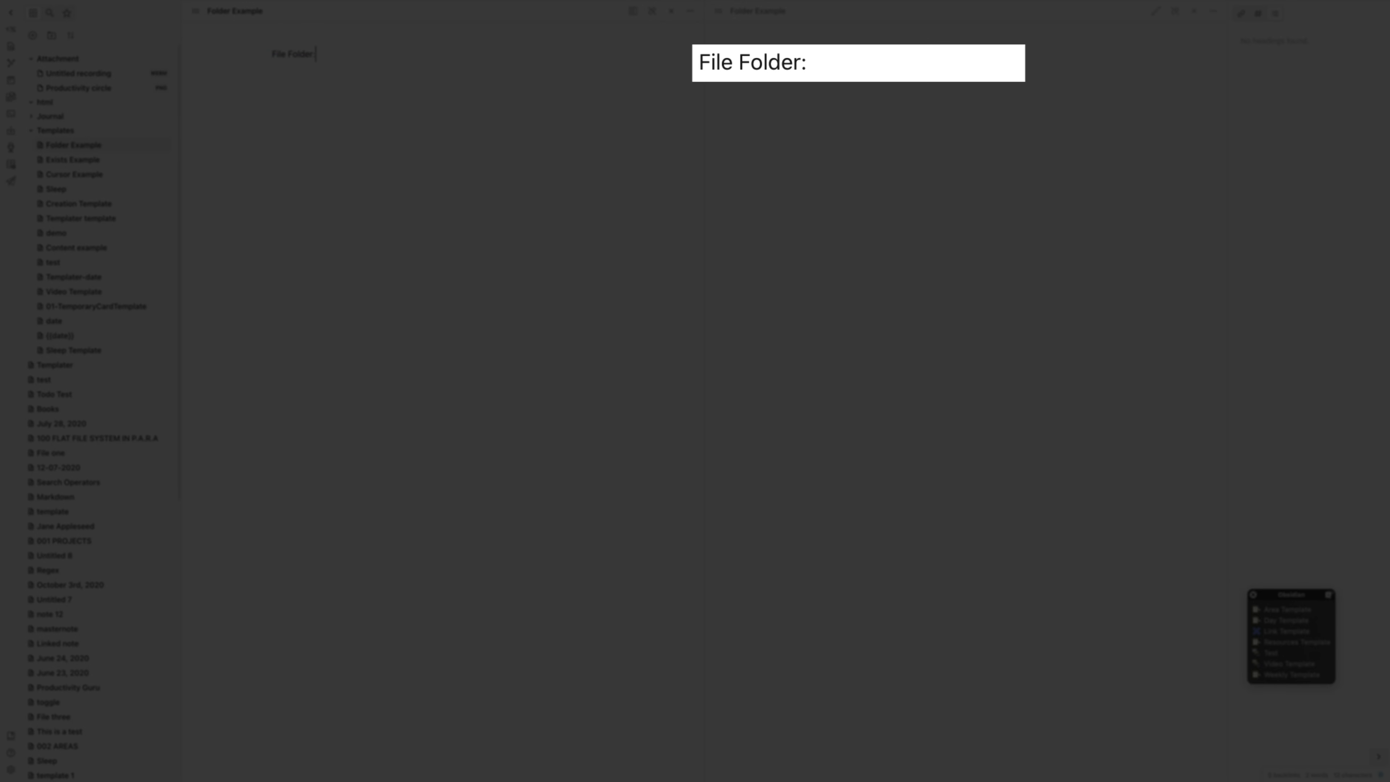
type(" <% tp.file.f")
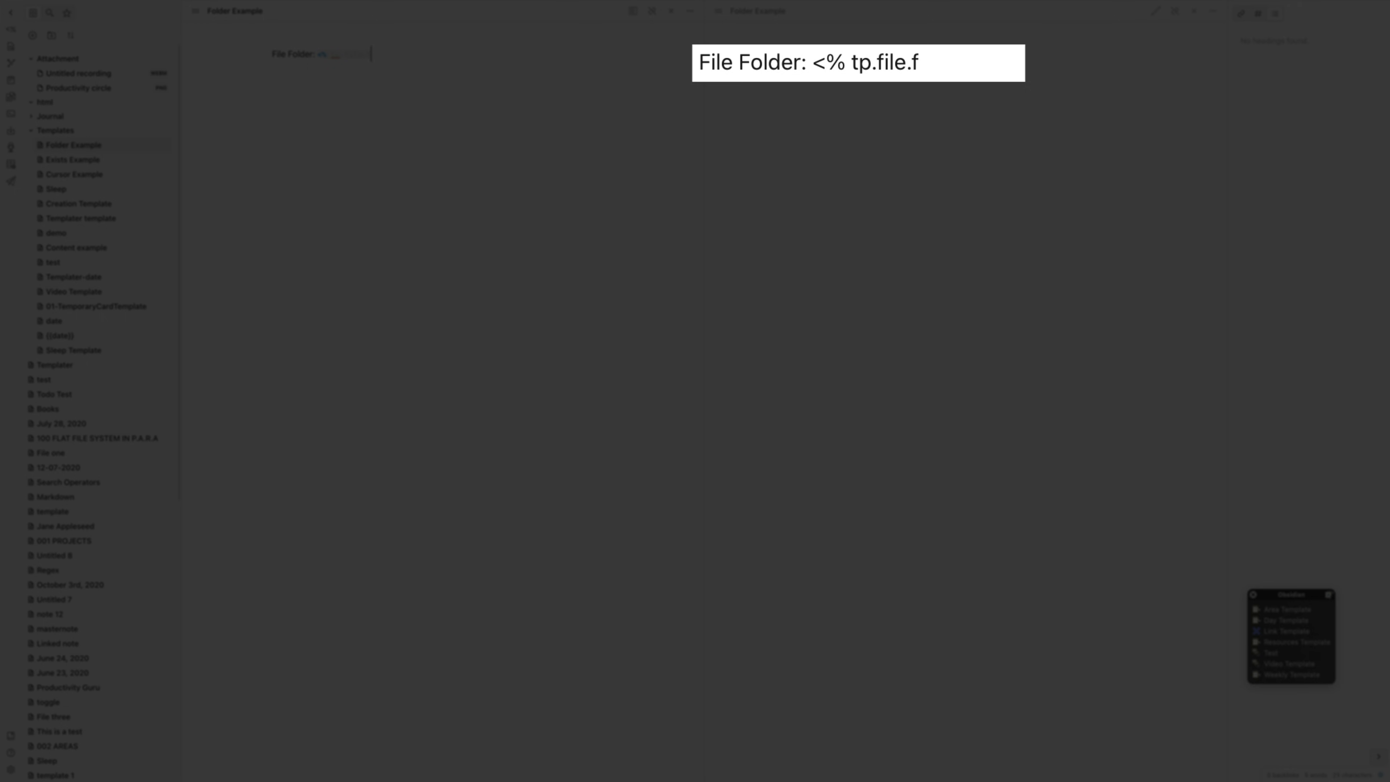
type("older() %>")
Step: Add a second line to the Folder Example template: File Folder with relative path: `<% tp.file.folder(true) %>`
key("Return")
type("F")
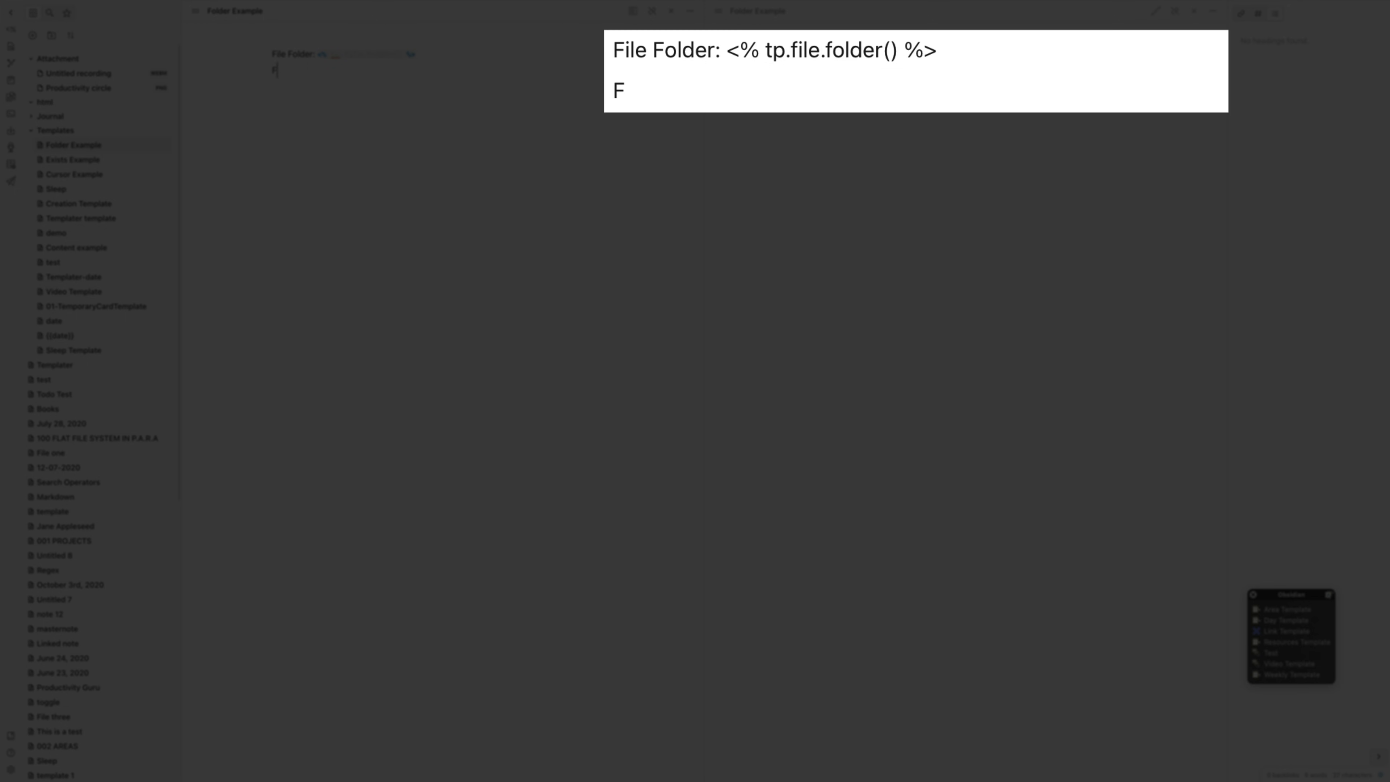
type("ile Folder w")
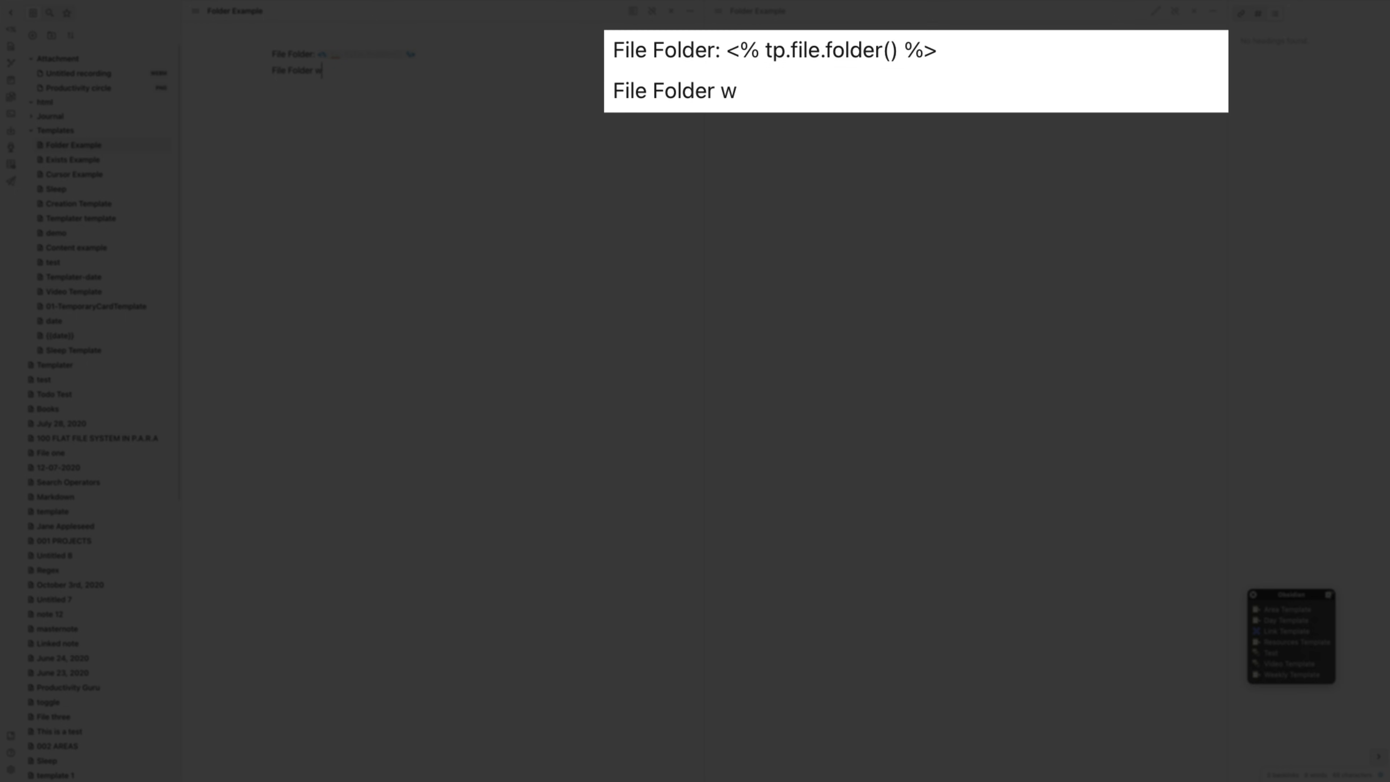
type("ith relative")
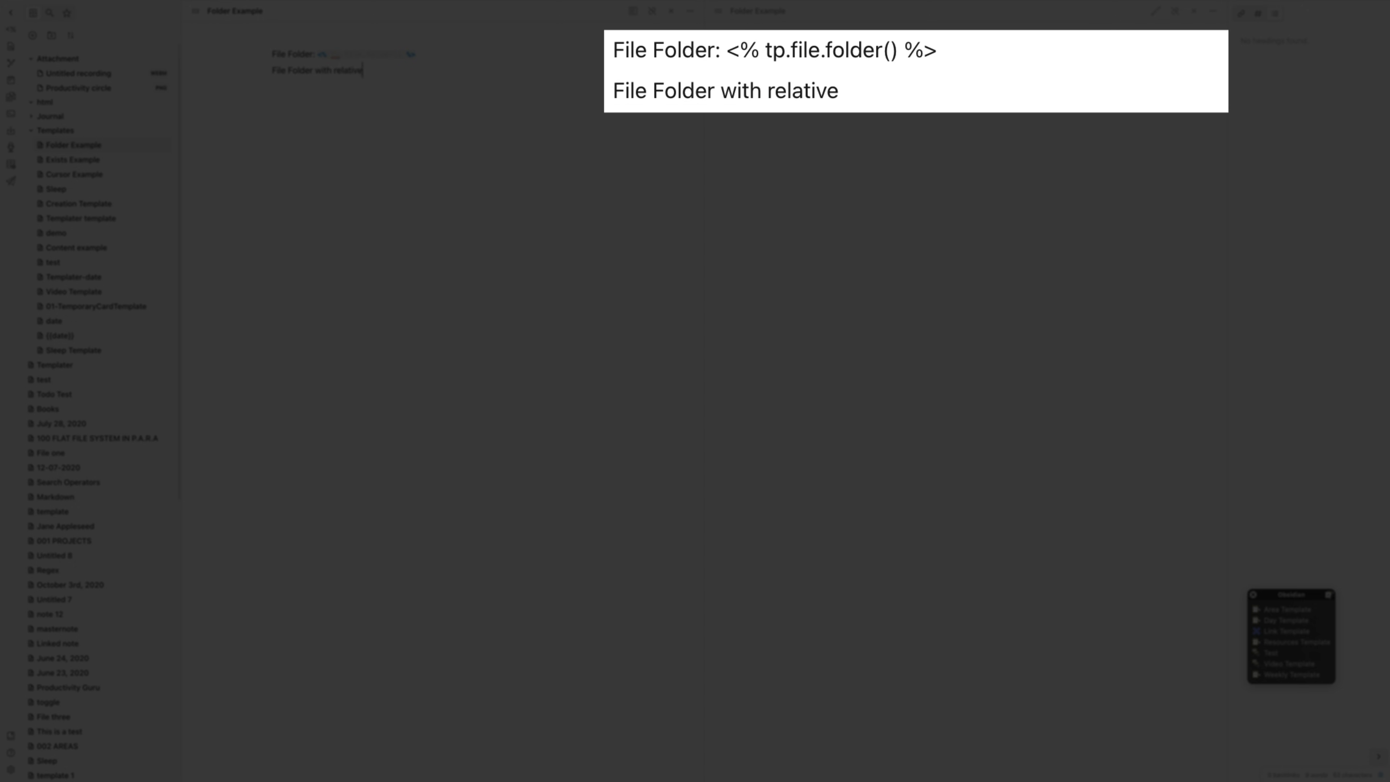
type(" path: `<% t")
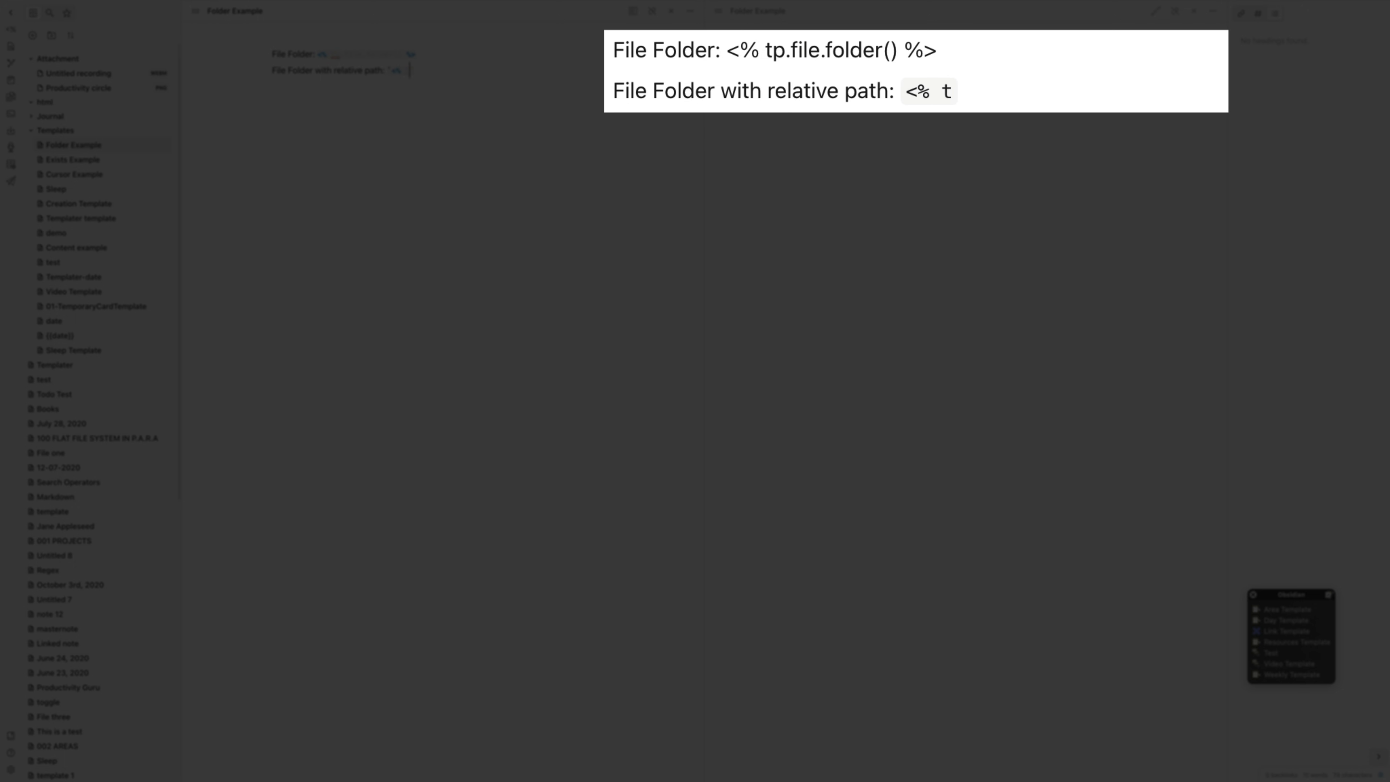
type("p.file.folder(true)")
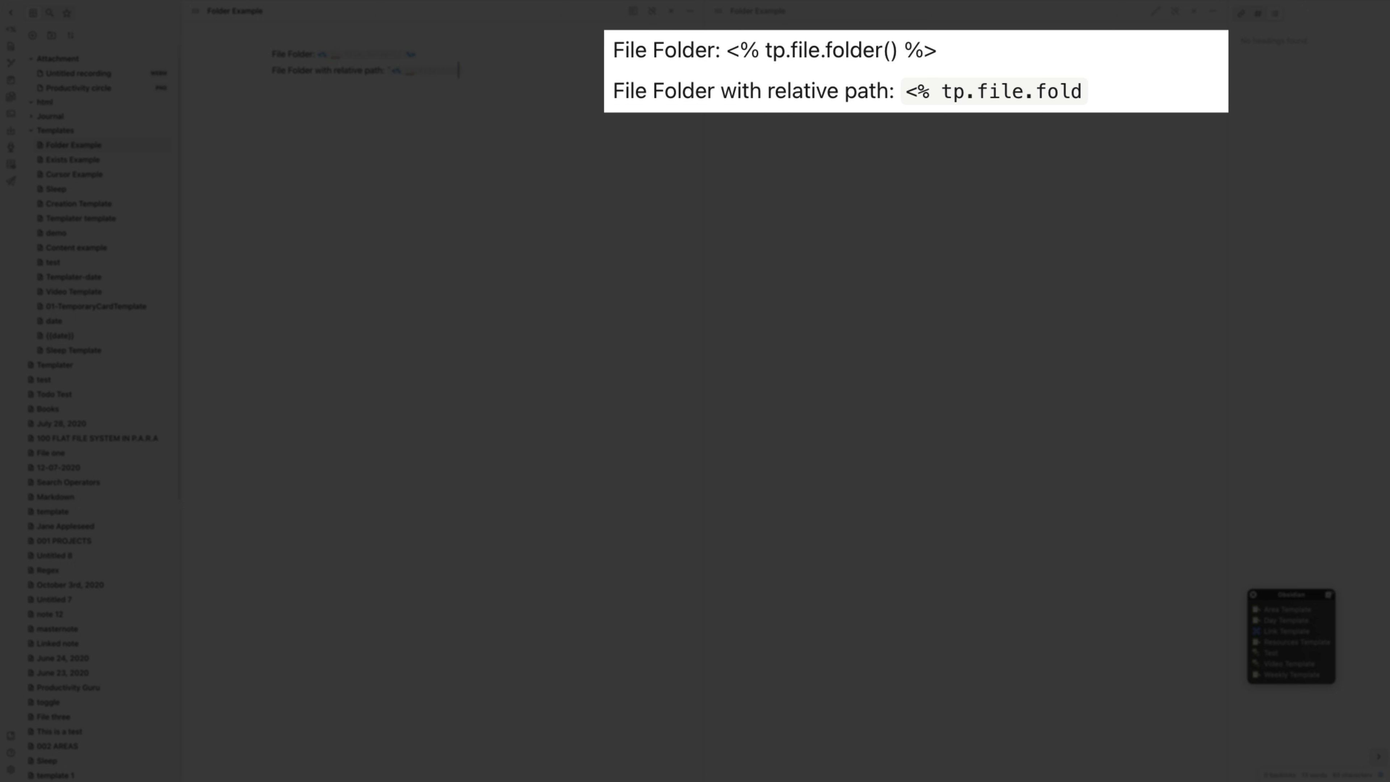
type(" %>")
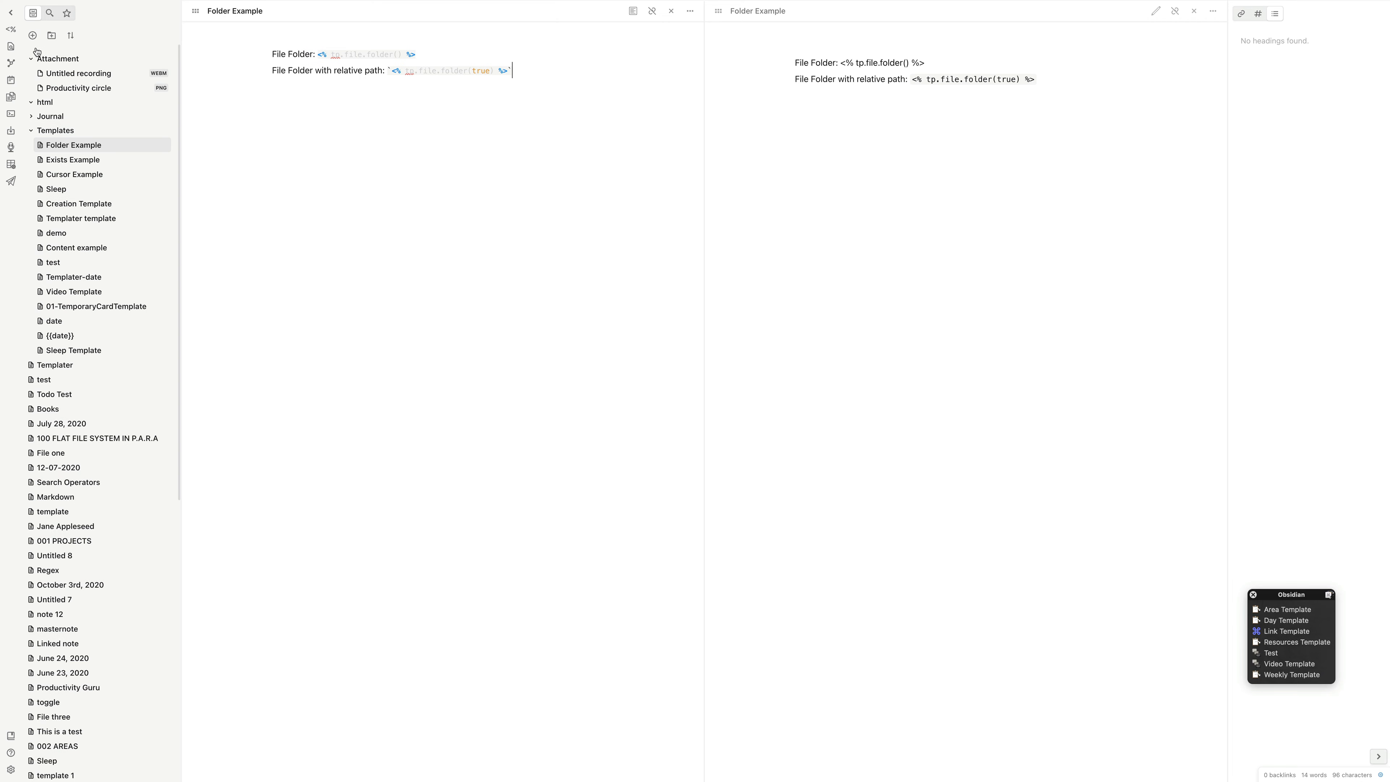
Step: Create a folder named "demo" in the vault's root
left_click(51, 35)
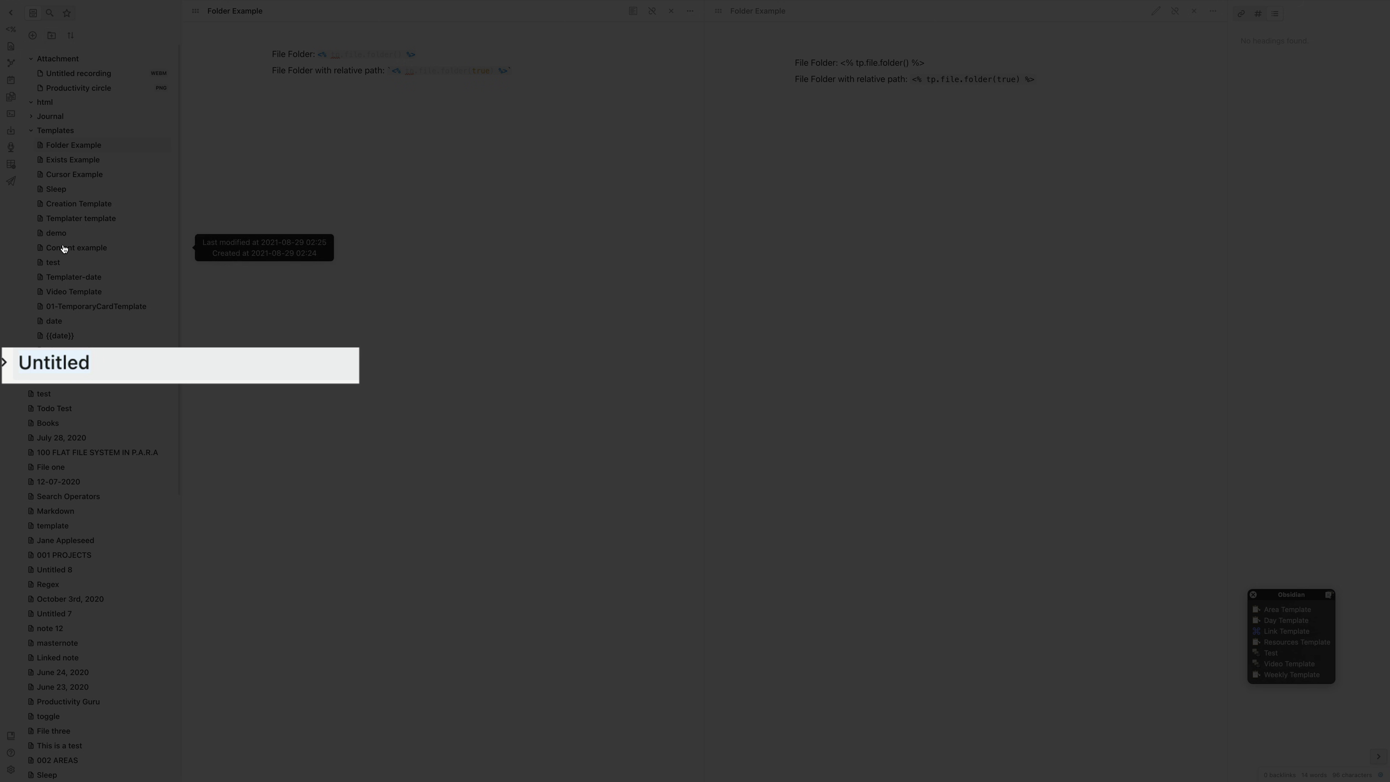
type("demo")
key("Return")
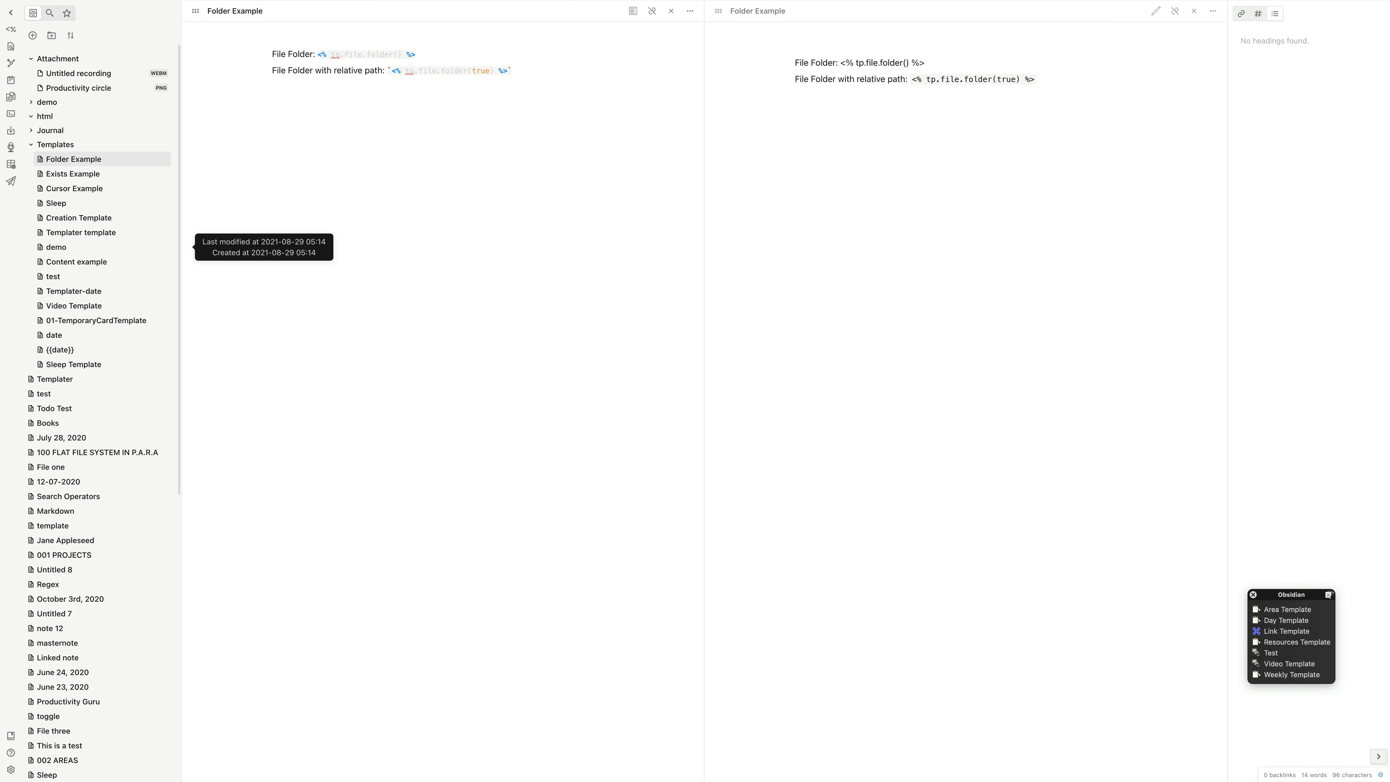
Step: Create a note named "Test" in the demo folder and insert the Folder Example template into it
right_click(42, 102)
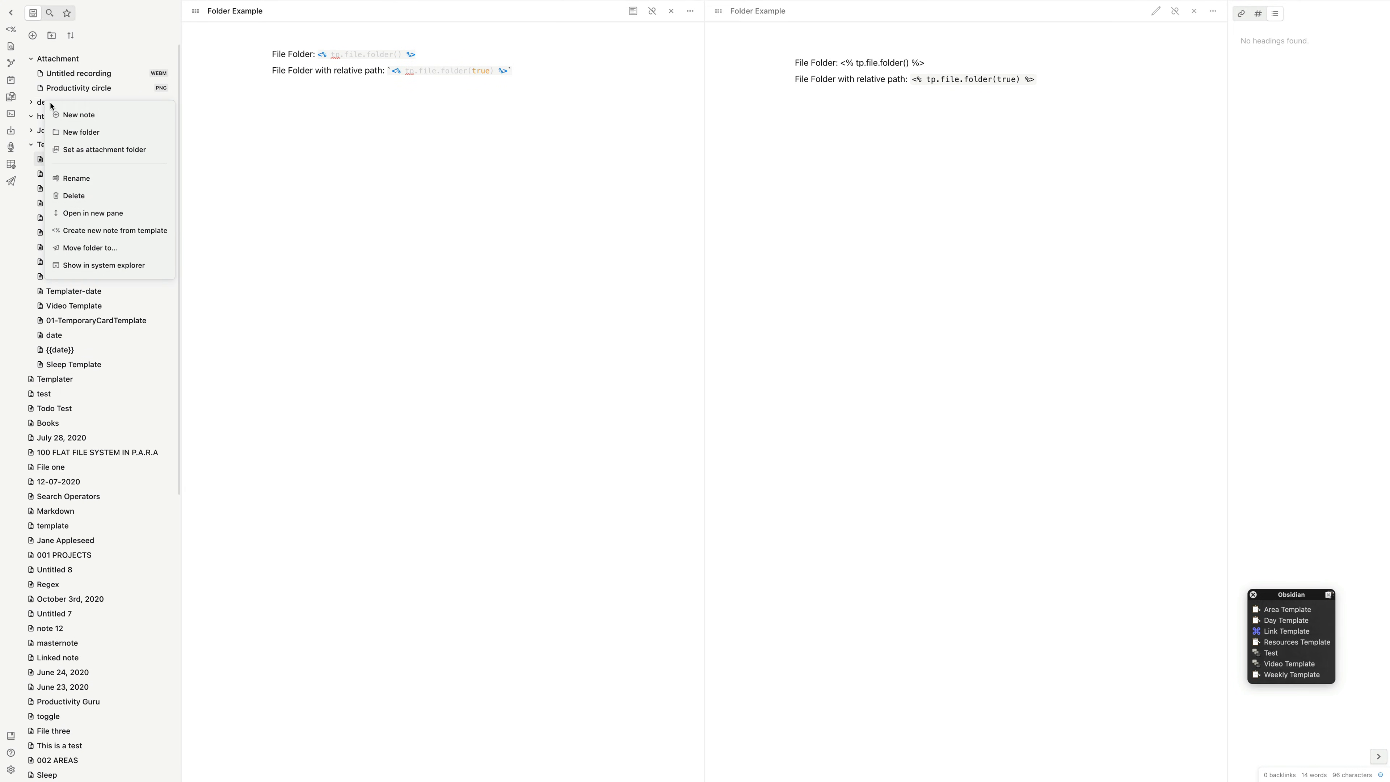
left_click(61, 114)
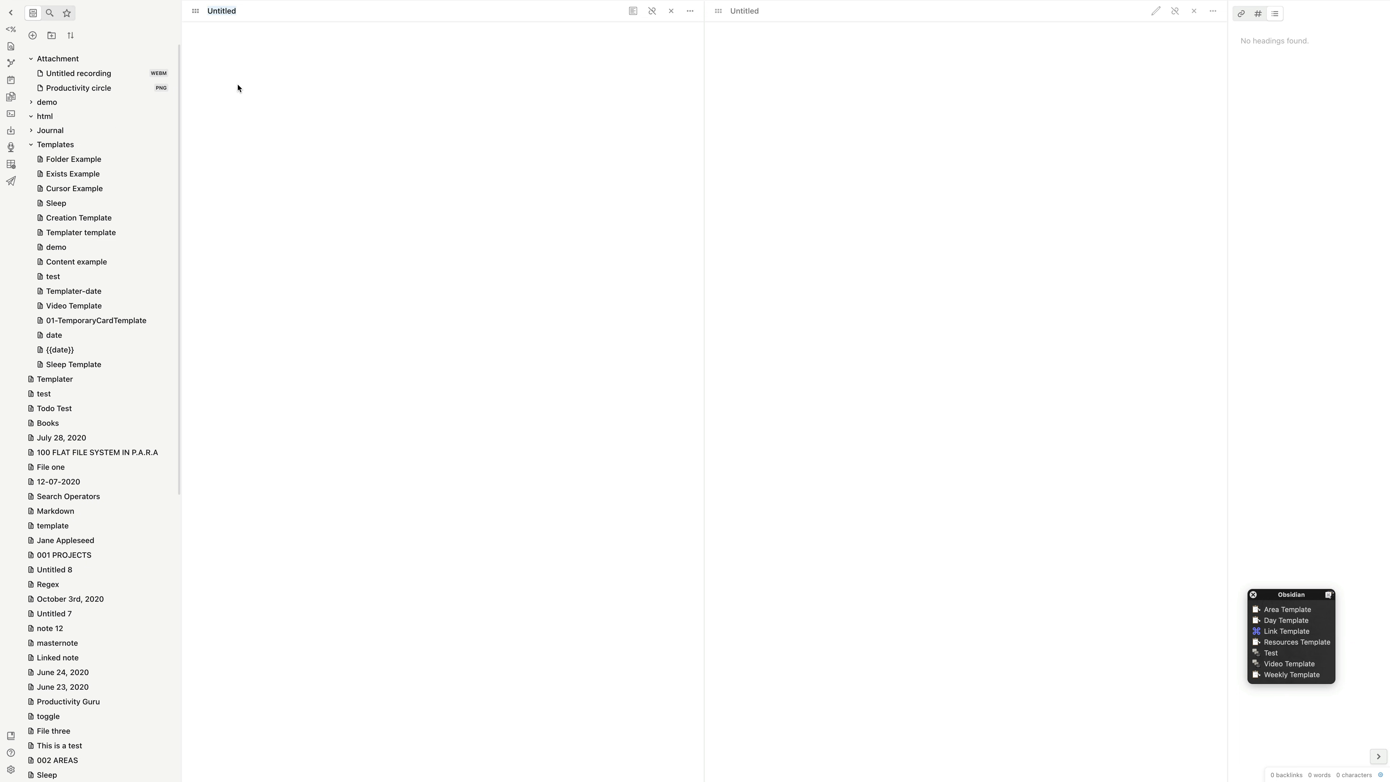
left_click(258, 114)
left_click_drag(238, 11, 204, 17)
type("Test")
key("Return")
left_click(11, 30)
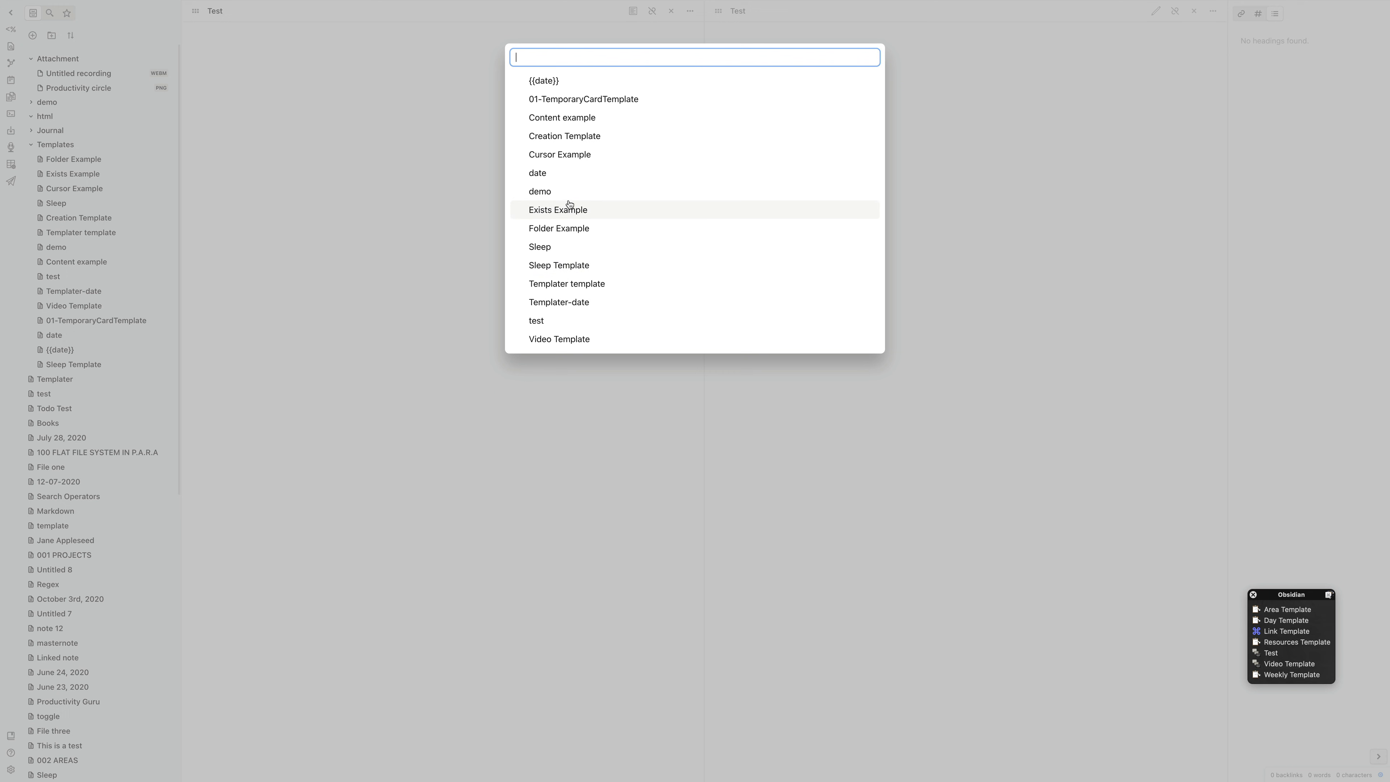
left_click(558, 229)
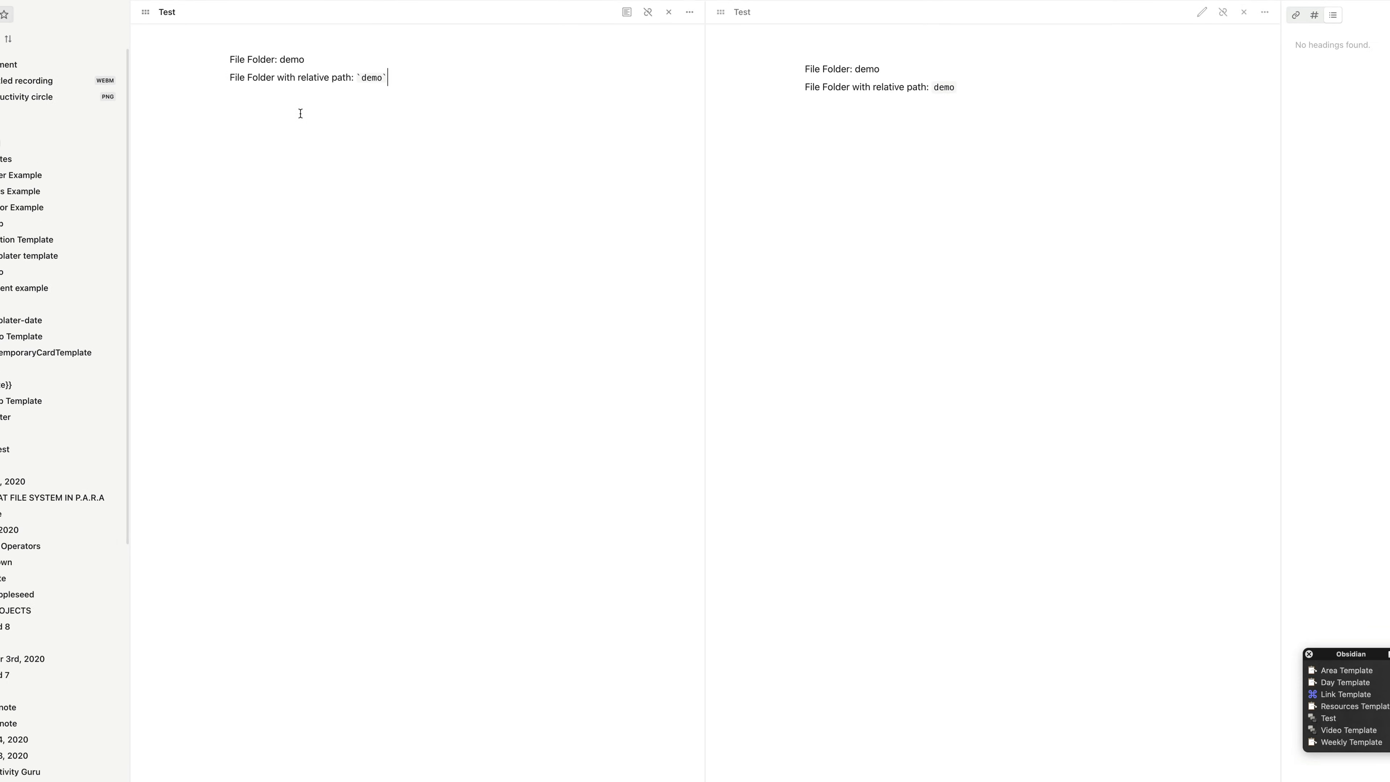
Step: Insert the Folder Example template under the Folder heading at the end of the Templater note
left_click(2, 423)
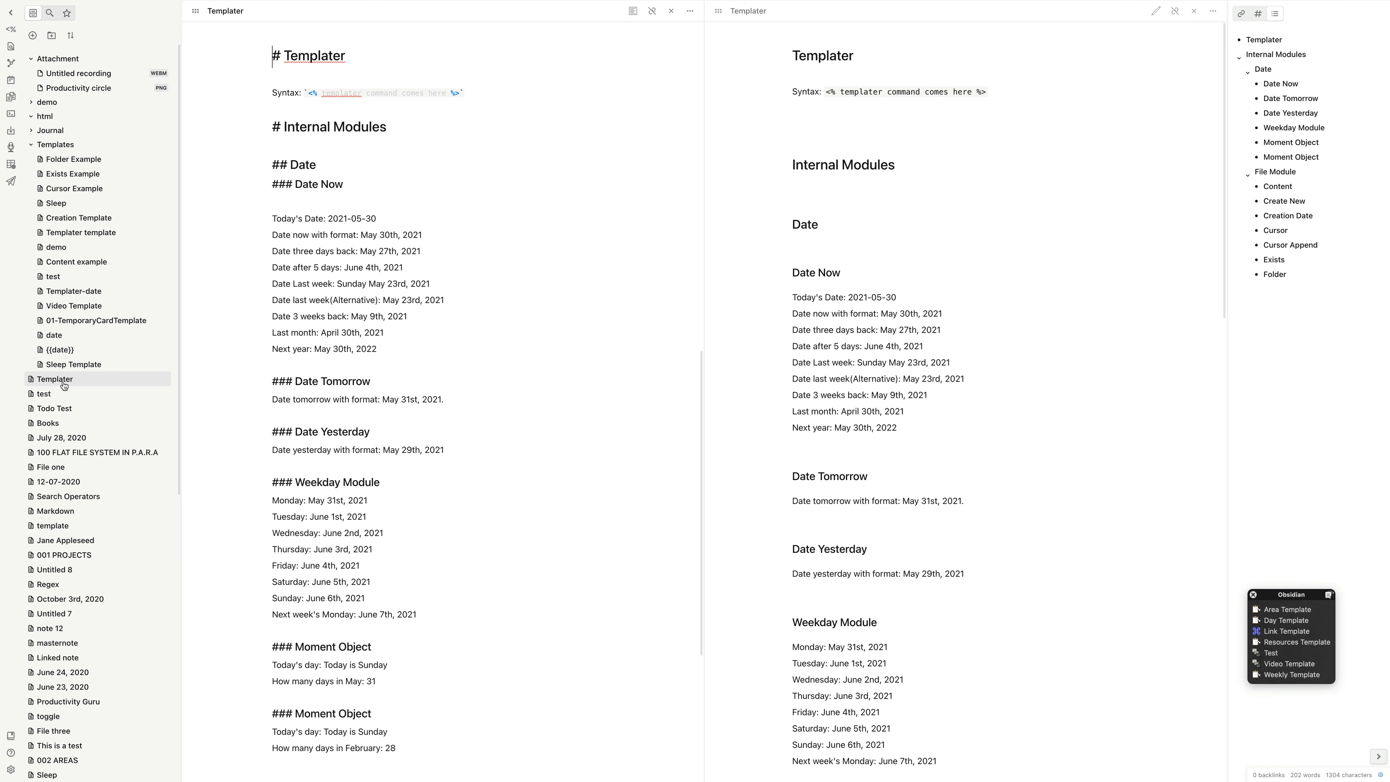
scroll(358, 476, "down", 15)
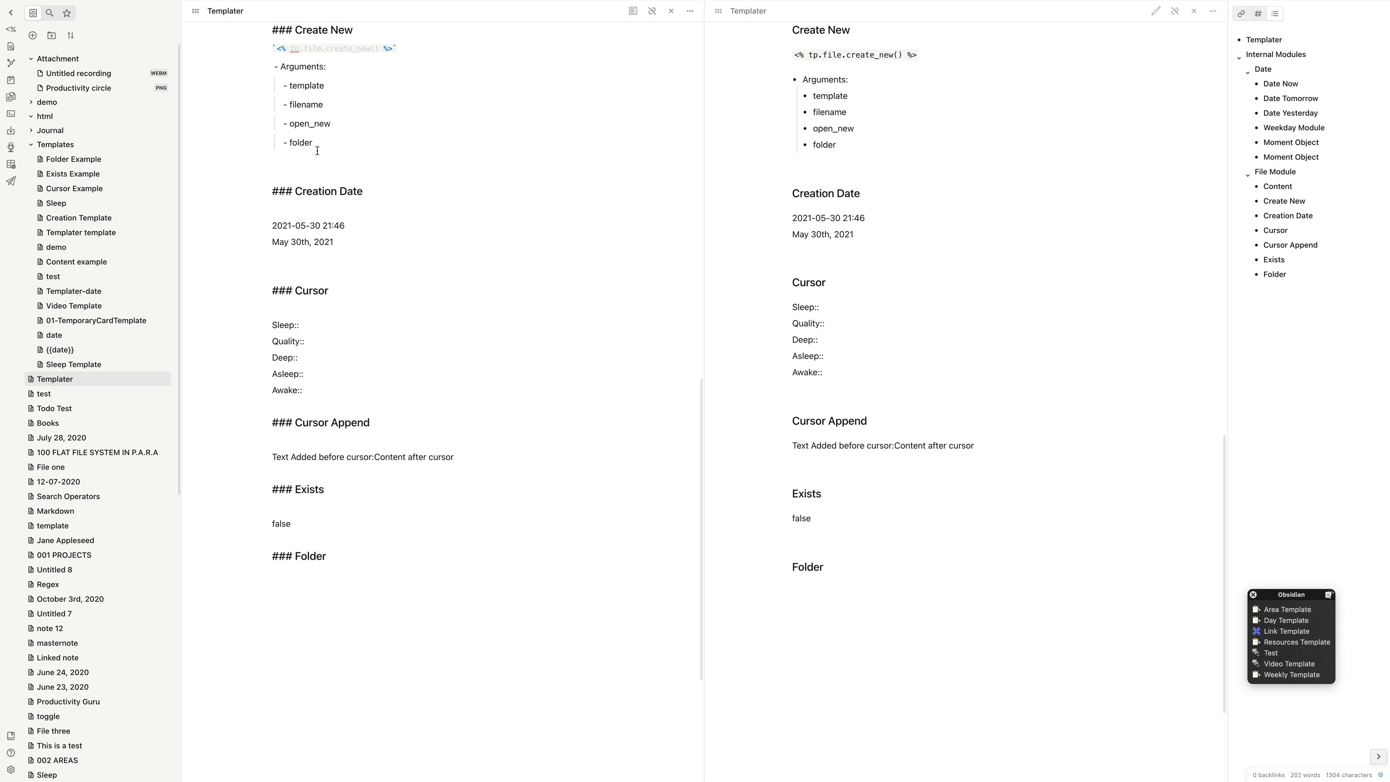
left_click(10, 29)
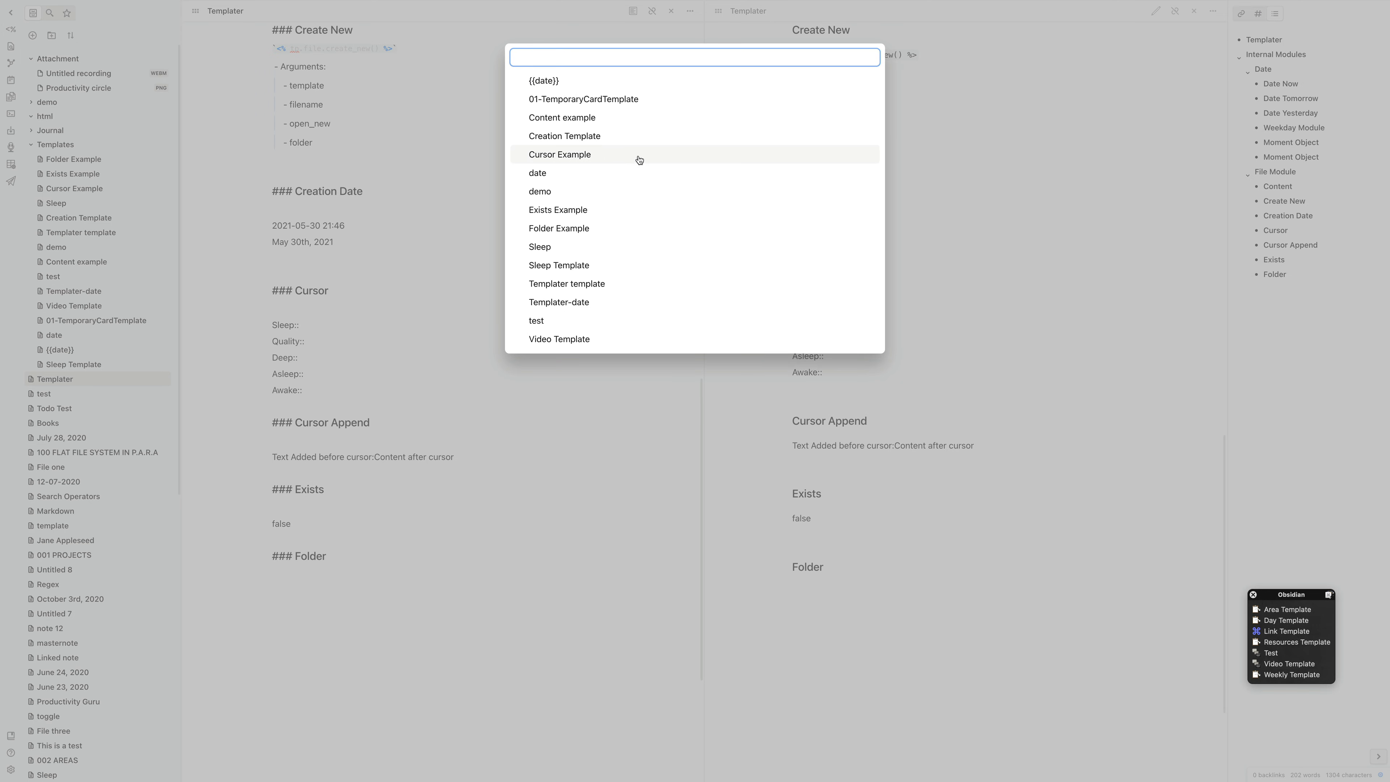
left_click(582, 235)
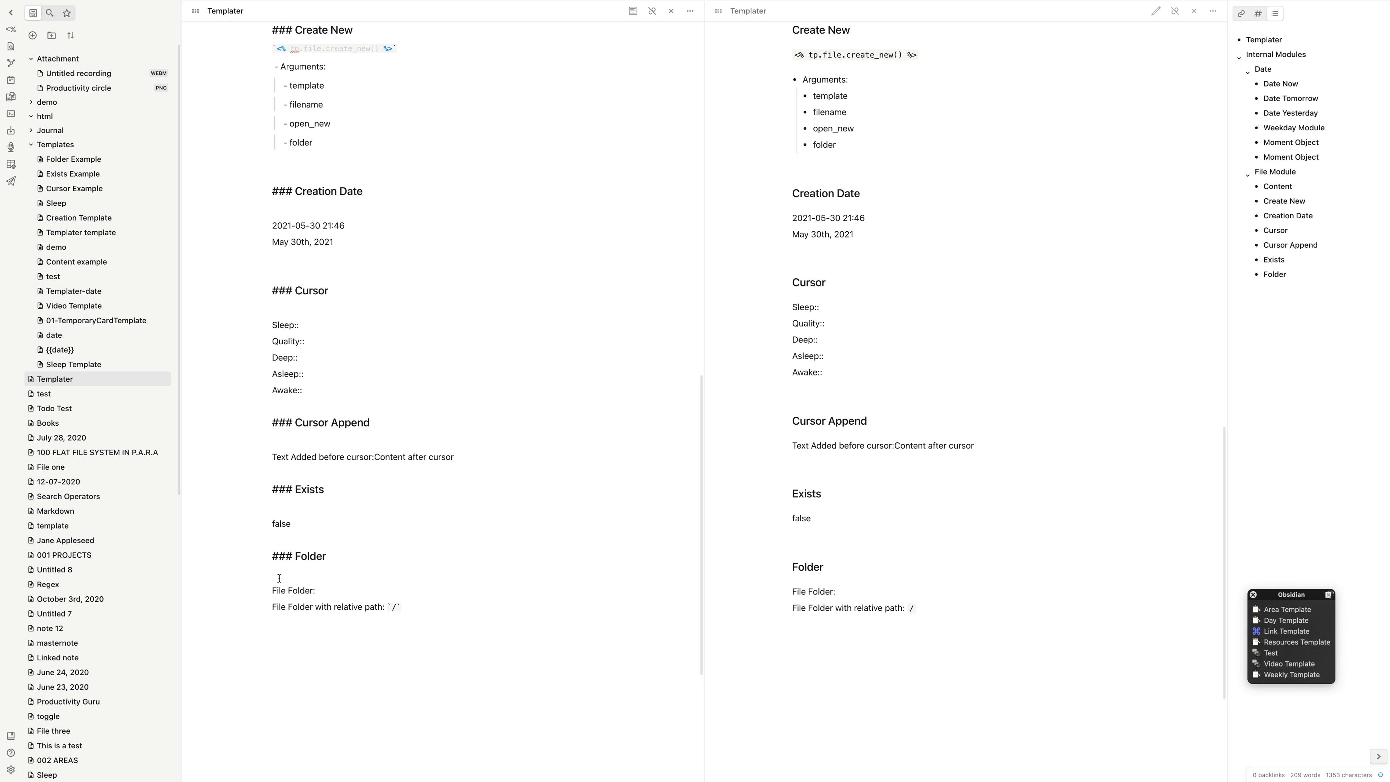
Step: Create a subfolder named "Demo2" inside the demo folder
right_click(45, 103)
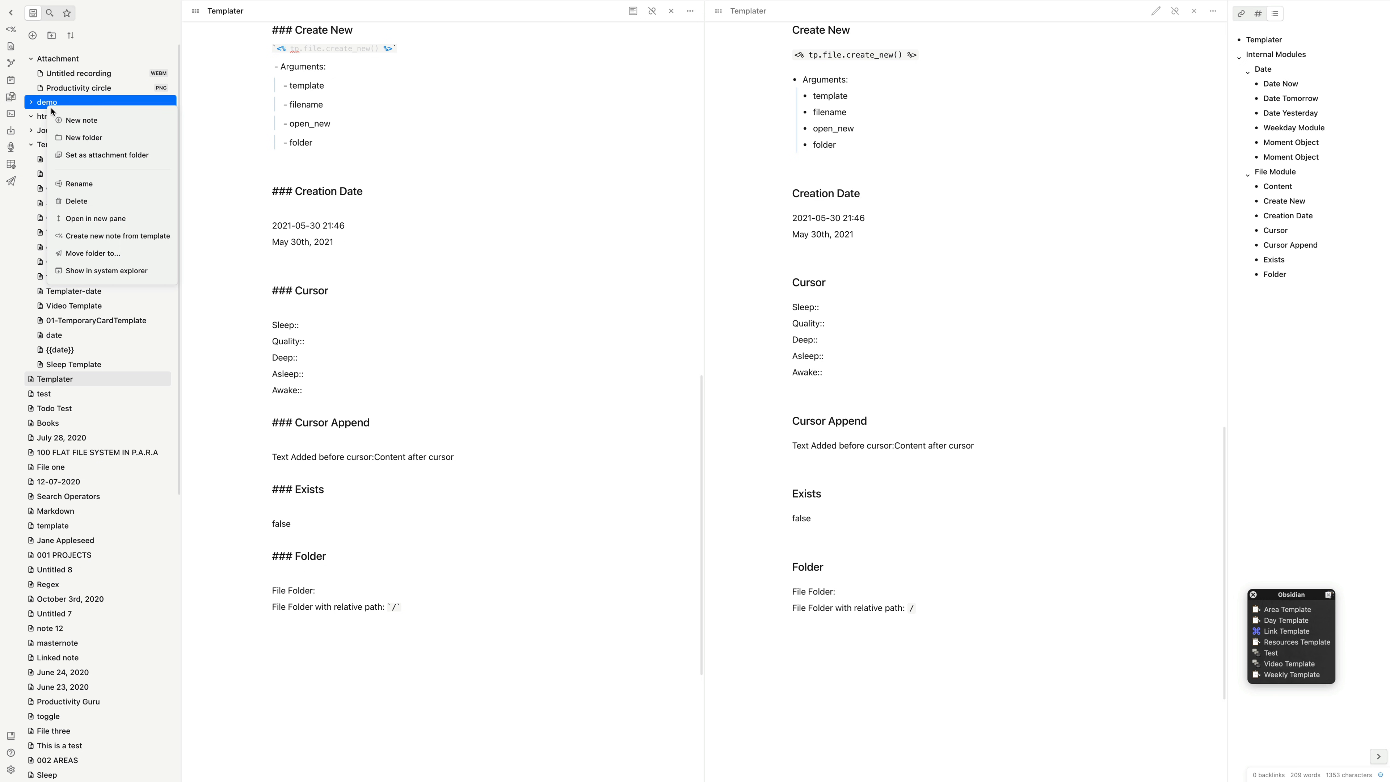
left_click(62, 138)
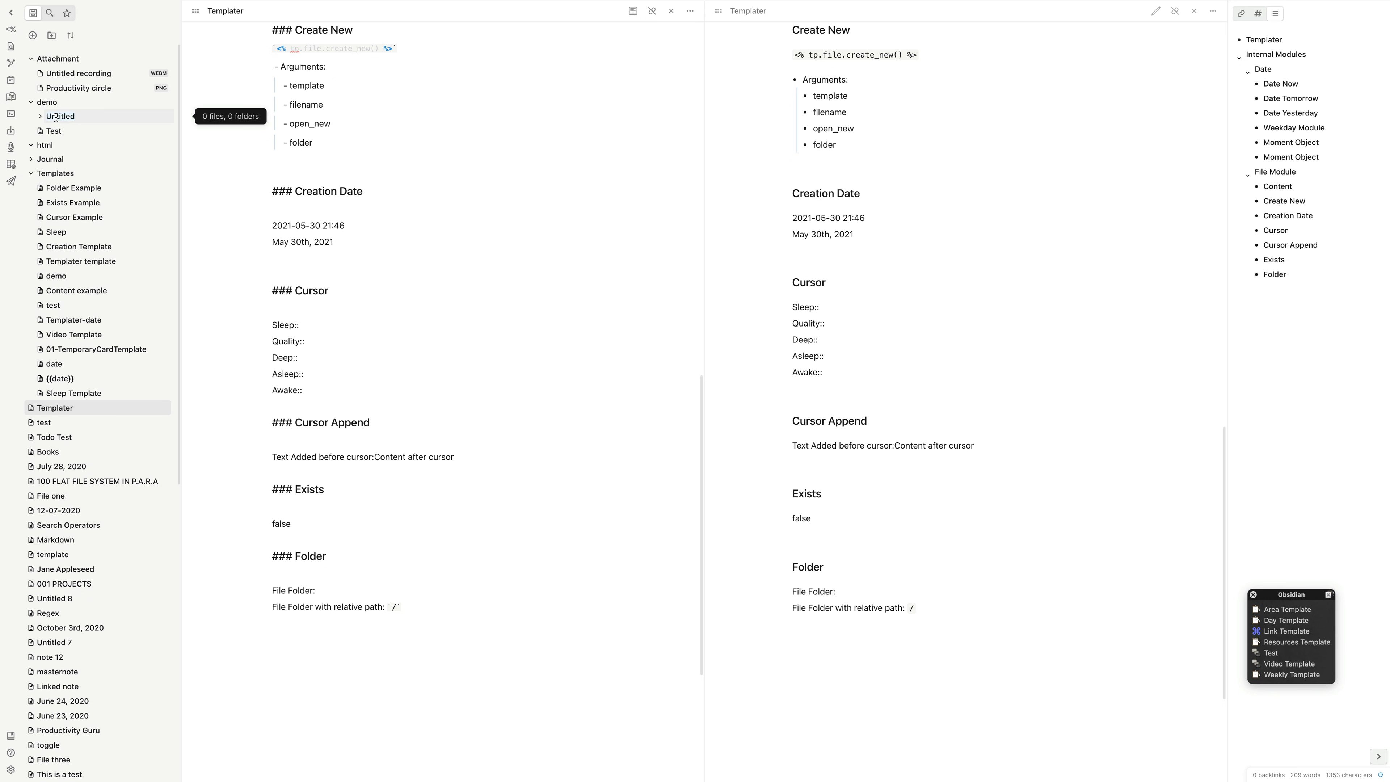
type("Demo2")
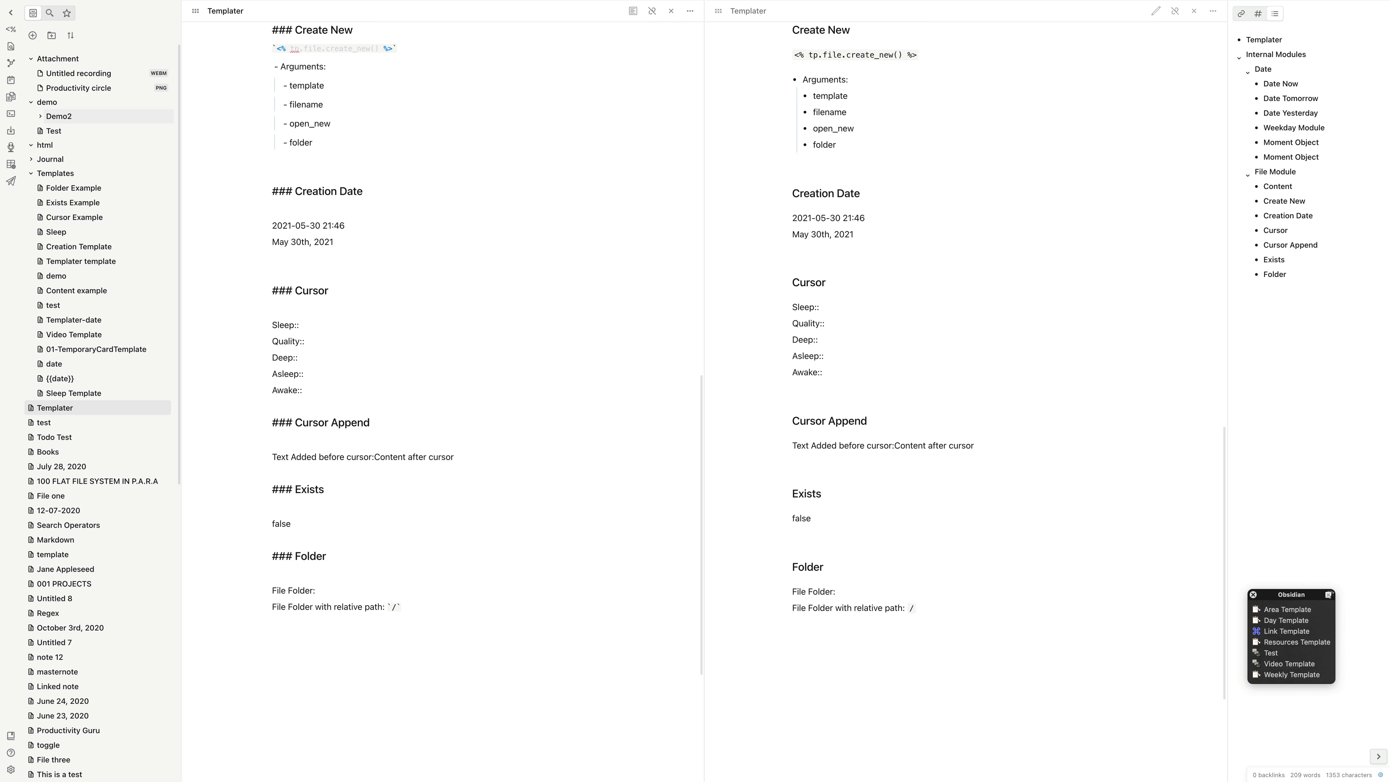
Step: Create a note named "Folder" in the Demo2 folder and insert the Folder Example template into it
left_click(56, 117)
right_click(57, 120)
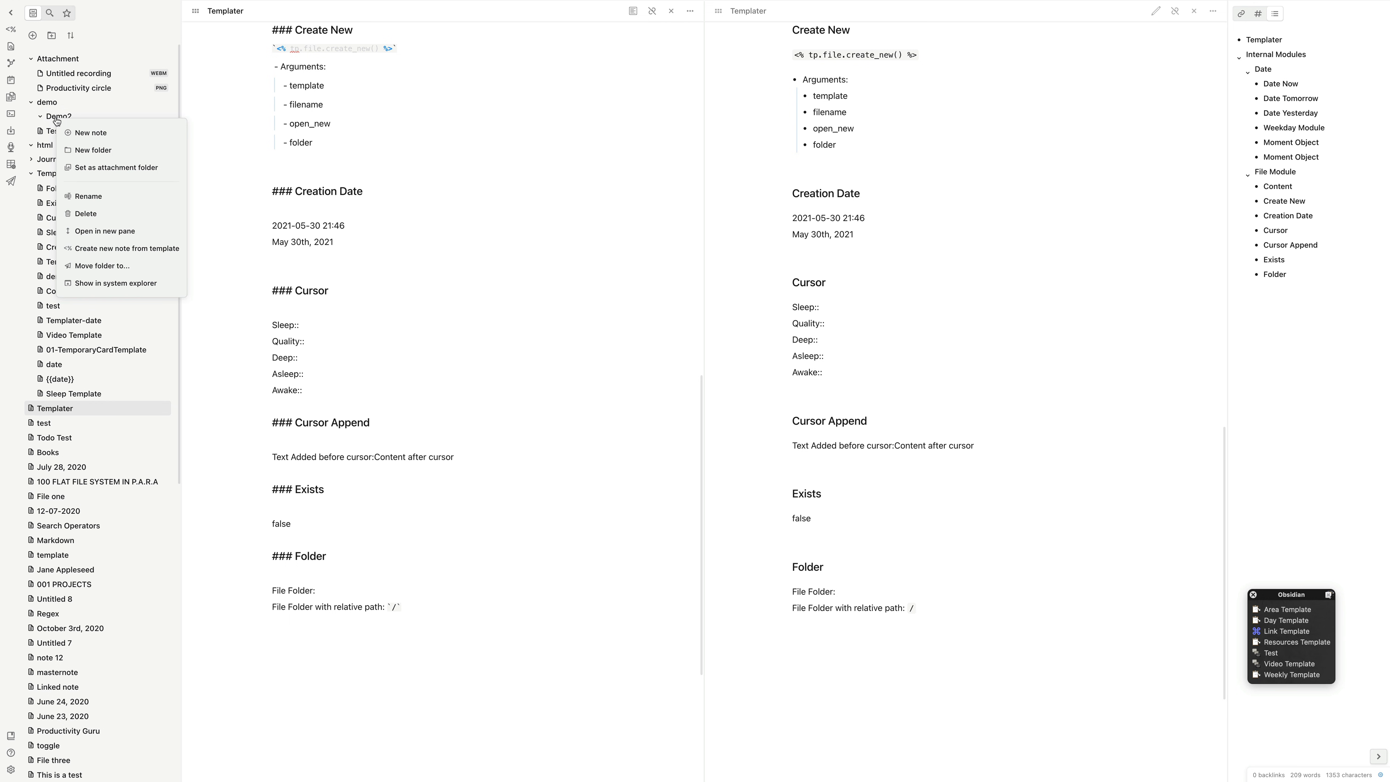
left_click(90, 133)
left_click_drag(239, 15, 196, 13)
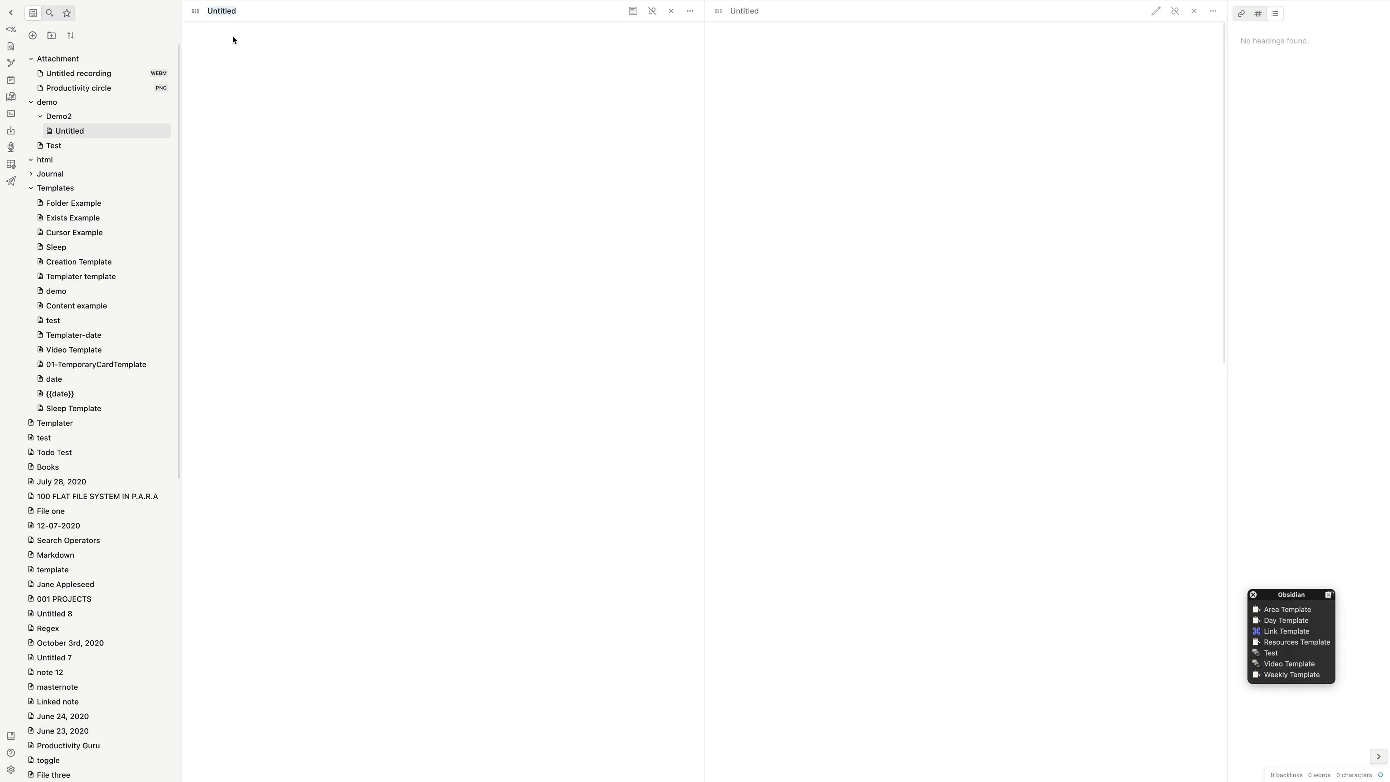
type("Folder")
key("Return")
left_click(10, 30)
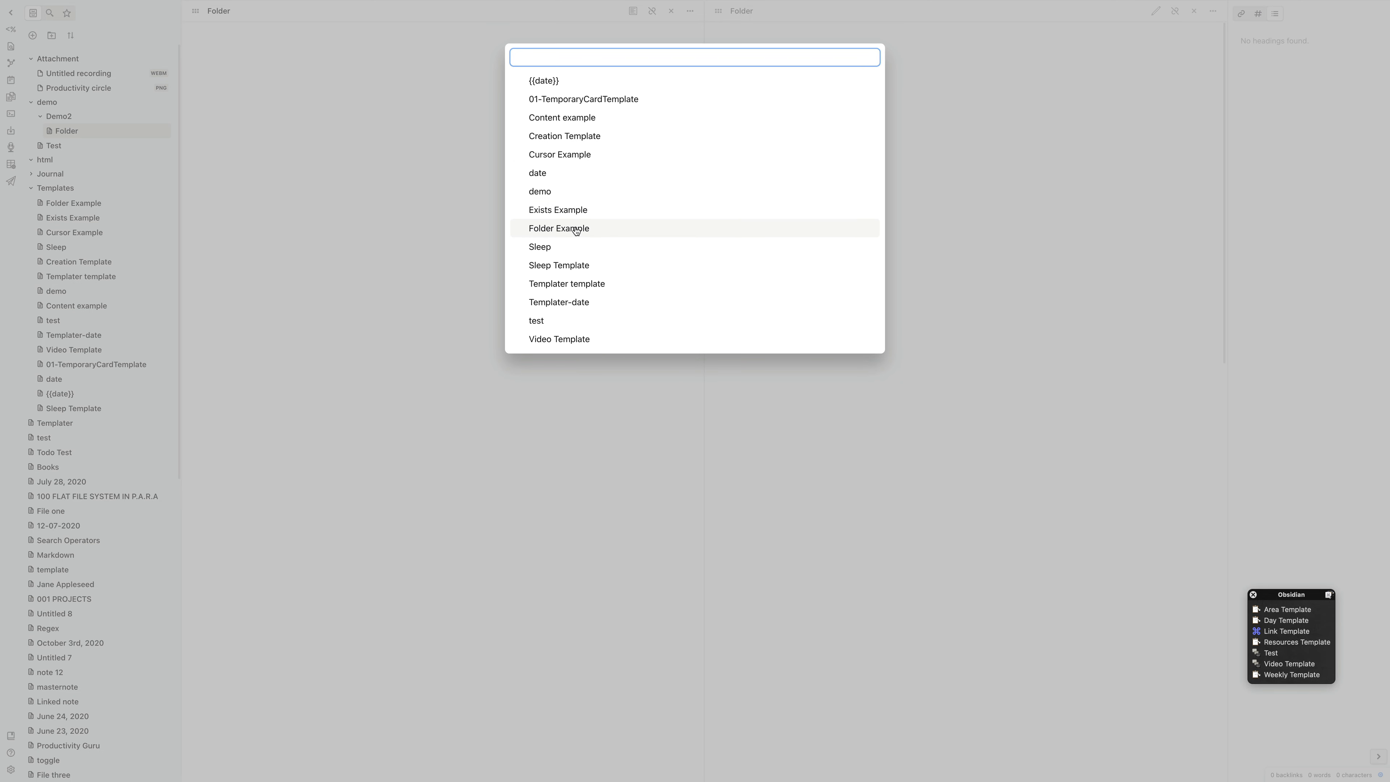
left_click(590, 227)
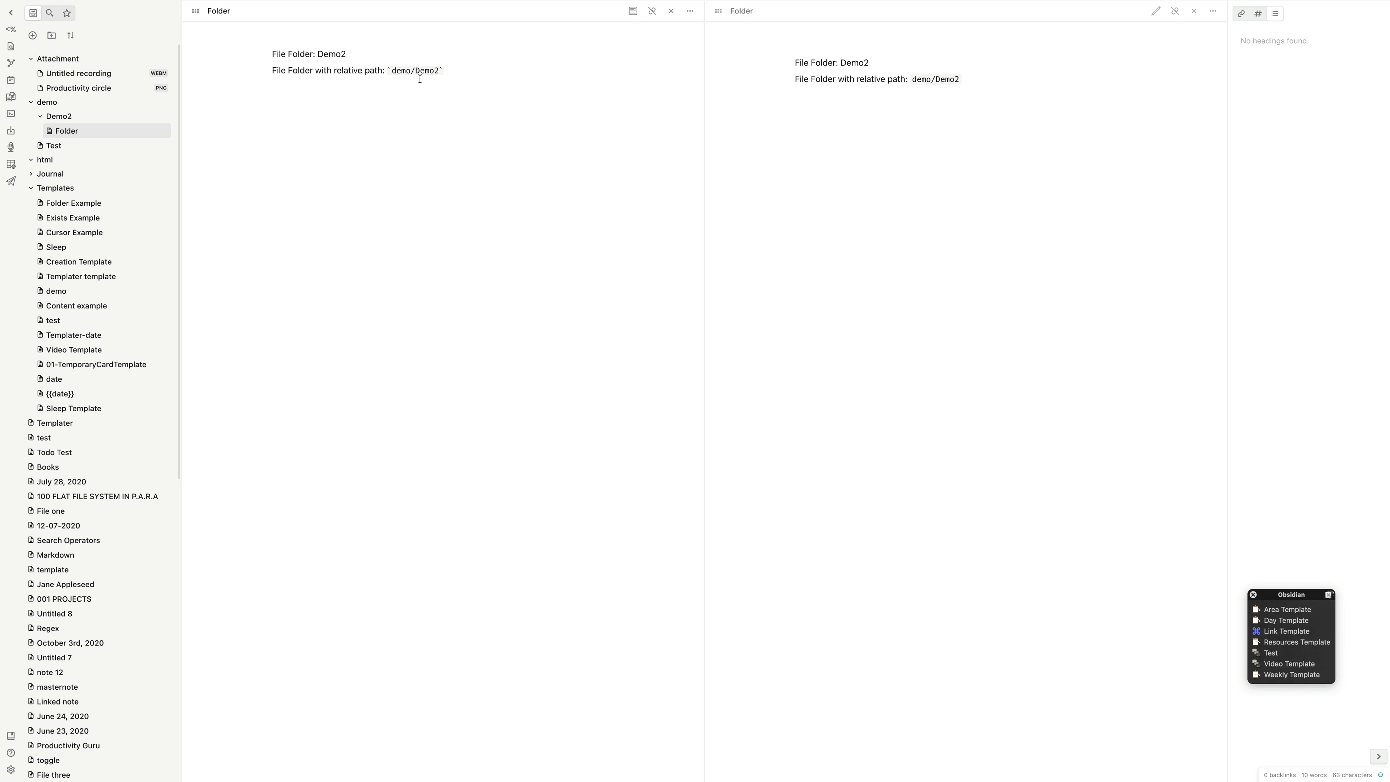
Step: Collapse the Templates folder and add the heading "### Include" at the end of the Templater note
left_click(62, 190)
left_click(62, 190)
left_click(61, 205)
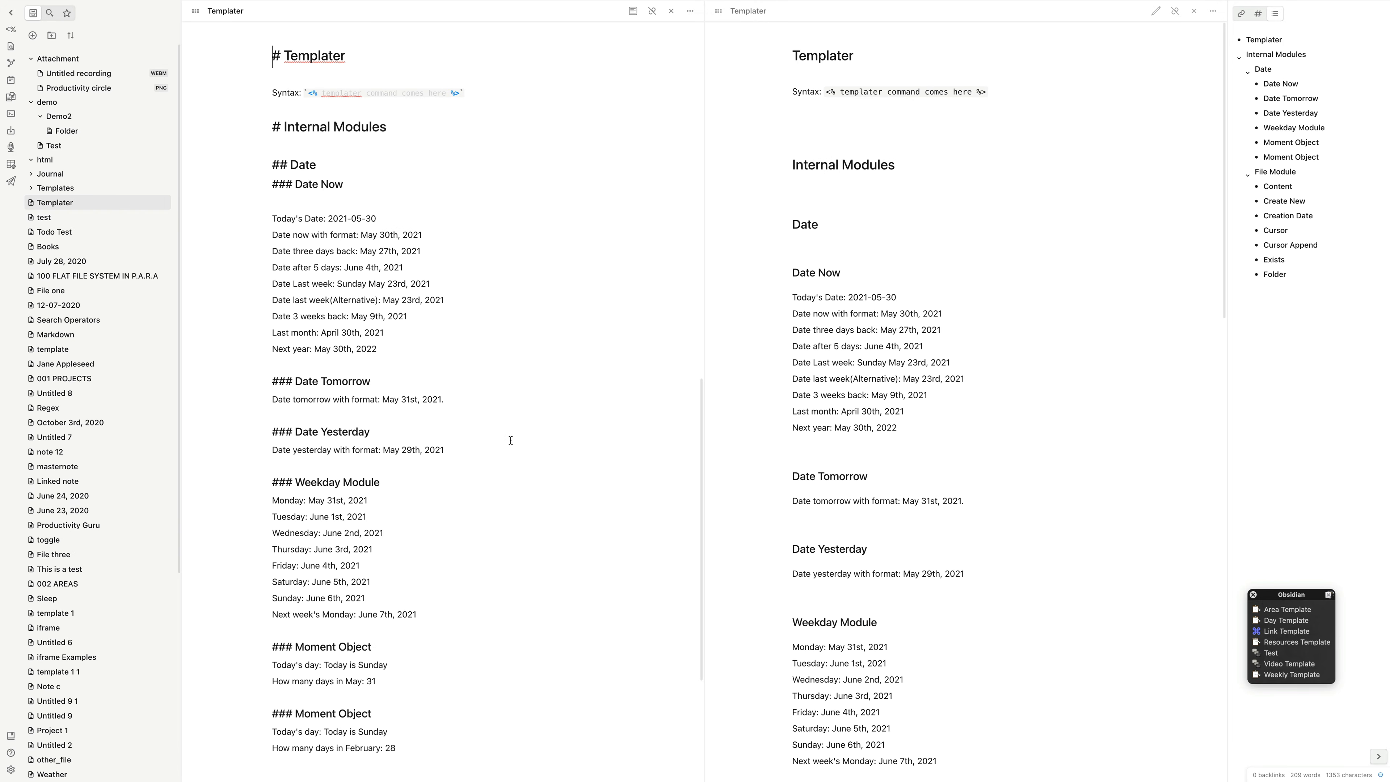
scroll(511, 441, "down", 15)
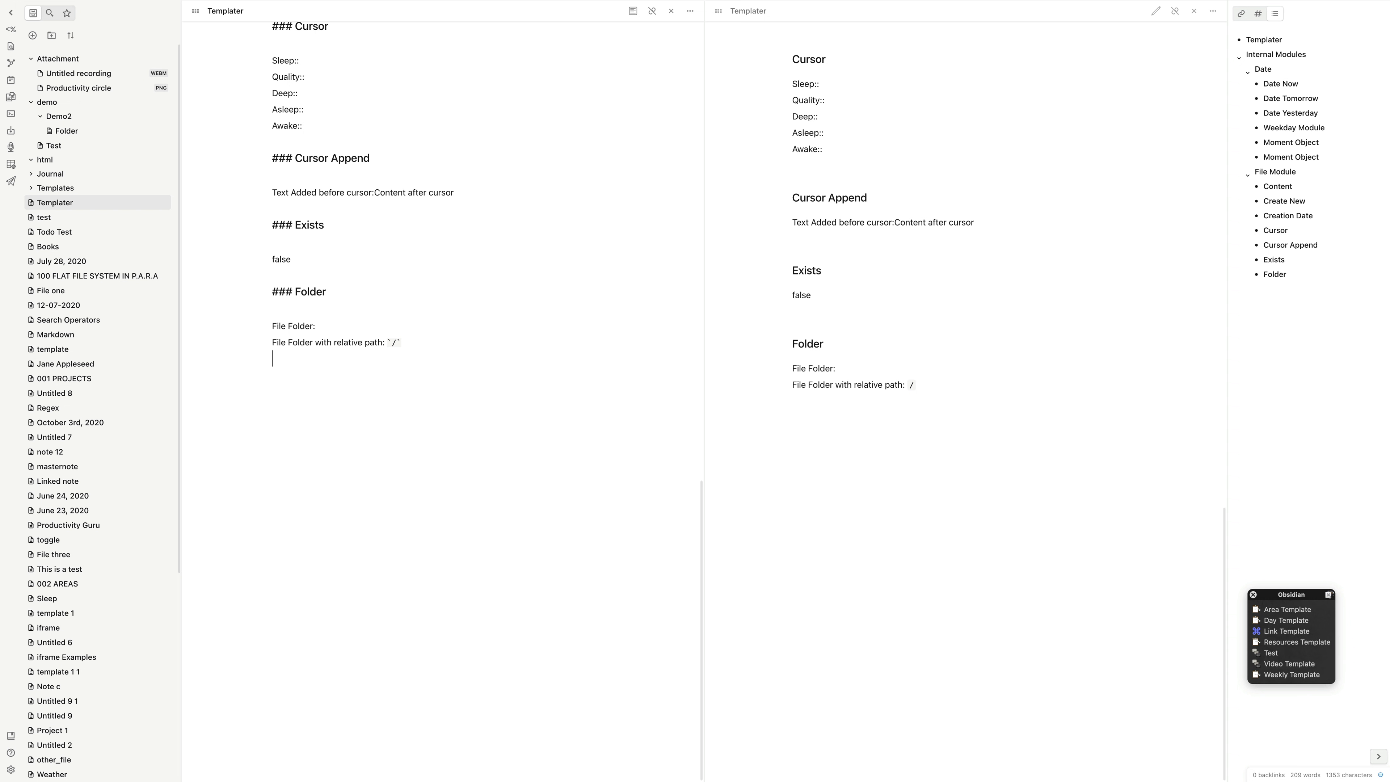
key("Return")
type("### Include")
key("Return")
key("Return")
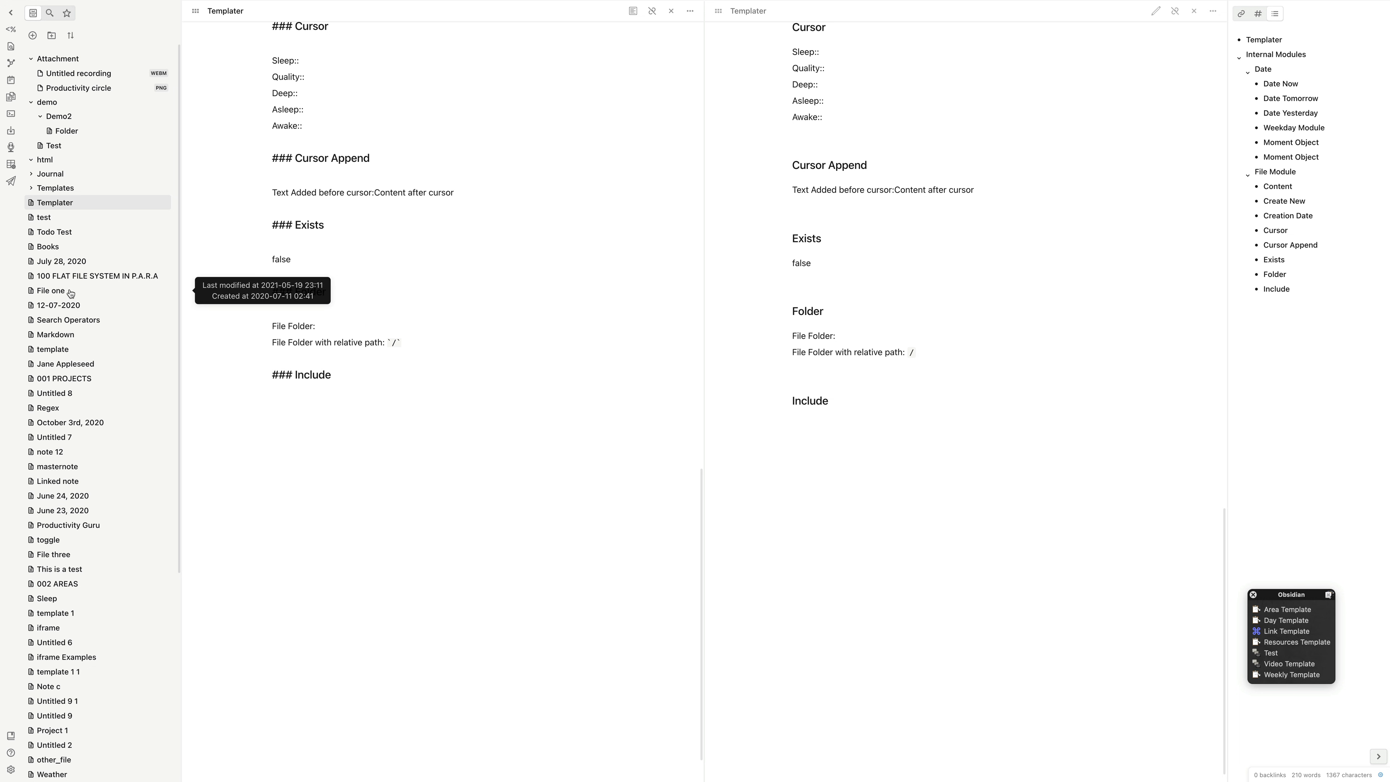
Step: Open the Markdown note and examine its sections down to Footnotes and Links
left_click(80, 364)
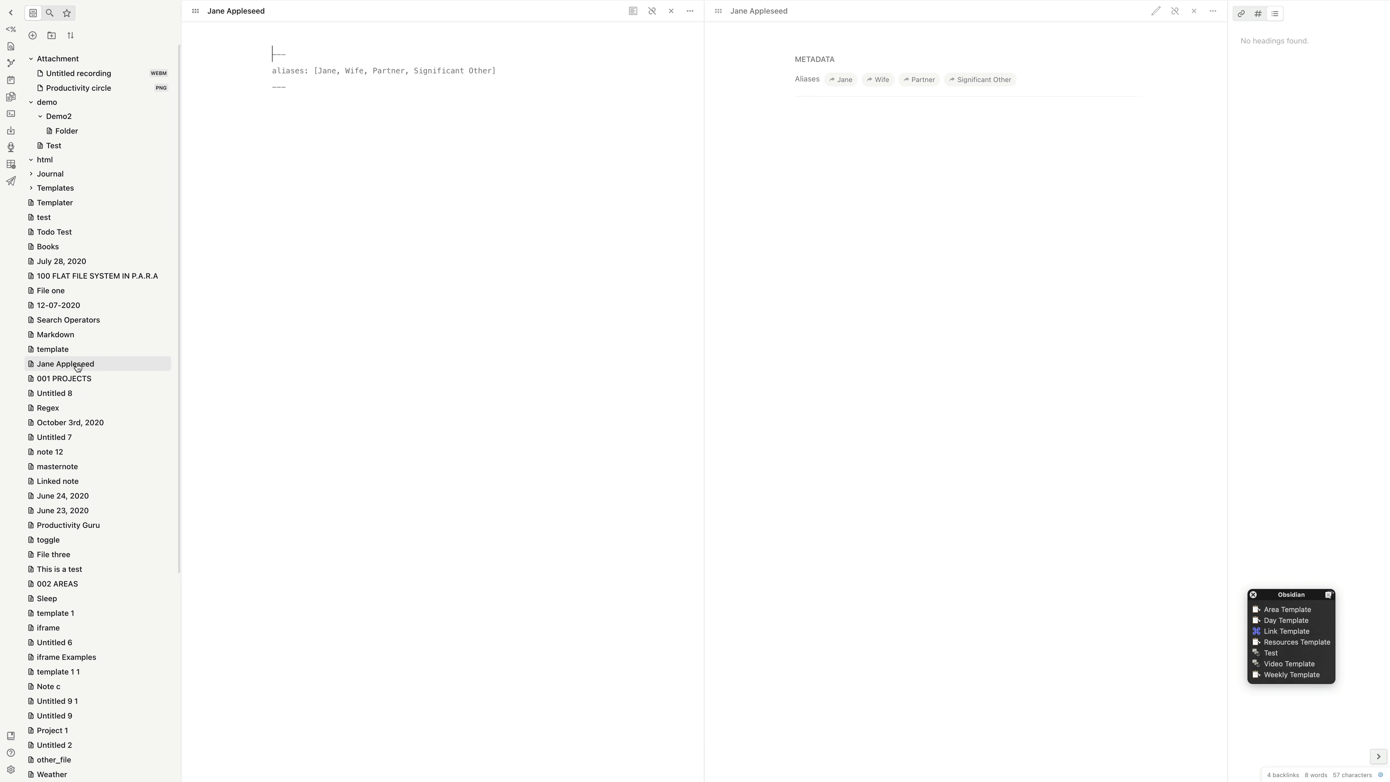
left_click(64, 335)
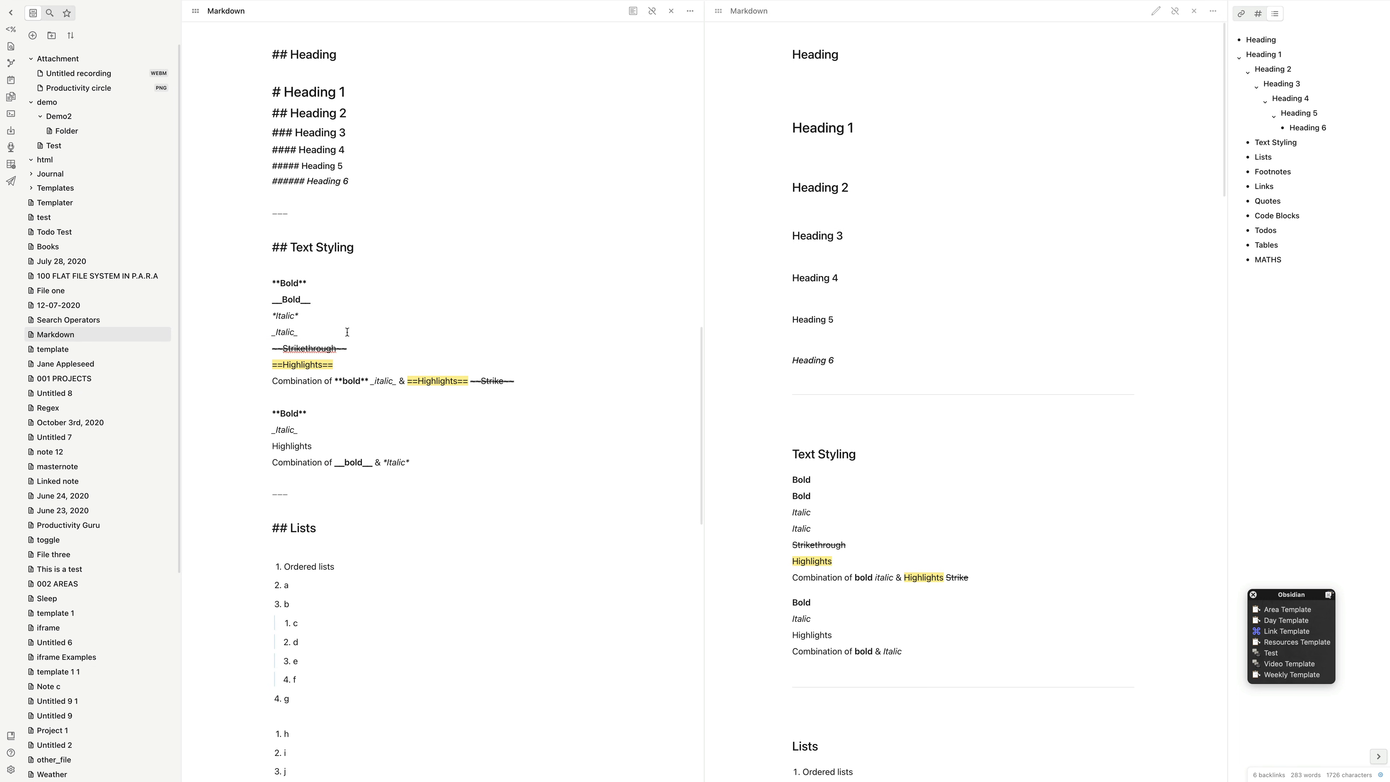
scroll(356, 342, "down", 8)
scroll(358, 348, "down", 6)
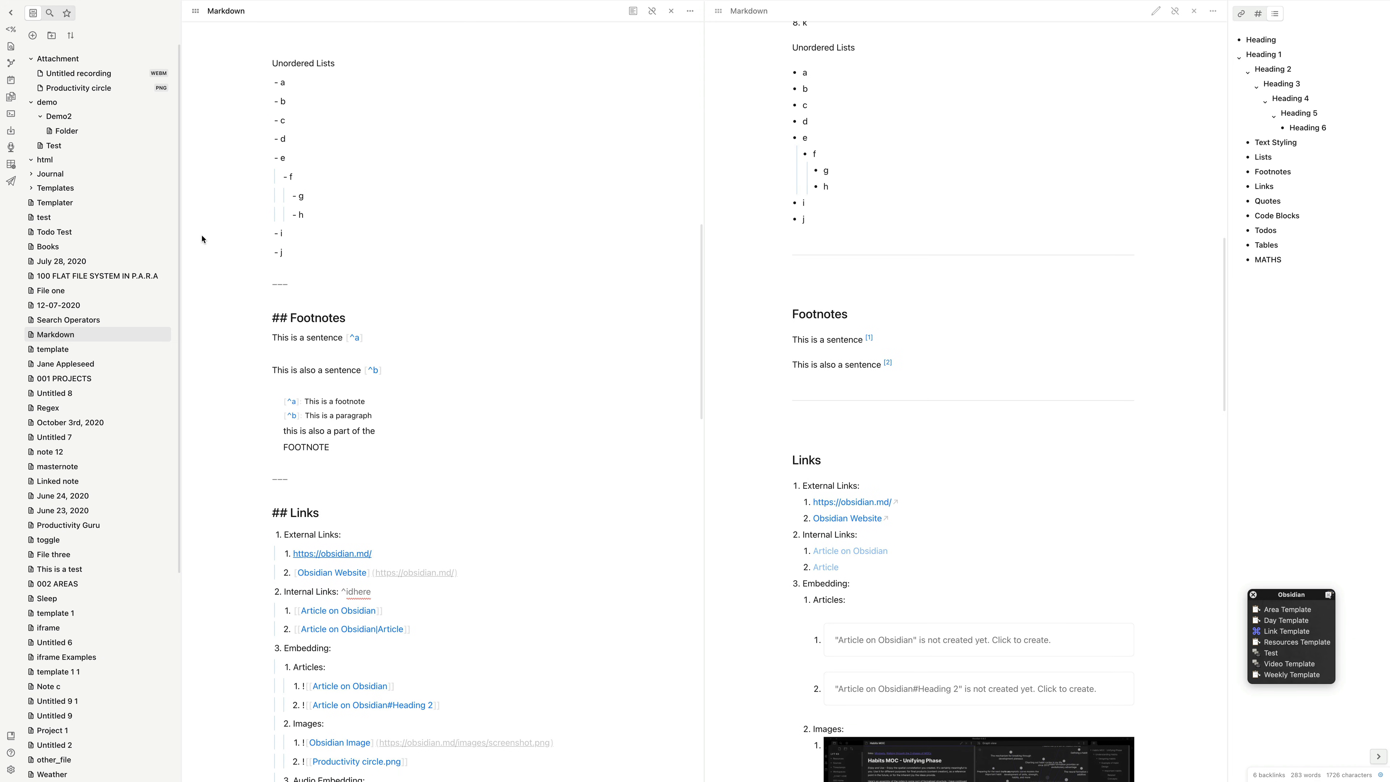
Step: Create a note named "Include Example" in the demo folder
right_click(55, 103)
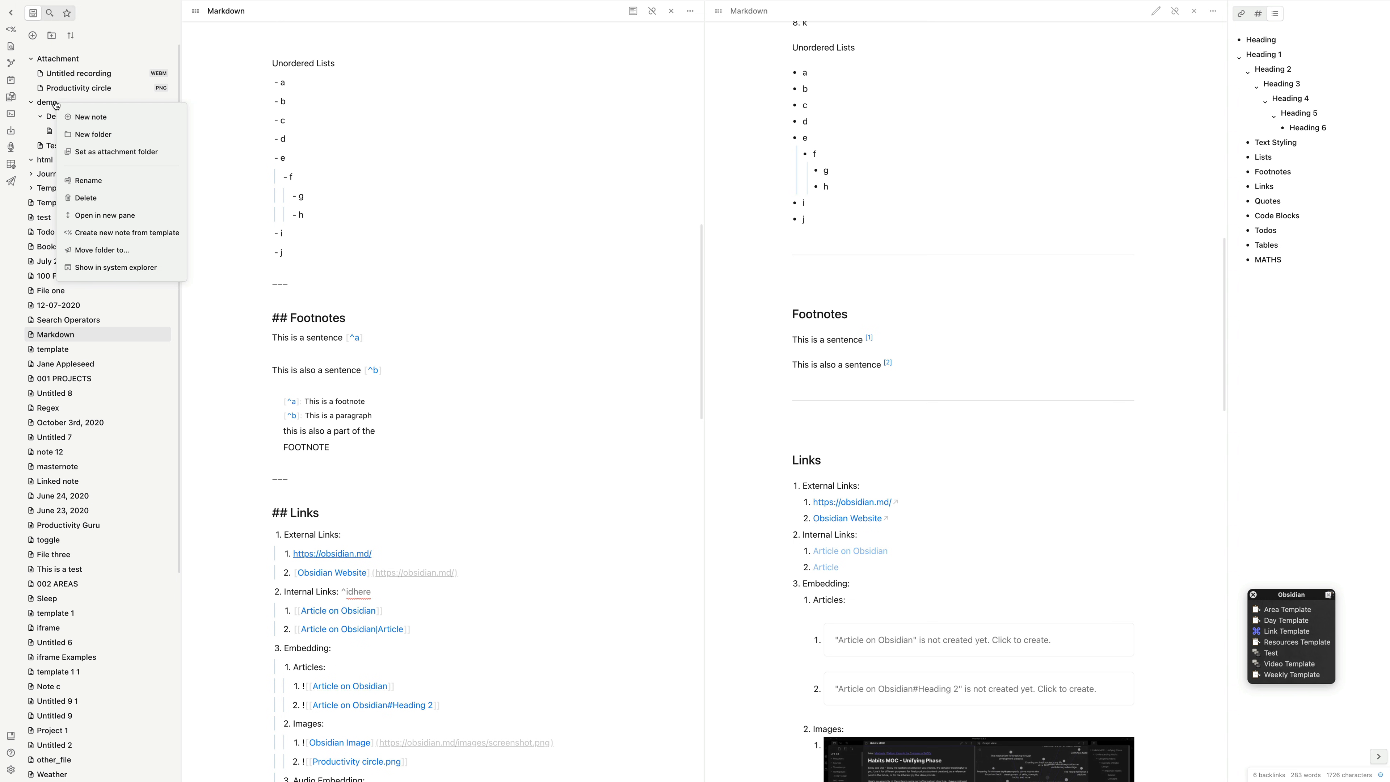
left_click(85, 118)
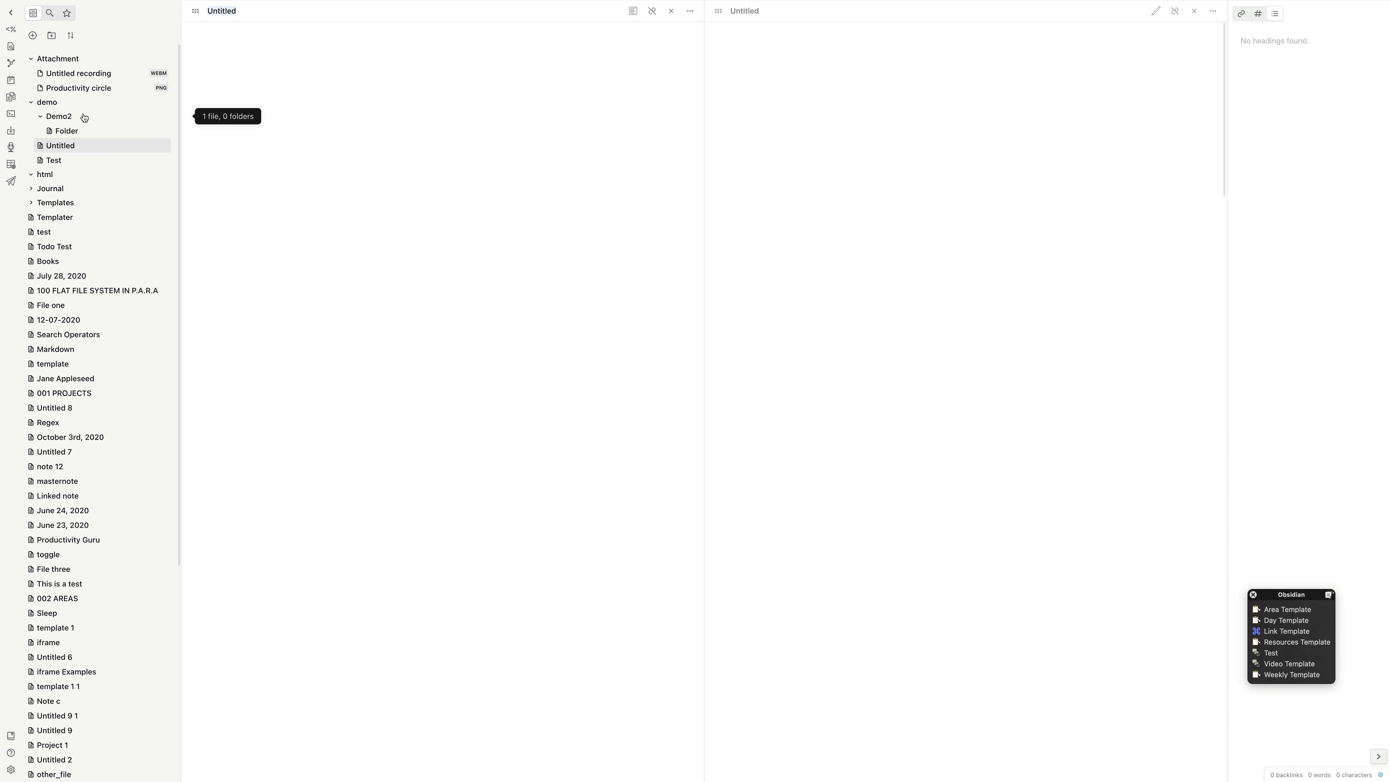
type("Include Exam")
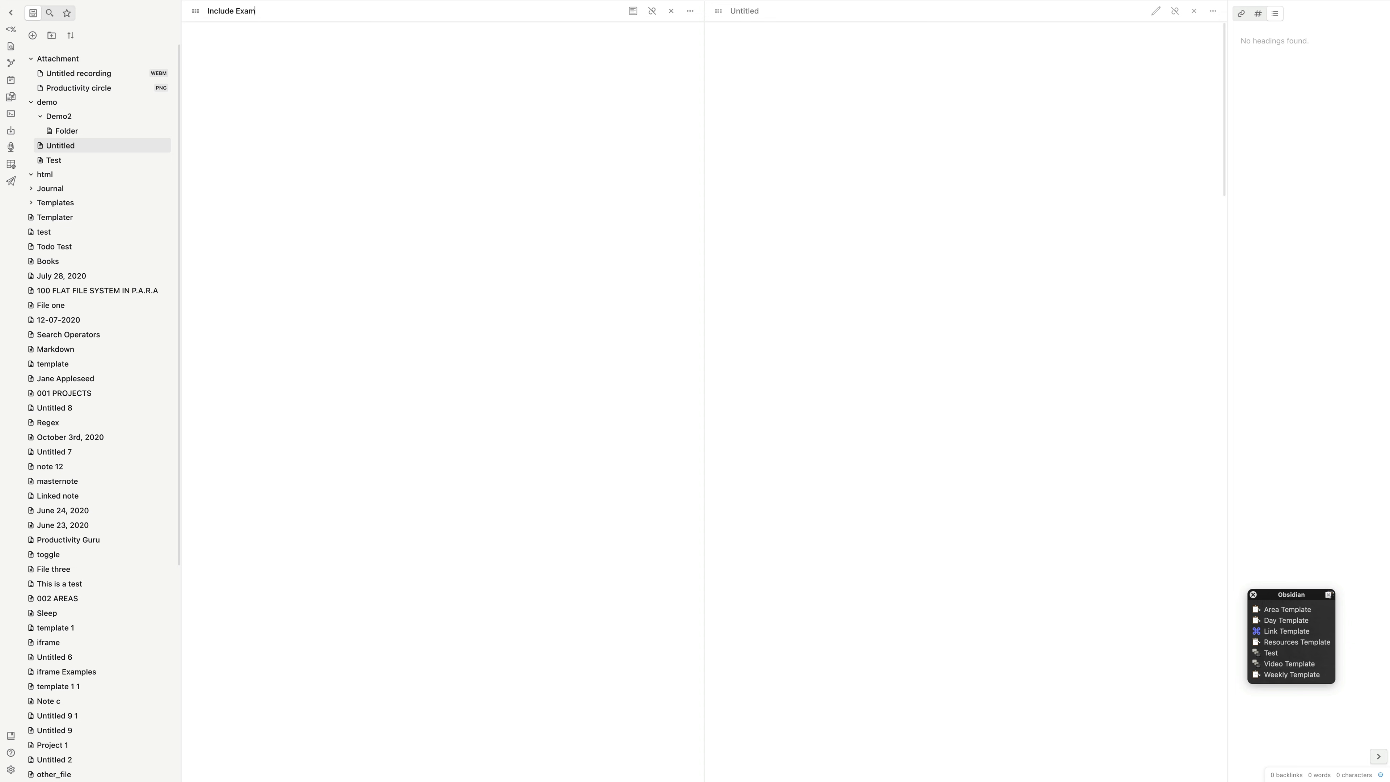
type("ple")
key("Return")
Step: Enter the command <% tp.file.include("[[Markdown#Footnotes]]") %> in the Include Example note
type("<% tp.fil")
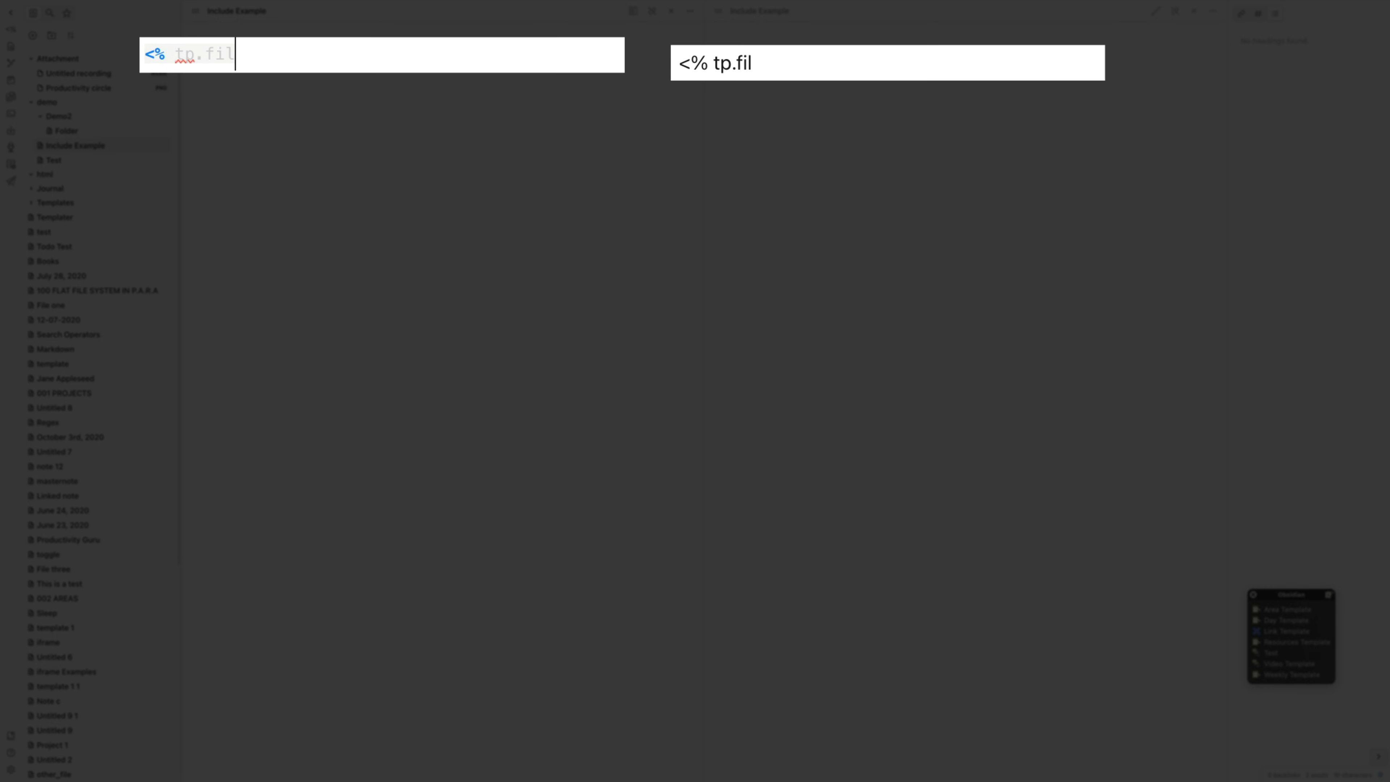
type("e.include(\"[[")
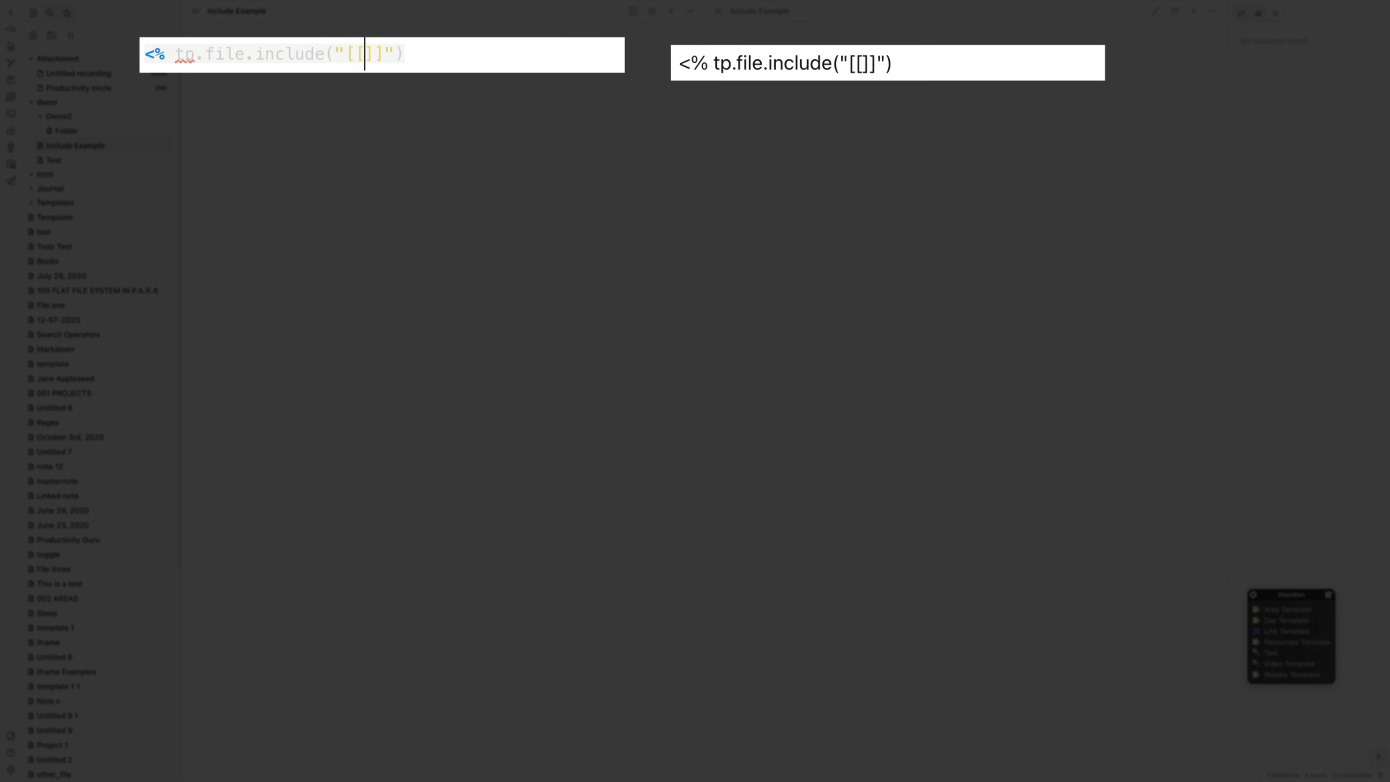
type("Markdown#Foot")
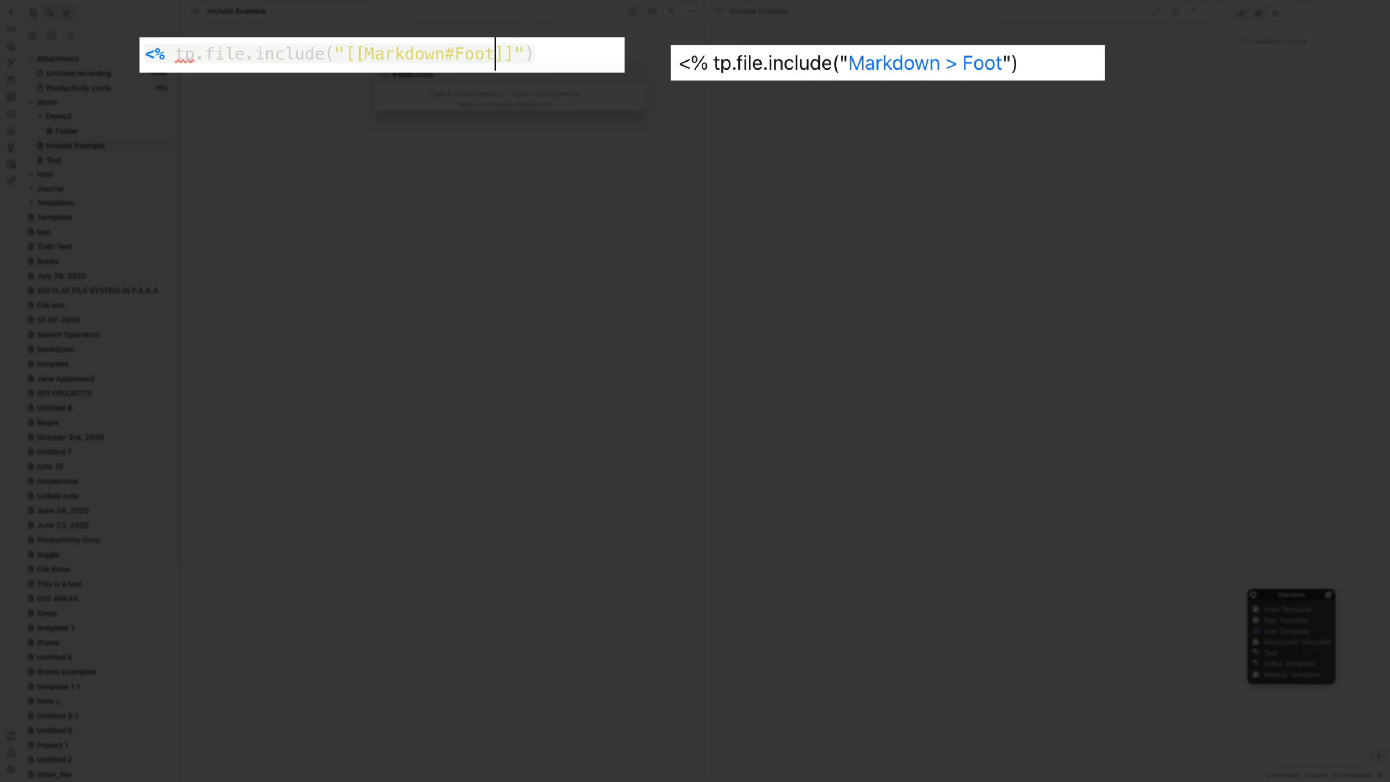
type("notes")
key("Right")
key("Right")
key("Right")
key("Right")
type("%>")
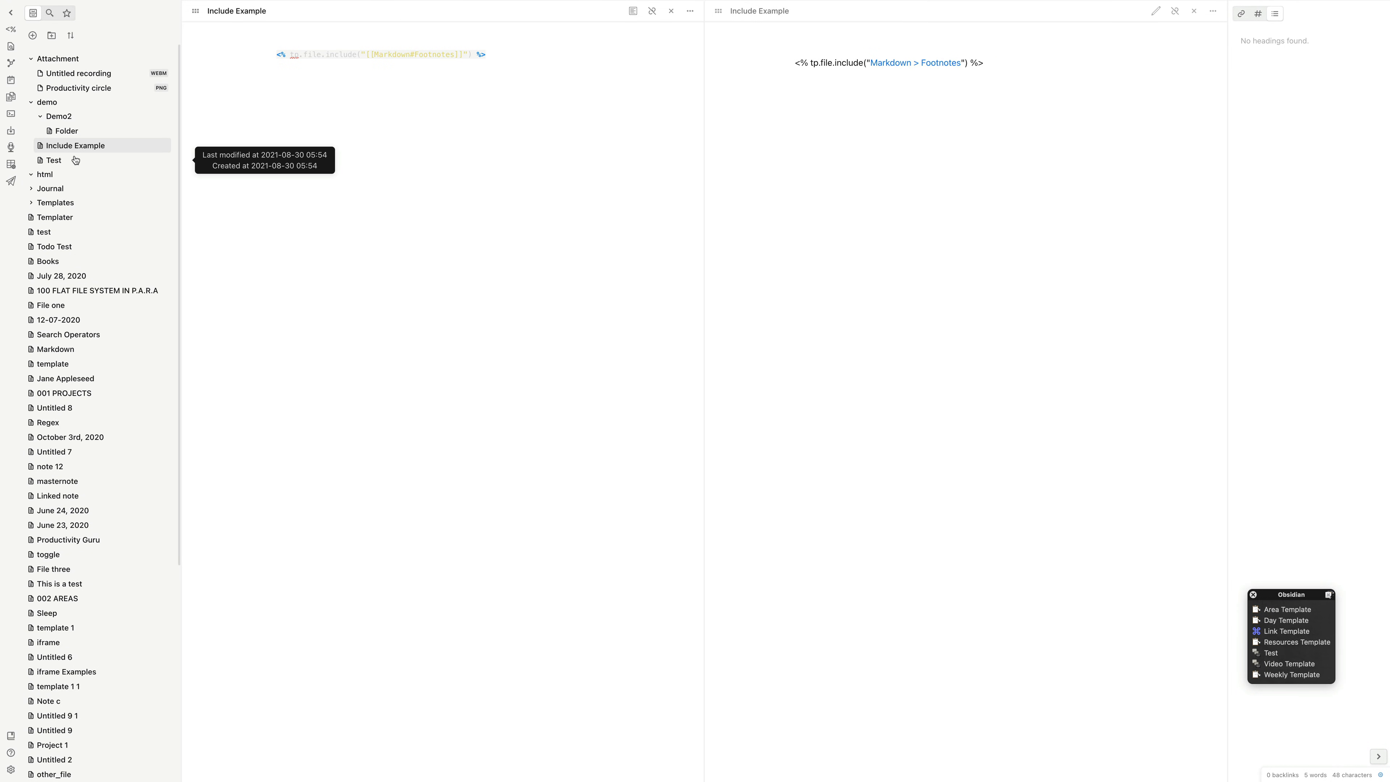
Step: Open the Templater note at its Include heading and check the list of insertable templates for Include Example
left_click(63, 219)
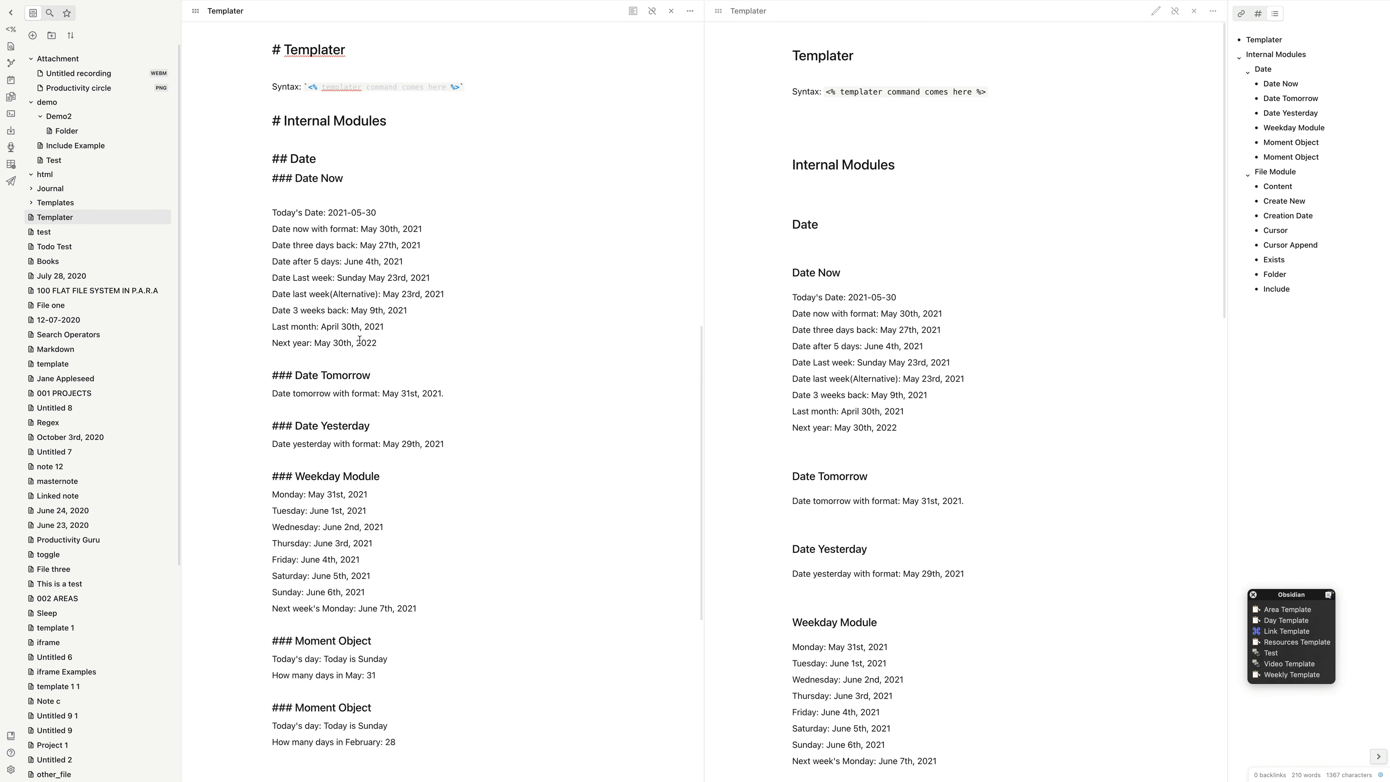
scroll(329, 342, "down", 15)
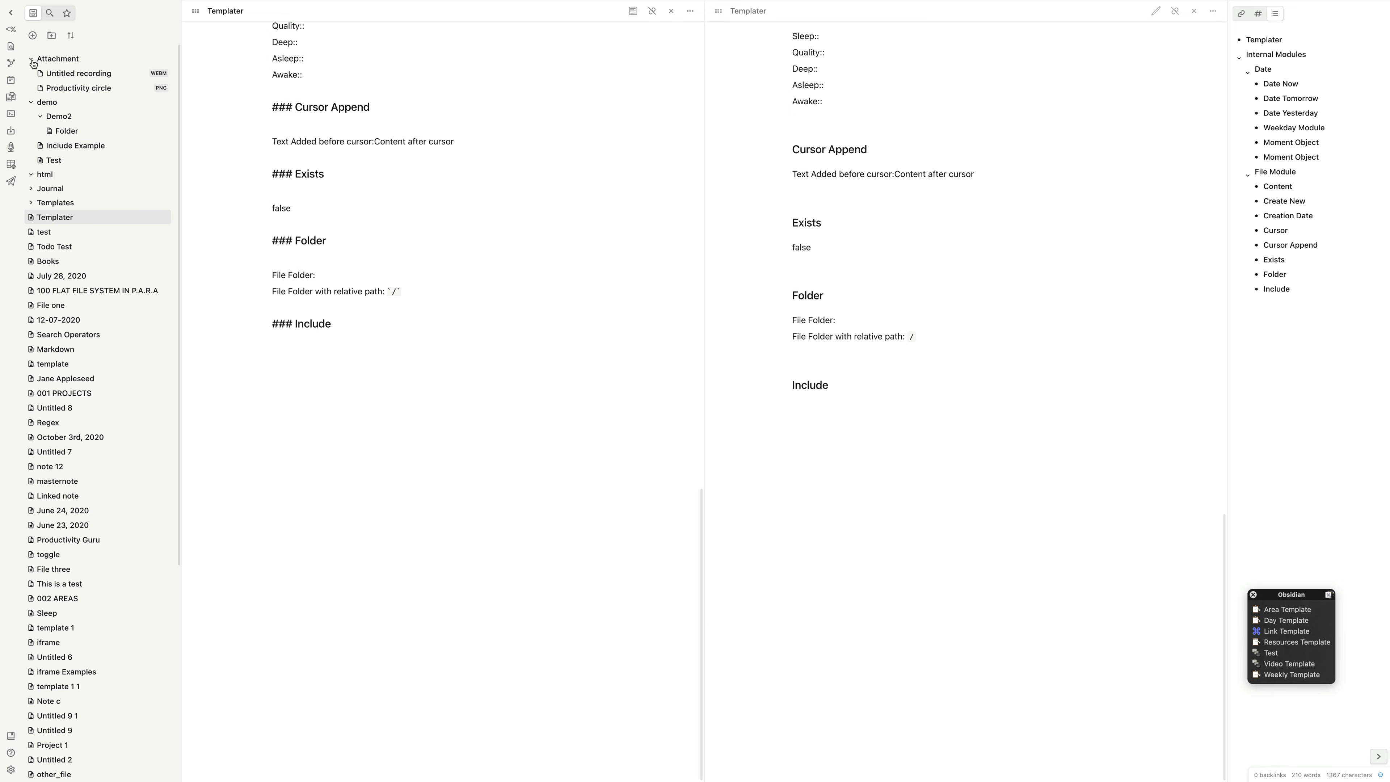
left_click(10, 29)
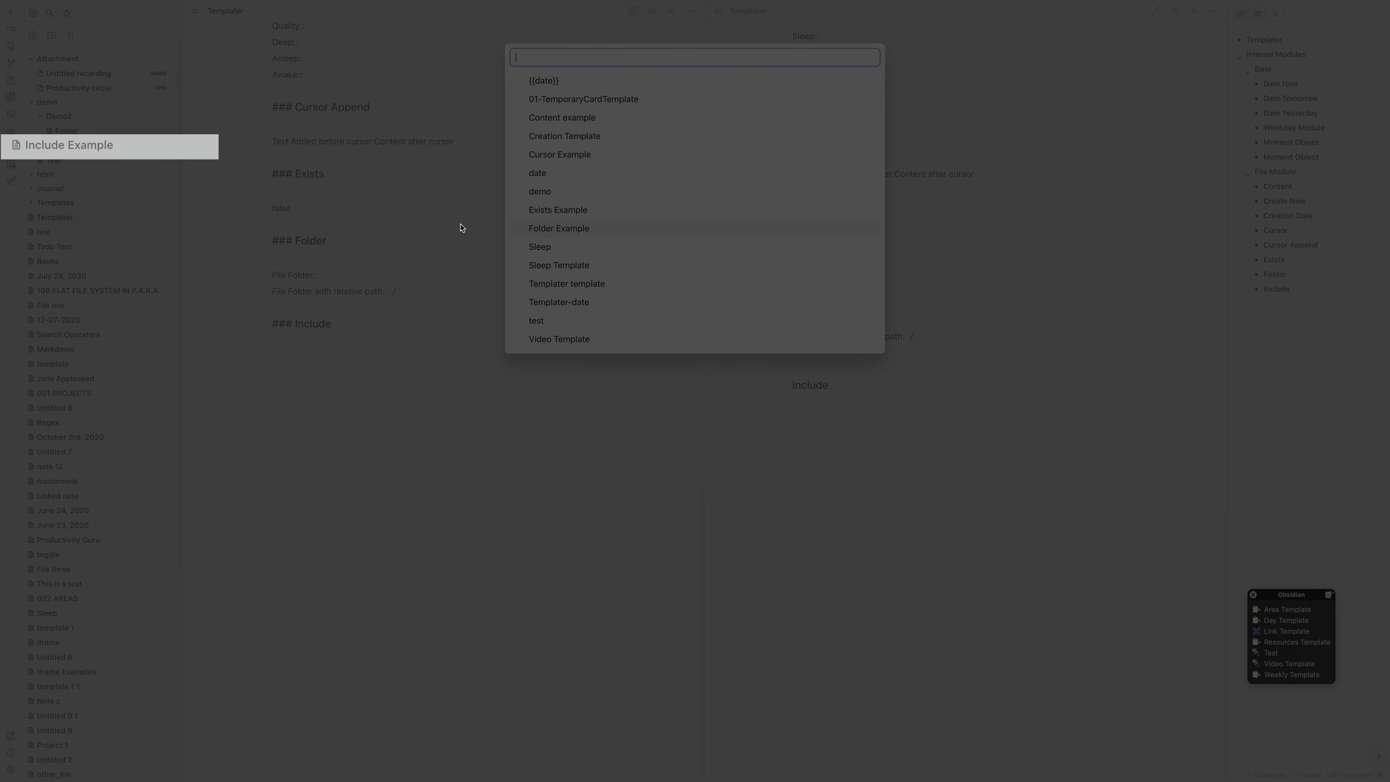
left_click(460, 226)
Step: Move the Include Example note into the Templates folder and insert that template under the Templater note's Include heading
left_click_drag(46, 203, 49, 204)
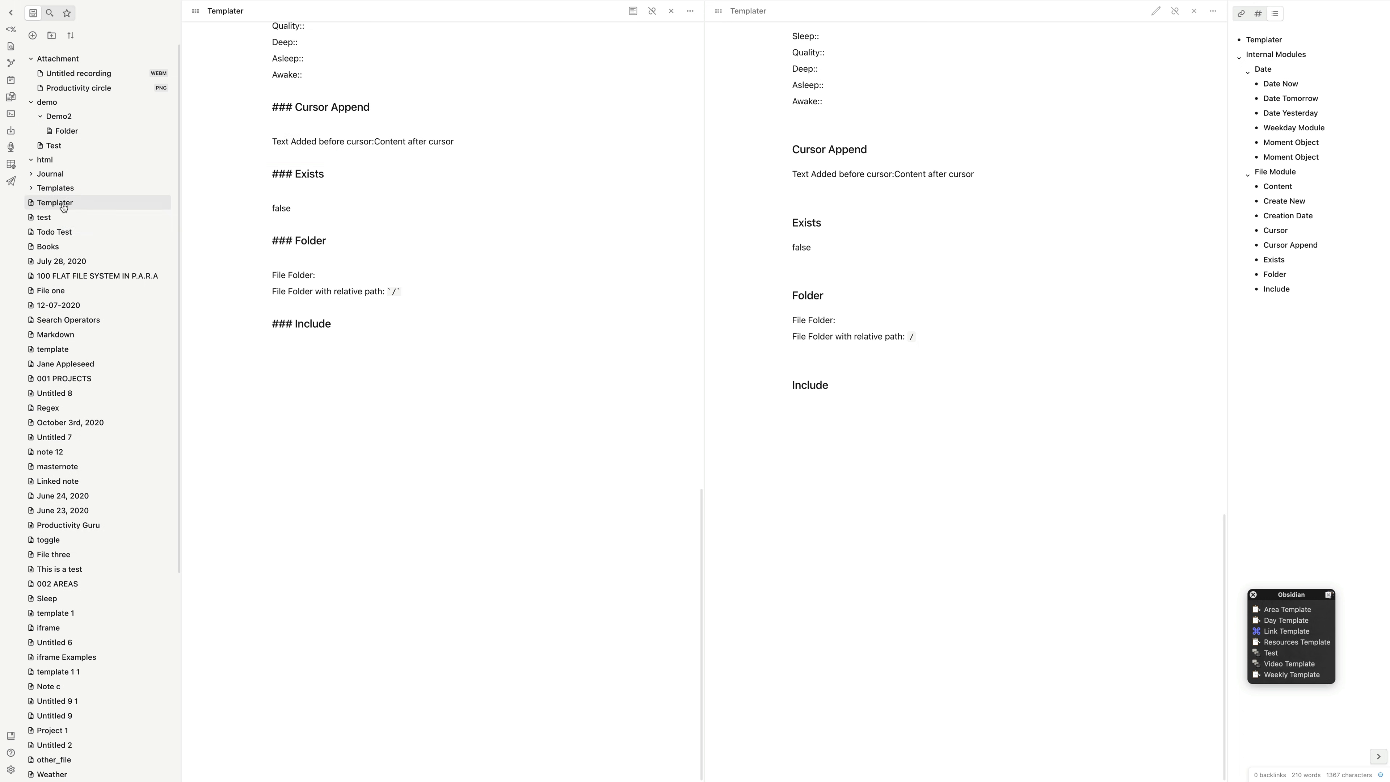
left_click(7, 31)
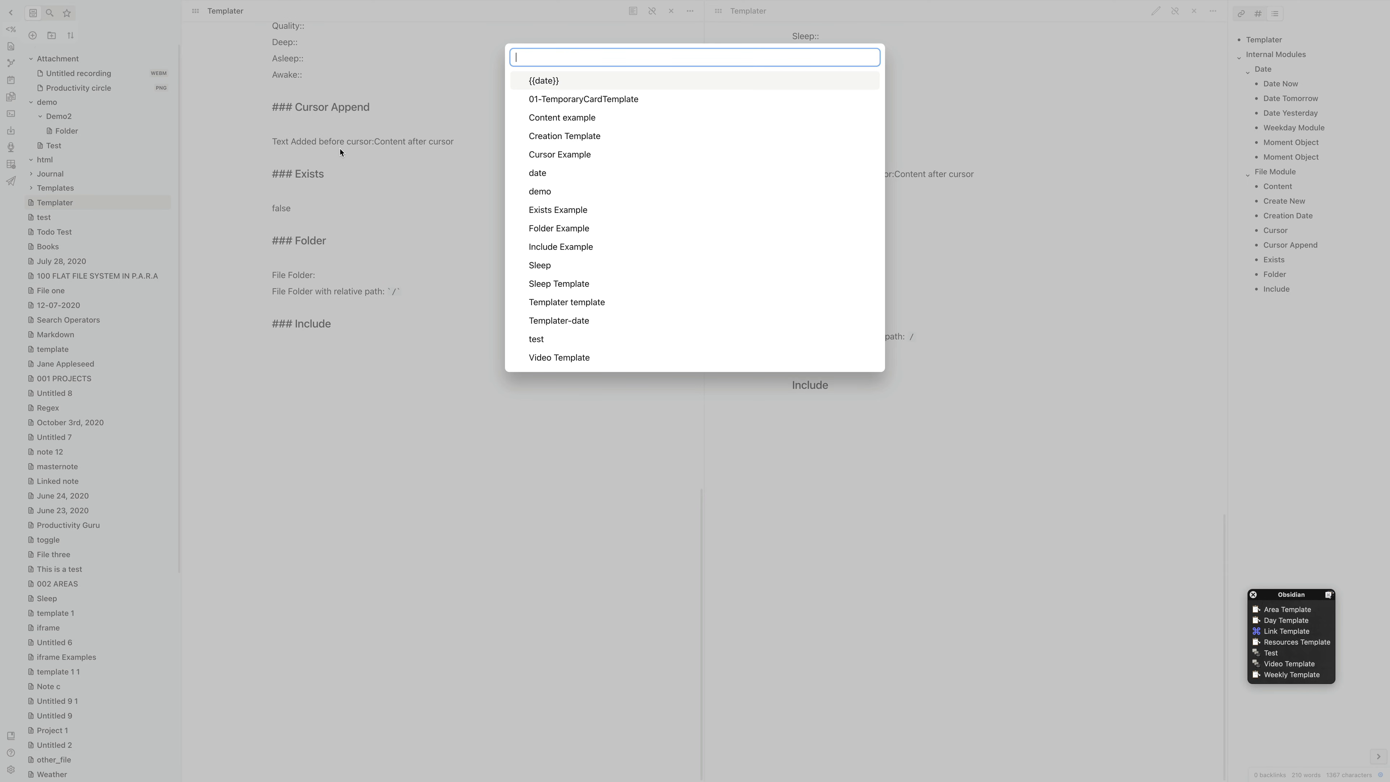
type("includ")
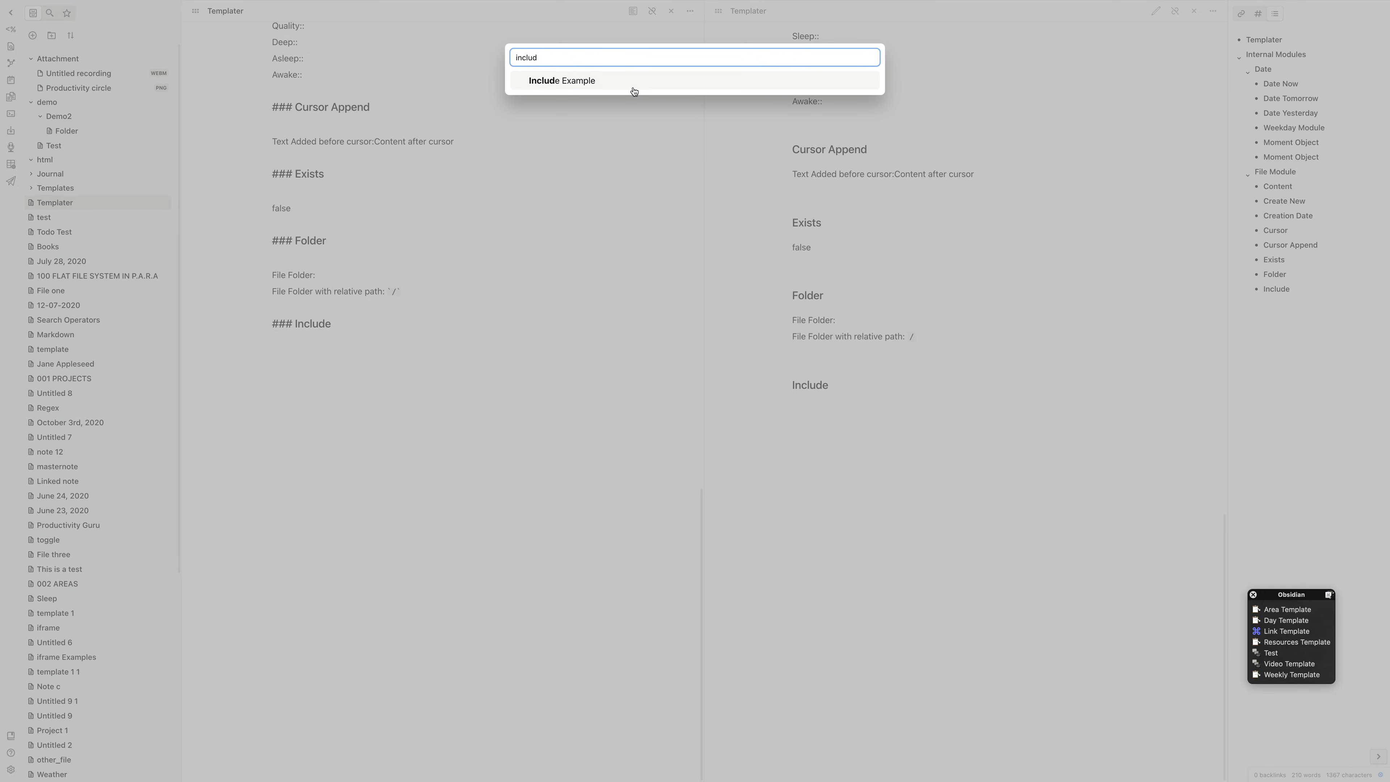
left_click(621, 87)
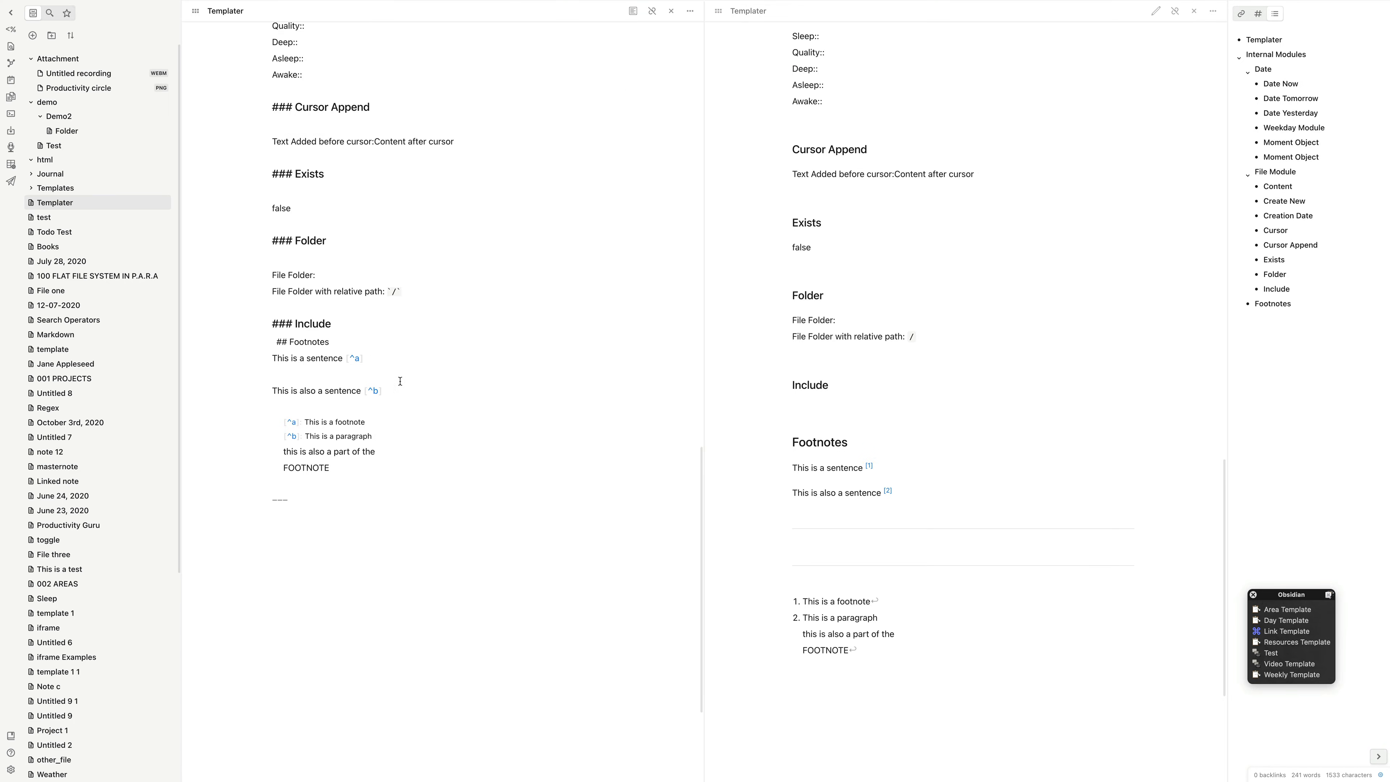
Step: Delete the inserted footnotes content under the Include heading and add a "### Last Modified Date" heading in its place
scroll(361, 428, "down", 3)
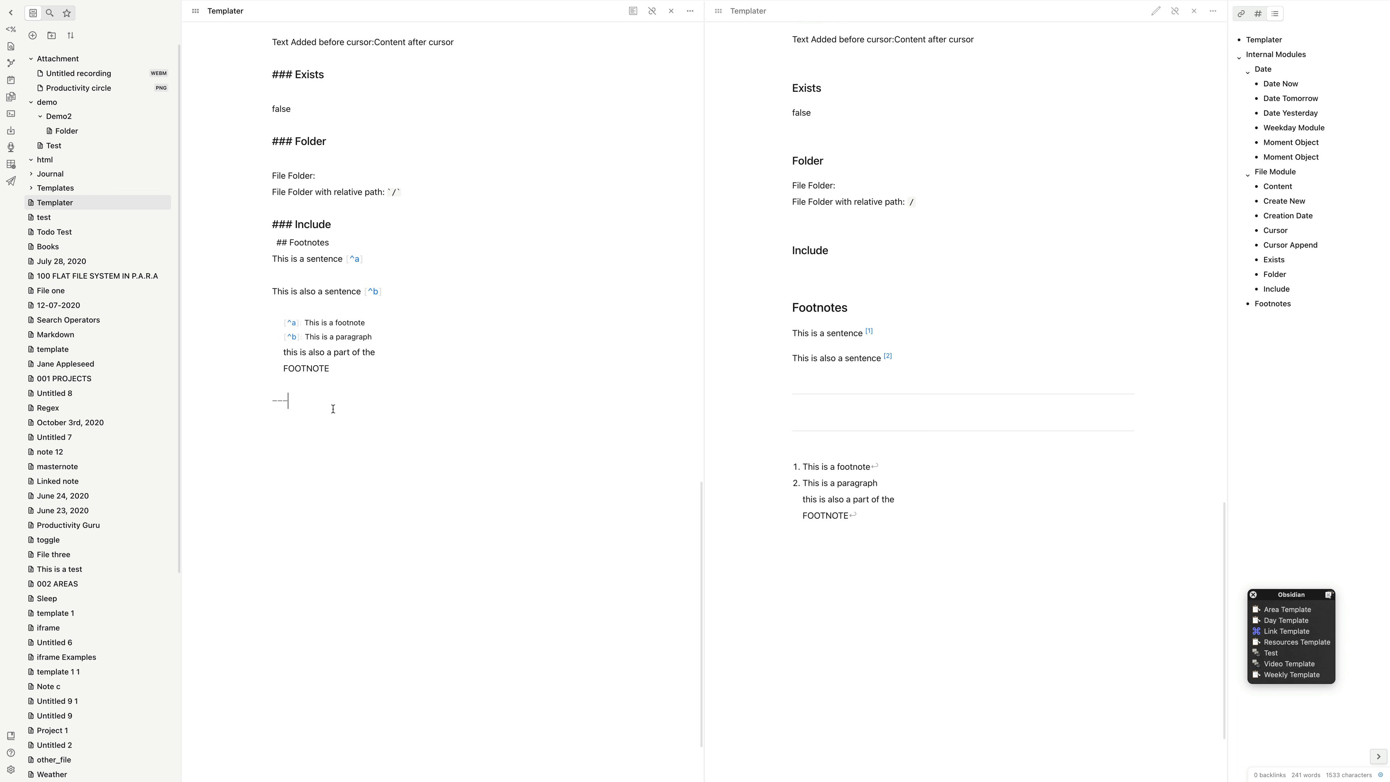
left_click_drag(333, 409, 274, 242)
key("BackSpace")
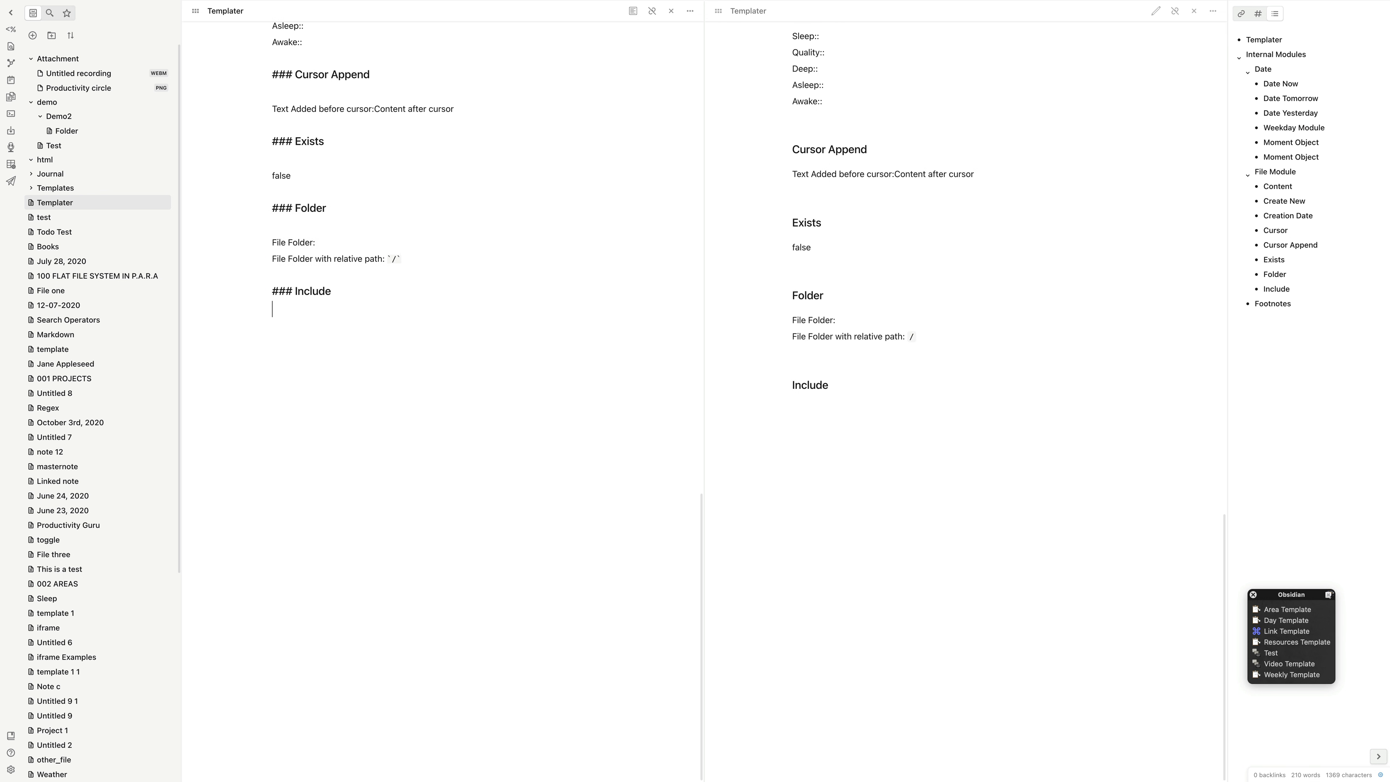
type("### Last Modified D")
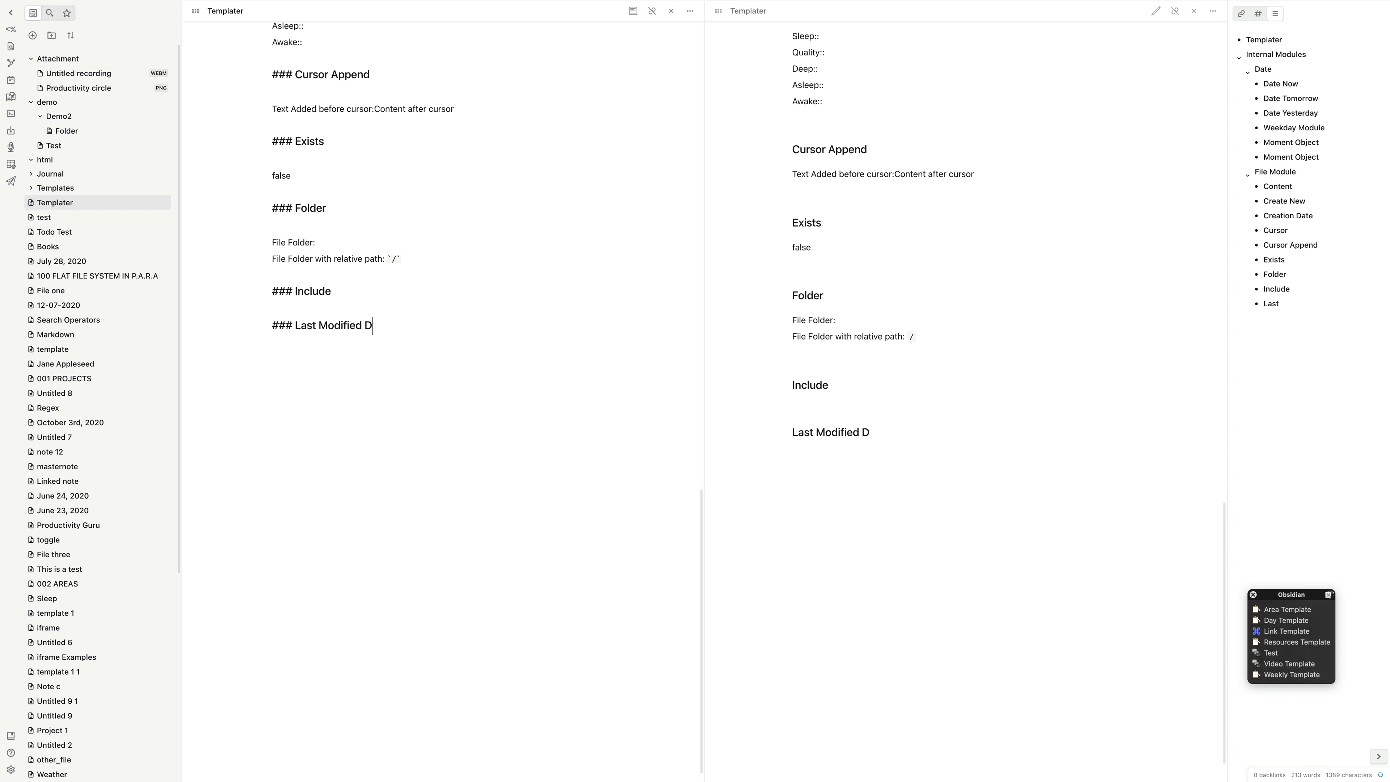
type("ate")
key("Return")
key("Return")
Step: Create a note named "Modified Date Example" in the Templates folder
right_click(52, 191)
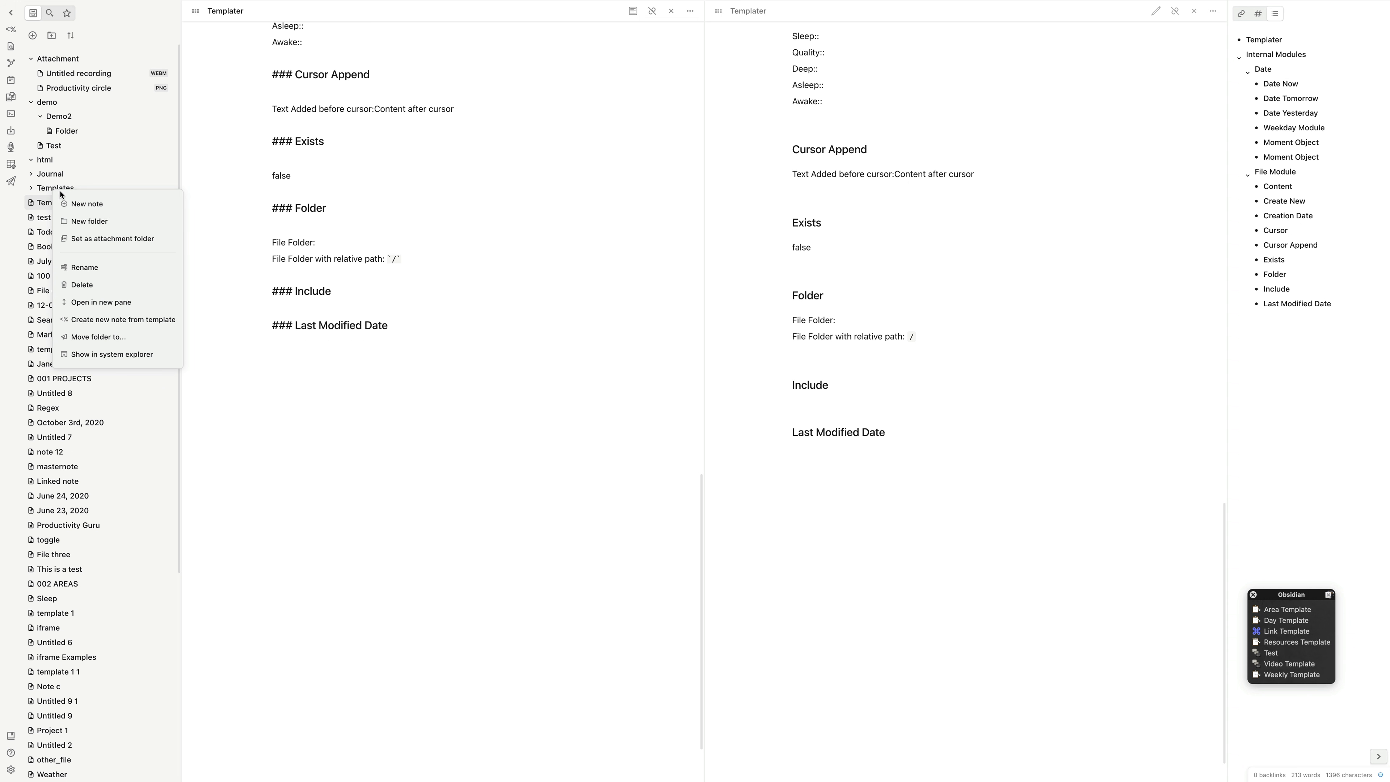
left_click(82, 202)
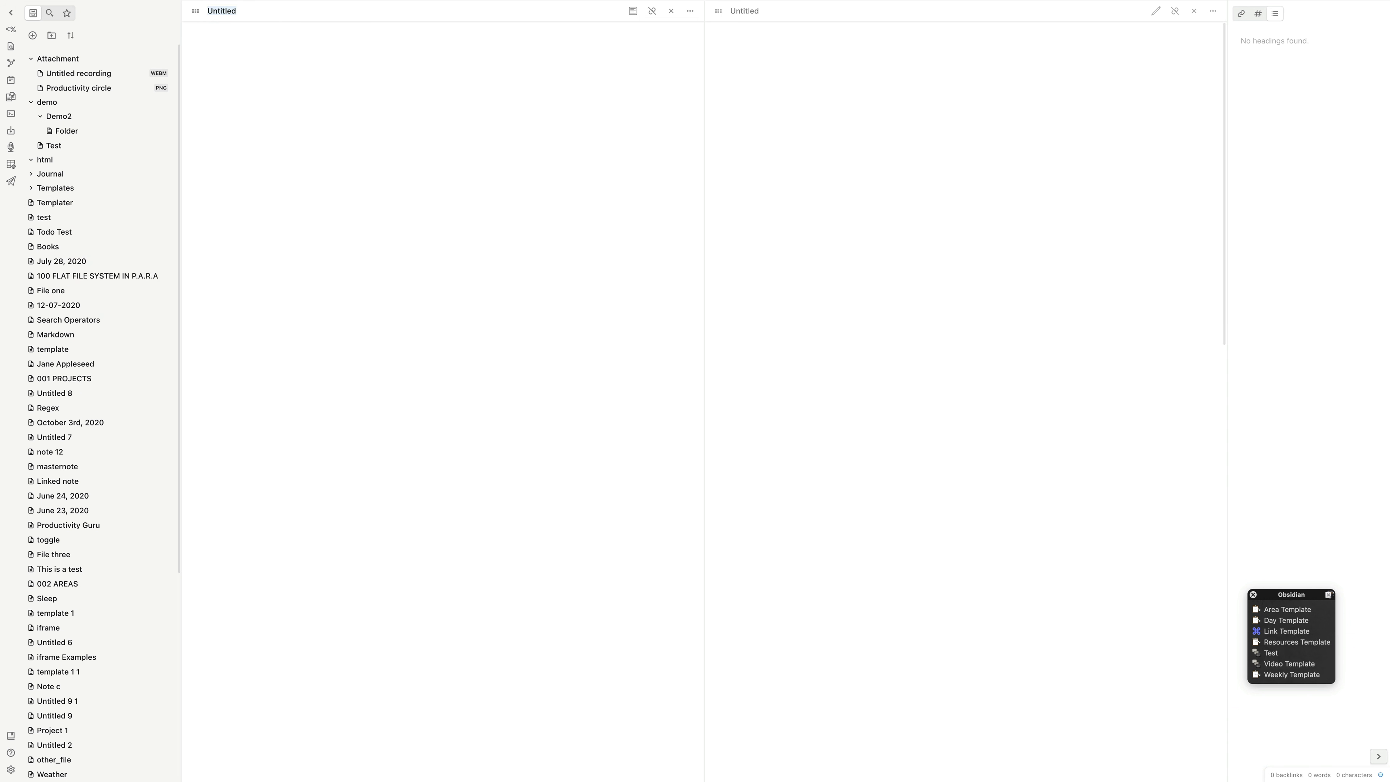
type("Modified Date Example")
key("Return")
Step: Enter the line "Last Modified Date: <% tp.file.last_modified_date() %>" in the Modified Date Example note
type("Las")
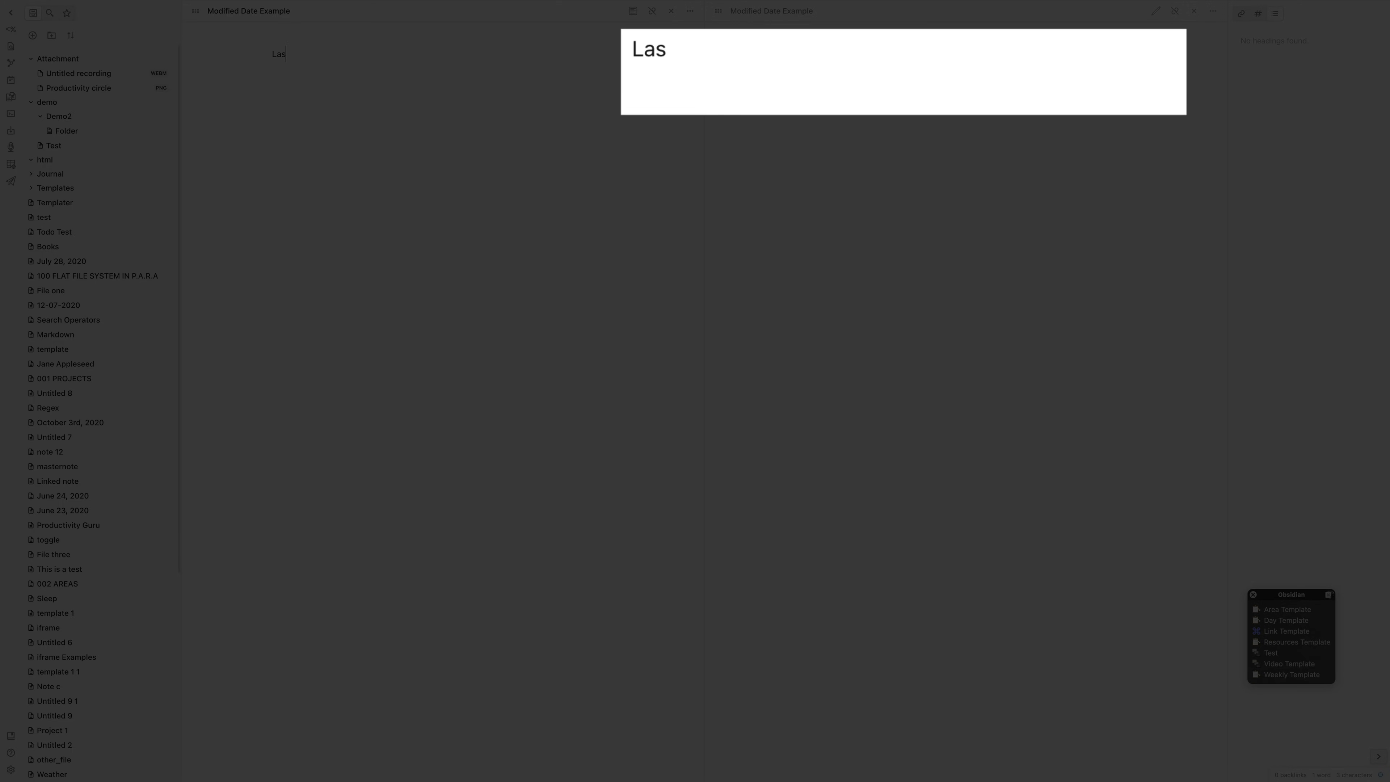
type("t Modified D")
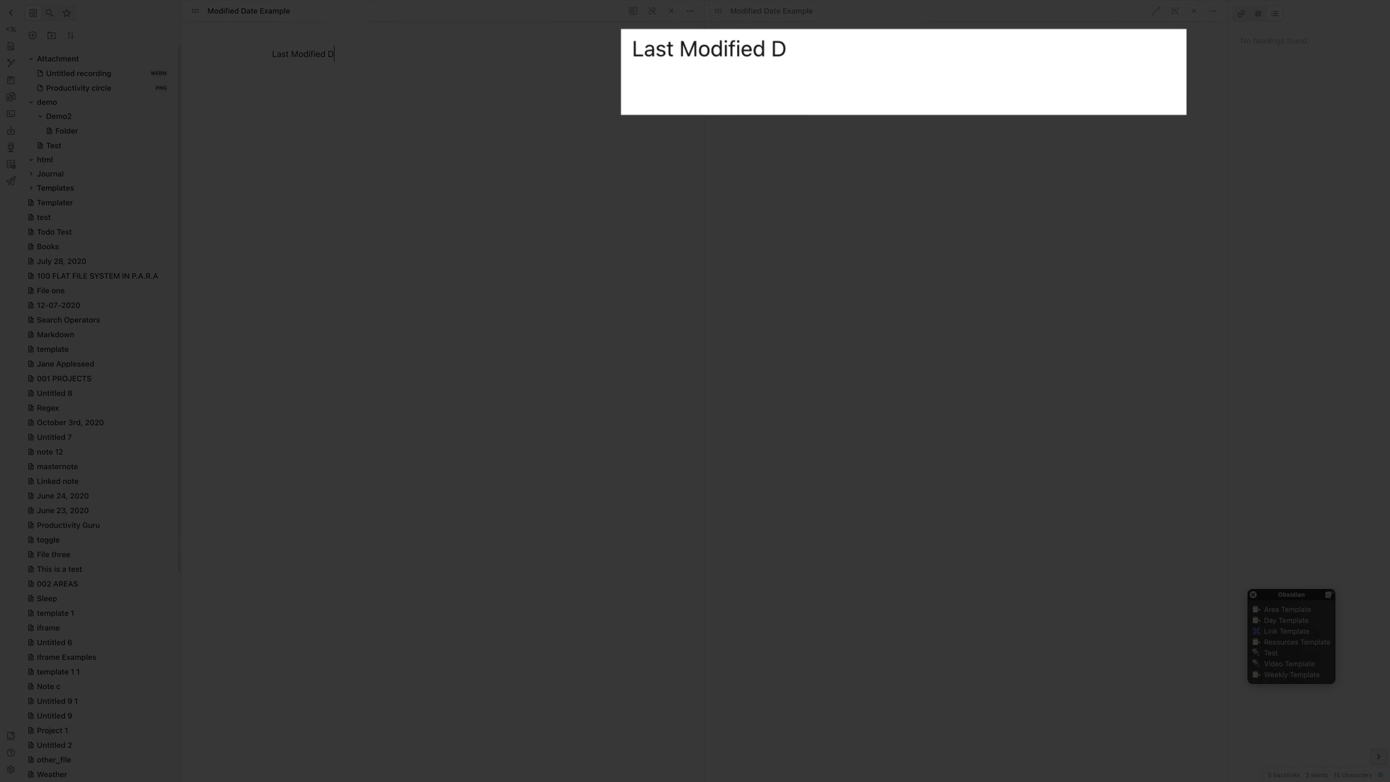
type("ate: <% tp.file.last_m")
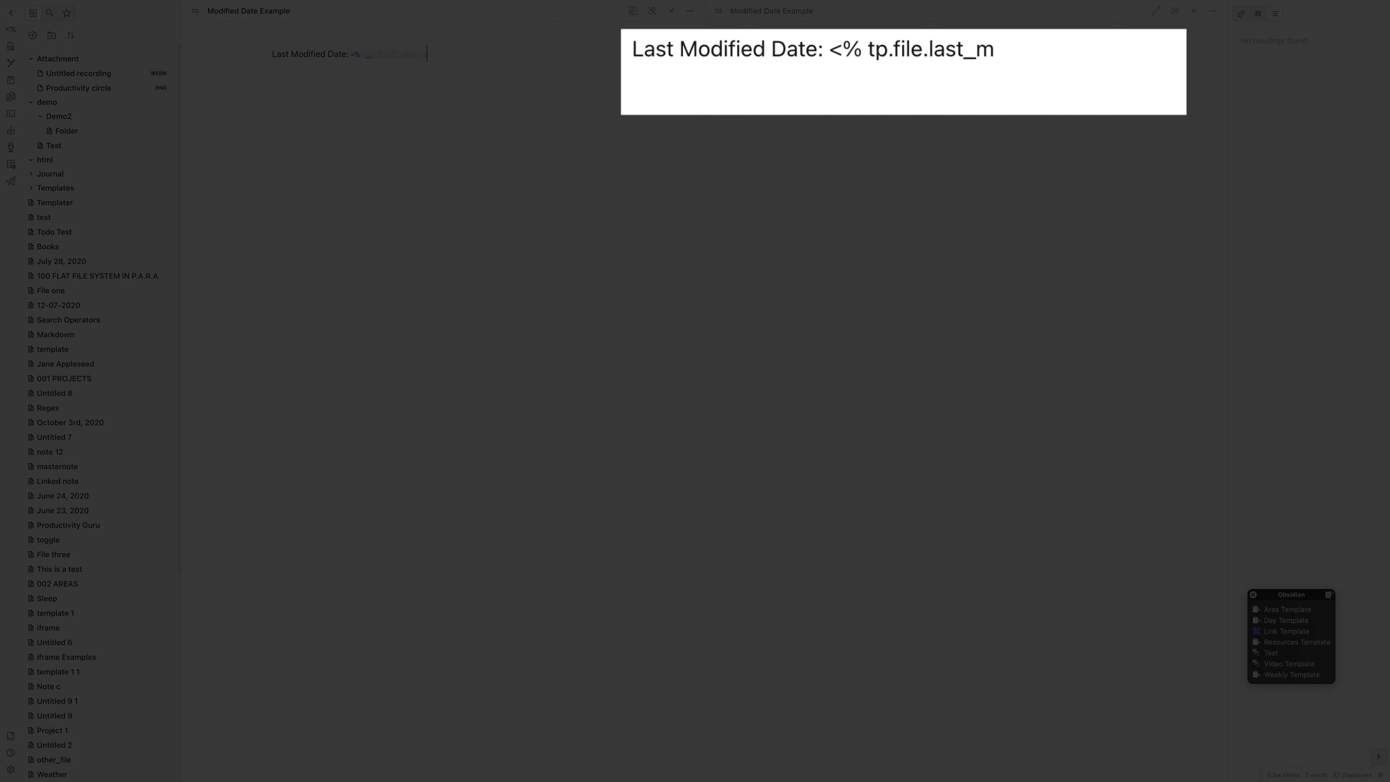
type("odified_date() %>")
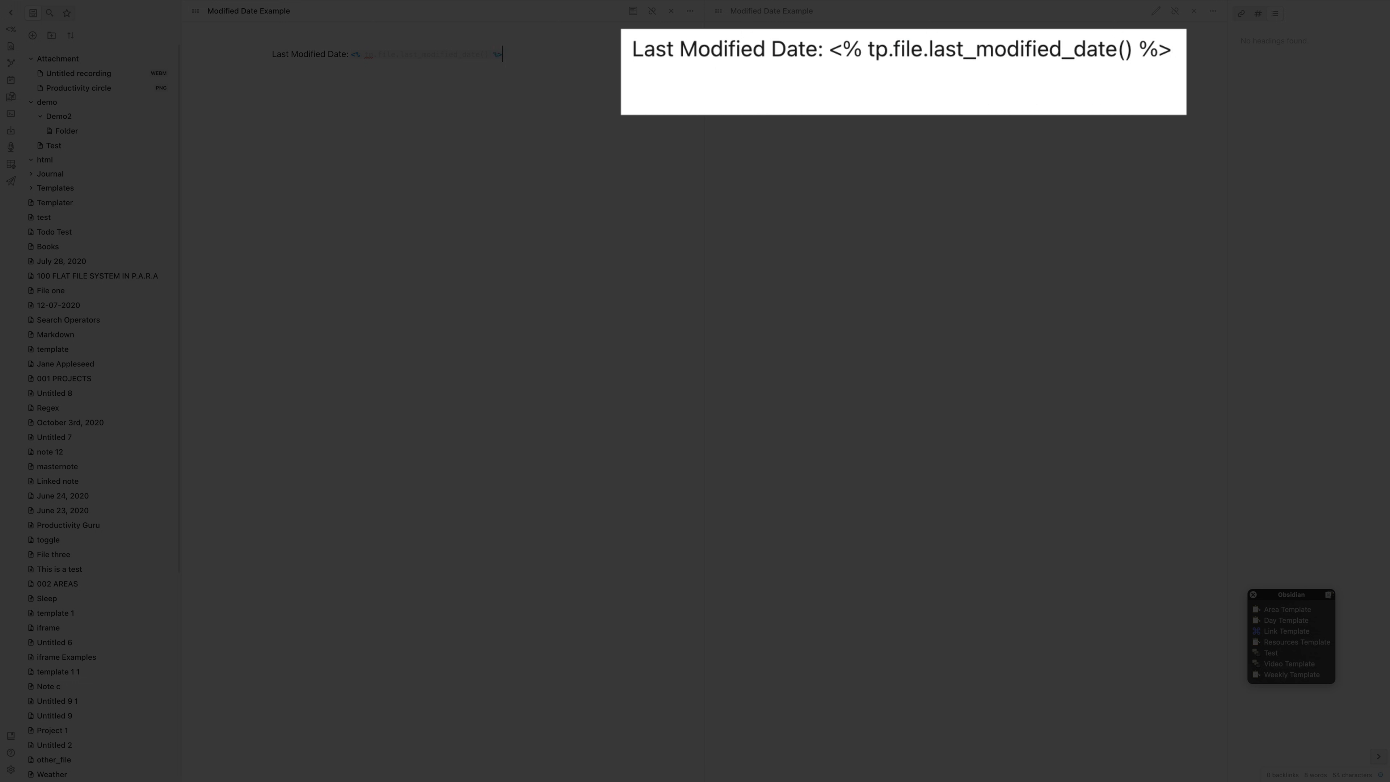
Step: Add a second line reading With Format: <% tp.file.last_modified_date("MMMM Do, YYYY") %> to the Modified Date Example note
key("Return")
type("<% tp.file.last_modifi")
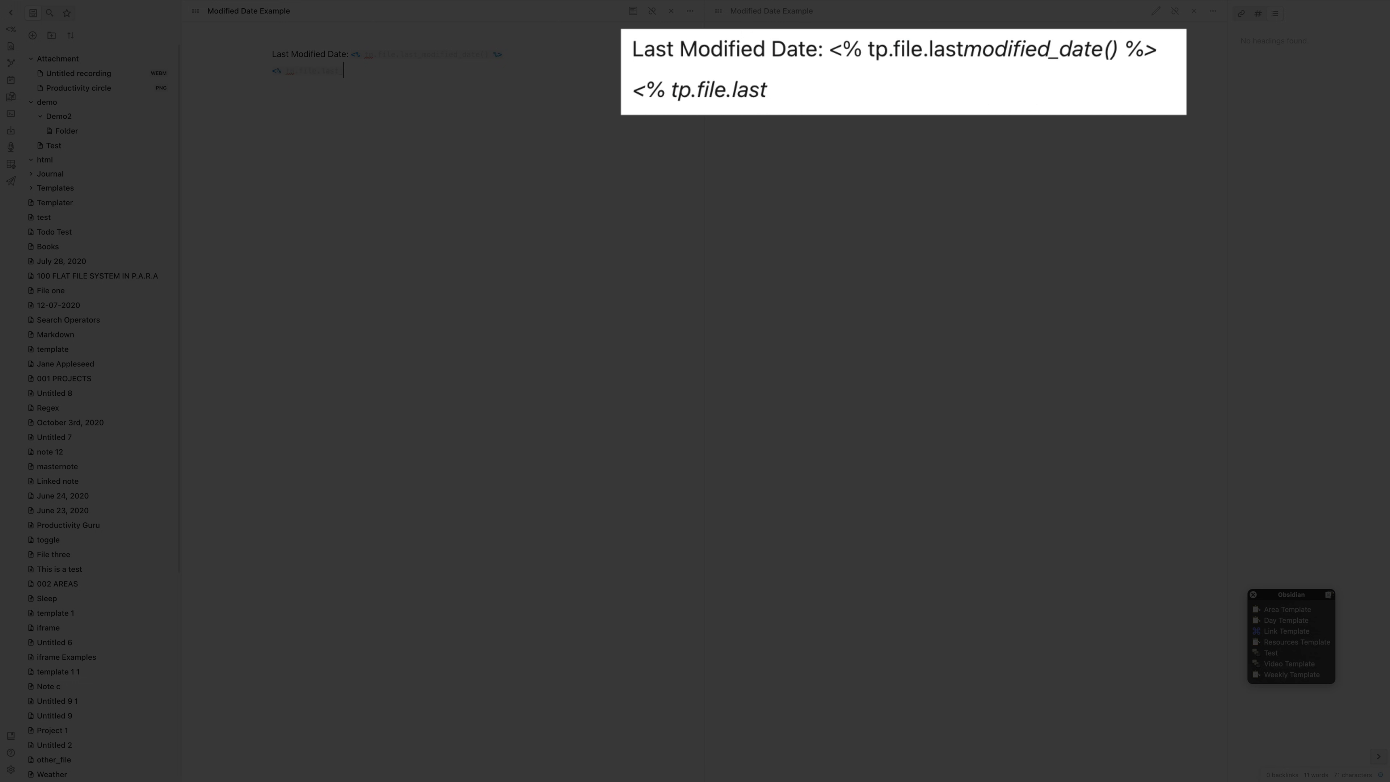
type("ed_dat")
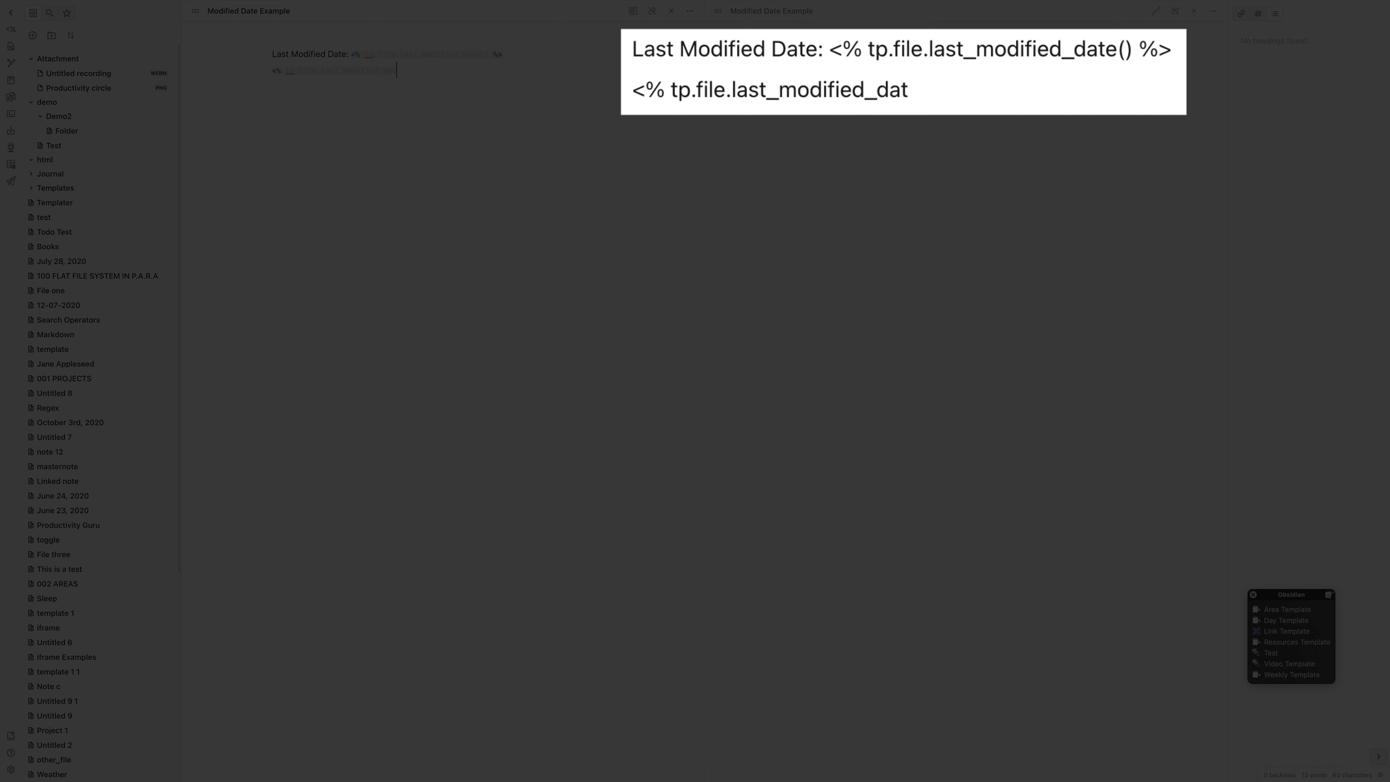
type("e(\"MMMM Do, YYYY\")")
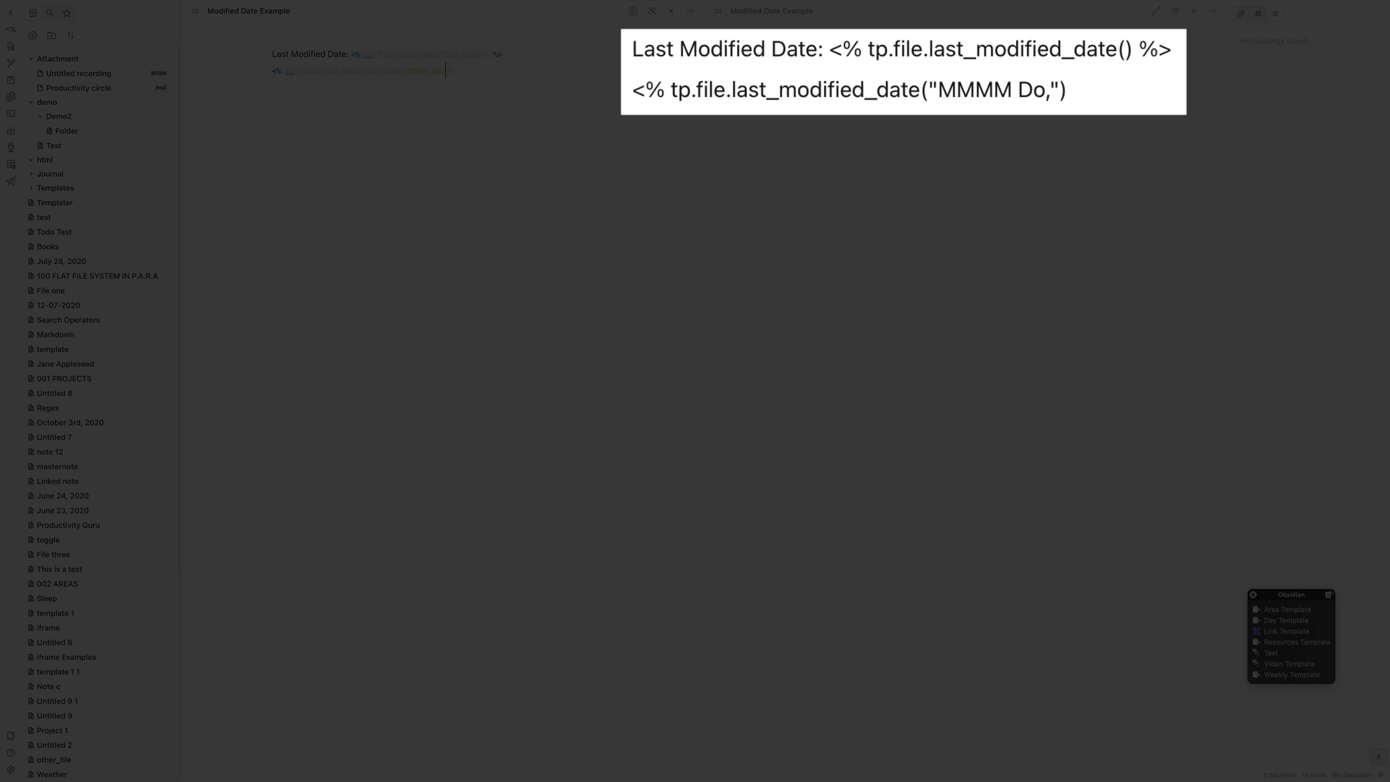
type(" %>")
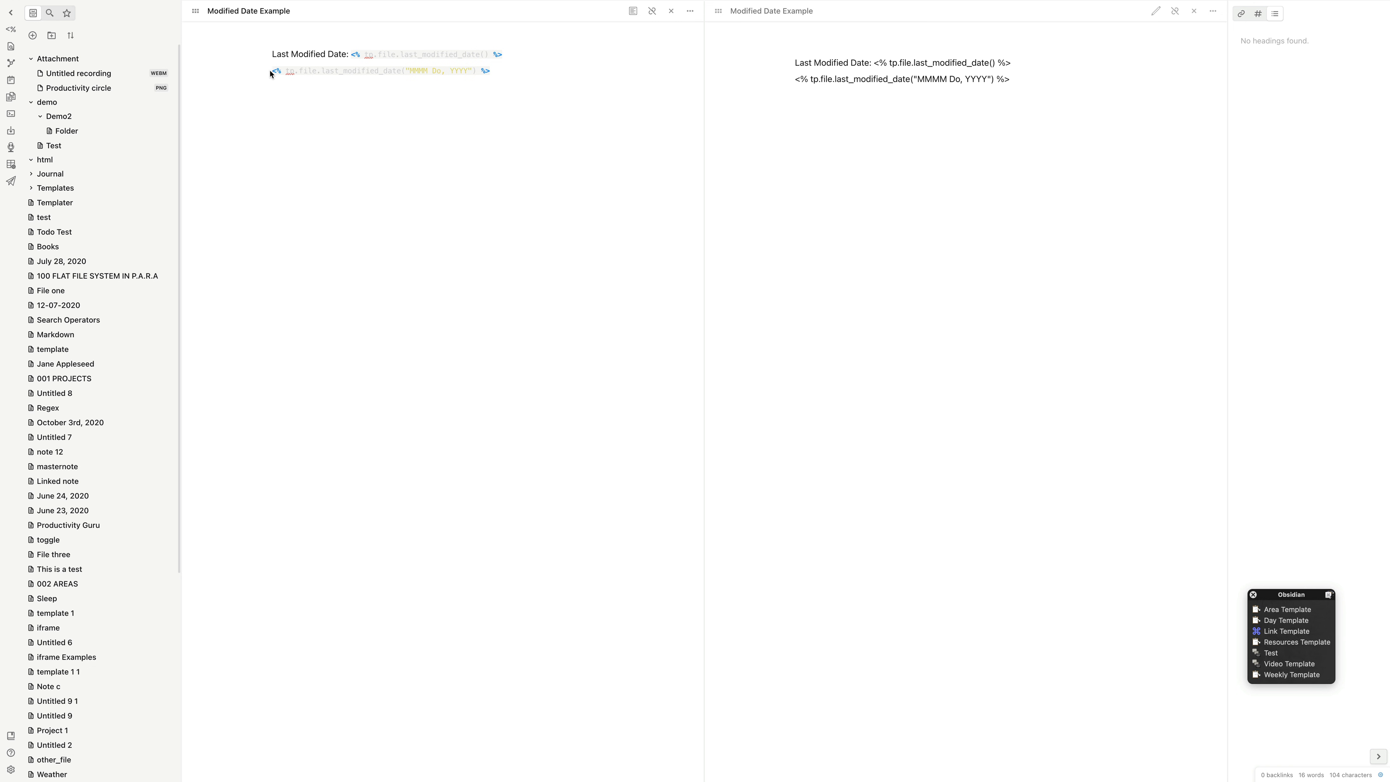
left_click(272, 71)
type("With Forma")
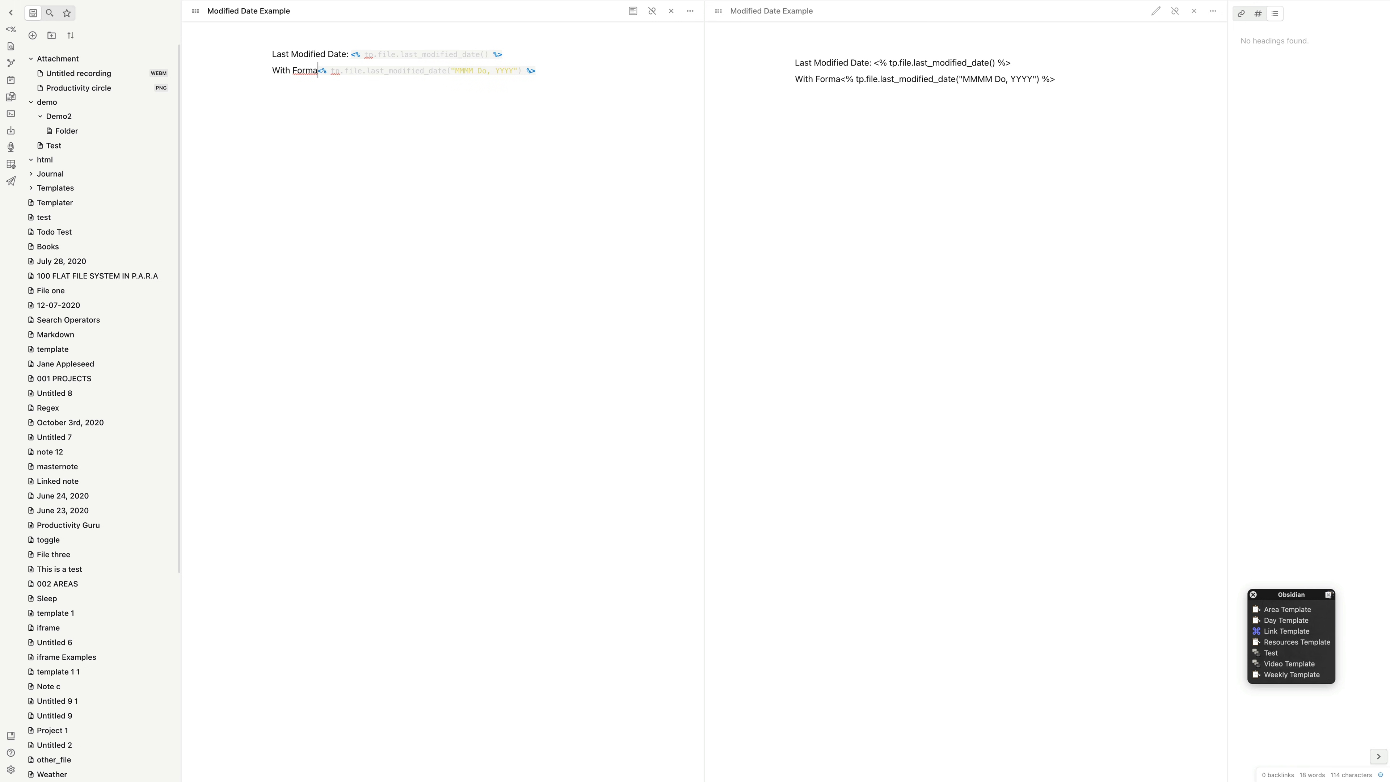
type("t:")
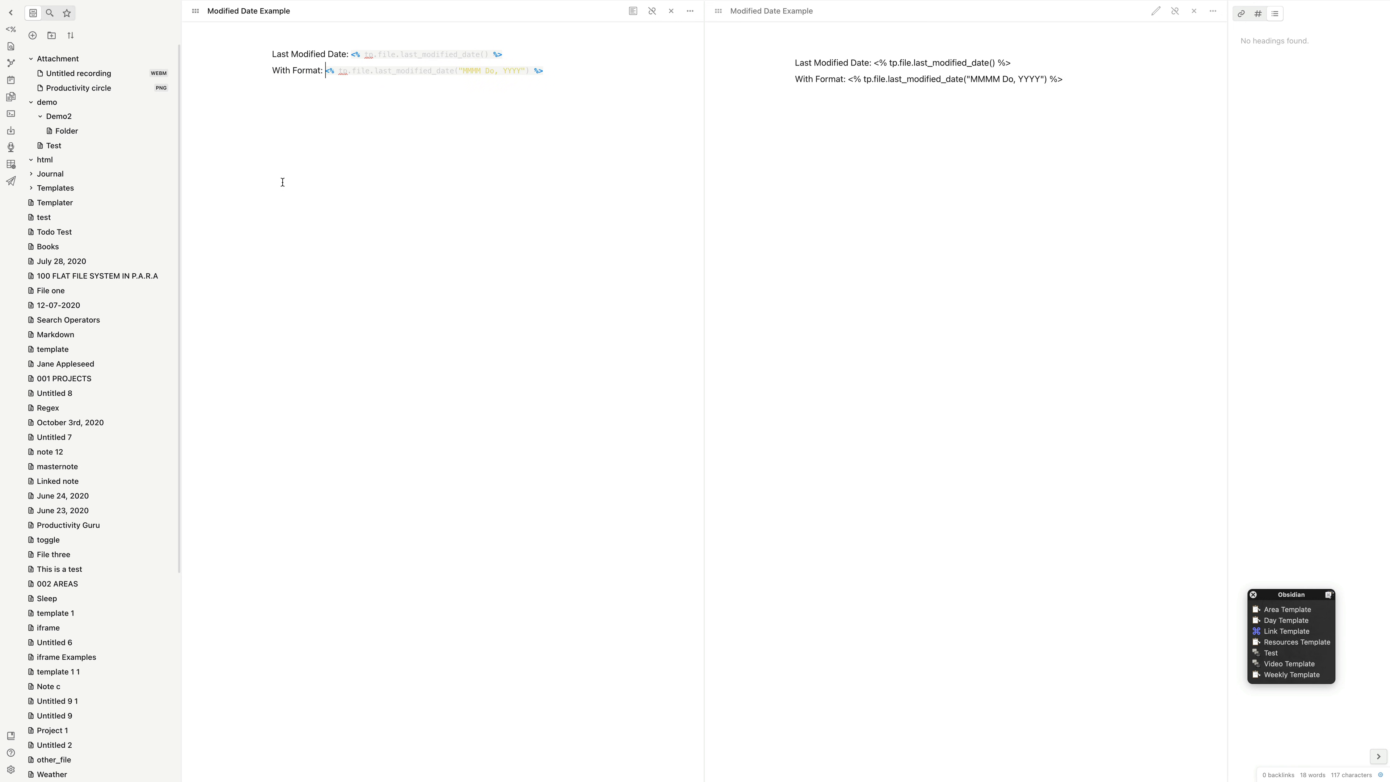
Step: Insert the Modified Date Example template under the Last Modified Date heading of the Templater note
left_click(54, 203)
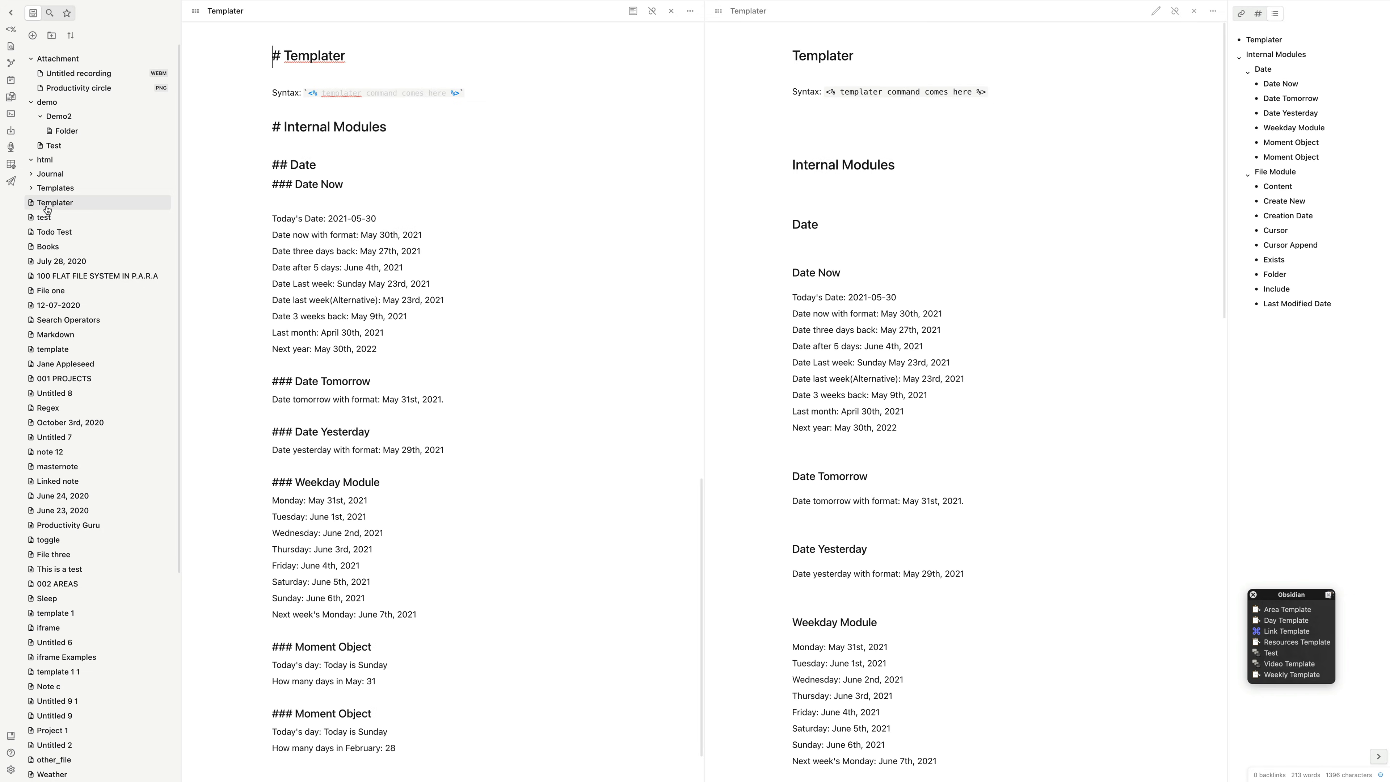
scroll(419, 493, "down", 10)
scroll(417, 499, "down", 12)
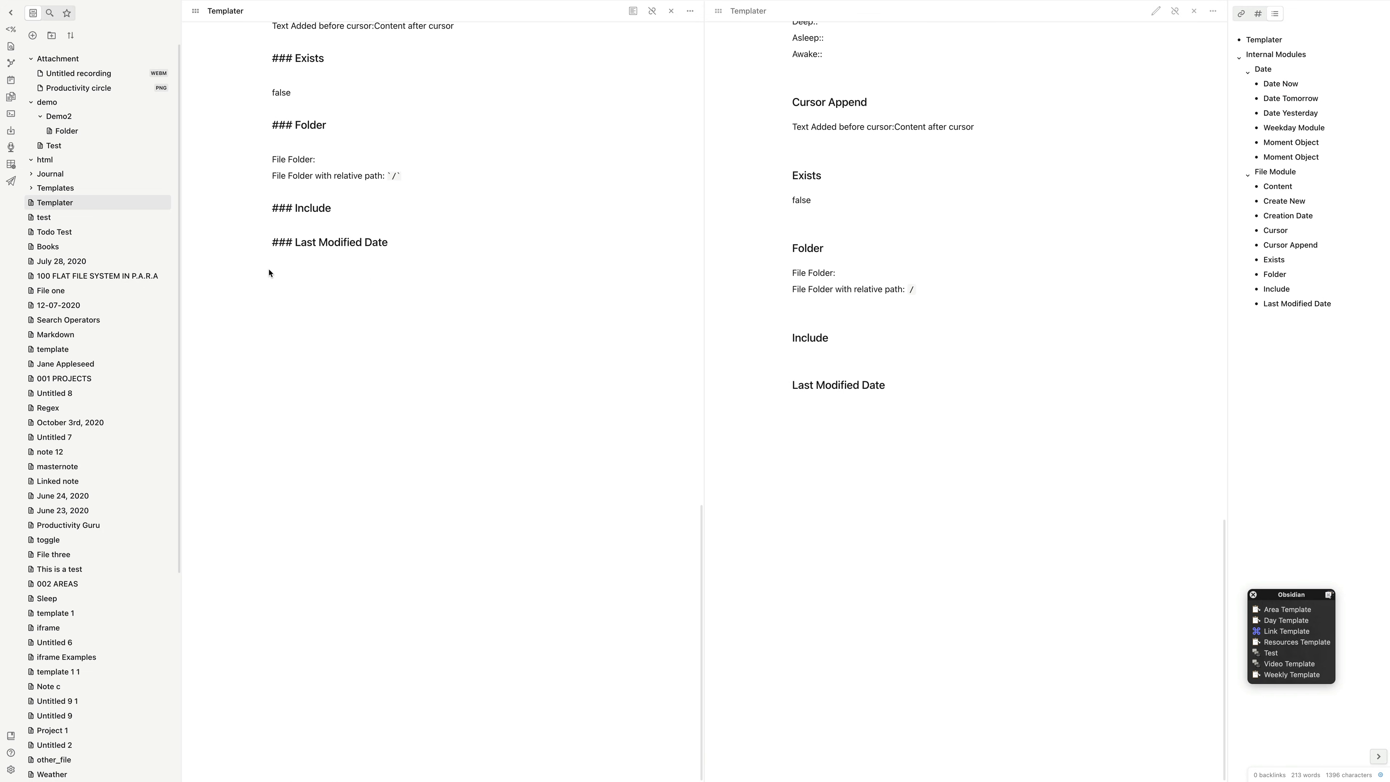
left_click(11, 31)
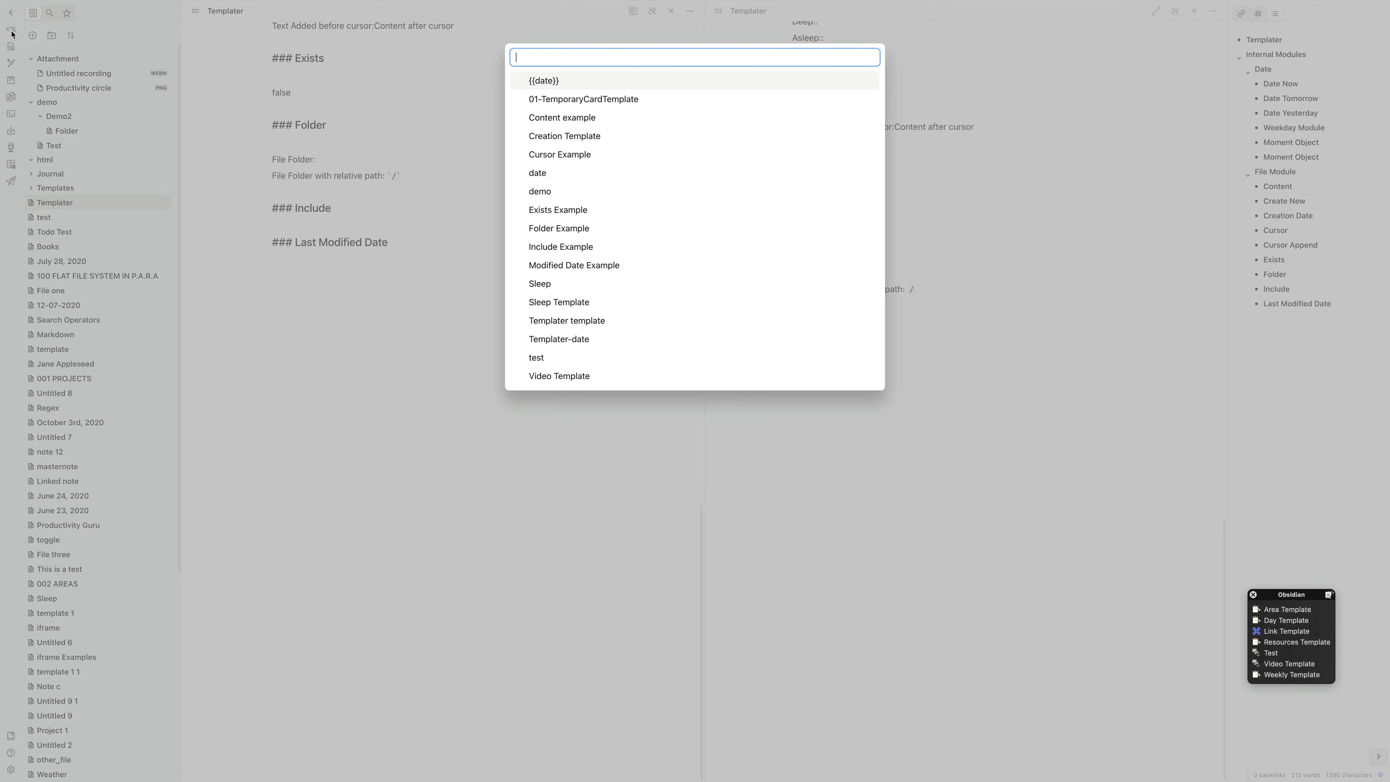
type("modi")
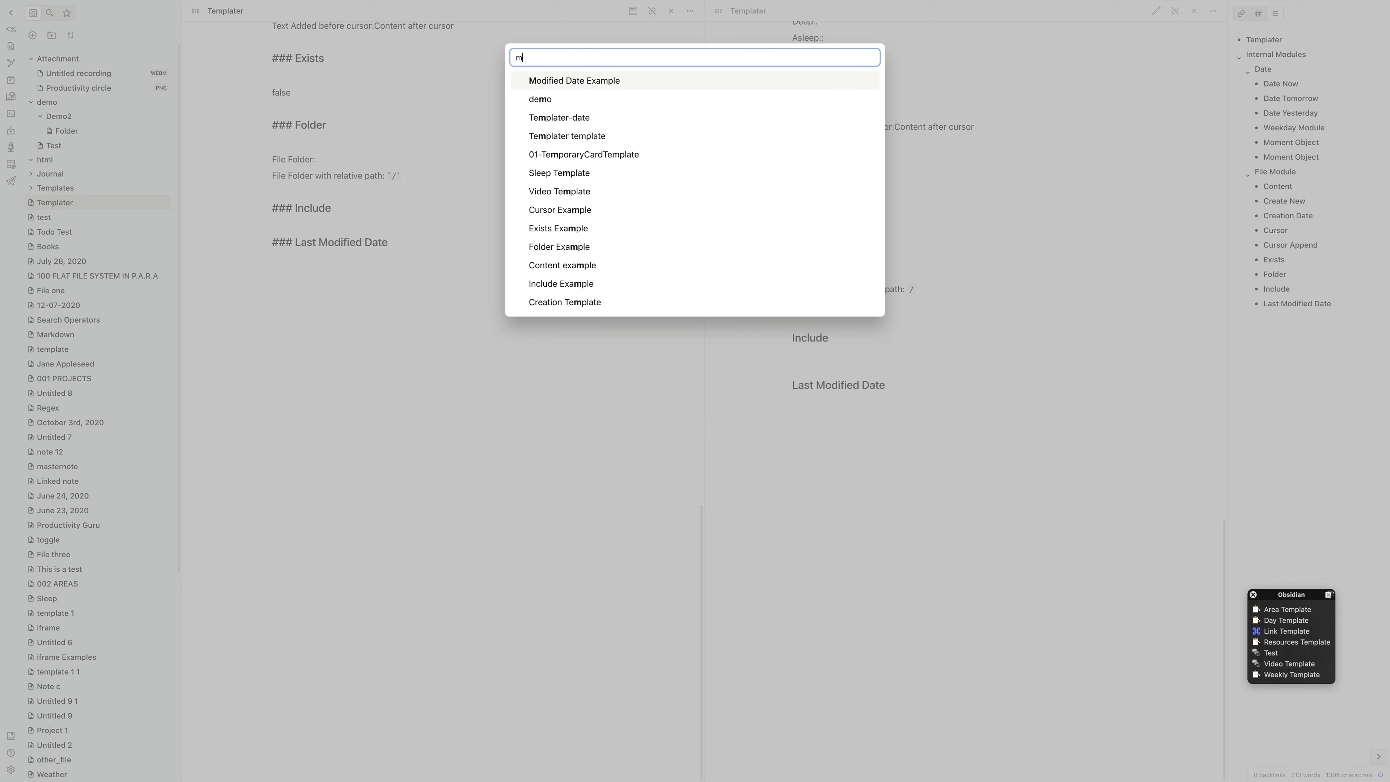
left_click(637, 82)
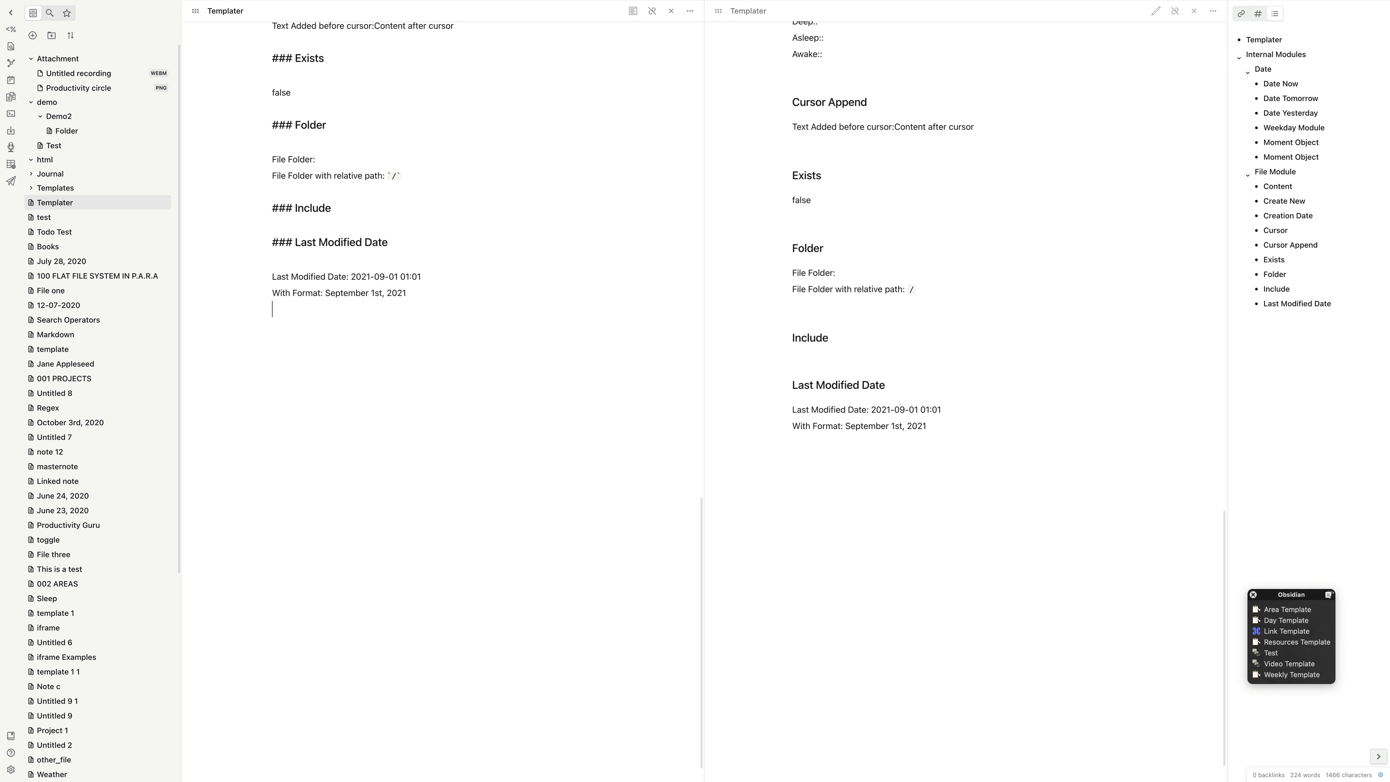
Step: Add a "### Title" heading below the last modified date lines in the Templater note
key("Return")
type("### Title")
key("Return")
Step: Create a note named "Title Example" in the Templates folder containing the command <% tp.file.title %>
right_click(130, 188)
left_click(143, 203)
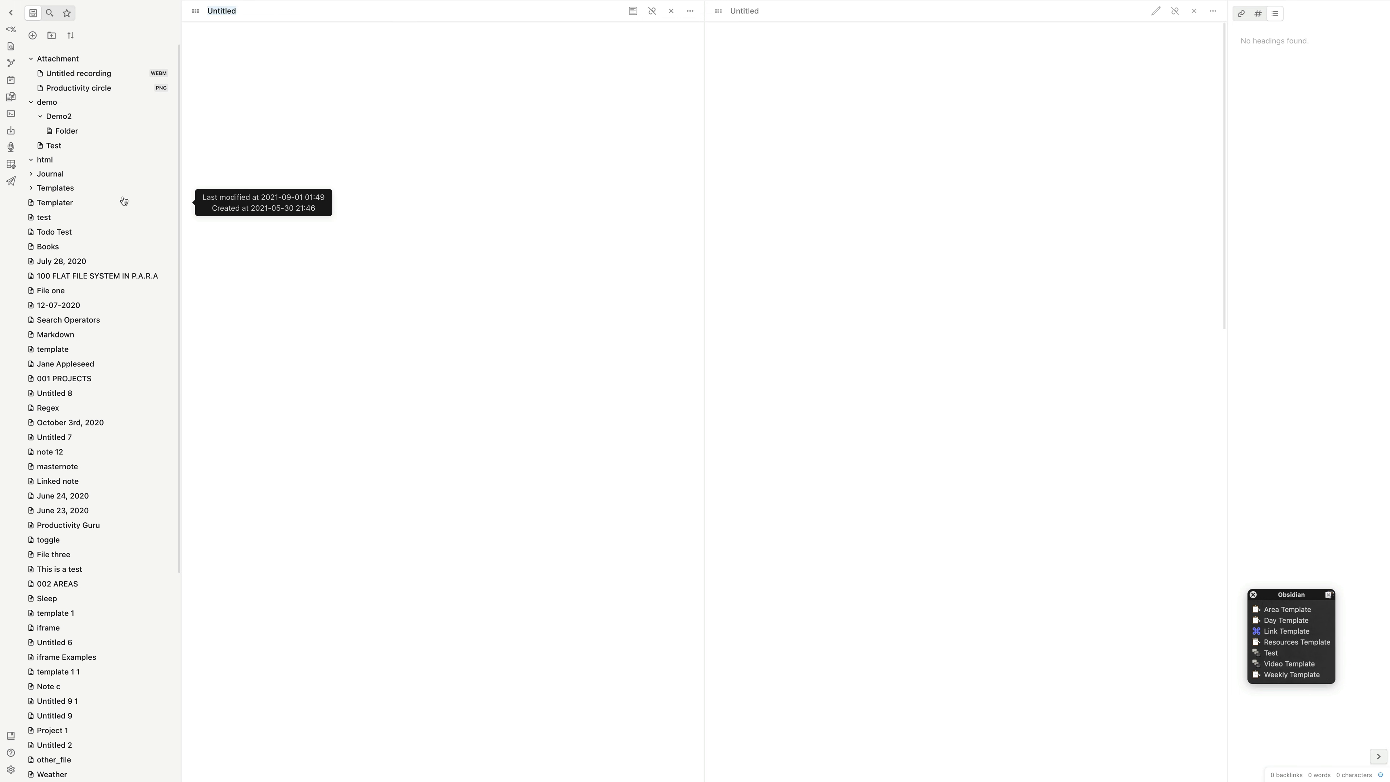
type("Title Example")
key("Return")
type("<%")
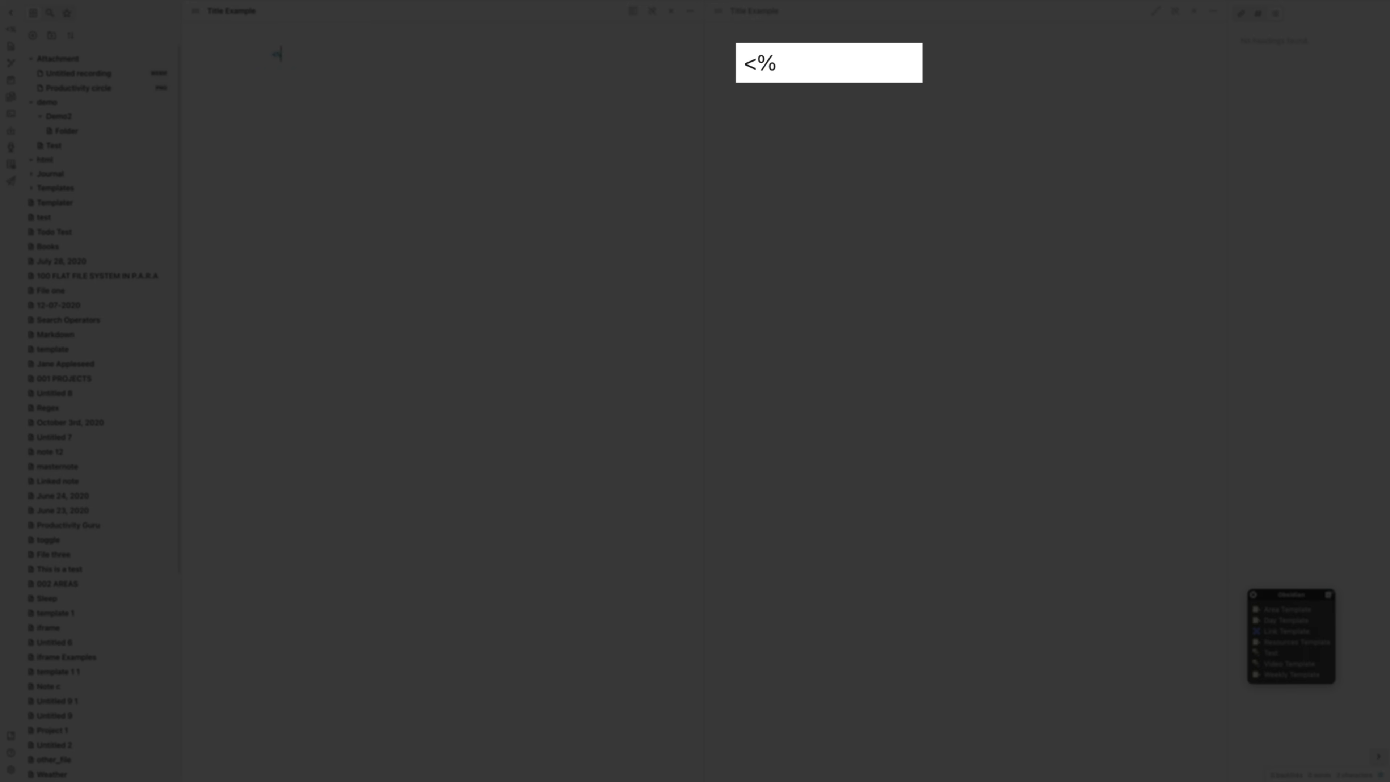
type(" tp.file.title %>")
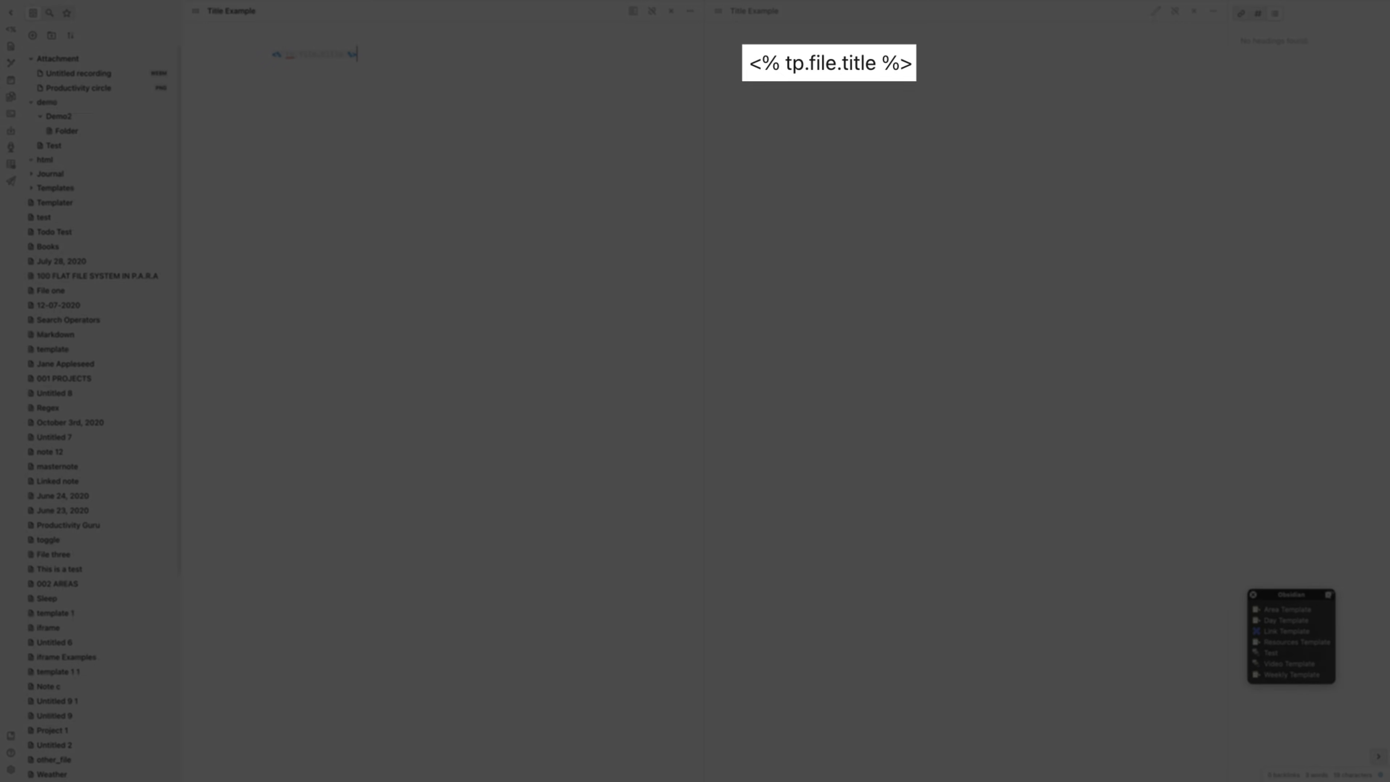
Step: Insert the Title Example template under the Title heading of the Templater note
left_click(45, 203)
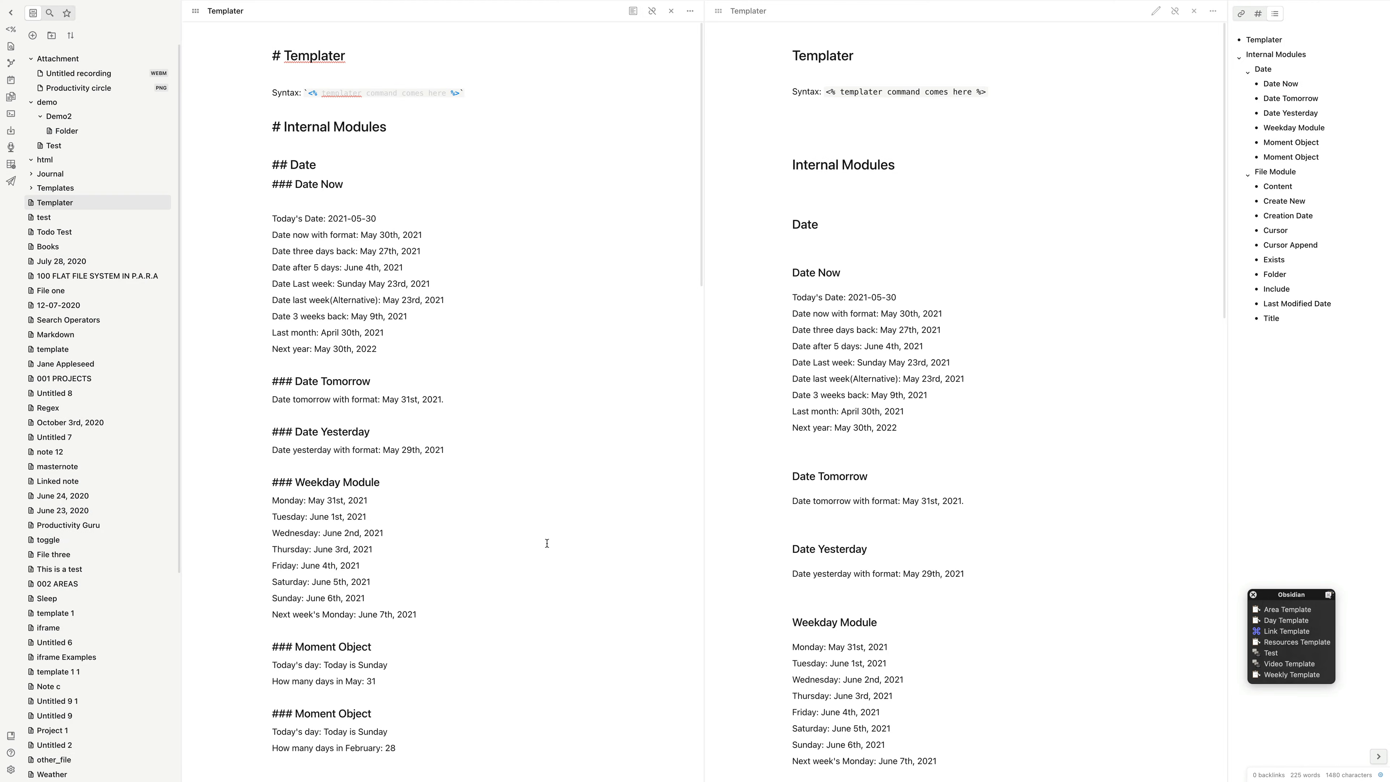
scroll(474, 509, "down", 20)
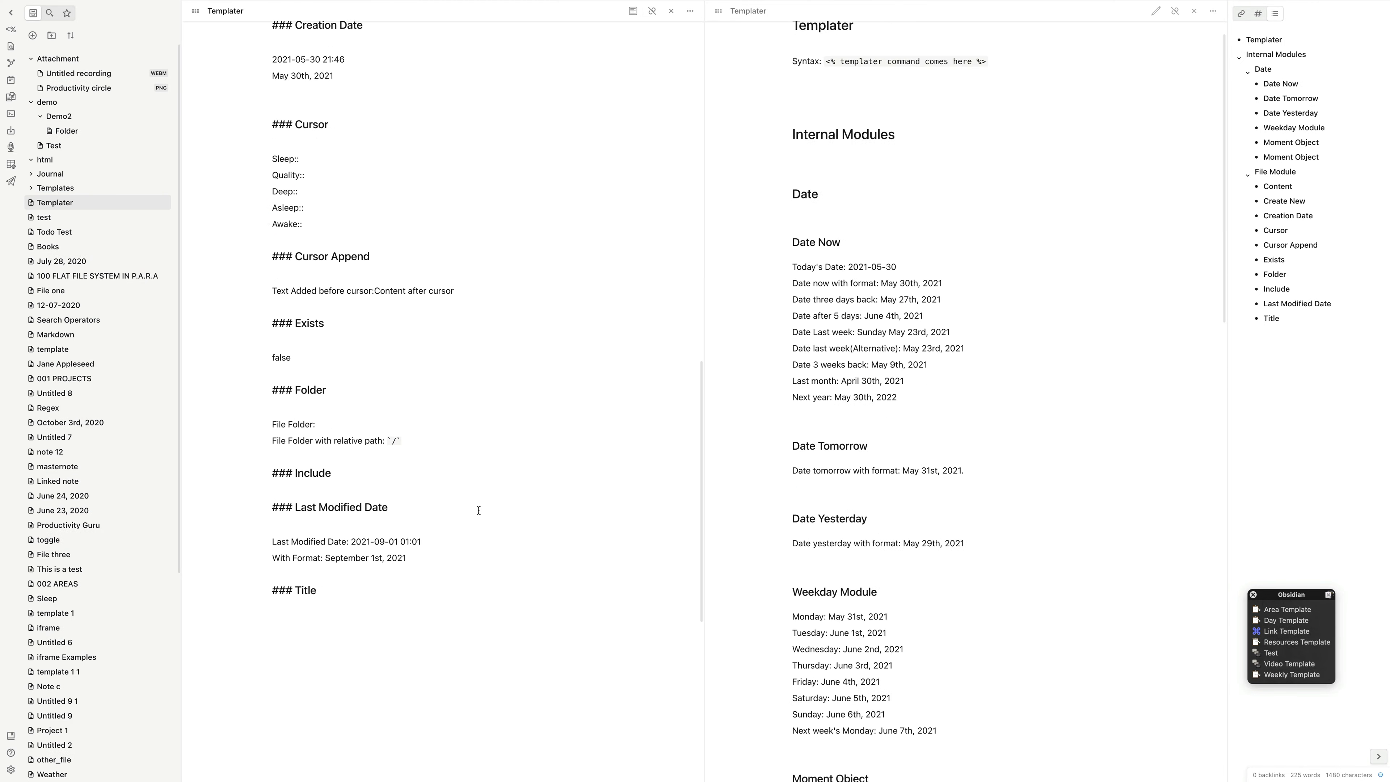
scroll(318, 235, "down", 1)
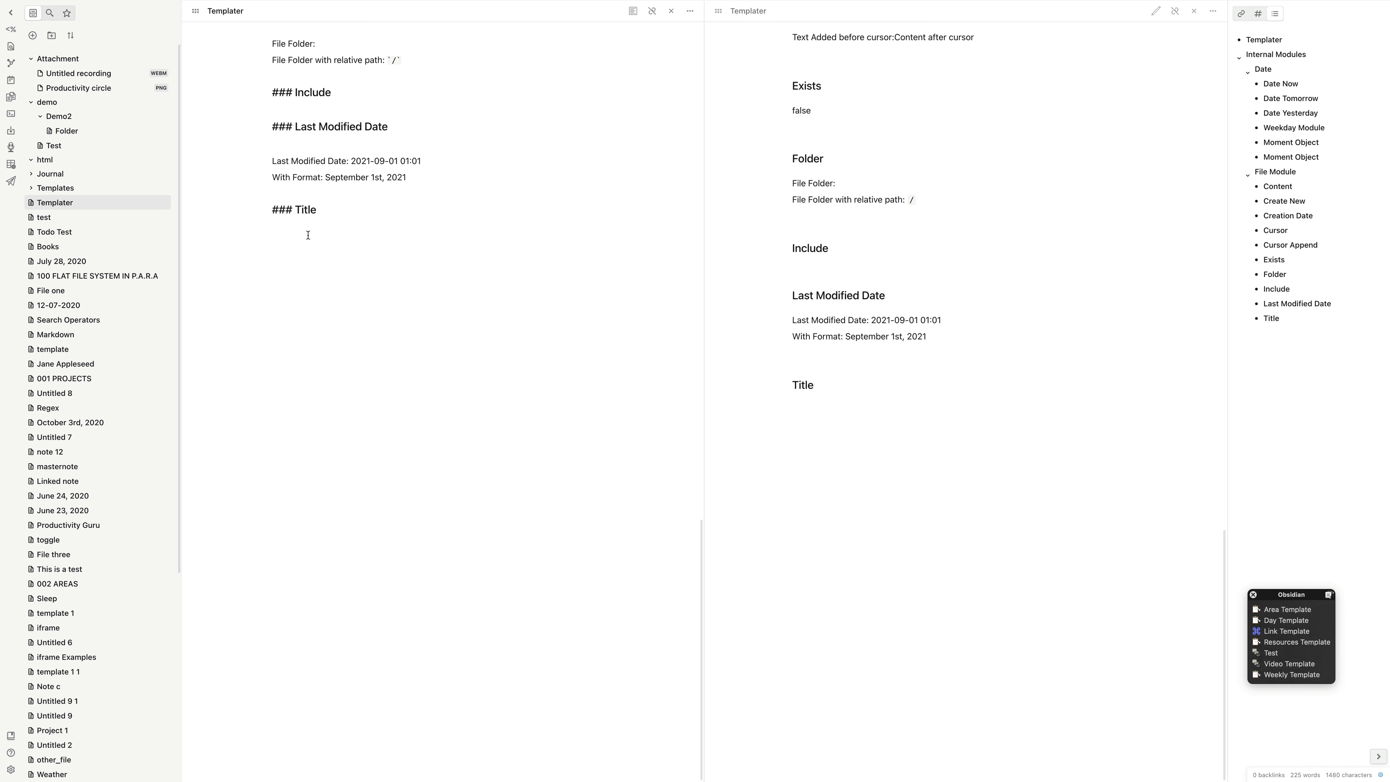
left_click(11, 29)
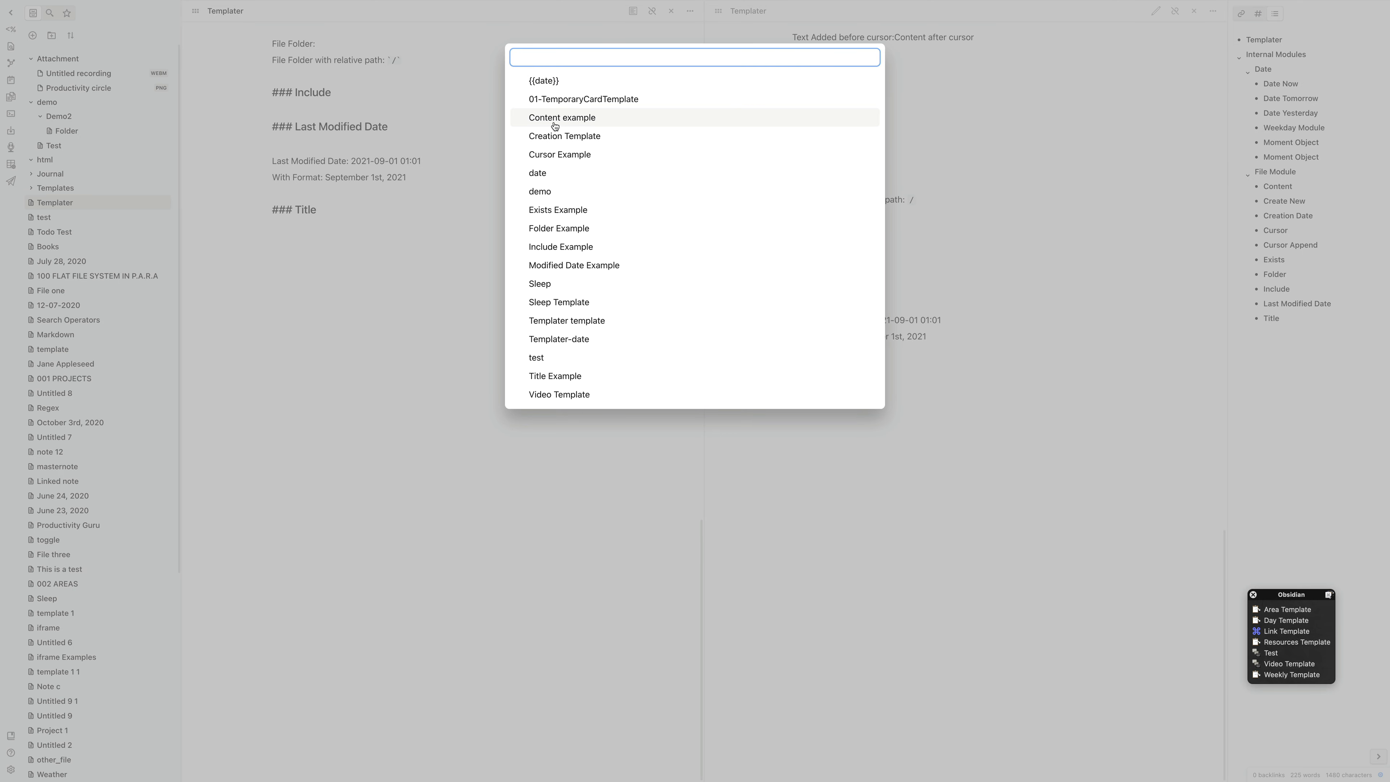
type("title")
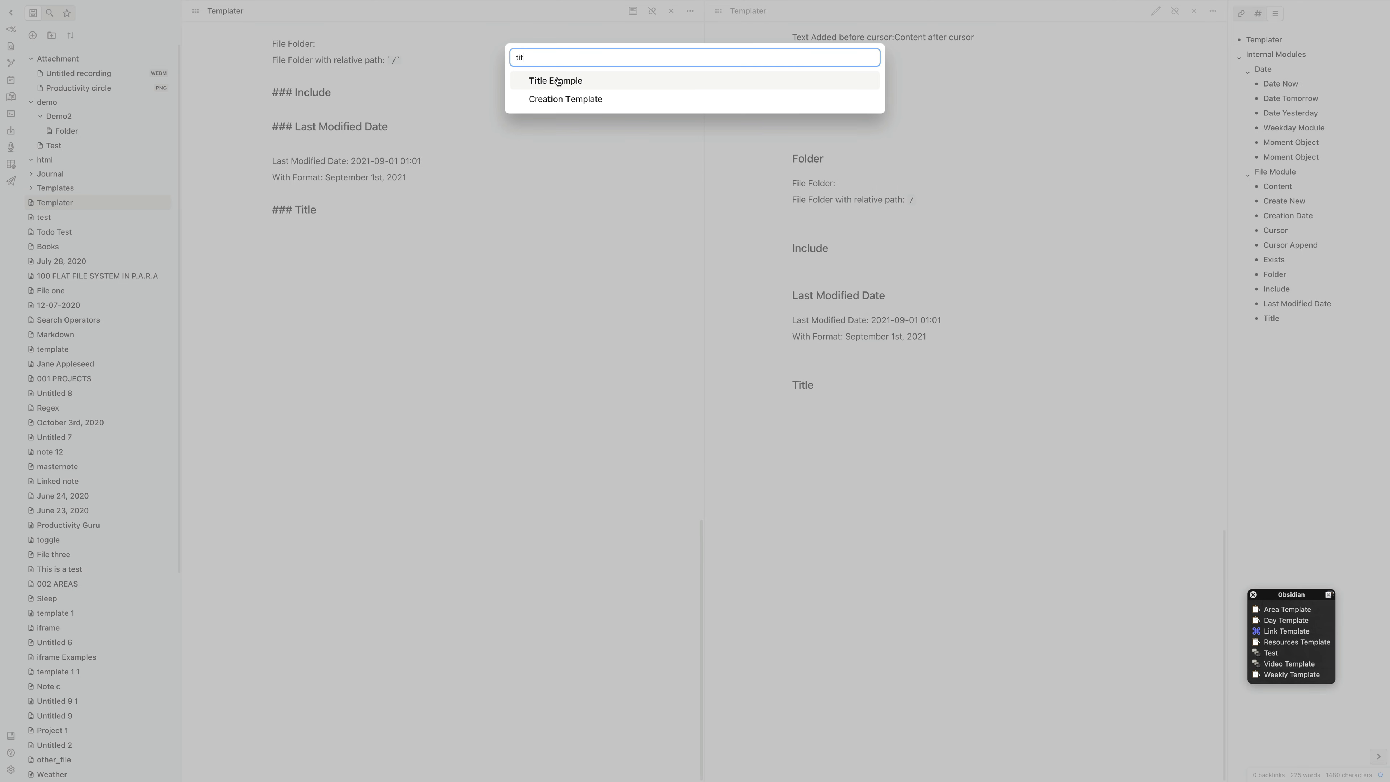
left_click(558, 81)
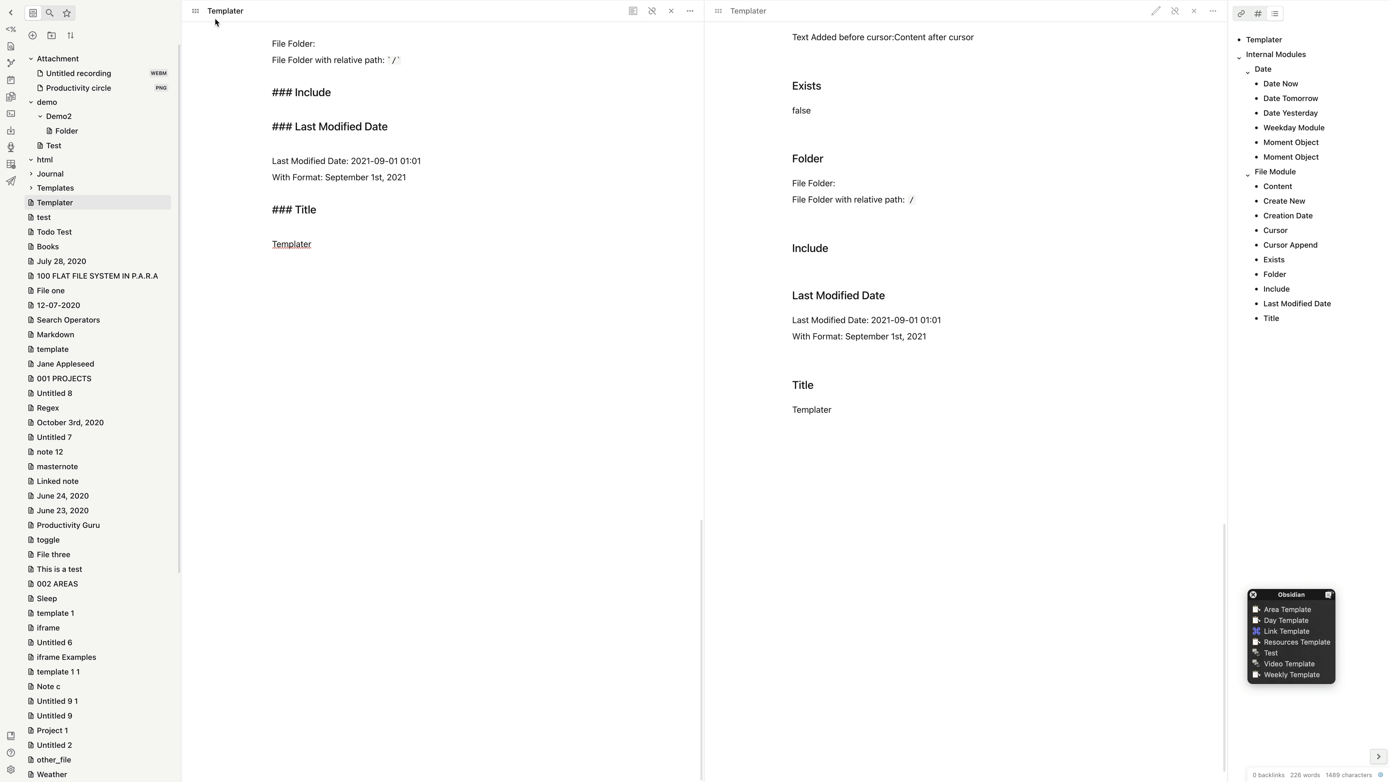
Step: Open the Books note and insert the Title Example template into it
left_click(73, 249)
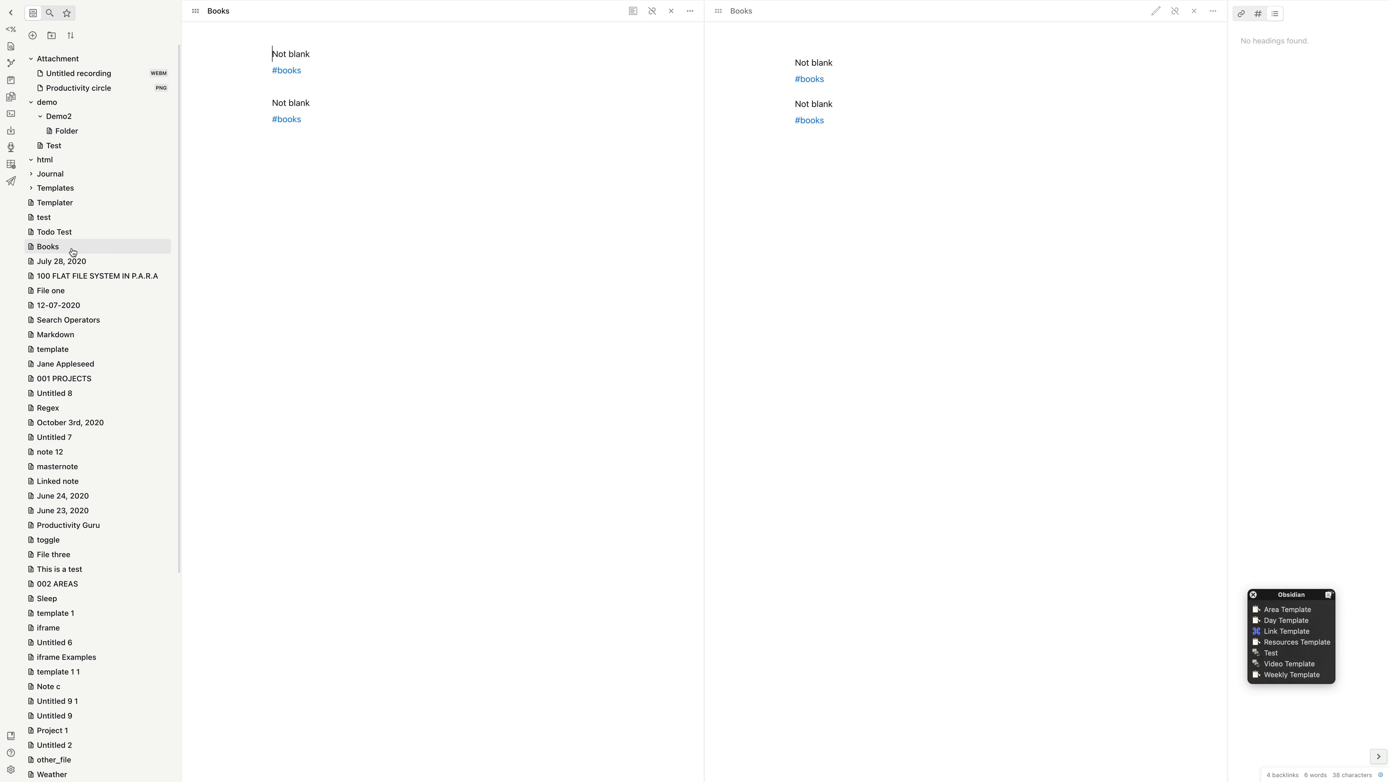
left_click(10, 29)
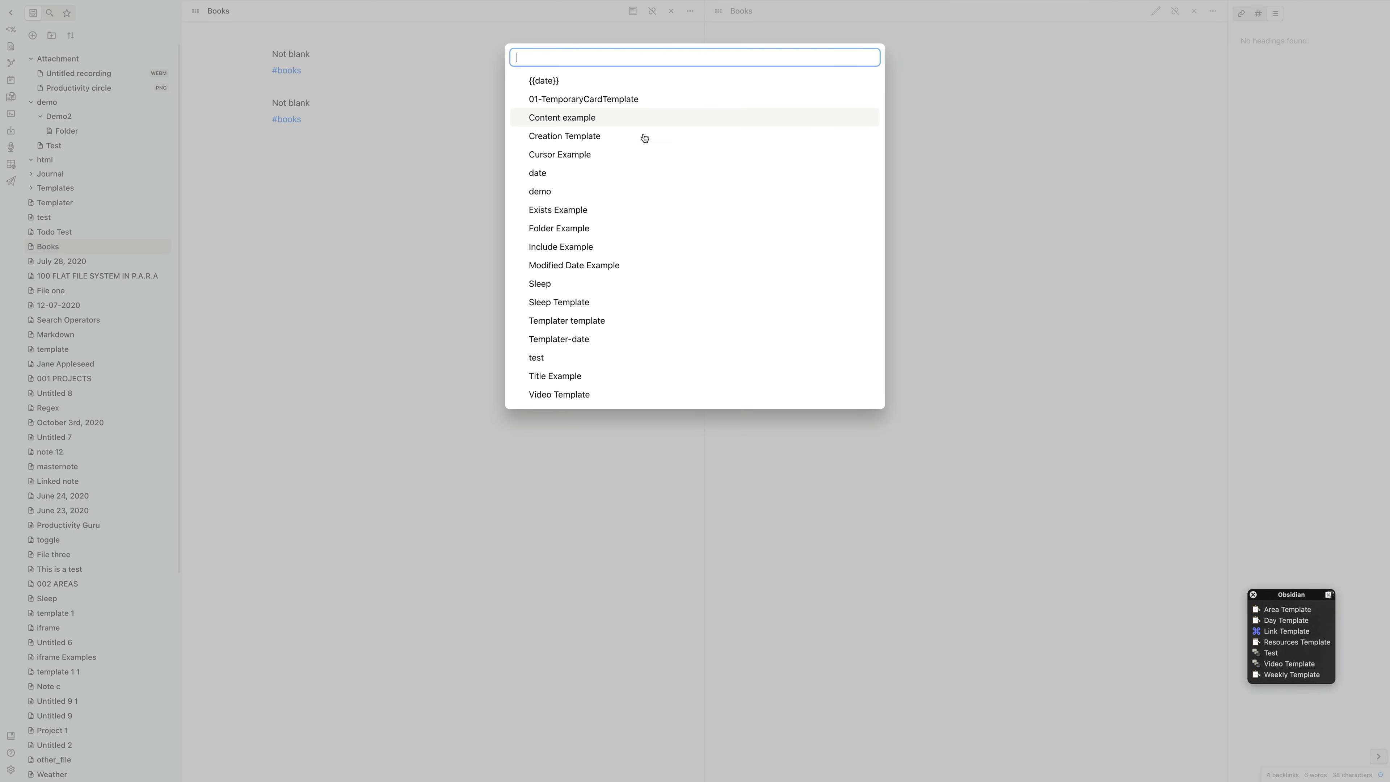
type("tit")
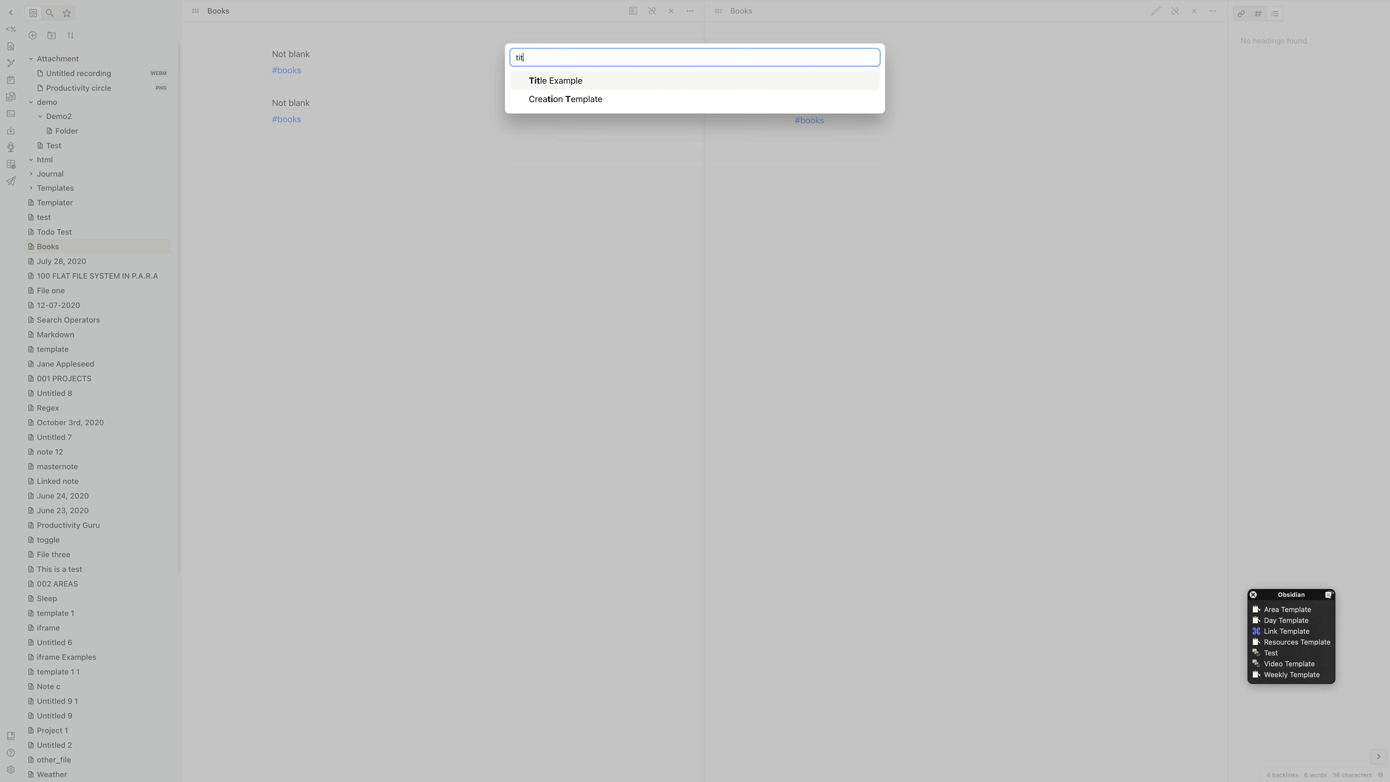
left_click(643, 80)
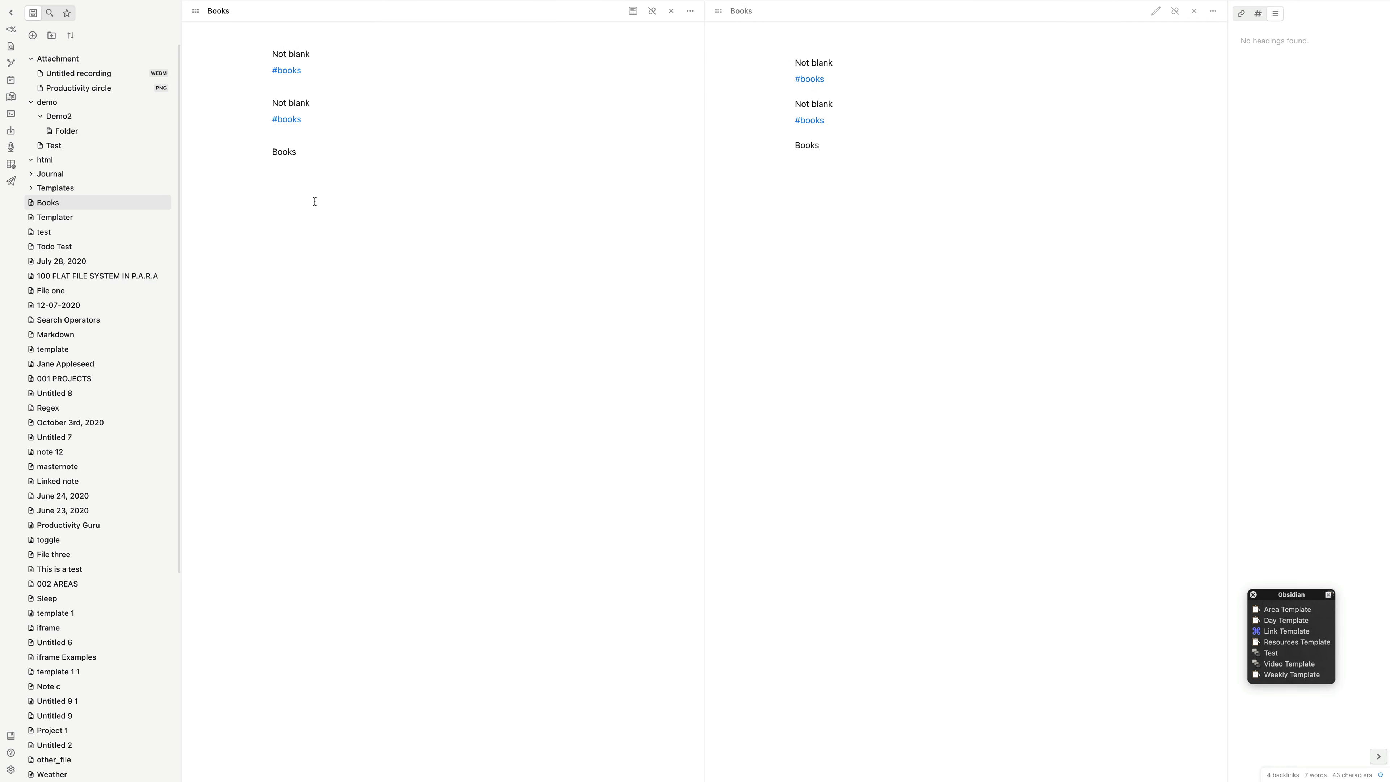
Step: Return to the Templater note and add a "### Move" heading below the inserted title
left_click(72, 218)
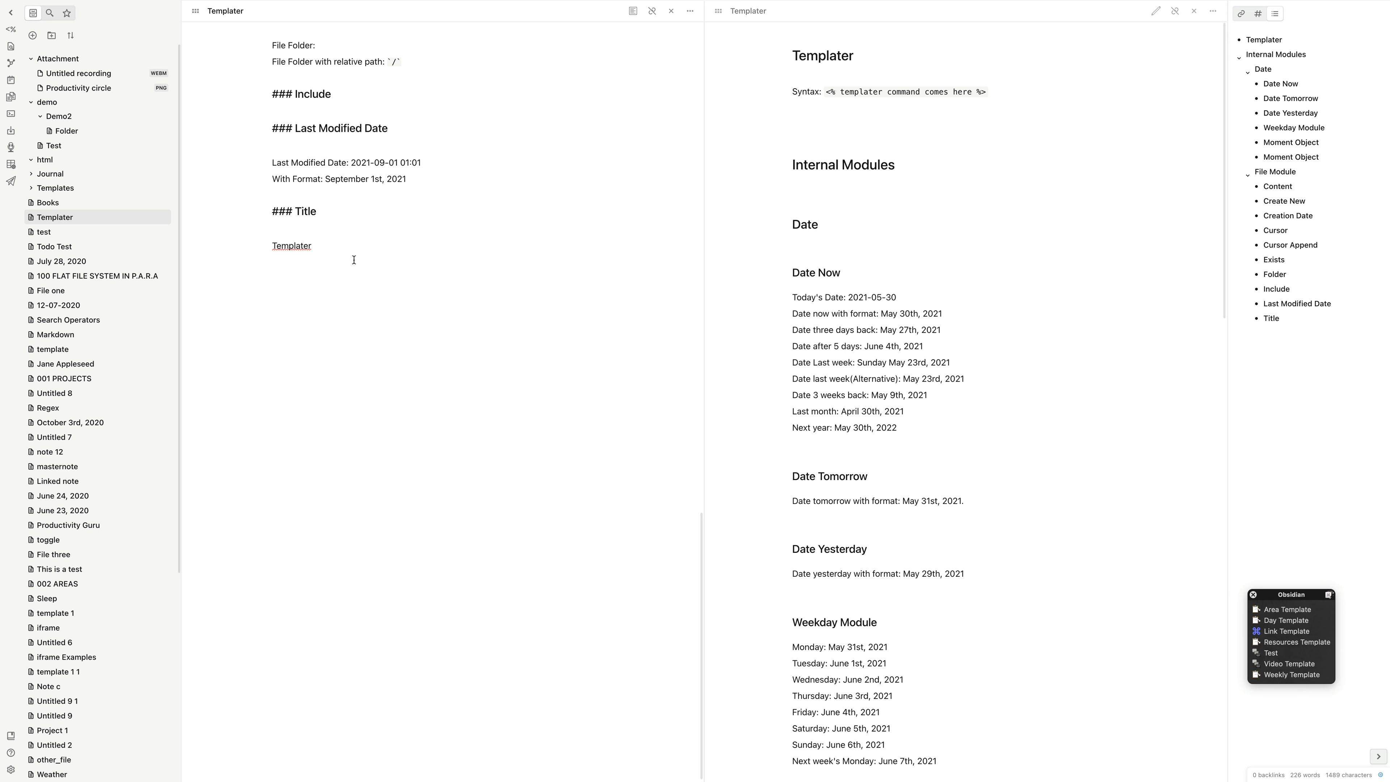
left_click(326, 249)
key("Return")
key("Return")
type("### Move")
key("Return")
key("Return")
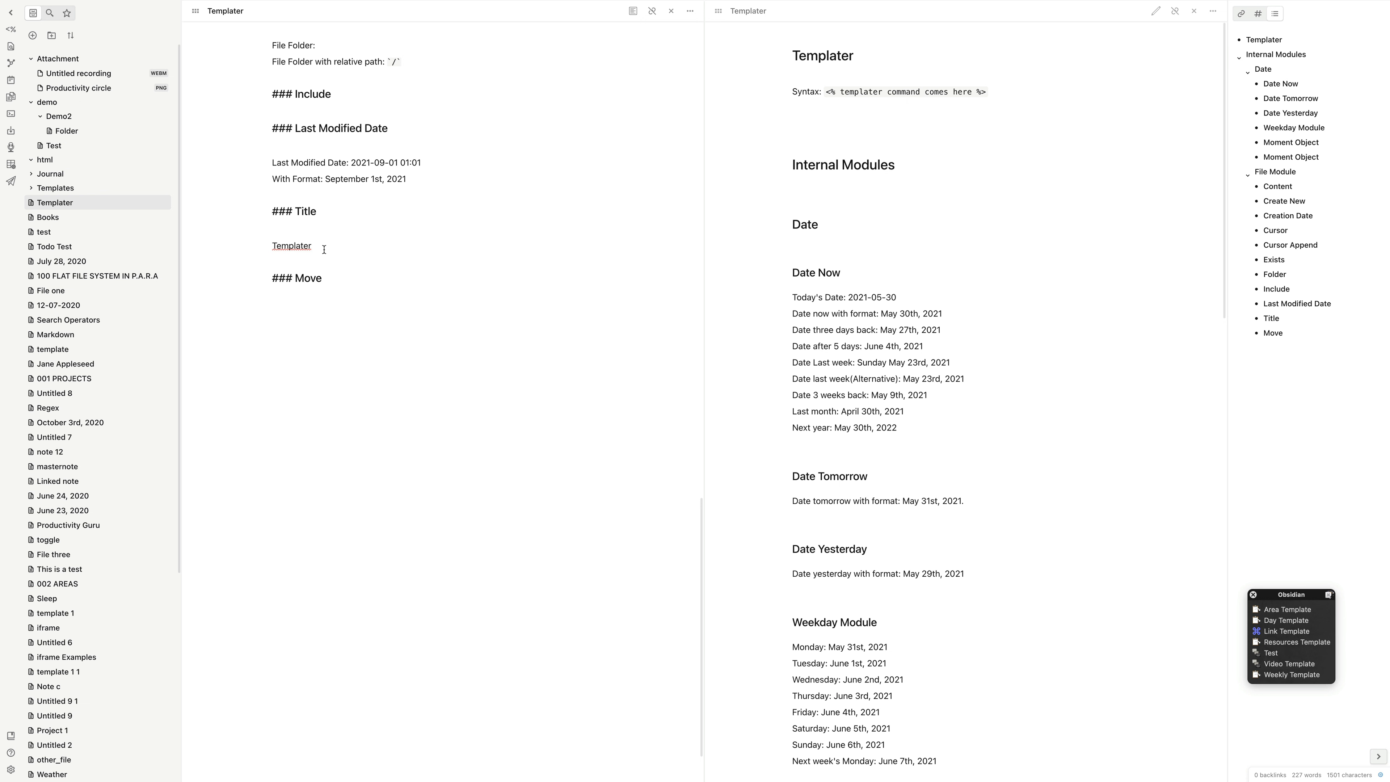
Step: Create a note in the Templates folder containing the command <% tp.file.move("demo/" + tp.file.title) %>
right_click(83, 189)
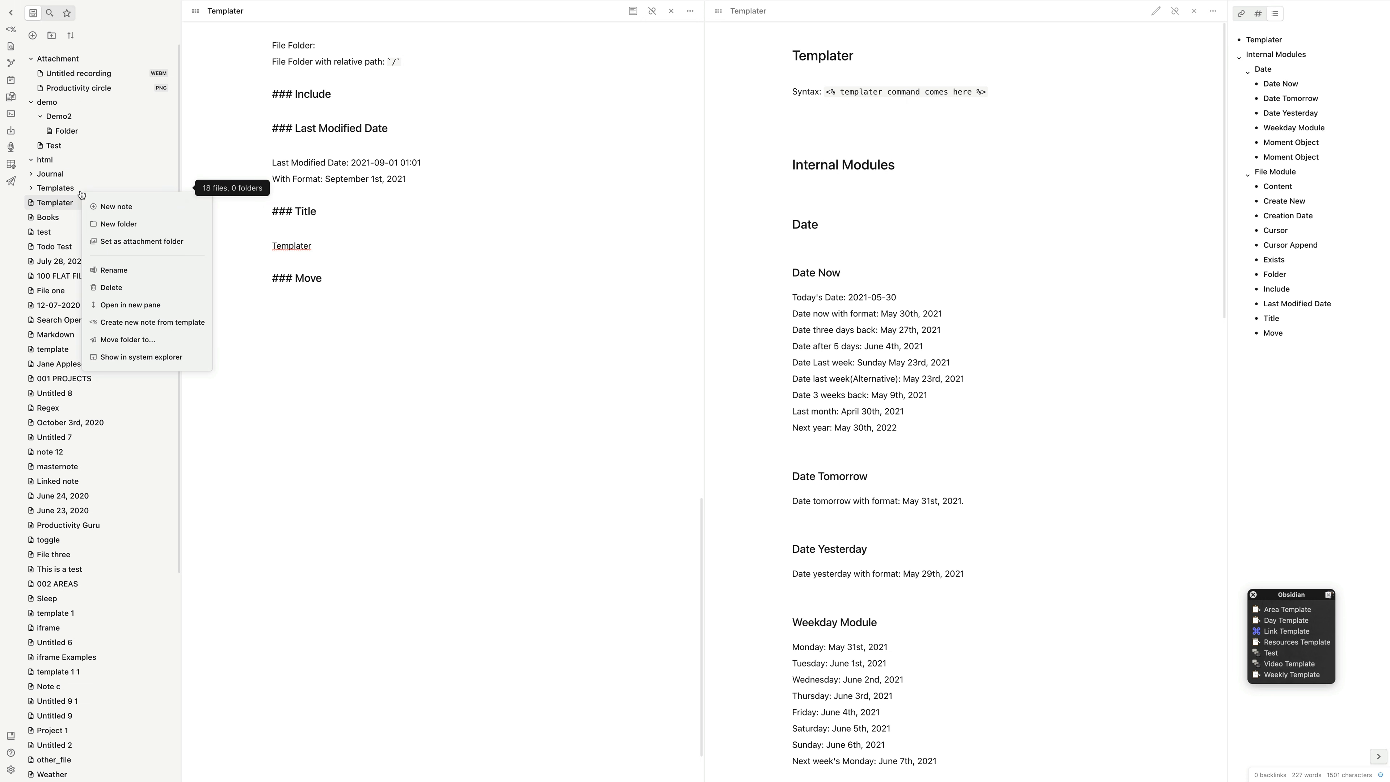
left_click(101, 205)
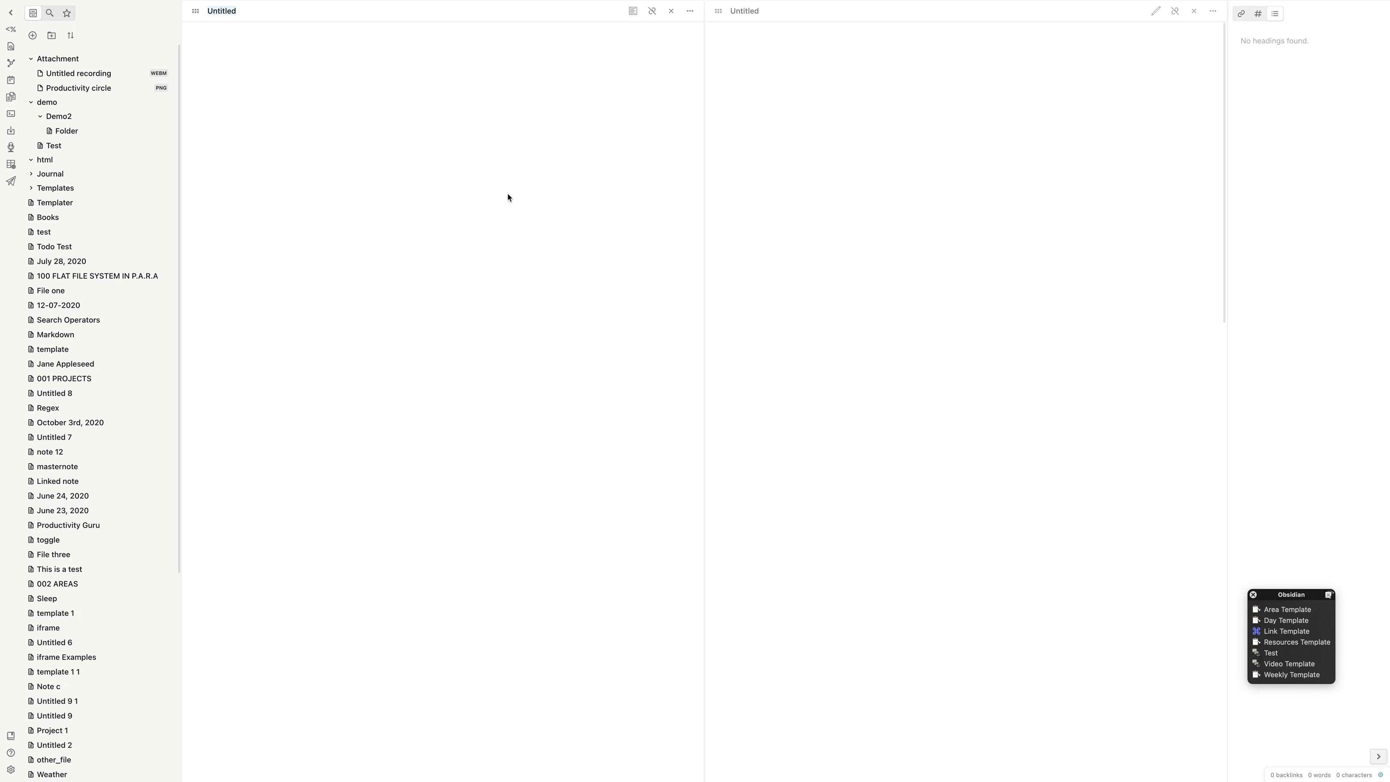
type("Move Example\\")
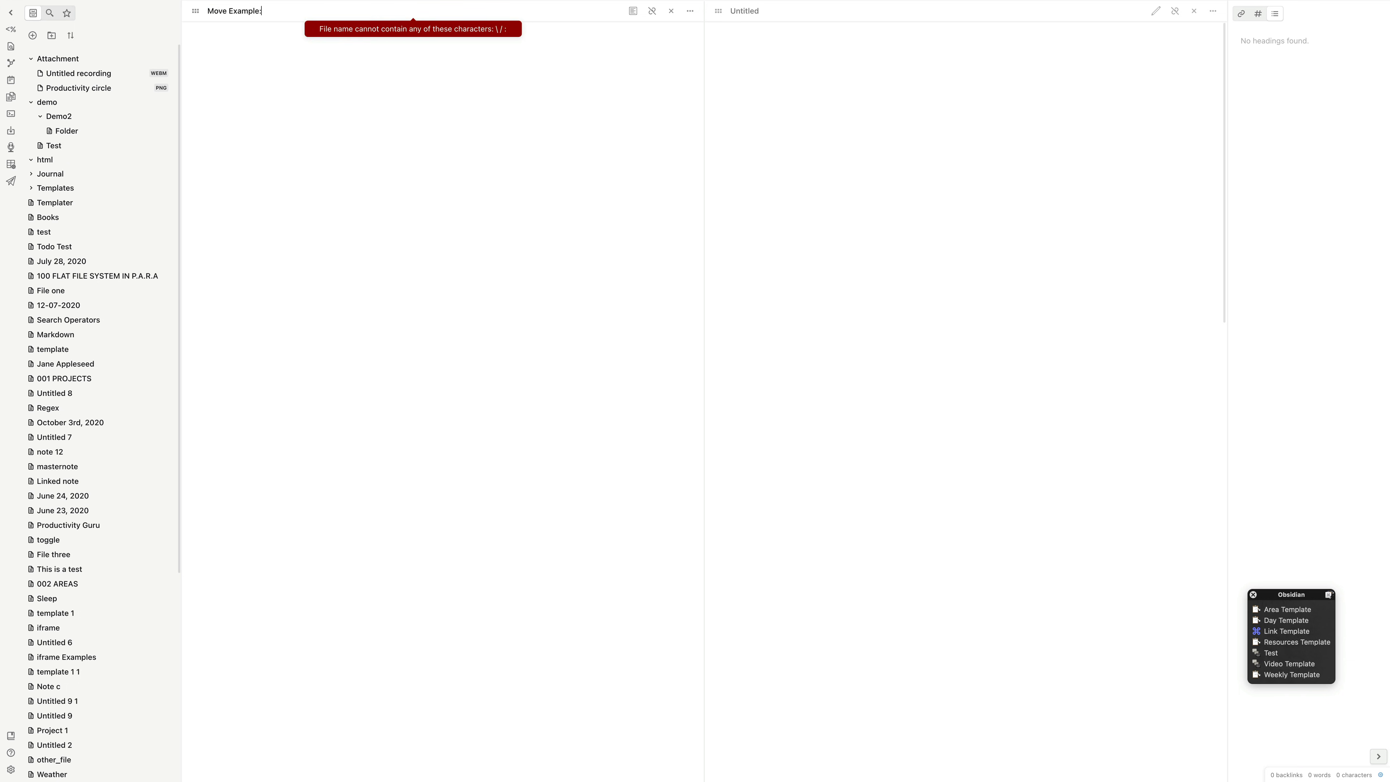
key("Return")
type("<% tp.file.mov")
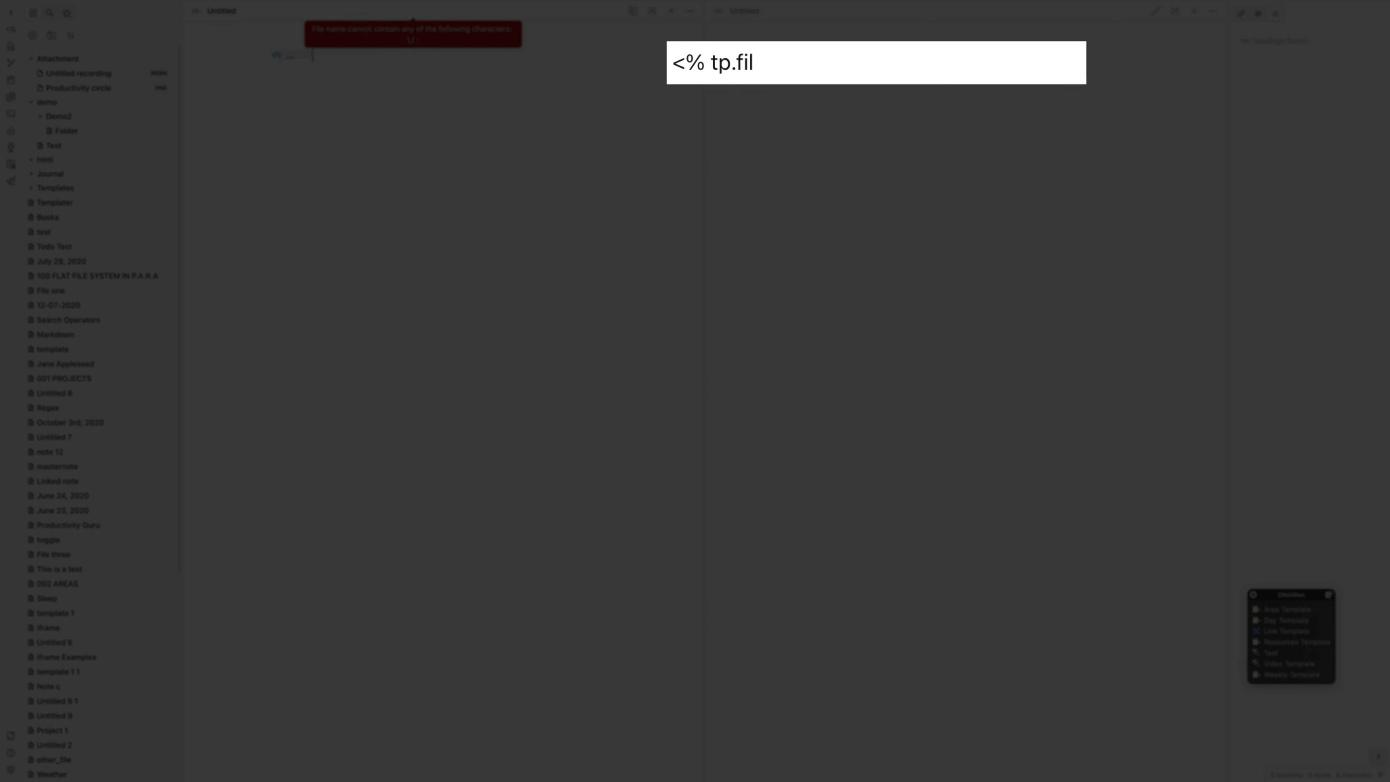
type("\"demo/\" + ")
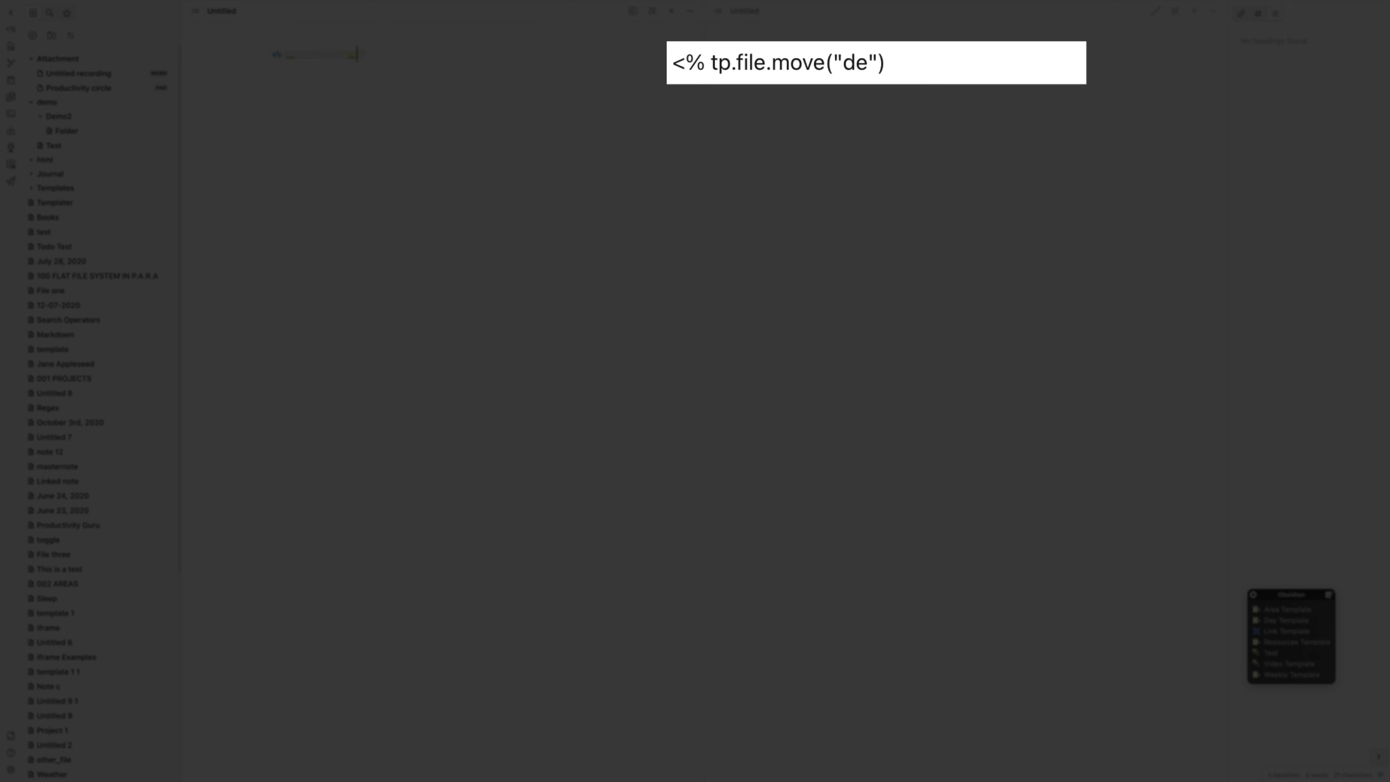
type("tp.file.title) %>")
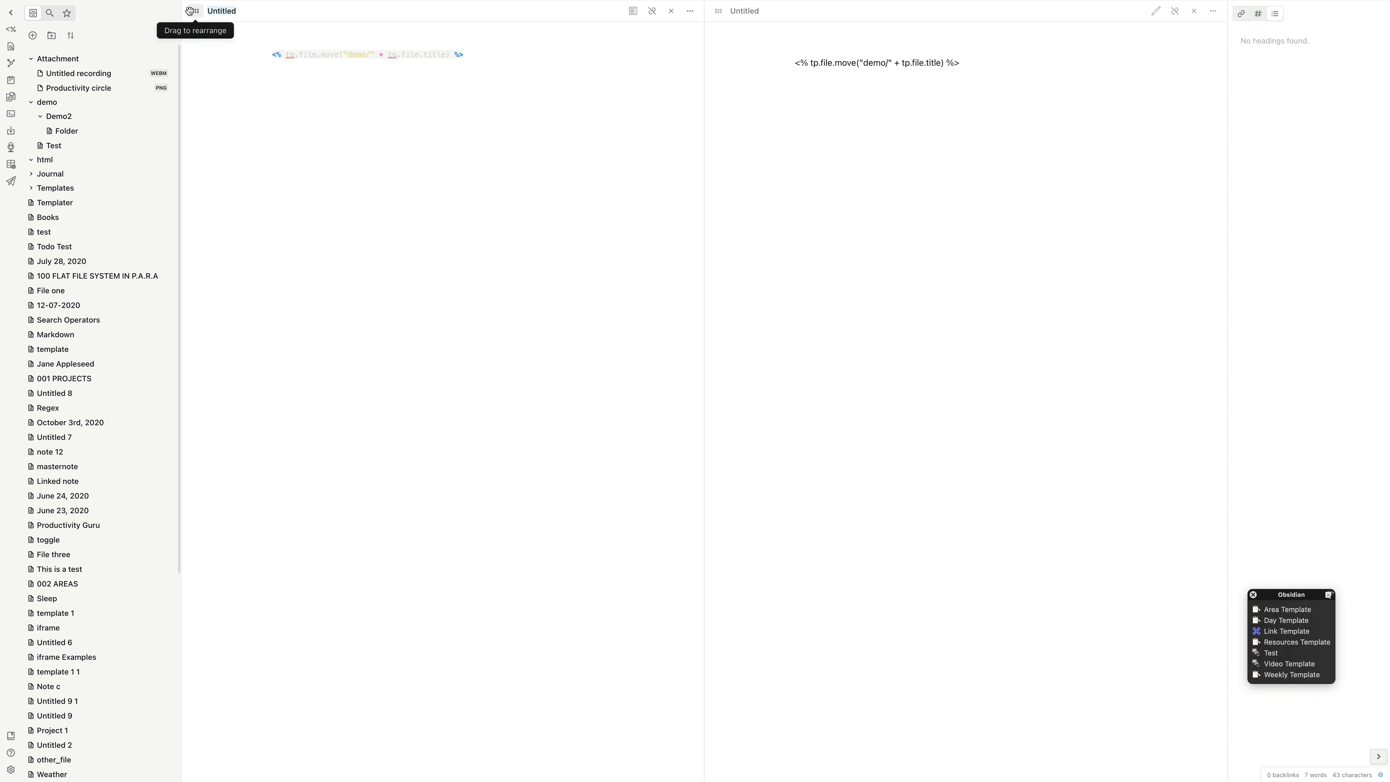
Step: Rename the untitled template note as "Move Example"
left_click(222, 11)
type("Move")
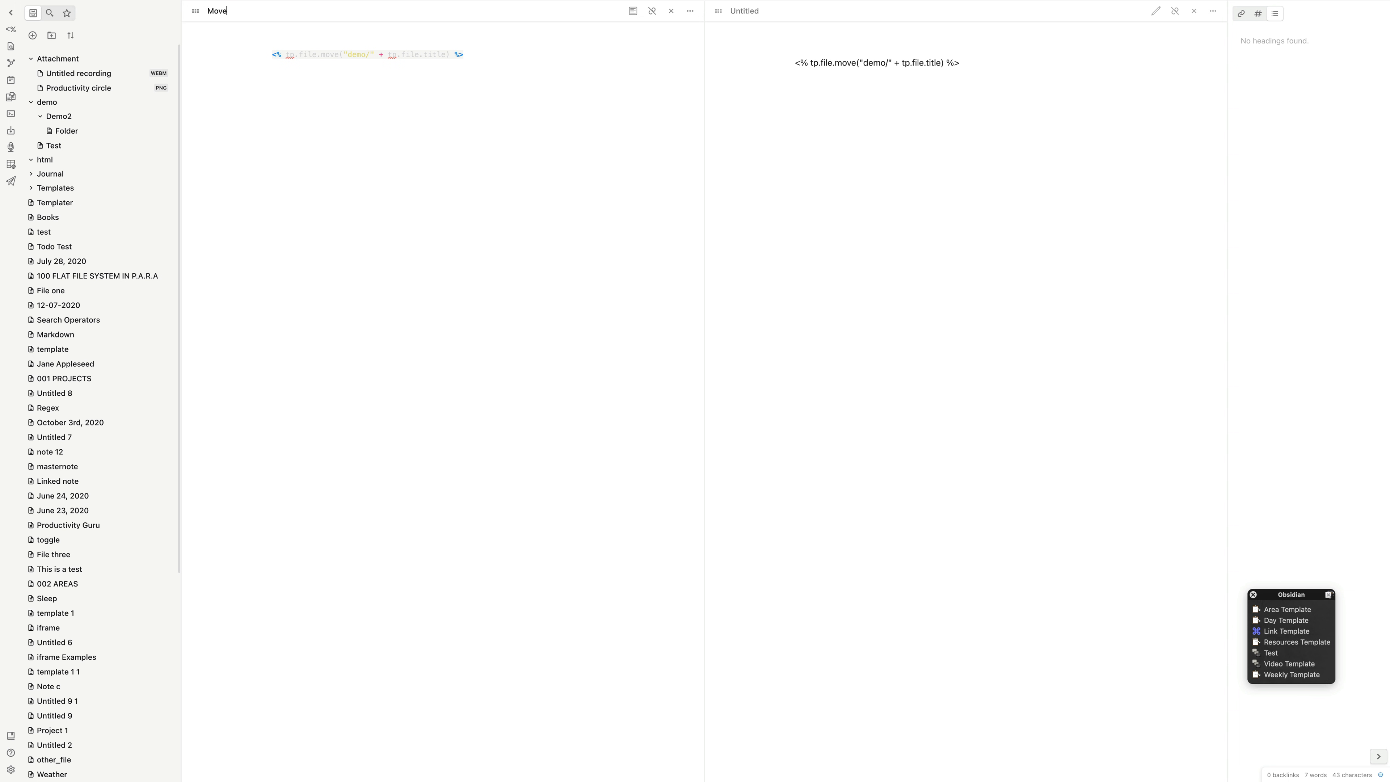
type(" Example")
left_click(527, 57)
Step: Insert the Move Example template under the Move heading of the Templater note and check the note's location in the demo folder
left_click(76, 207)
scroll(330, 293, "down", 20)
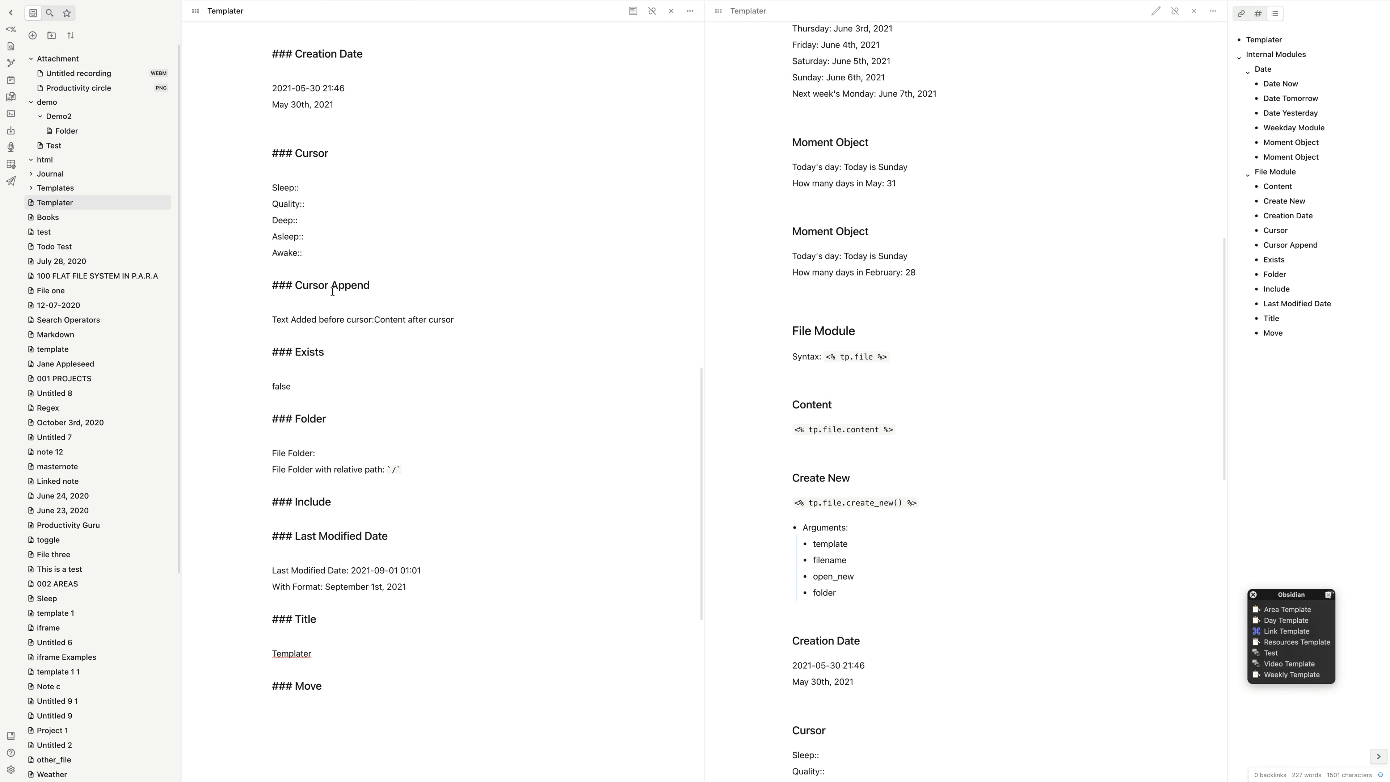
scroll(330, 318, "down", 1)
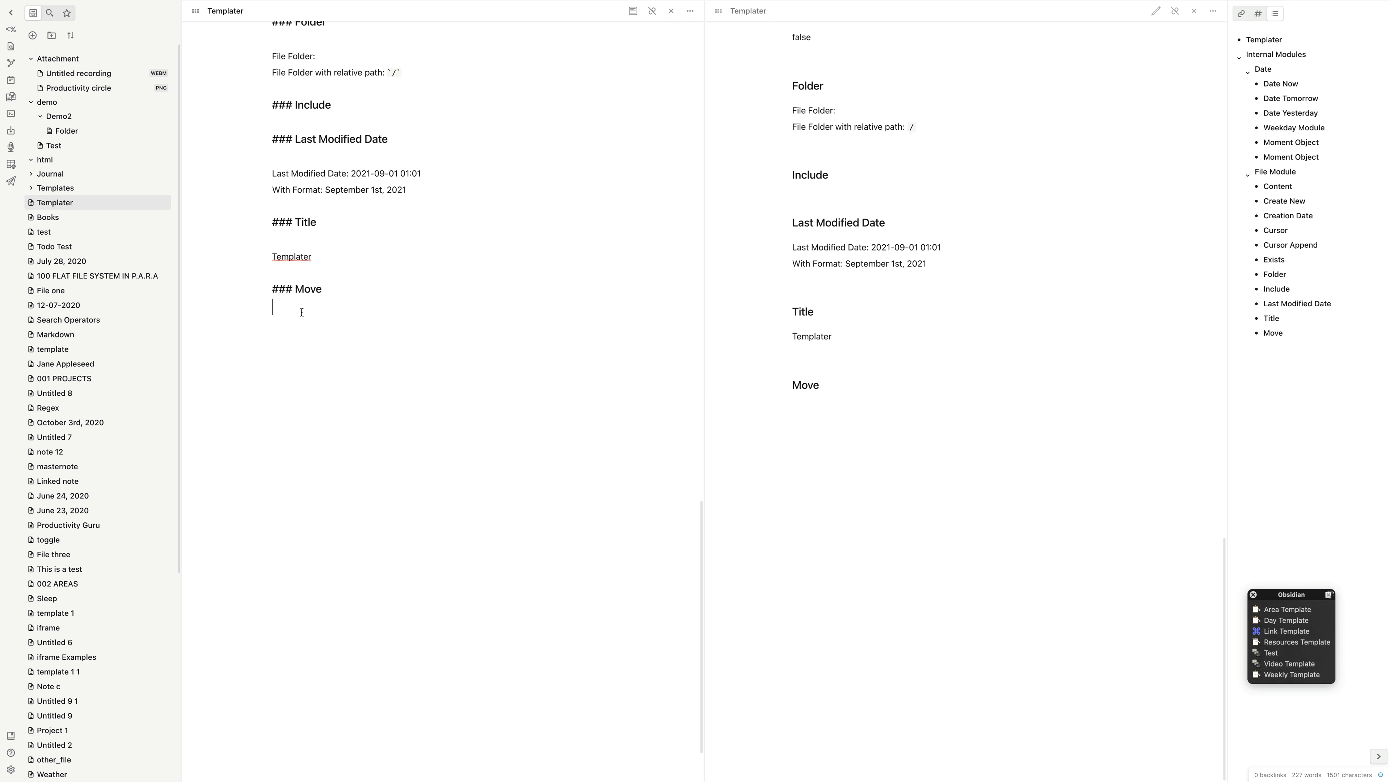
left_click(11, 29)
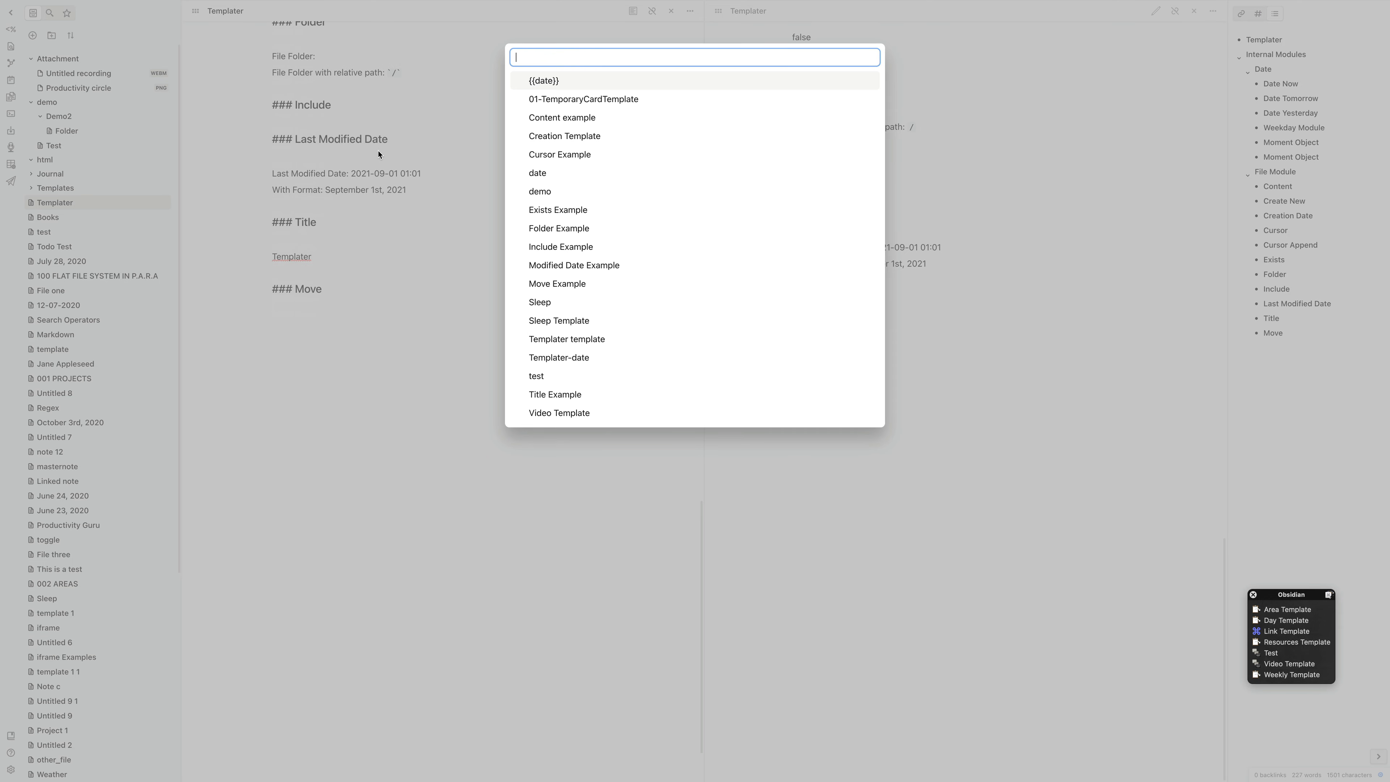
type("move")
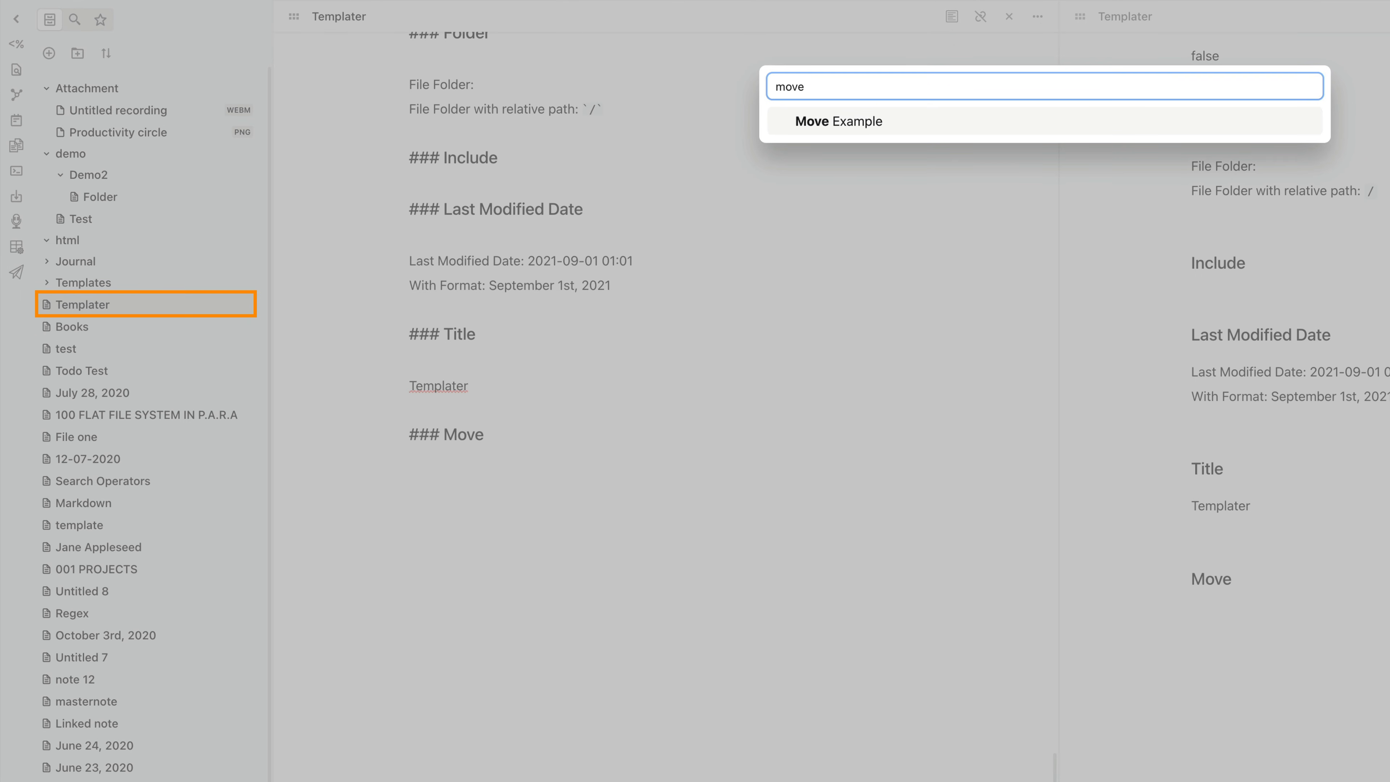
key("Return")
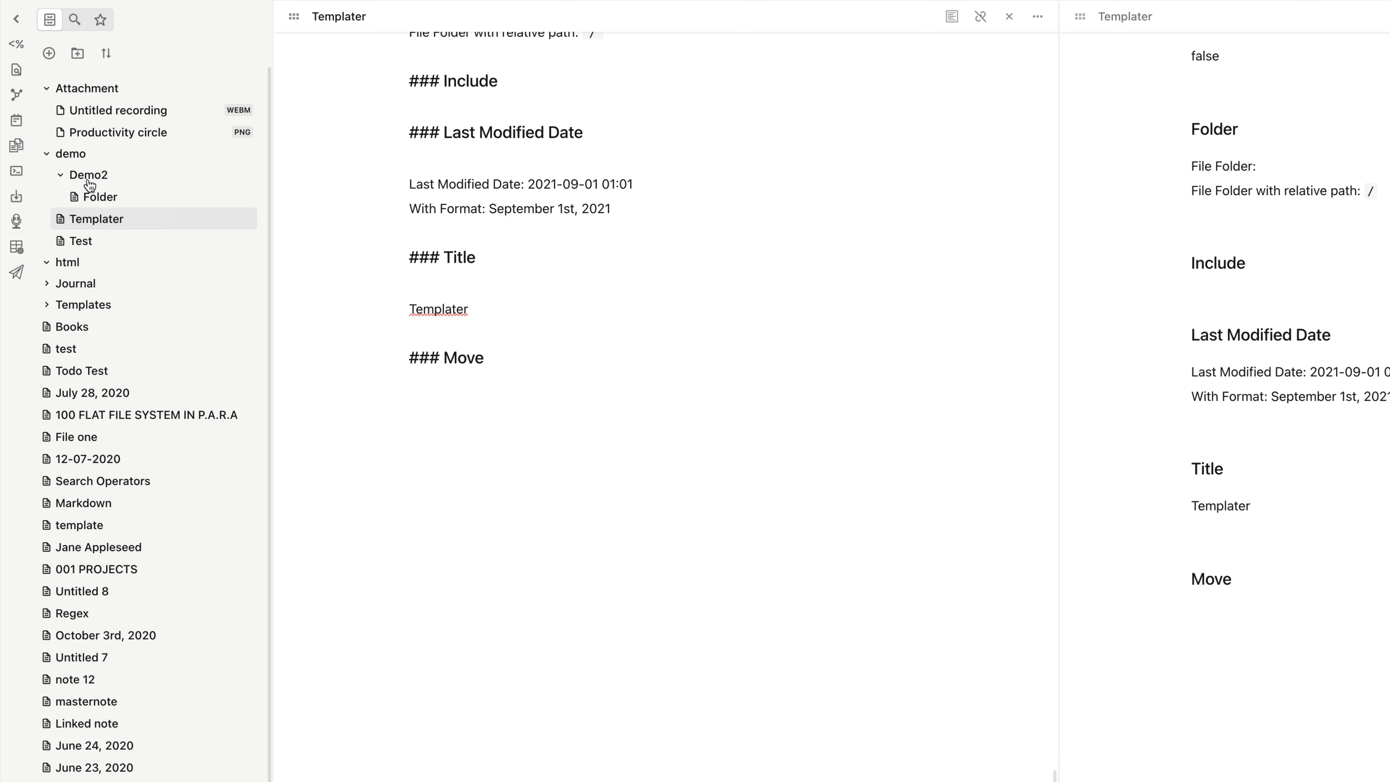
left_click(45, 157)
left_click(45, 157)
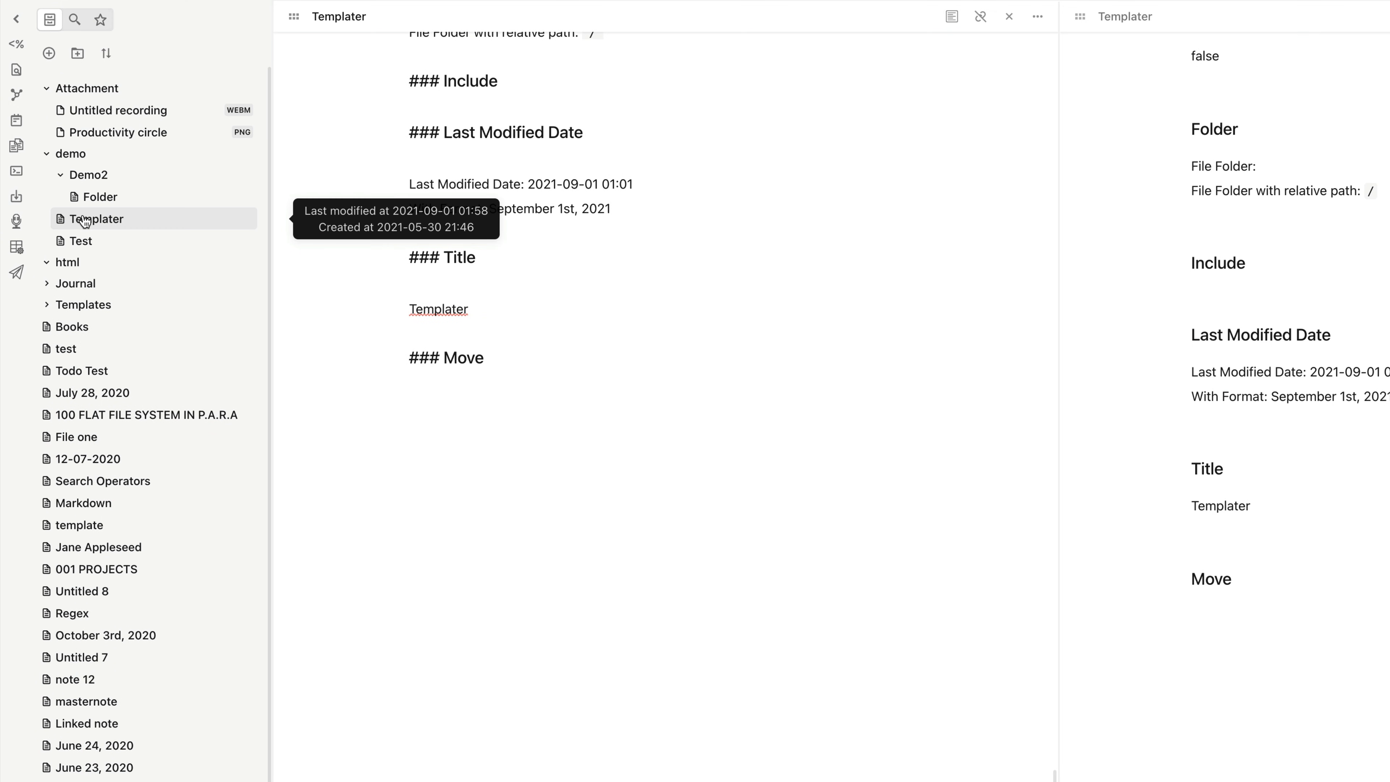
scroll(454, 277, "up", 3)
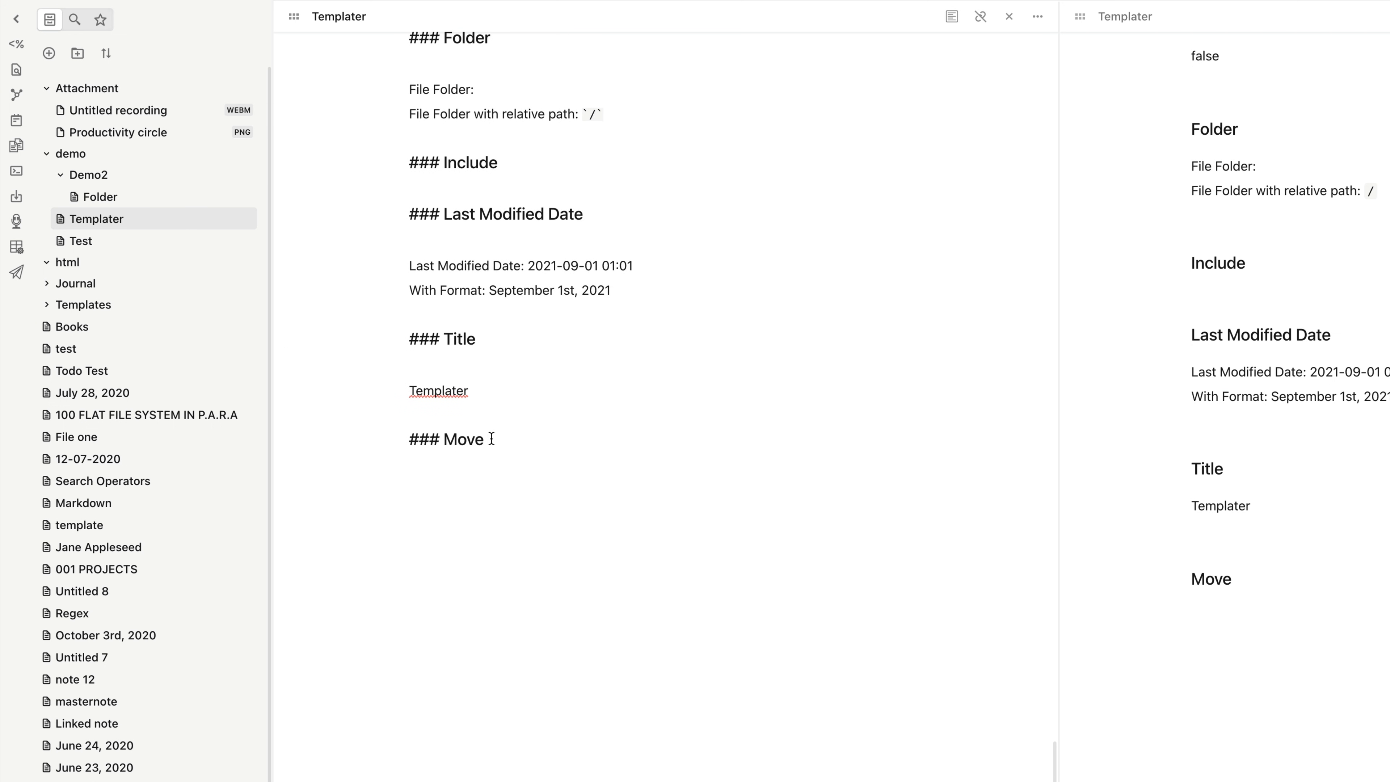
Step: Change the Move Example template's command to <% tp.file.move("demo/Demo2/" + tp.file.creation_date("MMMM Do, YYYY")) %>
left_click(48, 305)
left_click(71, 329)
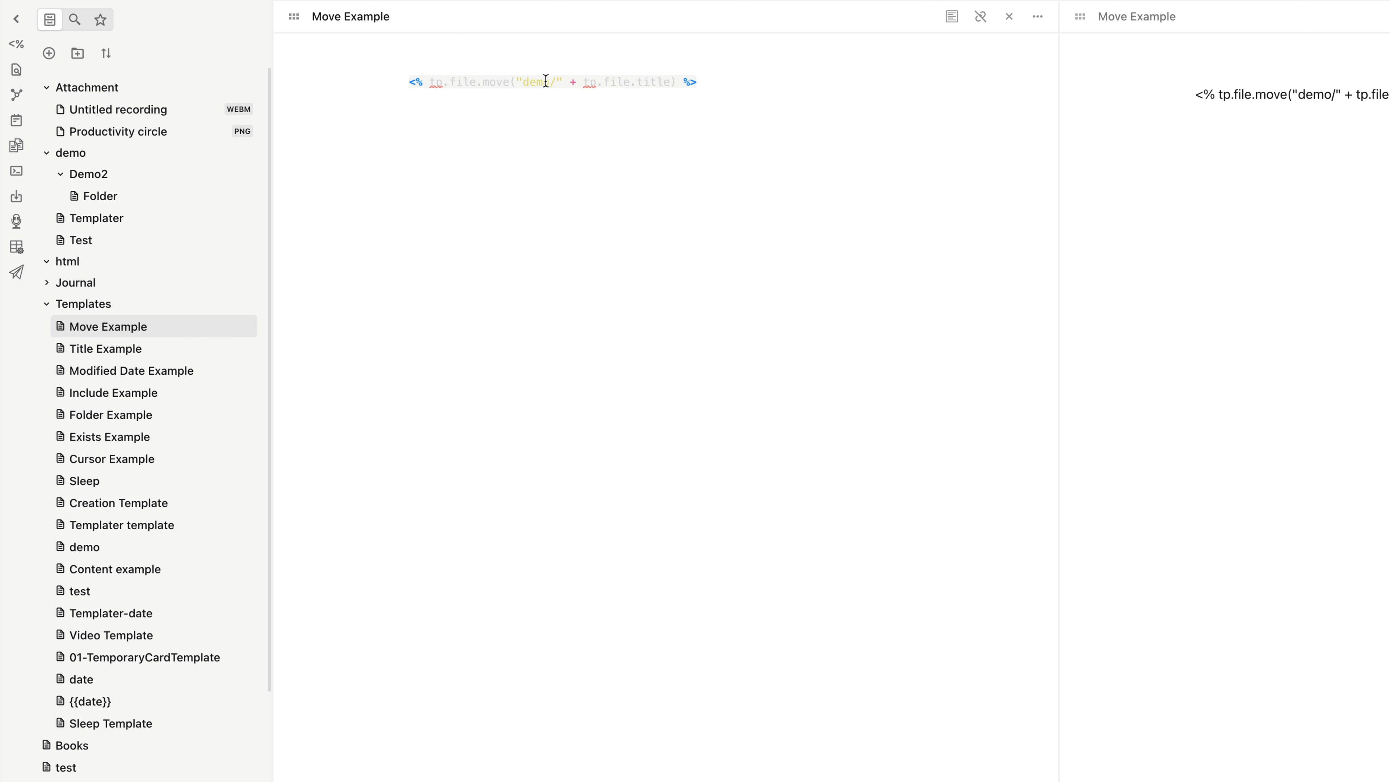
left_click_drag(556, 82, 668, 87)
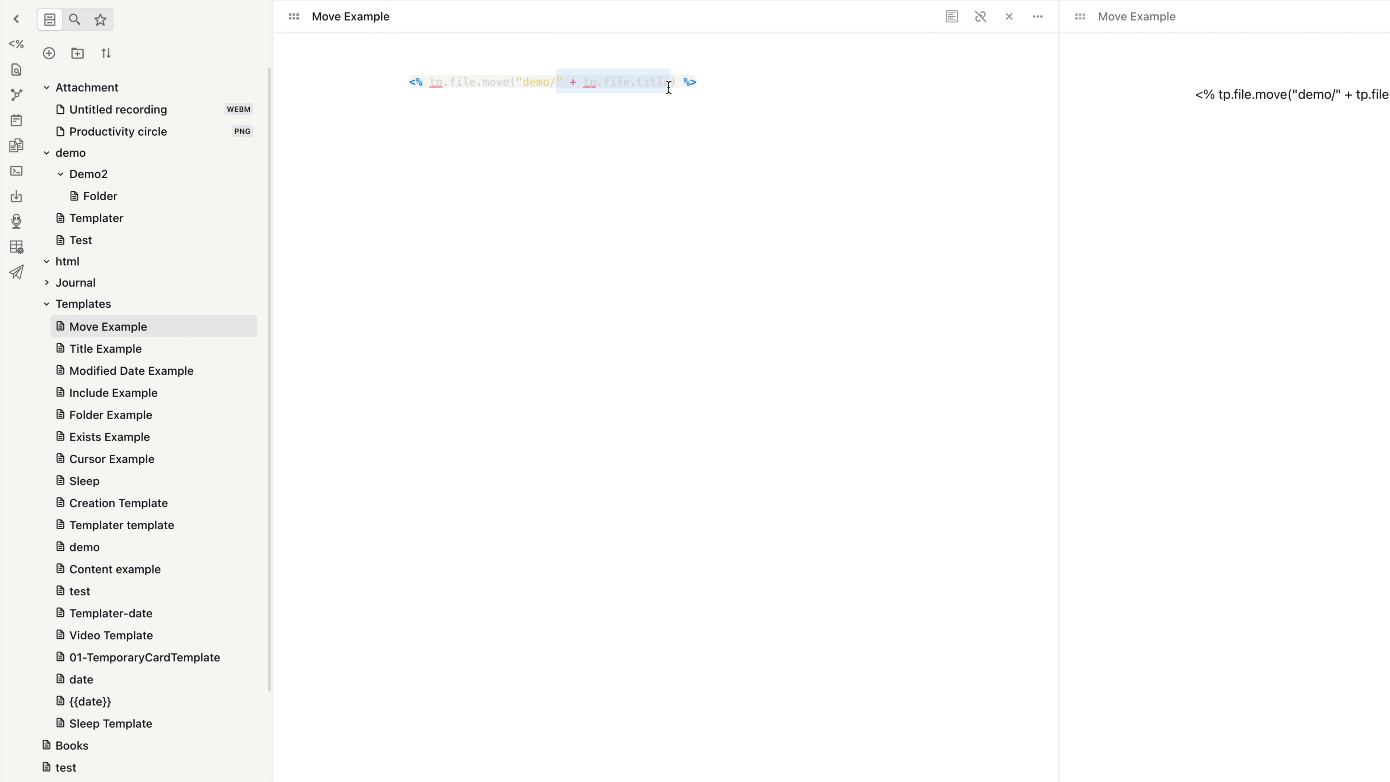
key("BackSpace")
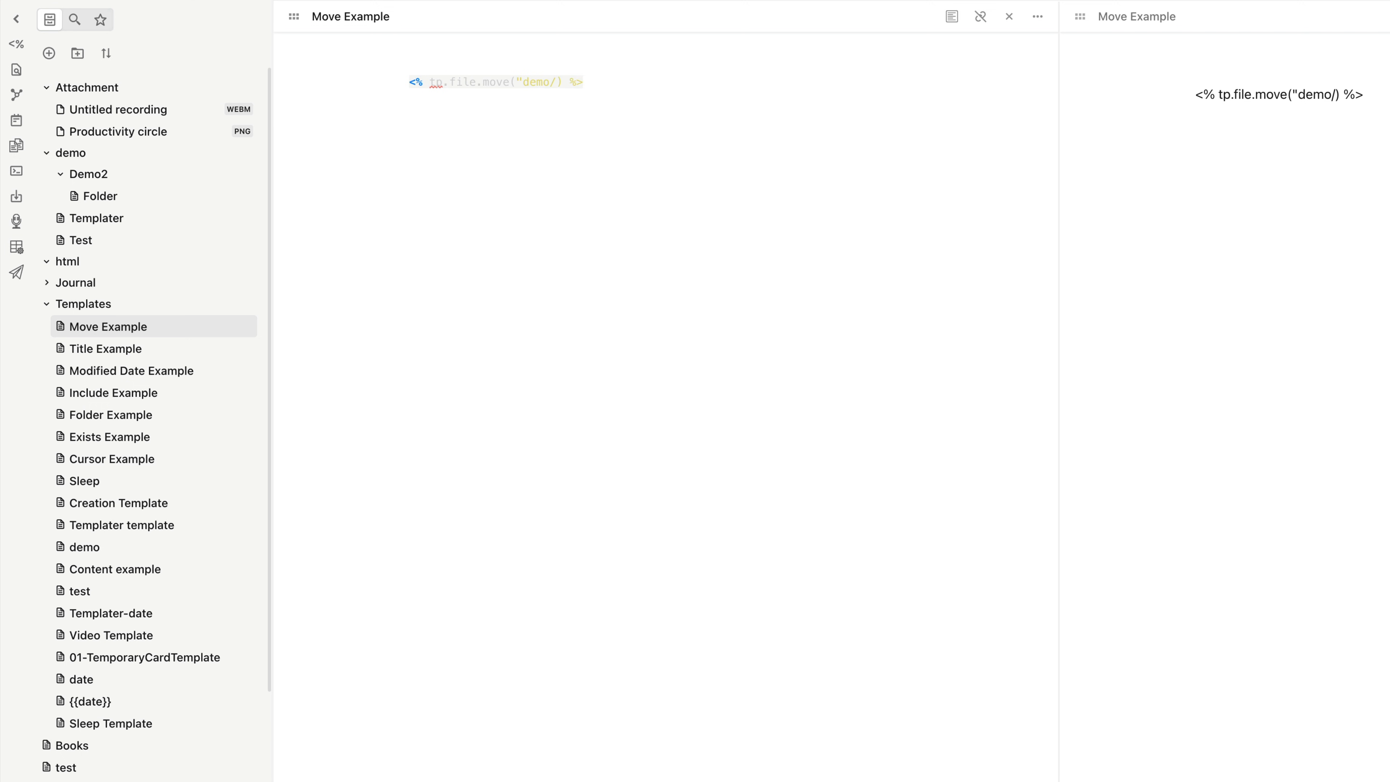
type("Demo2/\" ")
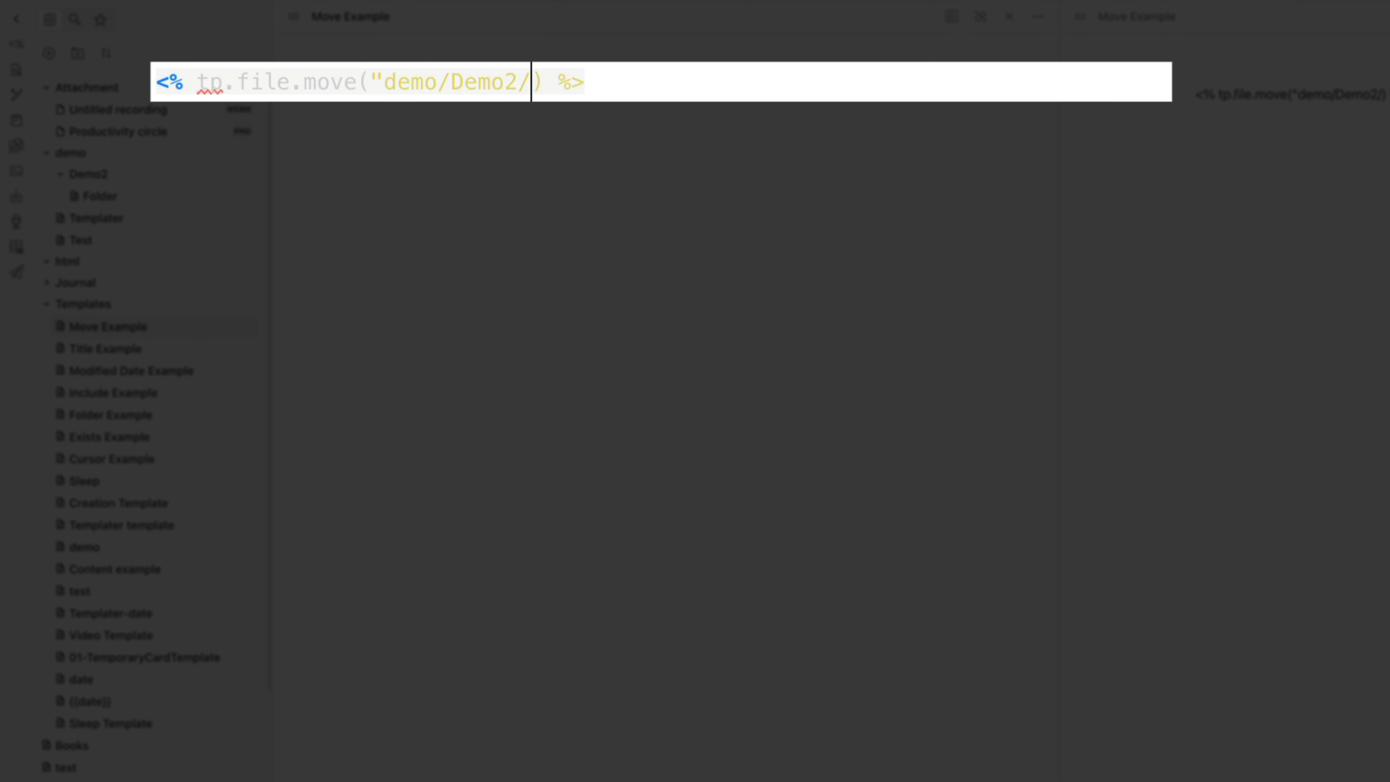
type("+ tp.file.")
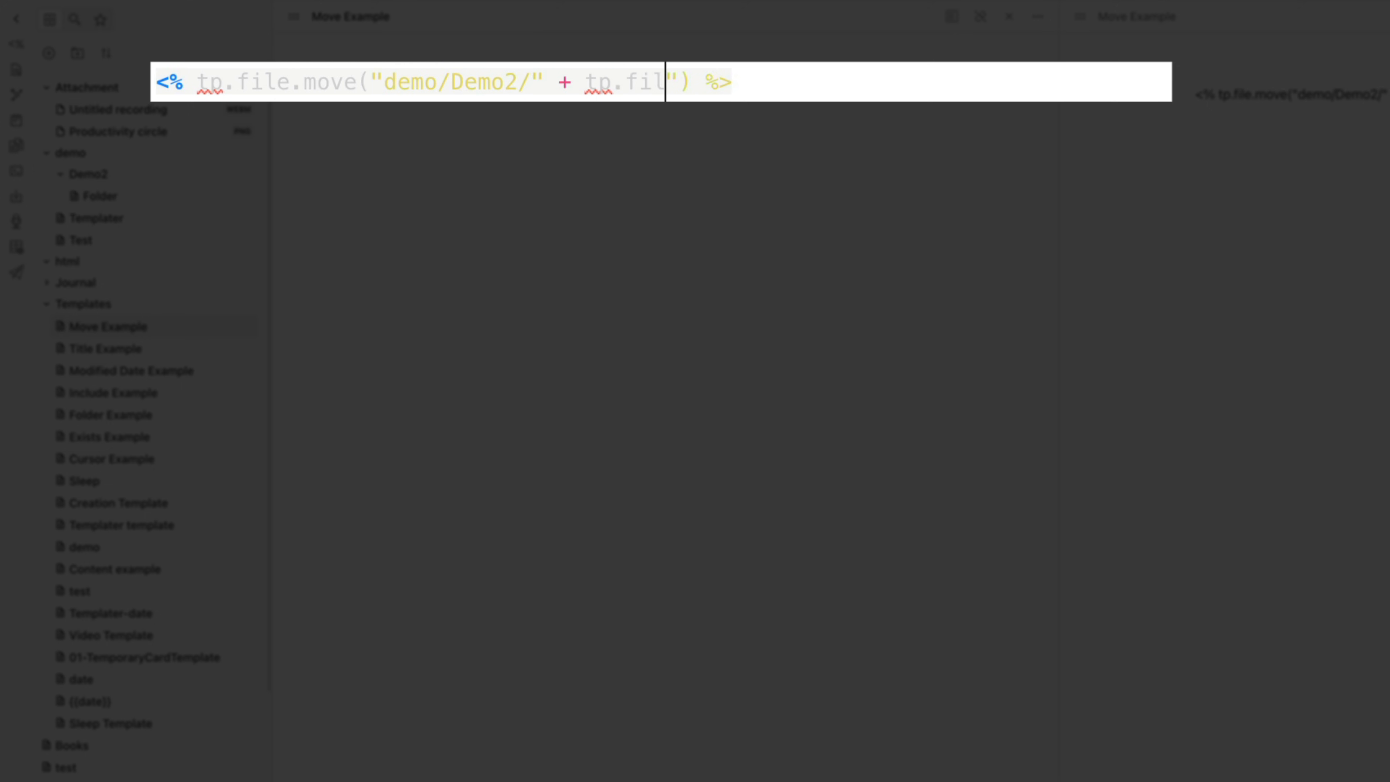
type("creation_d")
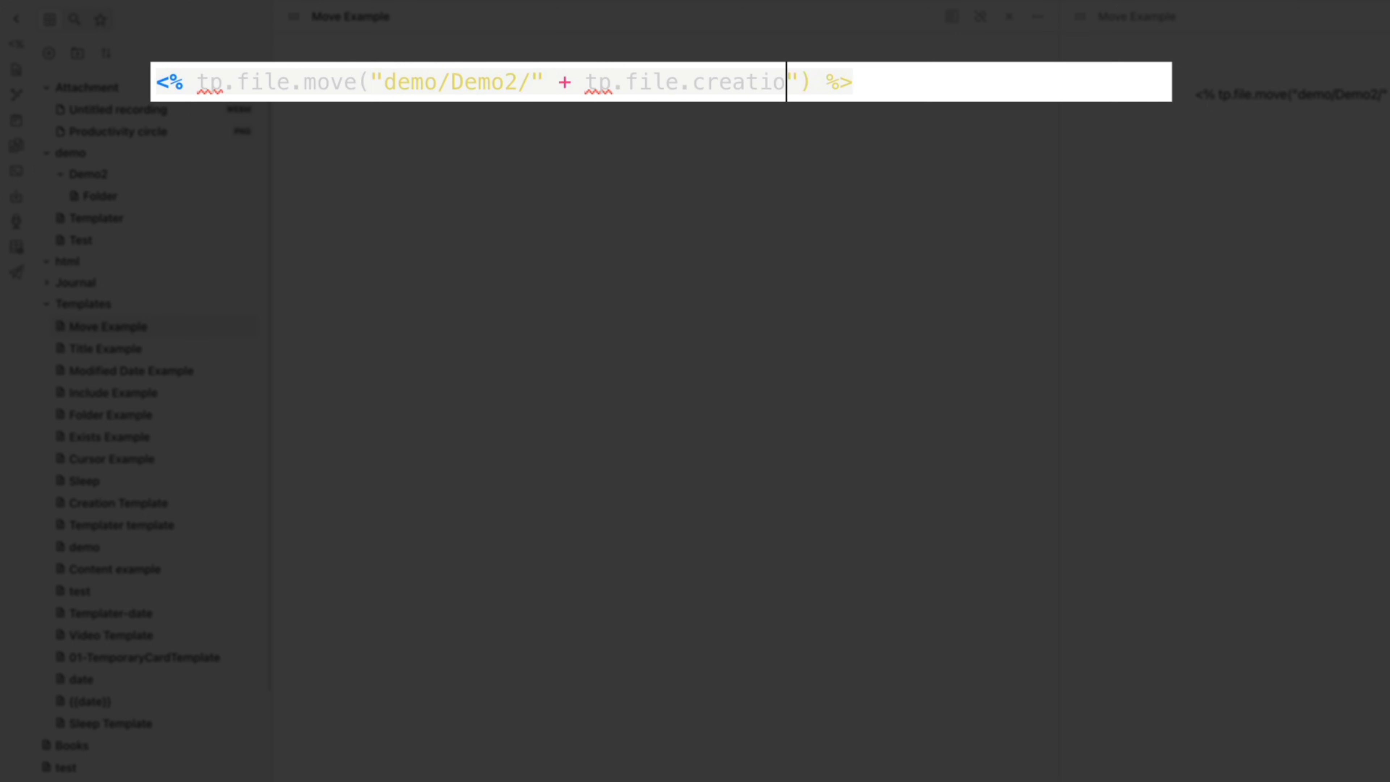
type("ate(\"MMMM ")
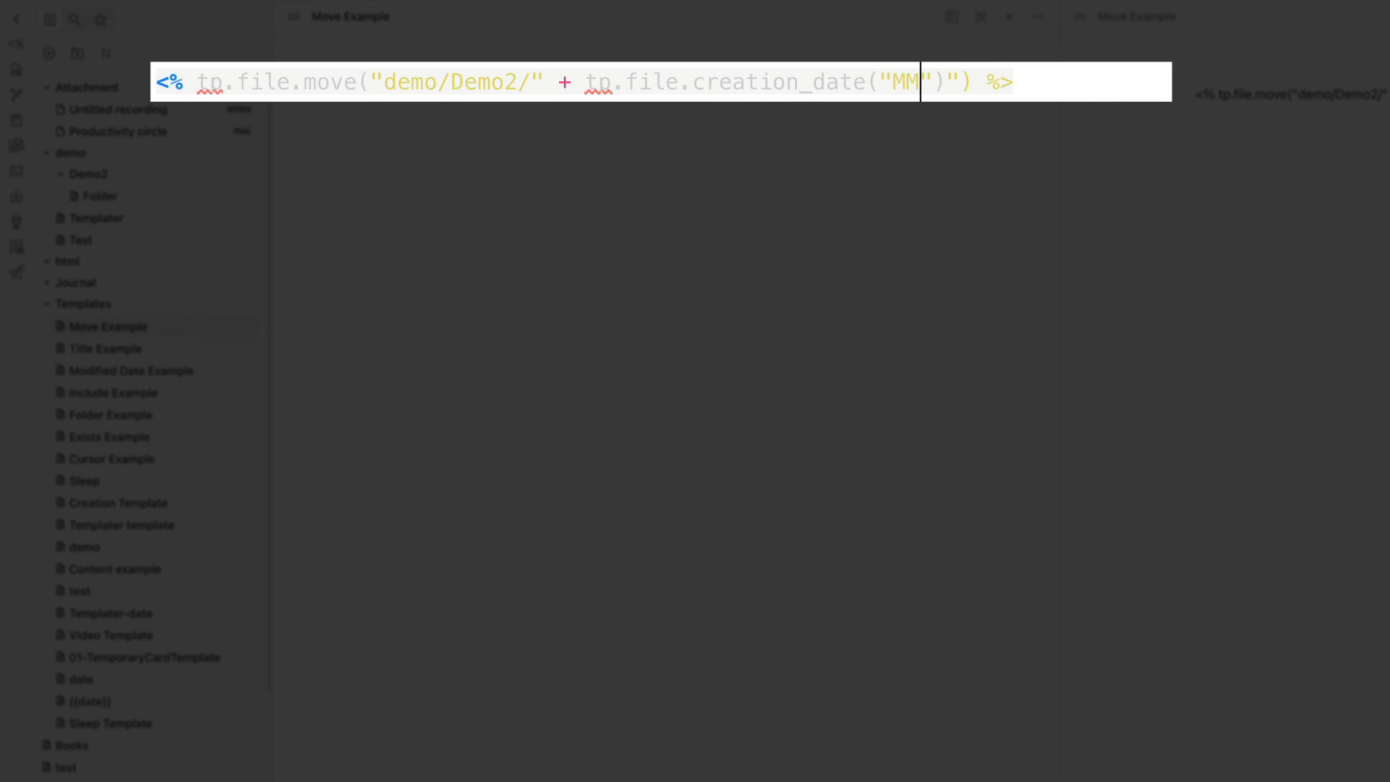
type("Do, YYYY\")")
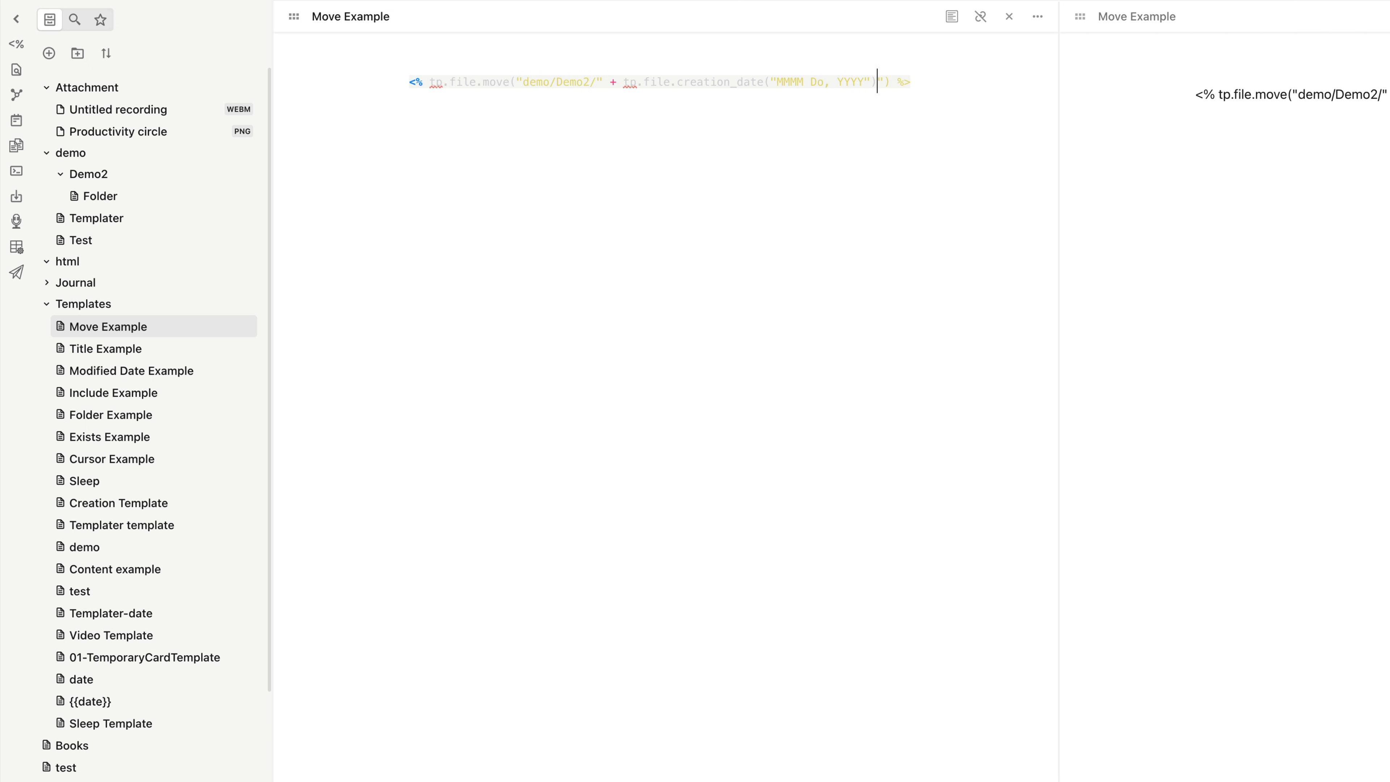
key("Right")
key("BackSpace")
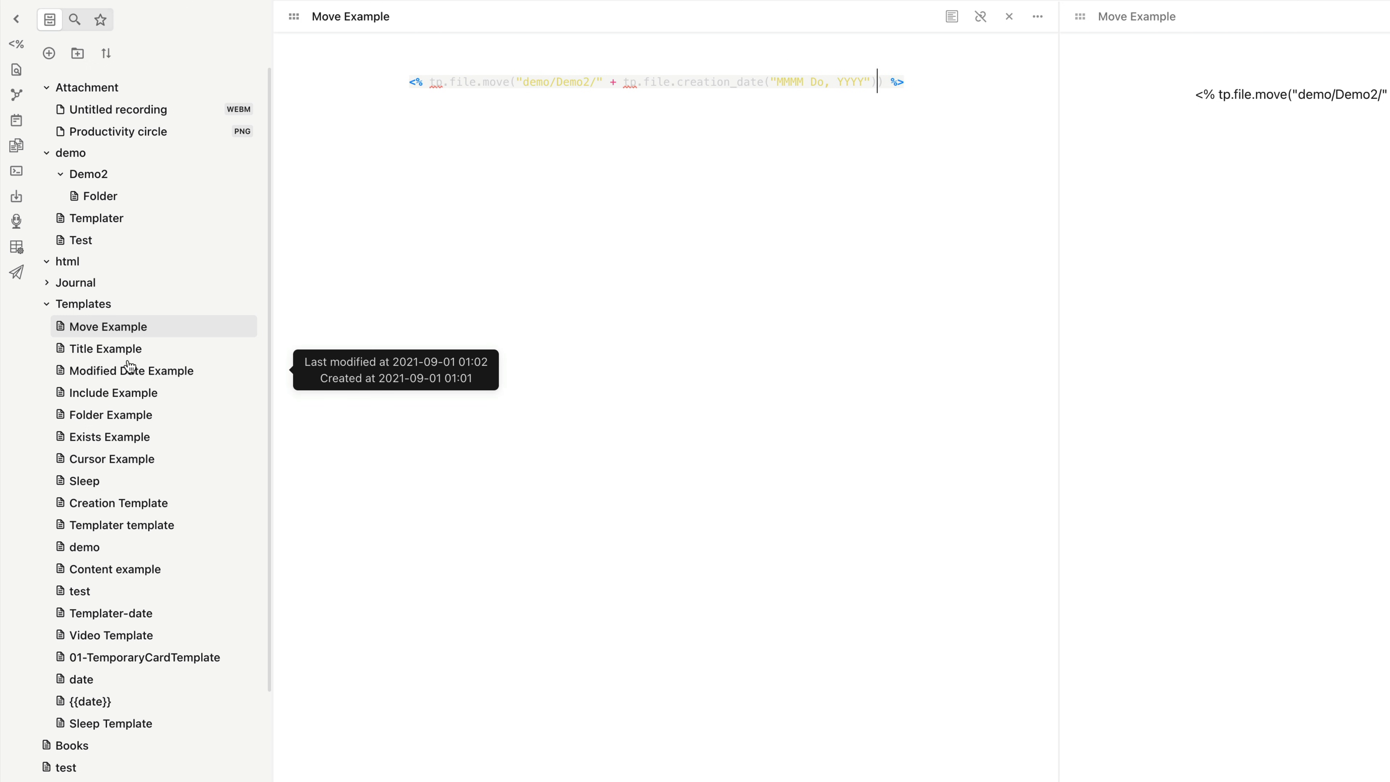
Step: Open the Books note, insert the Move Example template into it and check its new location in the file list
scroll(96, 549, "down", 5)
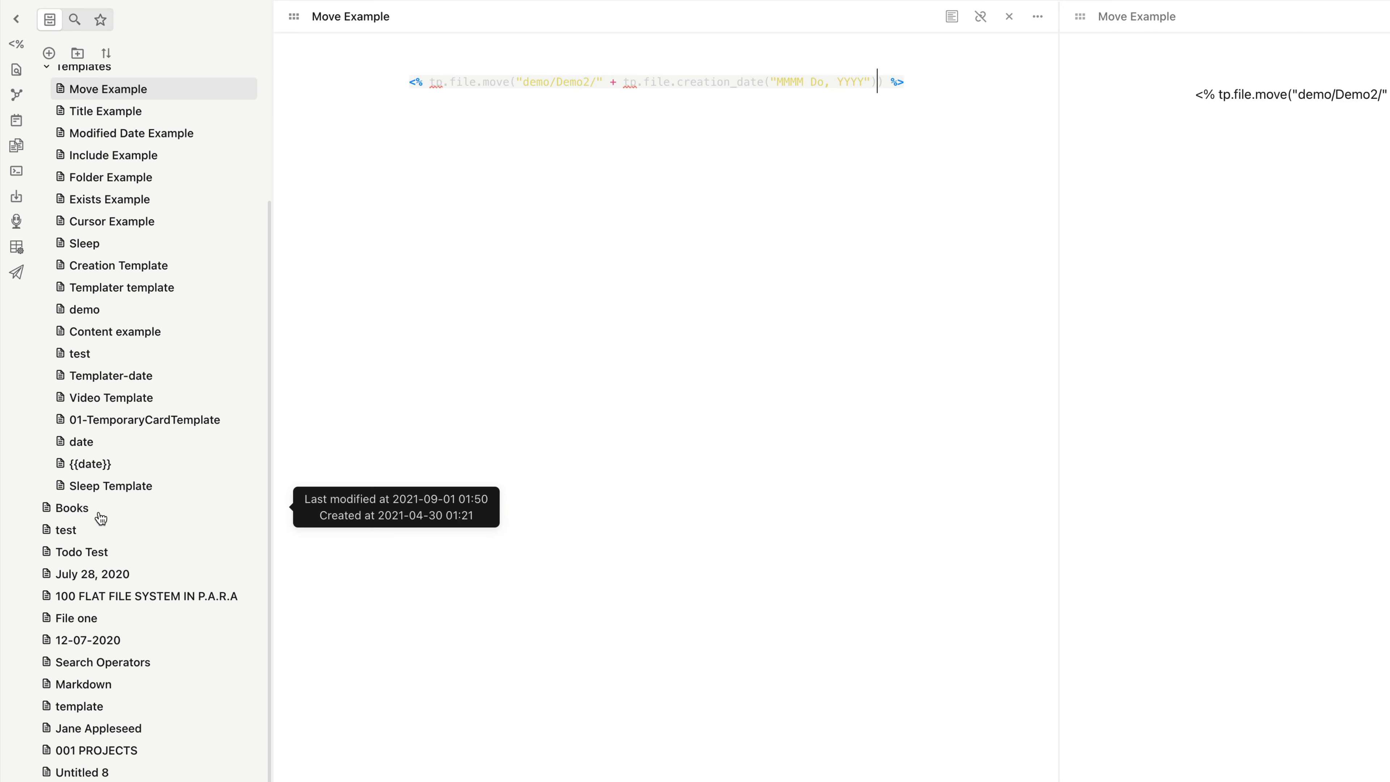
left_click(97, 510)
left_click(587, 266)
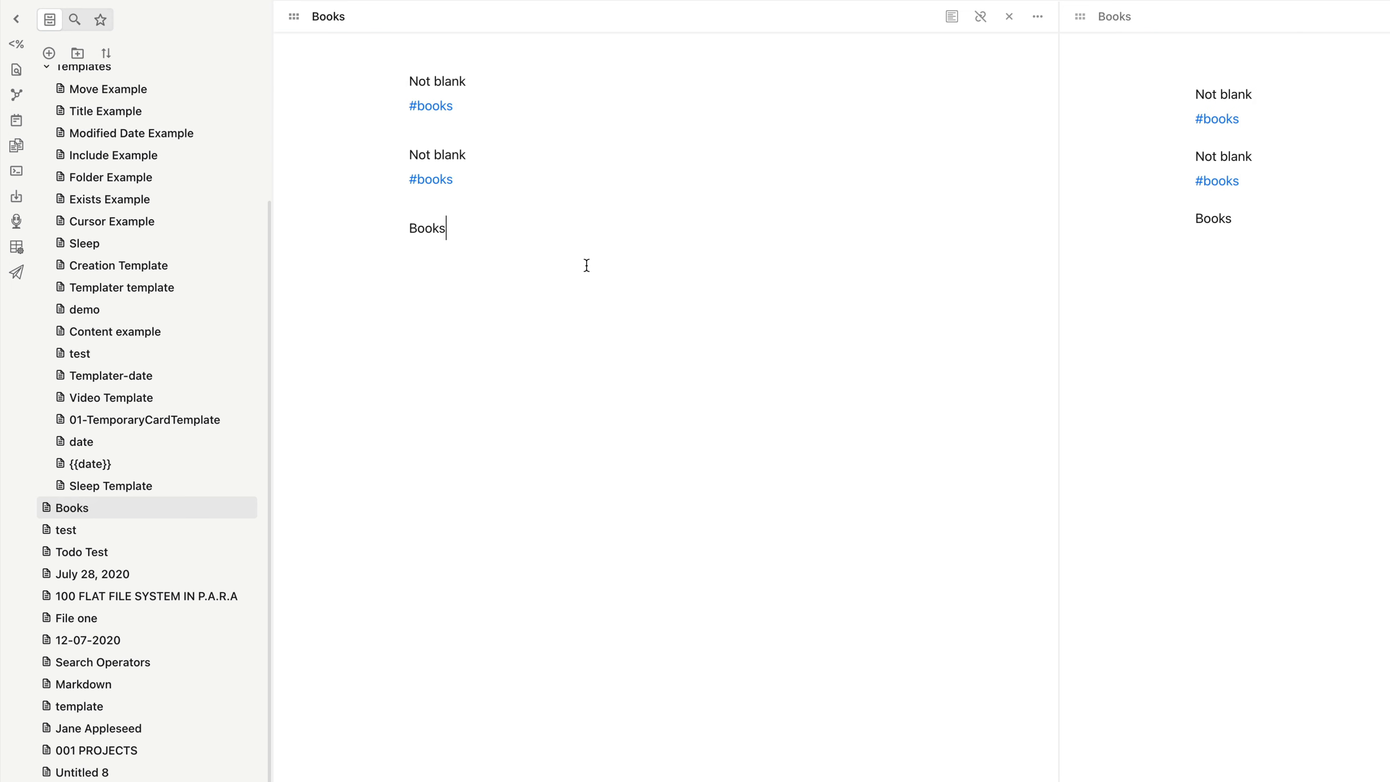
left_click(16, 44)
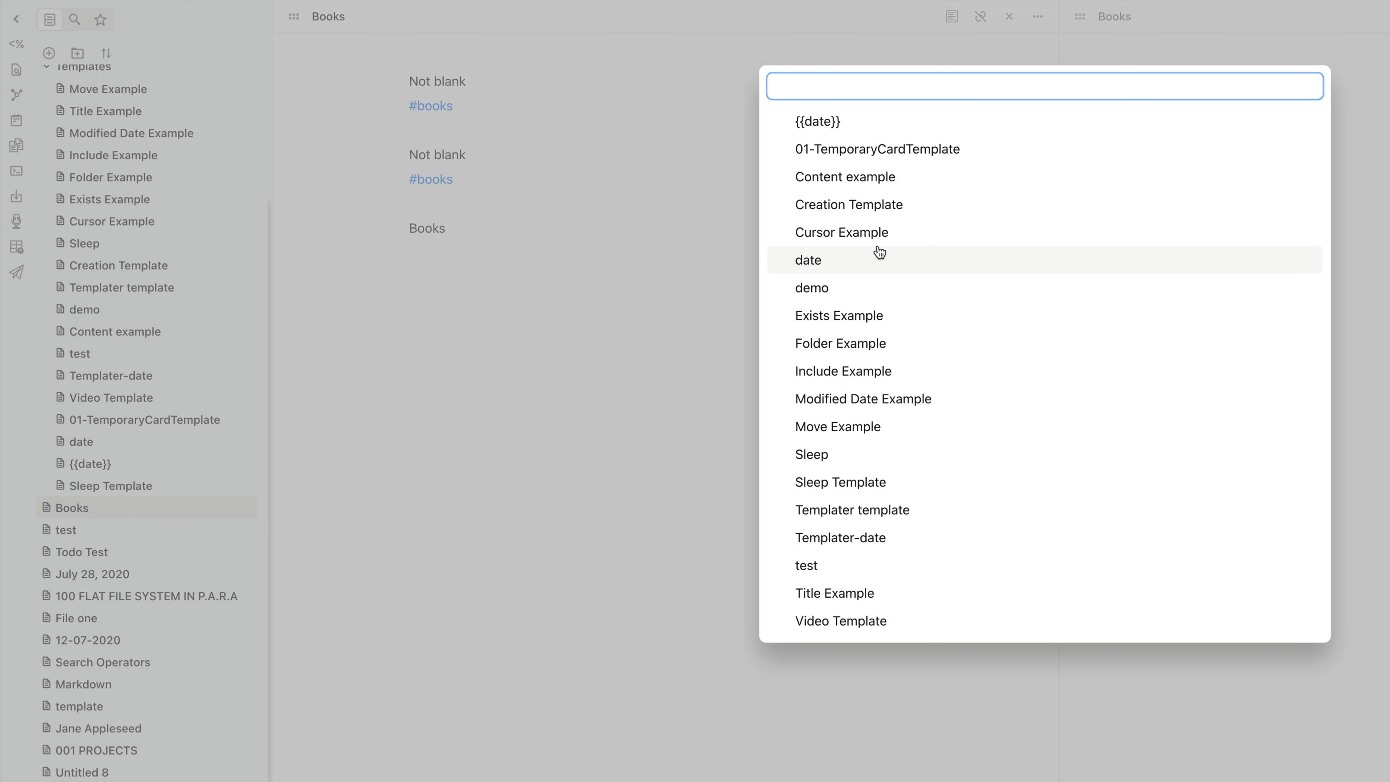
type("move")
key("Return")
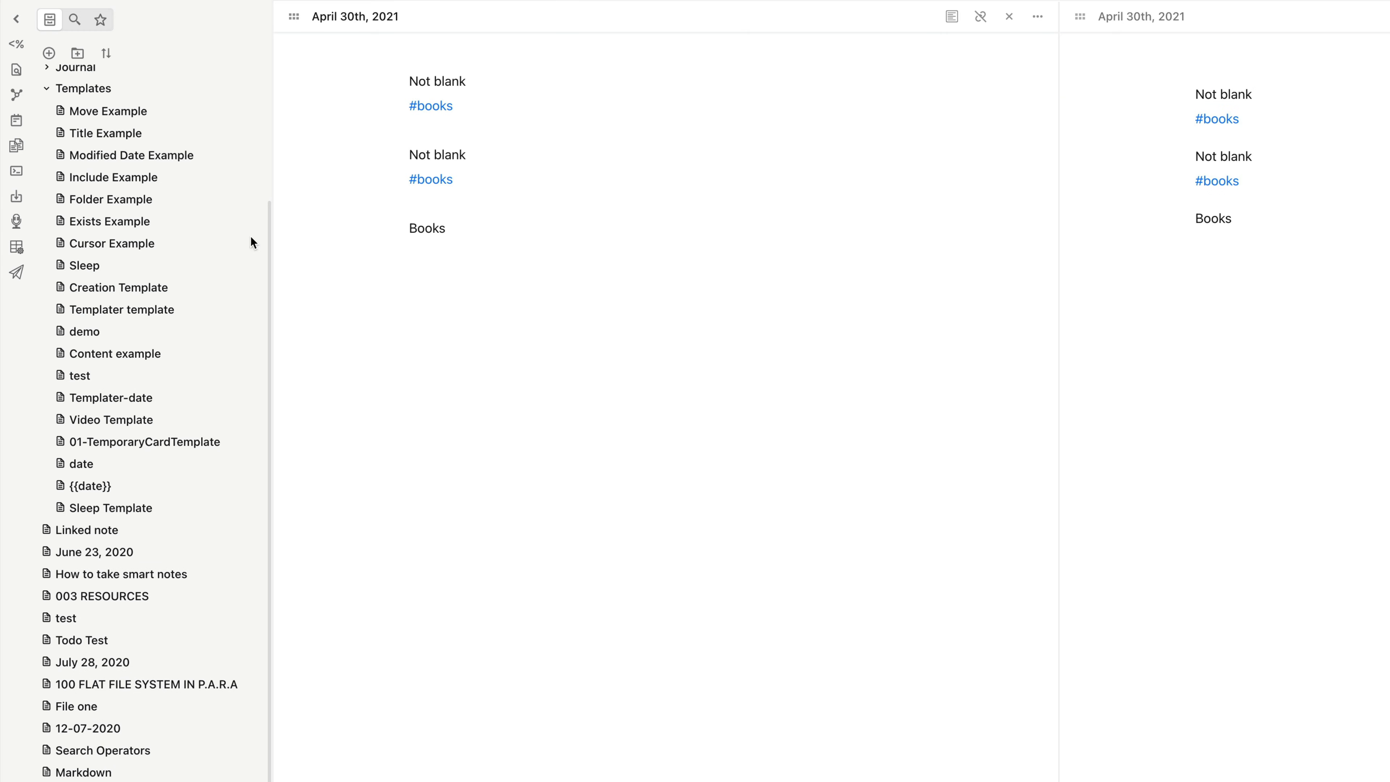
scroll(181, 231, "up", 2)
scroll(181, 231, "up", 3)
scroll(161, 155, "up", 3)
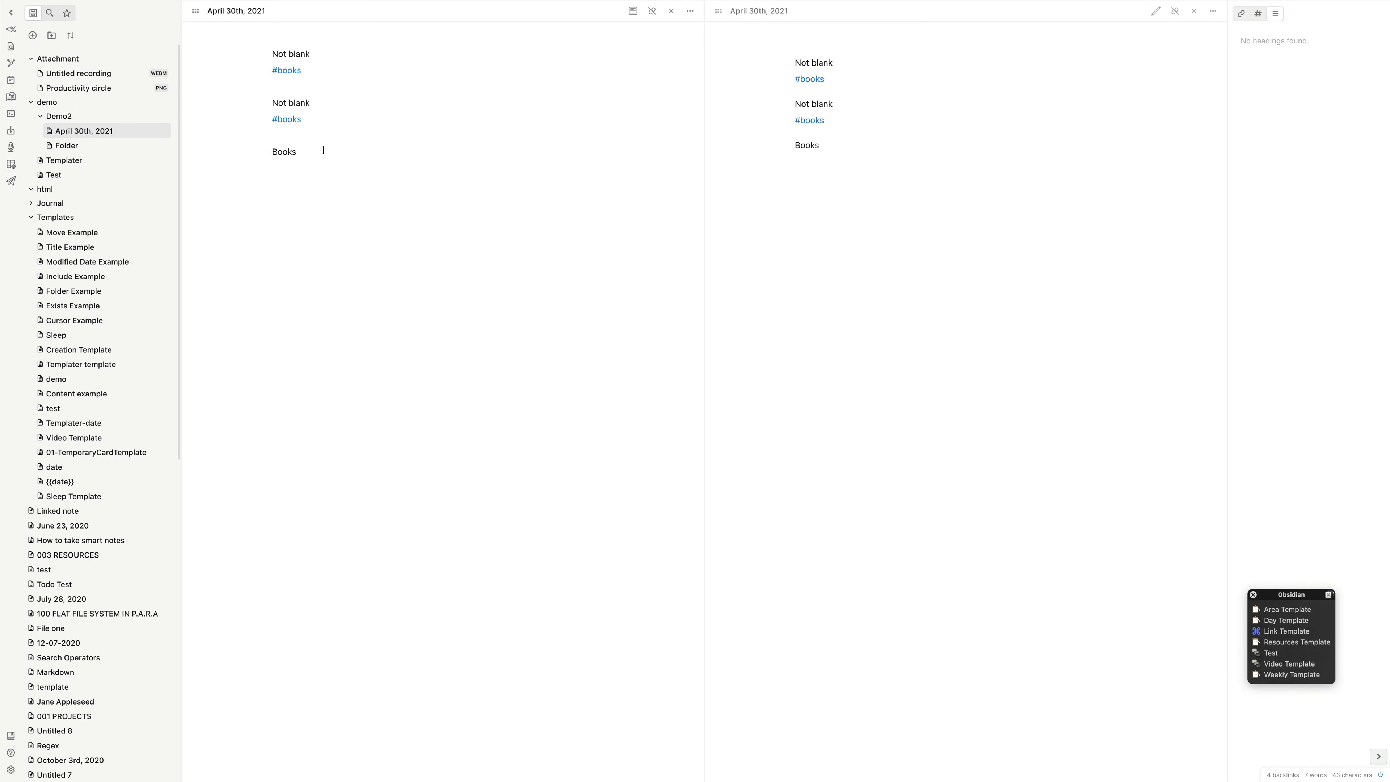
Step: Return to the Templater note in the demo folder and add a "### Path" heading at its end
left_click(64, 160)
scroll(490, 177, "down", 15)
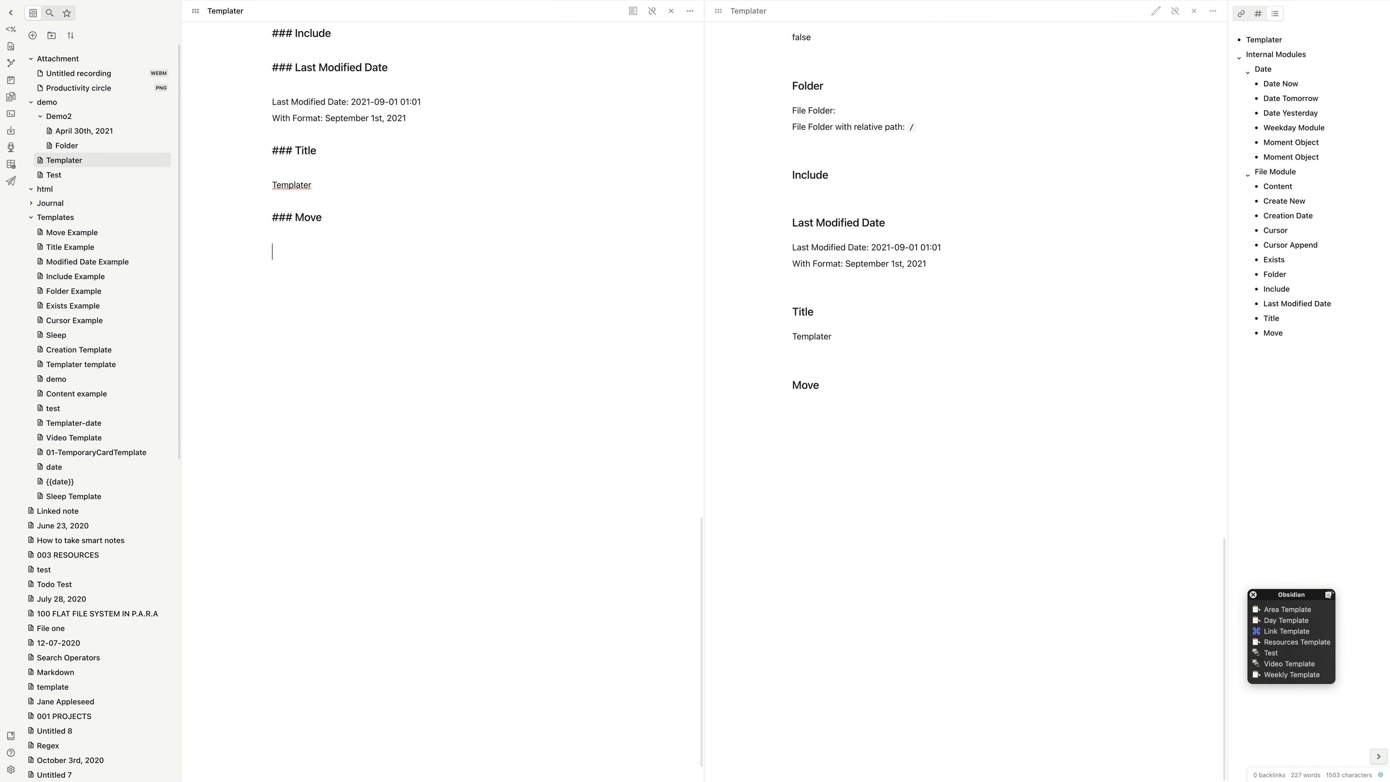
type("### Path")
Step: Create a note named "Path Example" in the Templates folder containing the line "File Path: <% tp.file.path() %>"
right_click(56, 217)
left_click(81, 230)
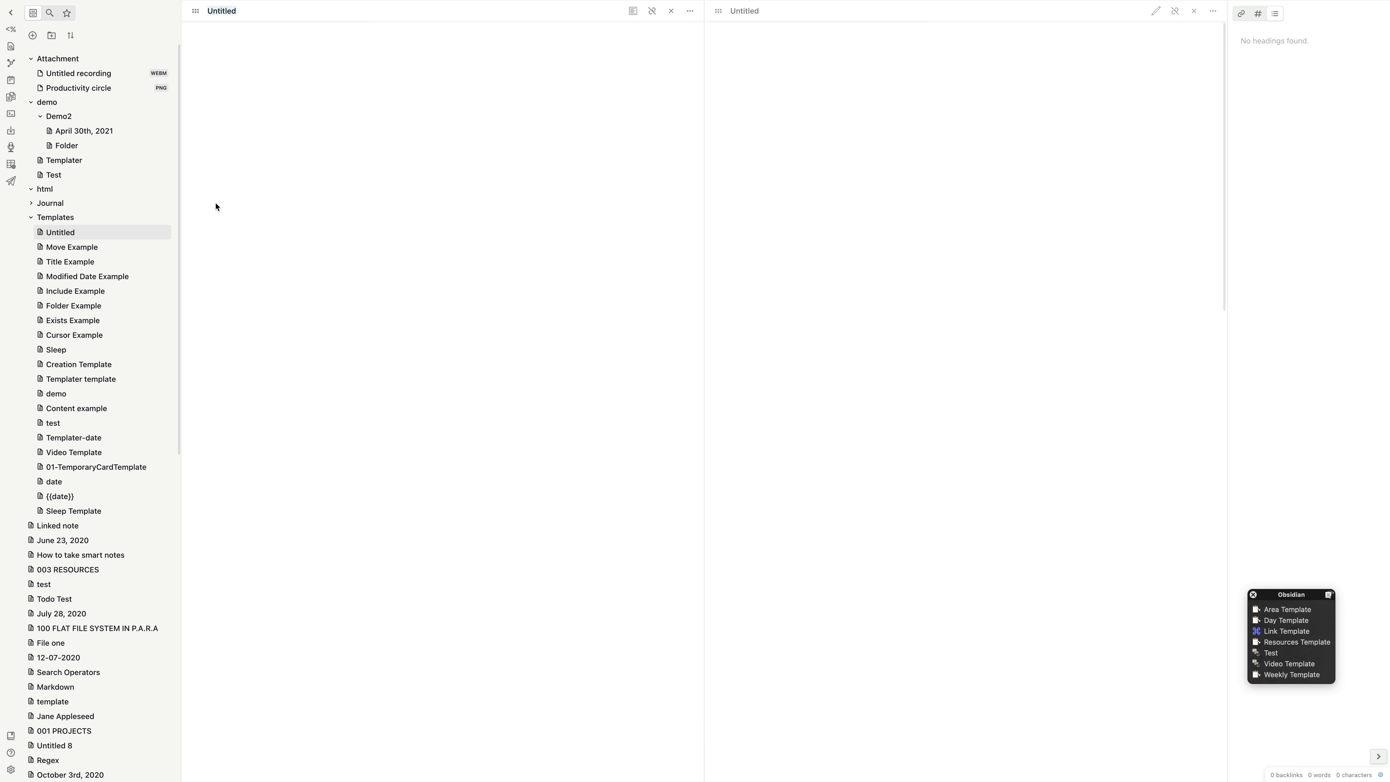
type("Path Example")
key("Return")
type("File Pa")
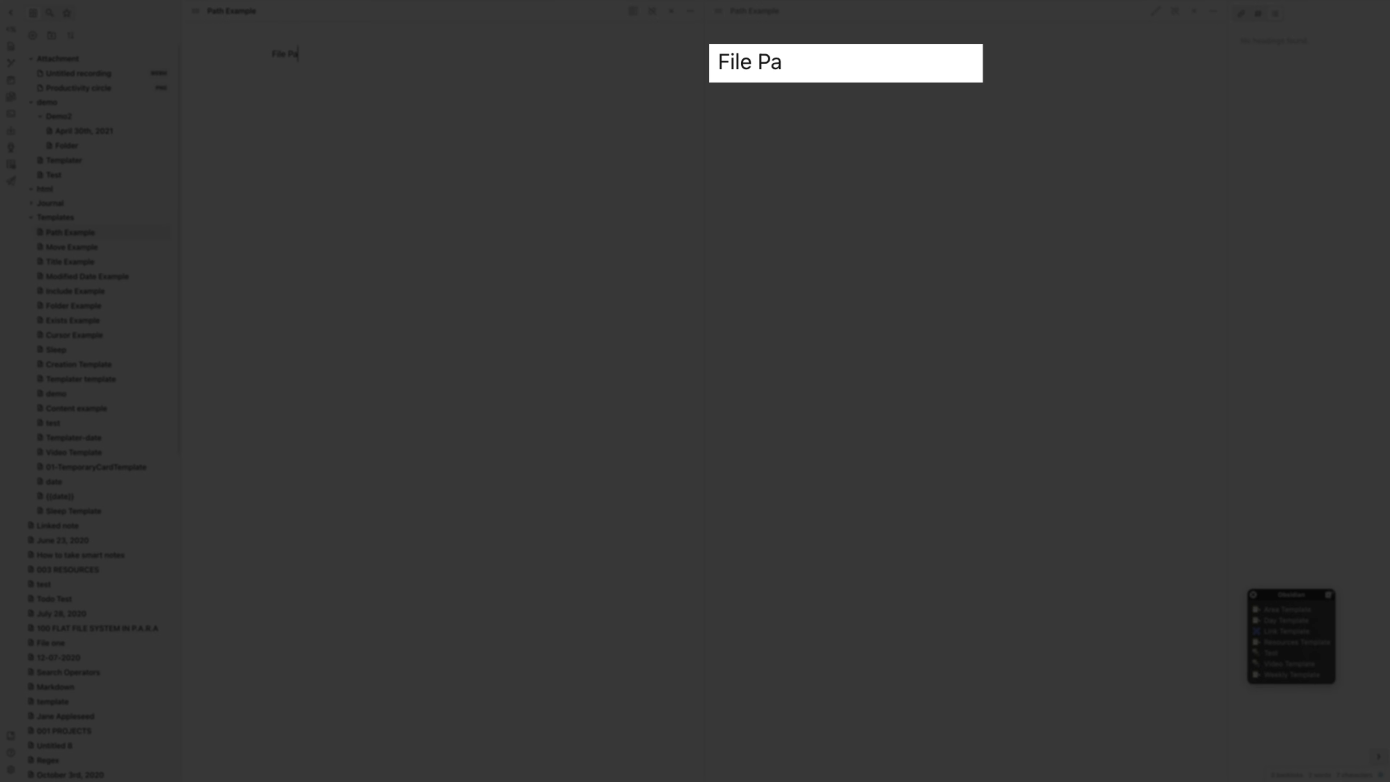
type("th: <% tp.file.path() %>")
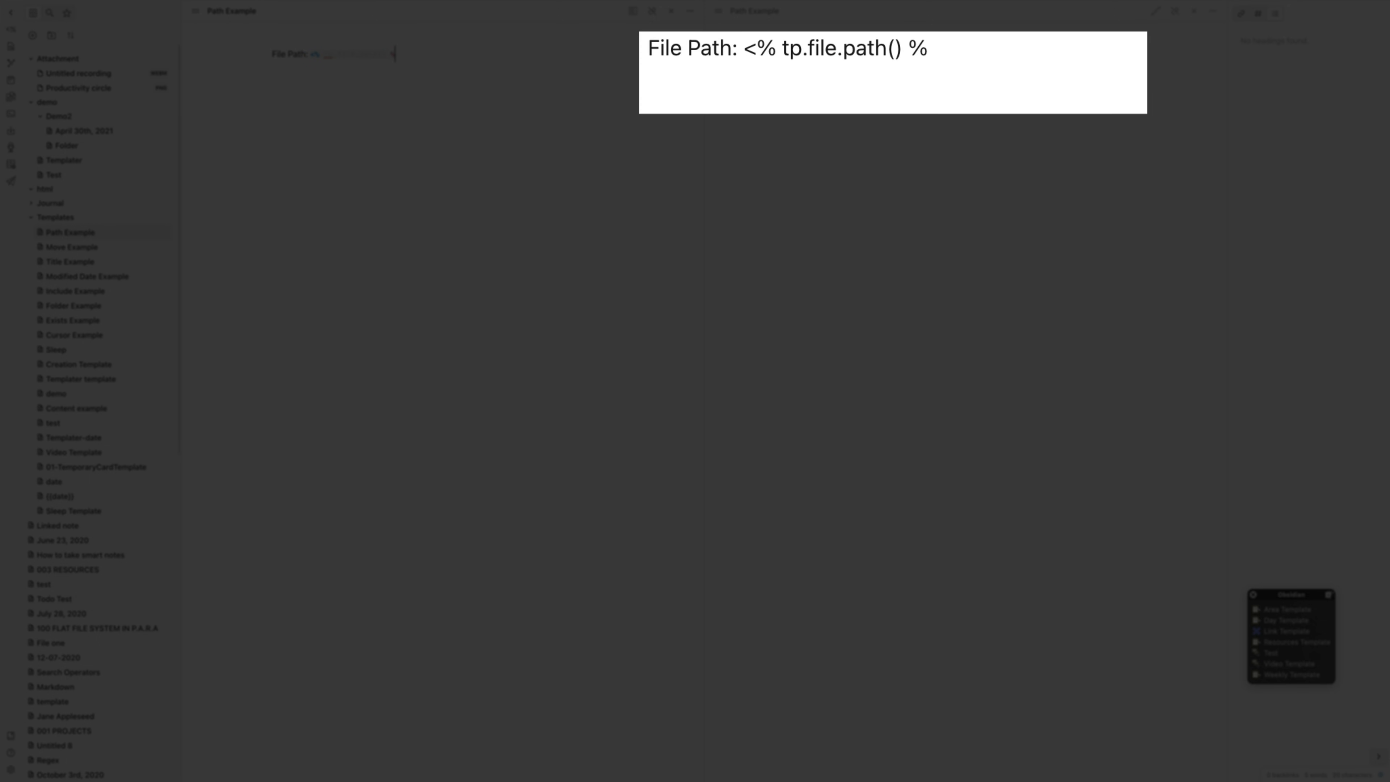
Step: Add a second line to the Path Example template reading "File Path with relative path: <% tp.file.path(true) %>"
key("Return")
type("File Path with rel")
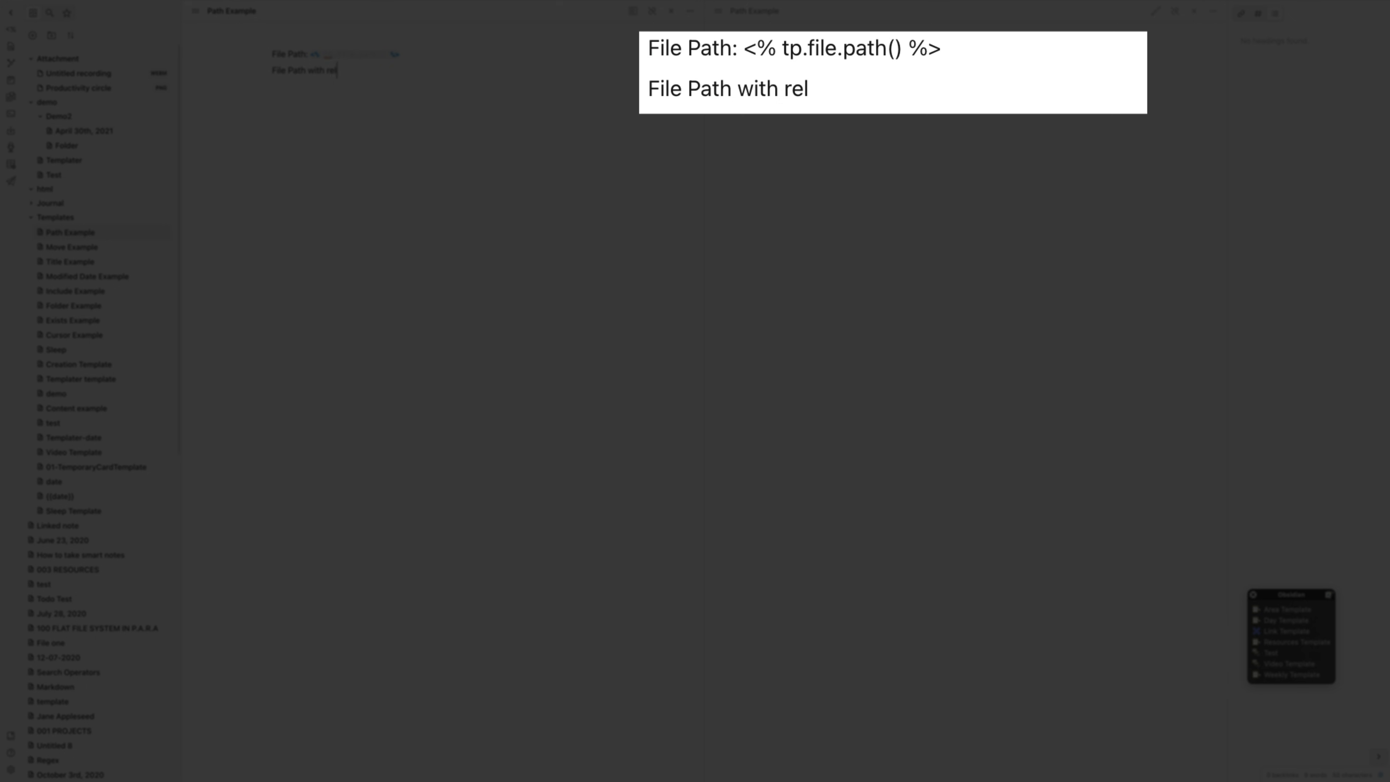
type("ative path")
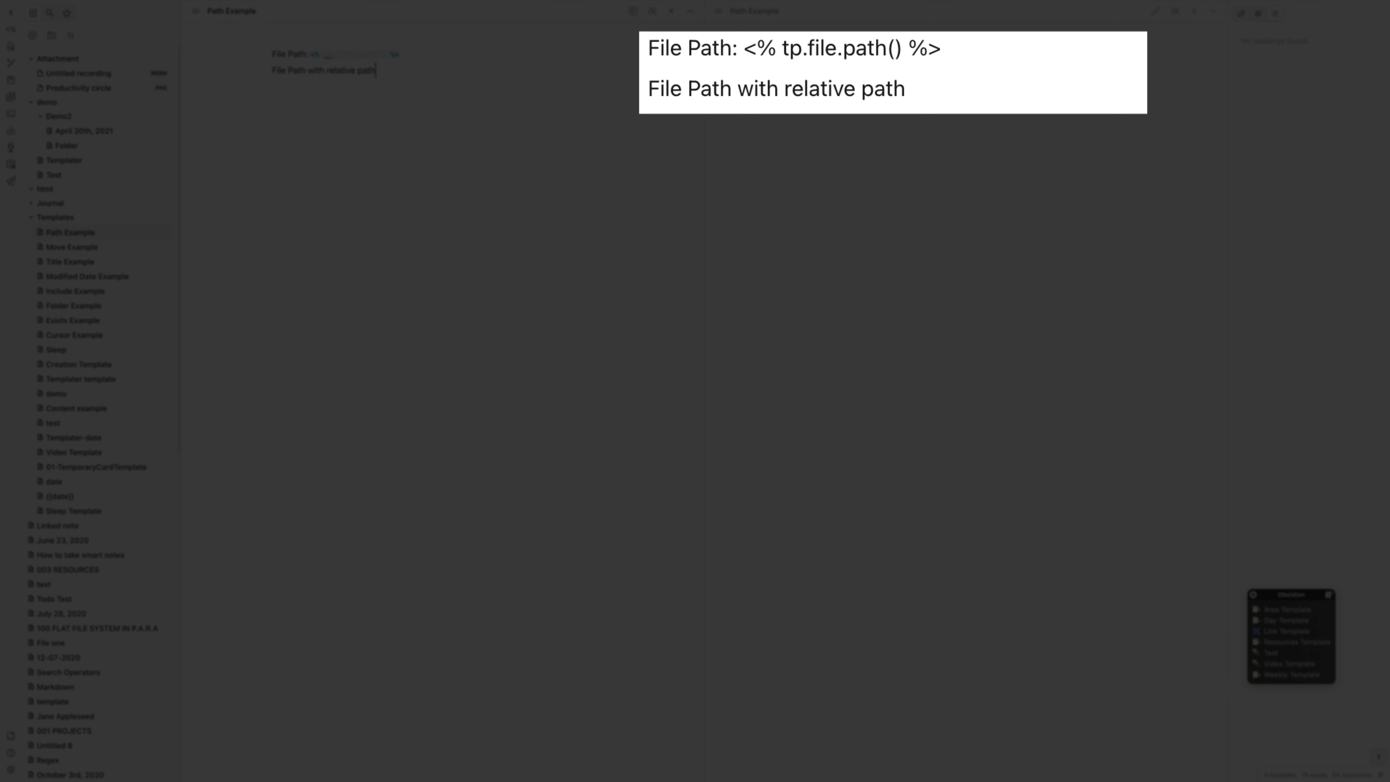
type(": <% tp.file.path(true)")
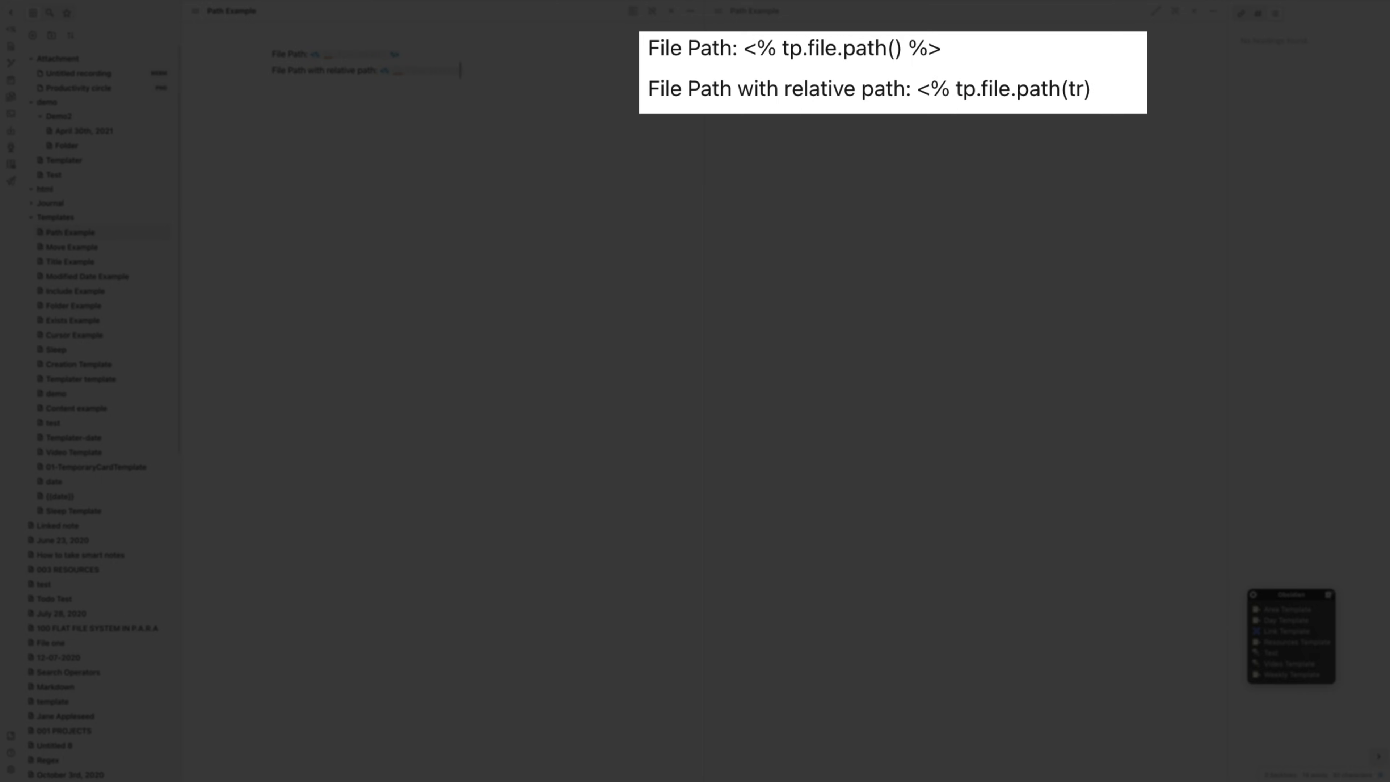
type(" %>")
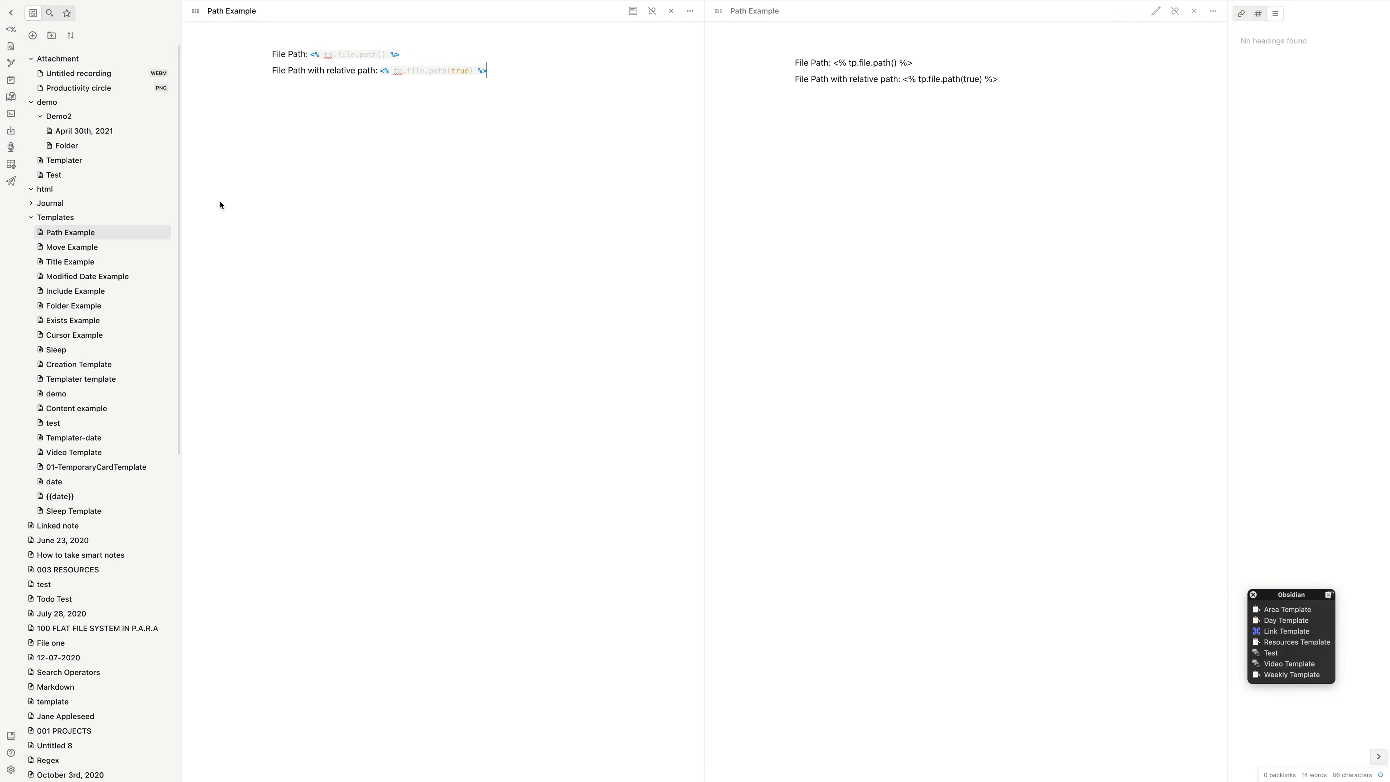
Step: Open the Templater note in the demo folder and insert the Path Example template under its Path heading
left_click(80, 162)
scroll(296, 478, "down", 10)
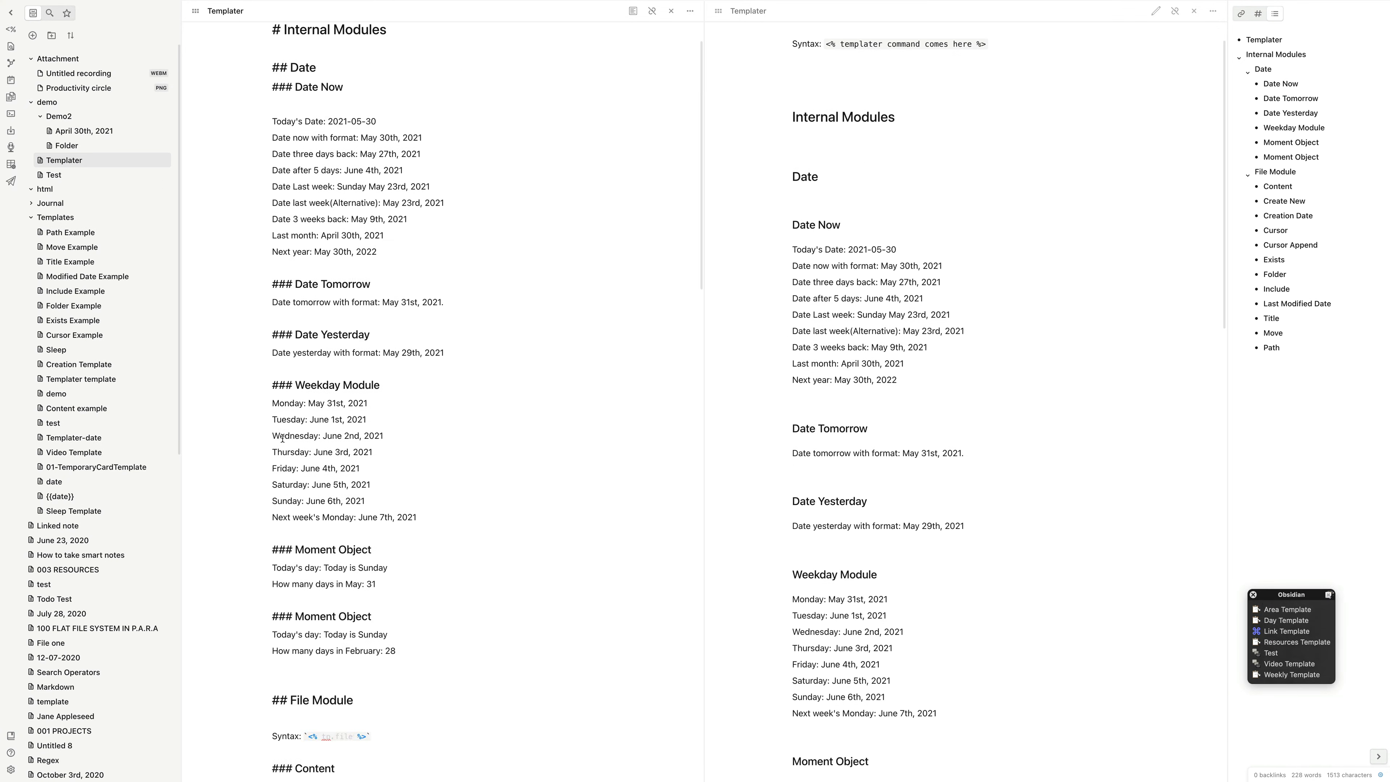
scroll(296, 478, "down", 15)
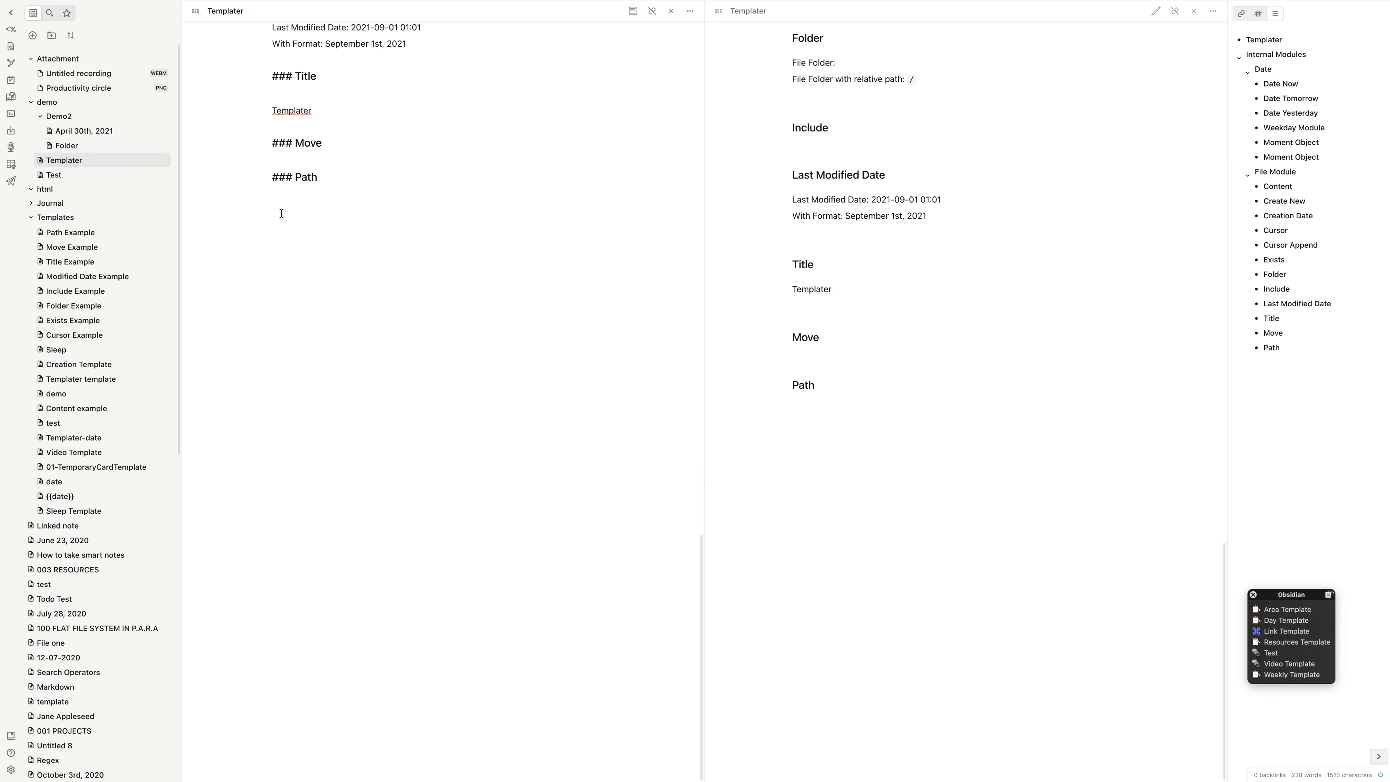
left_click(8, 31)
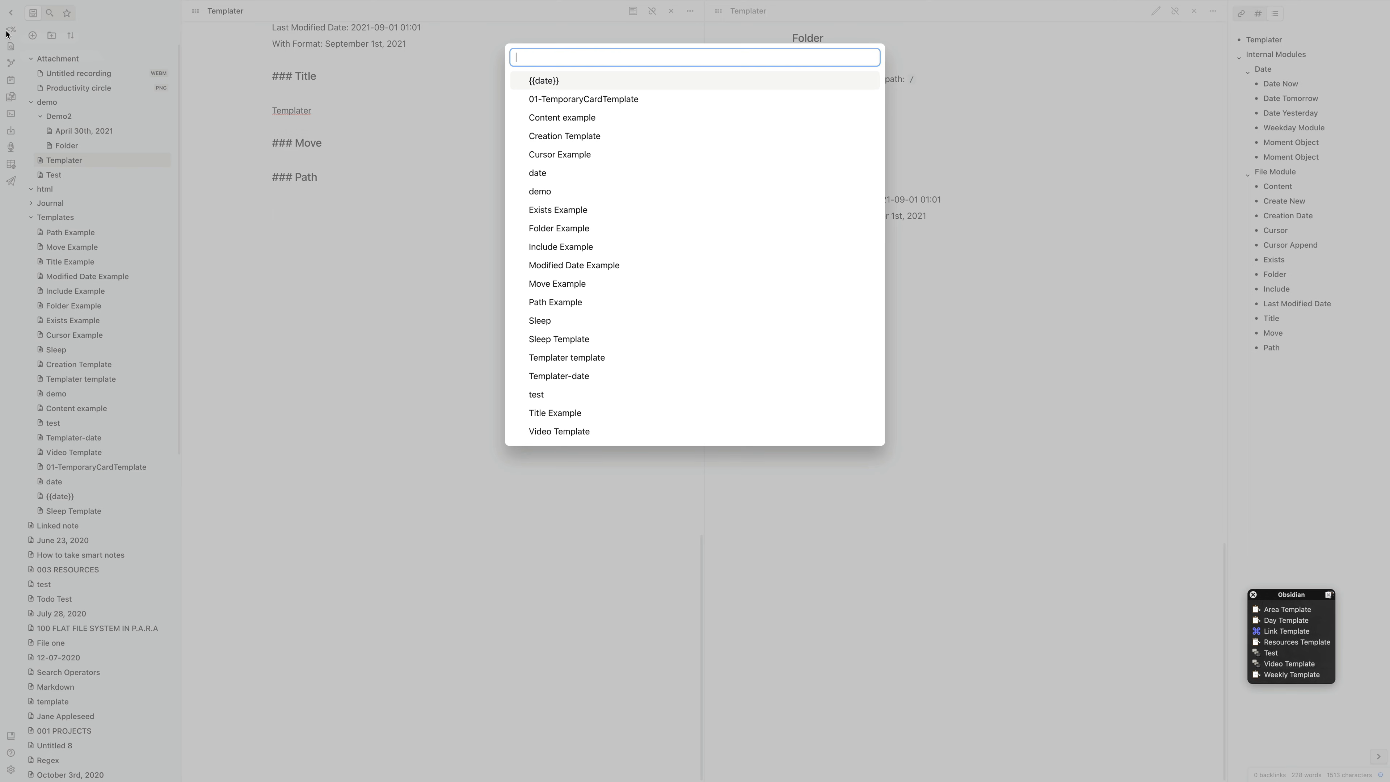
type("path")
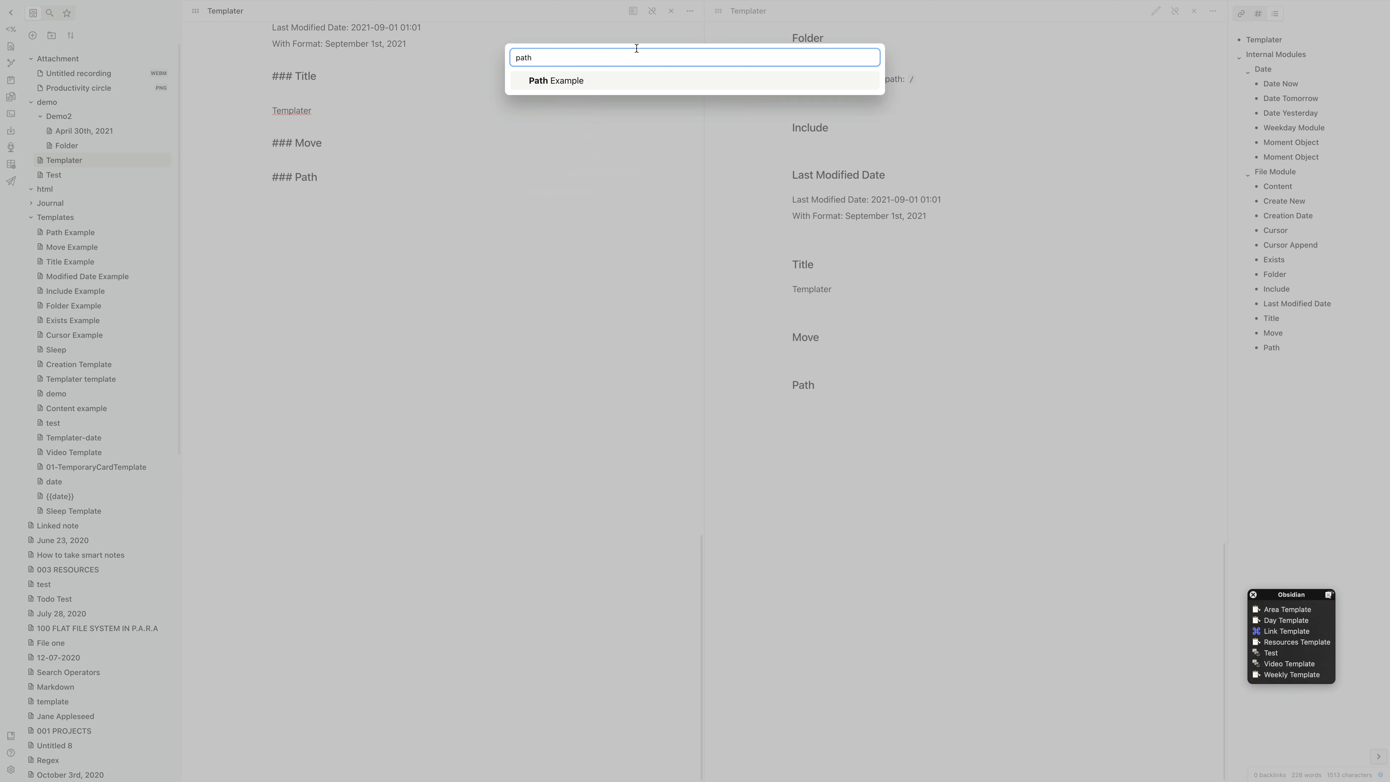
key("Return")
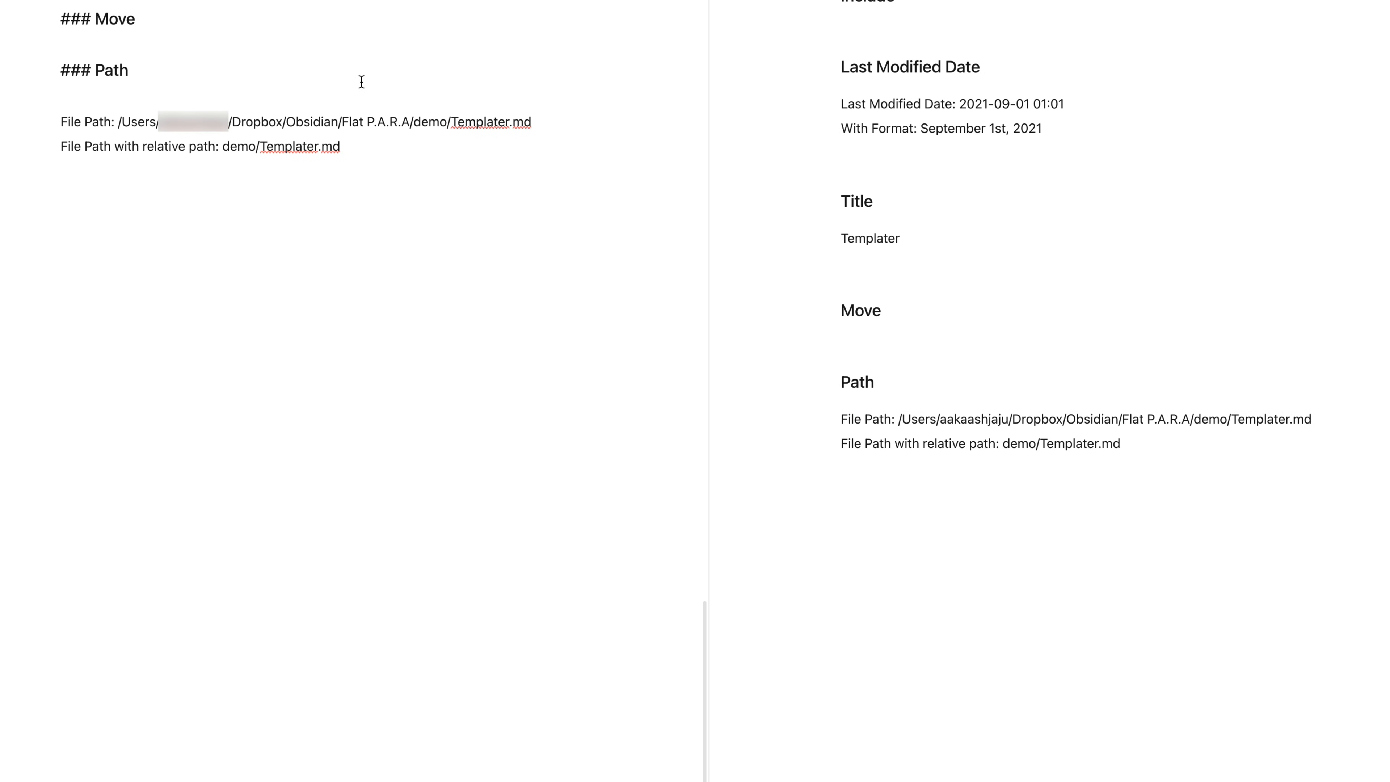
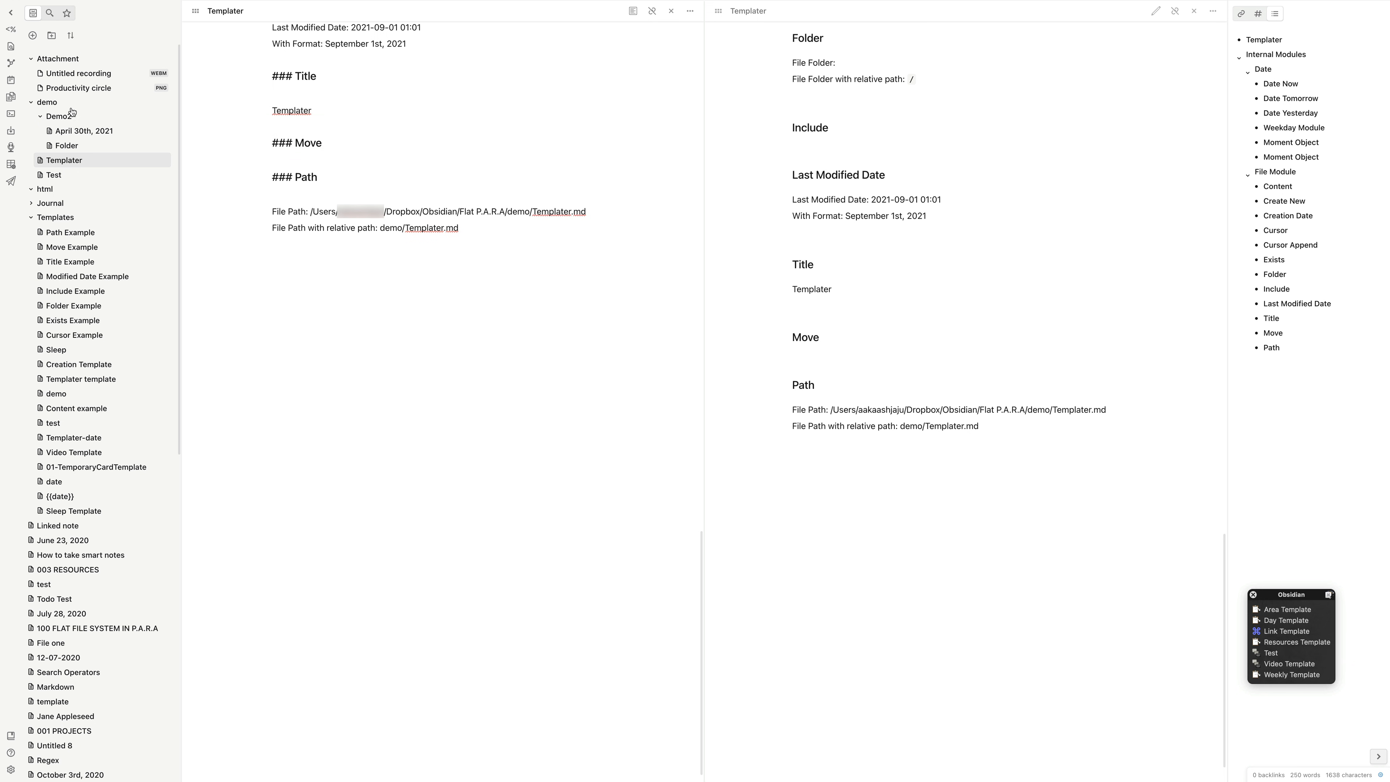
Step: Open the "April 30th, 2021" note in the Demo2 folder and insert the Path Example template into it
left_click(84, 134)
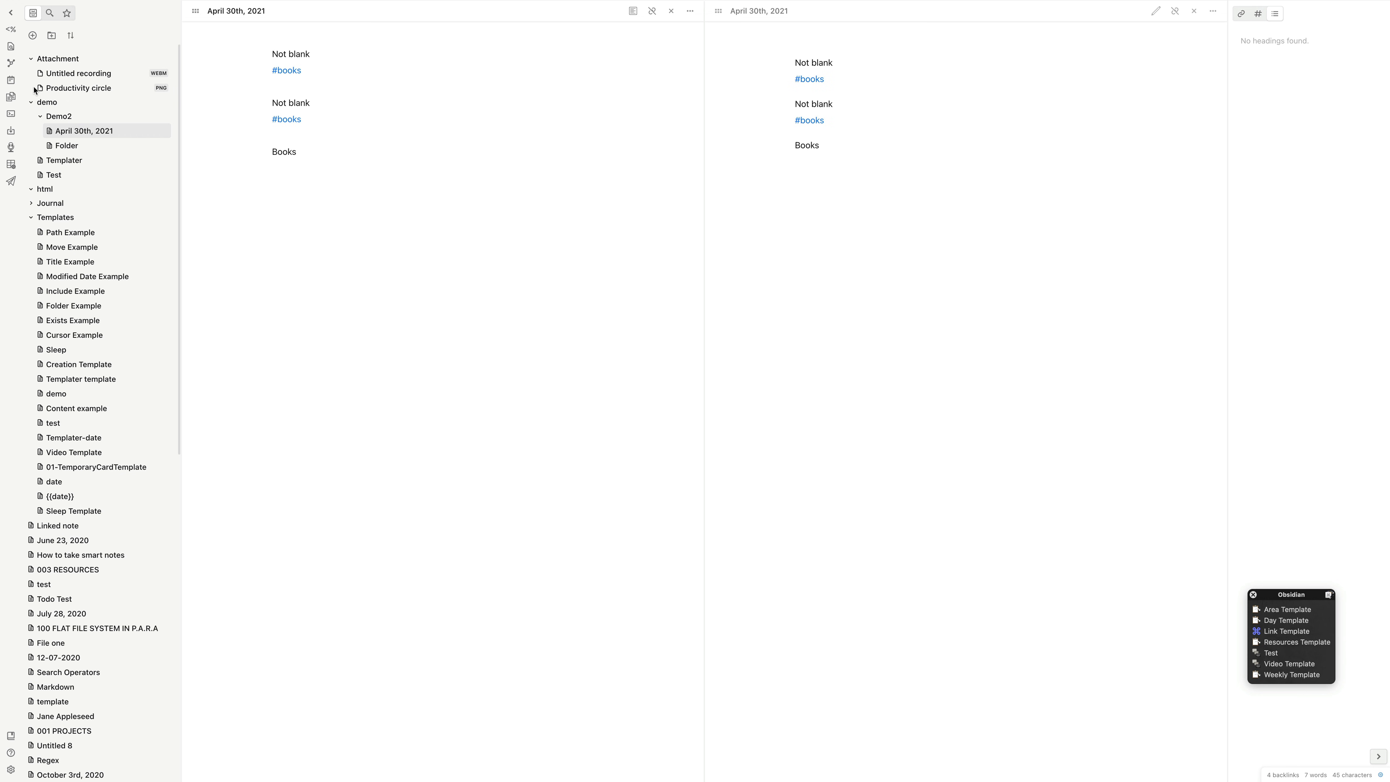
left_click(10, 29)
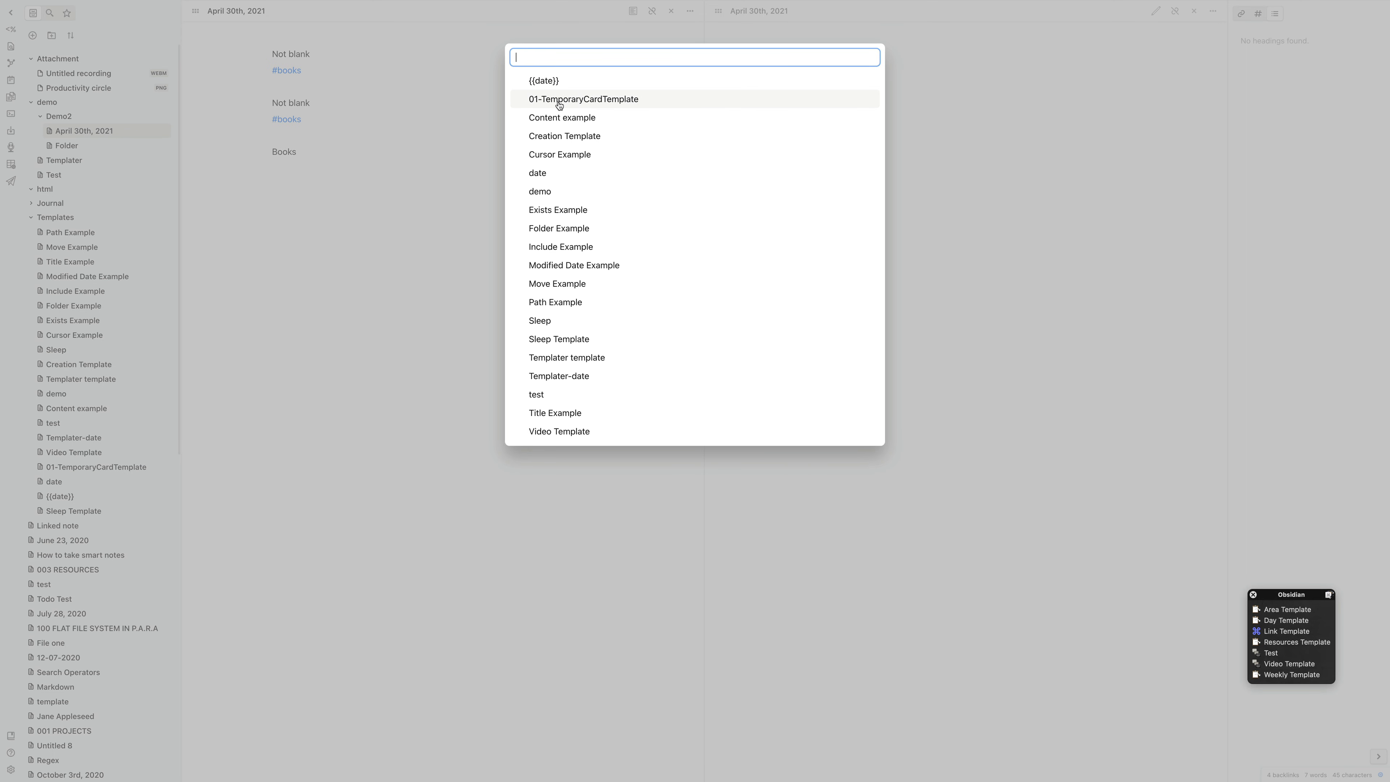
type("path")
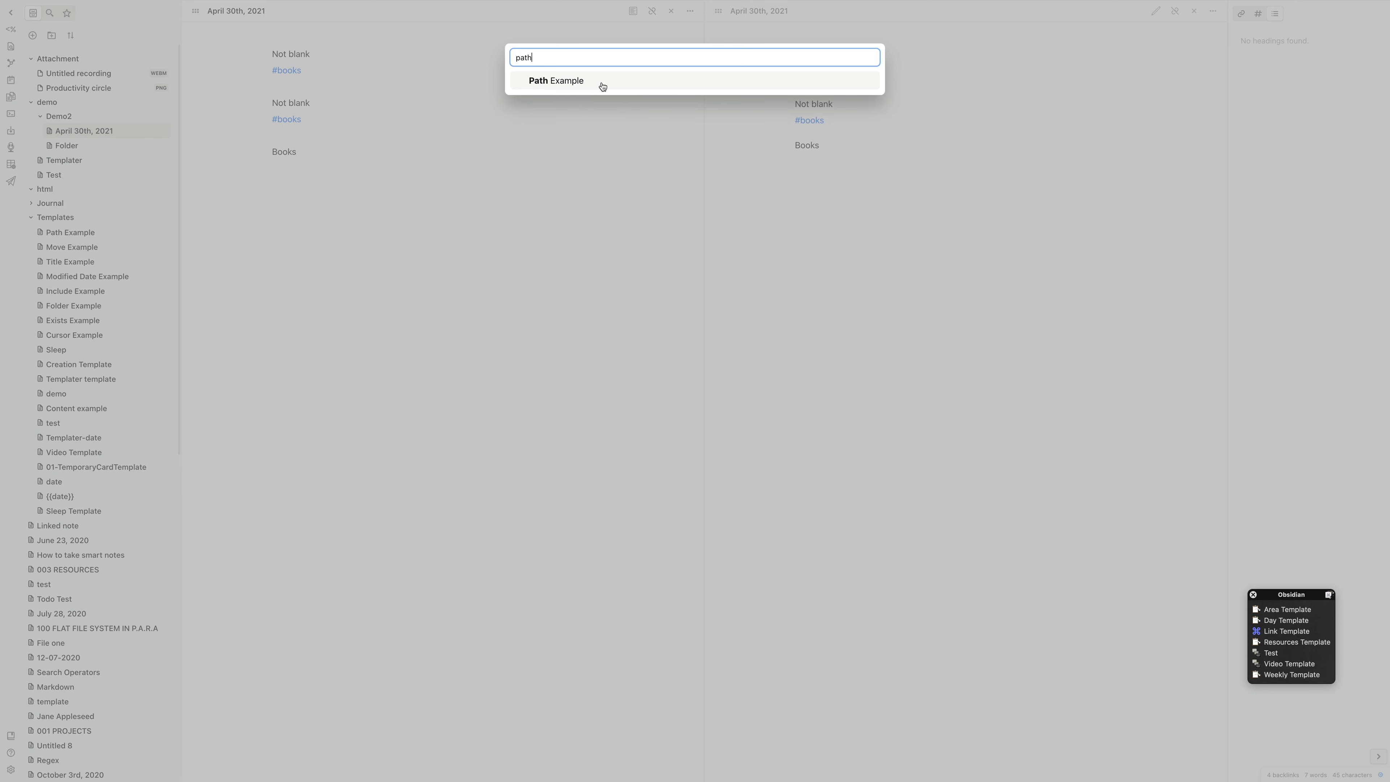
left_click(603, 86)
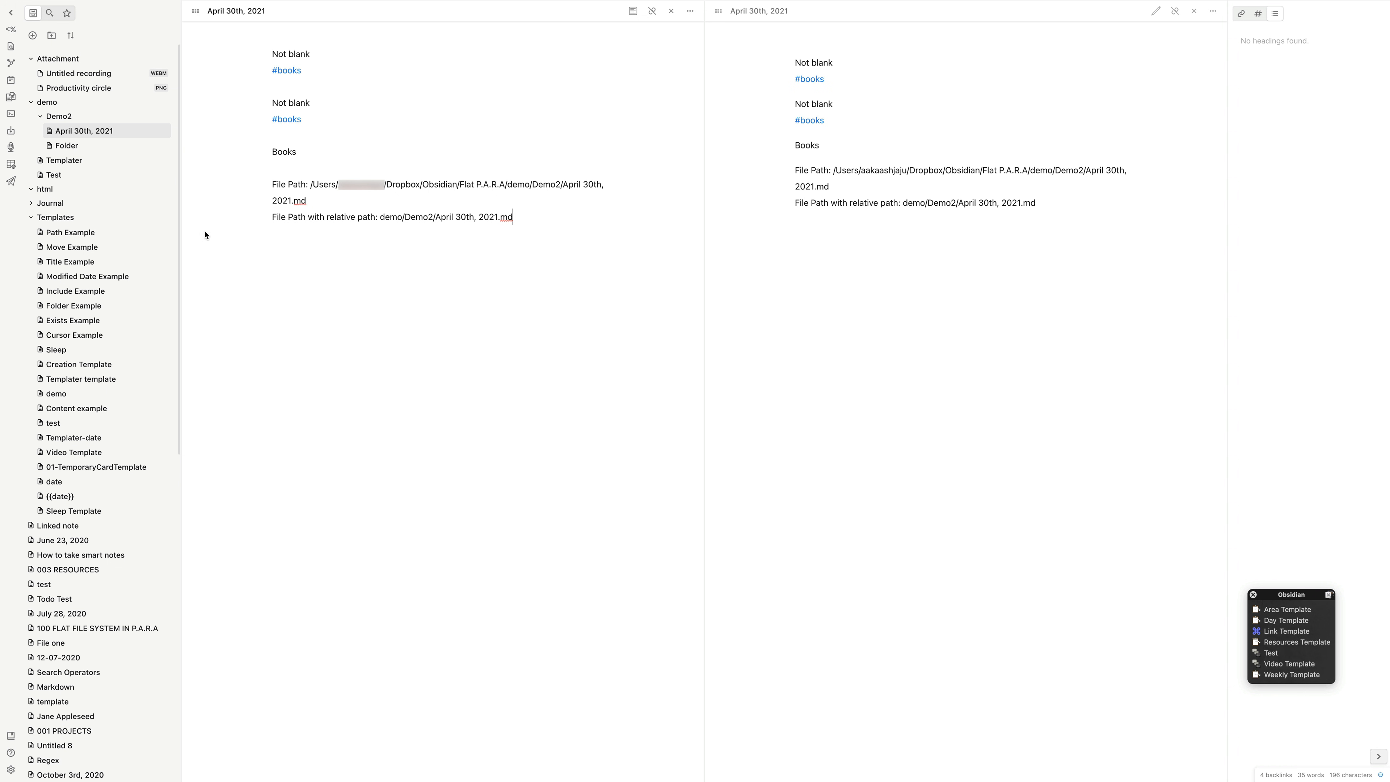
Step: Return to the Templater note and delete the absolute File Path line under the Path heading
left_click(97, 161)
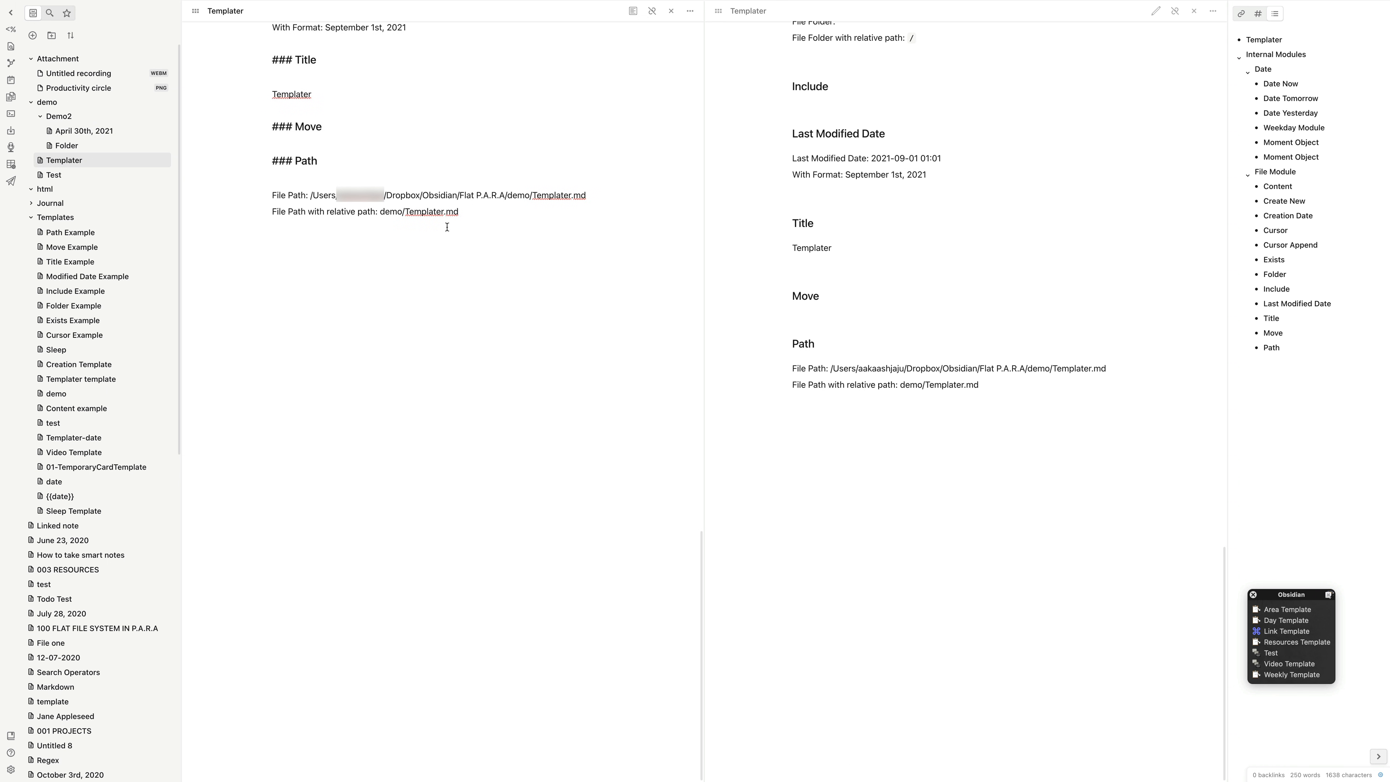
left_click_drag(501, 215, 294, 203)
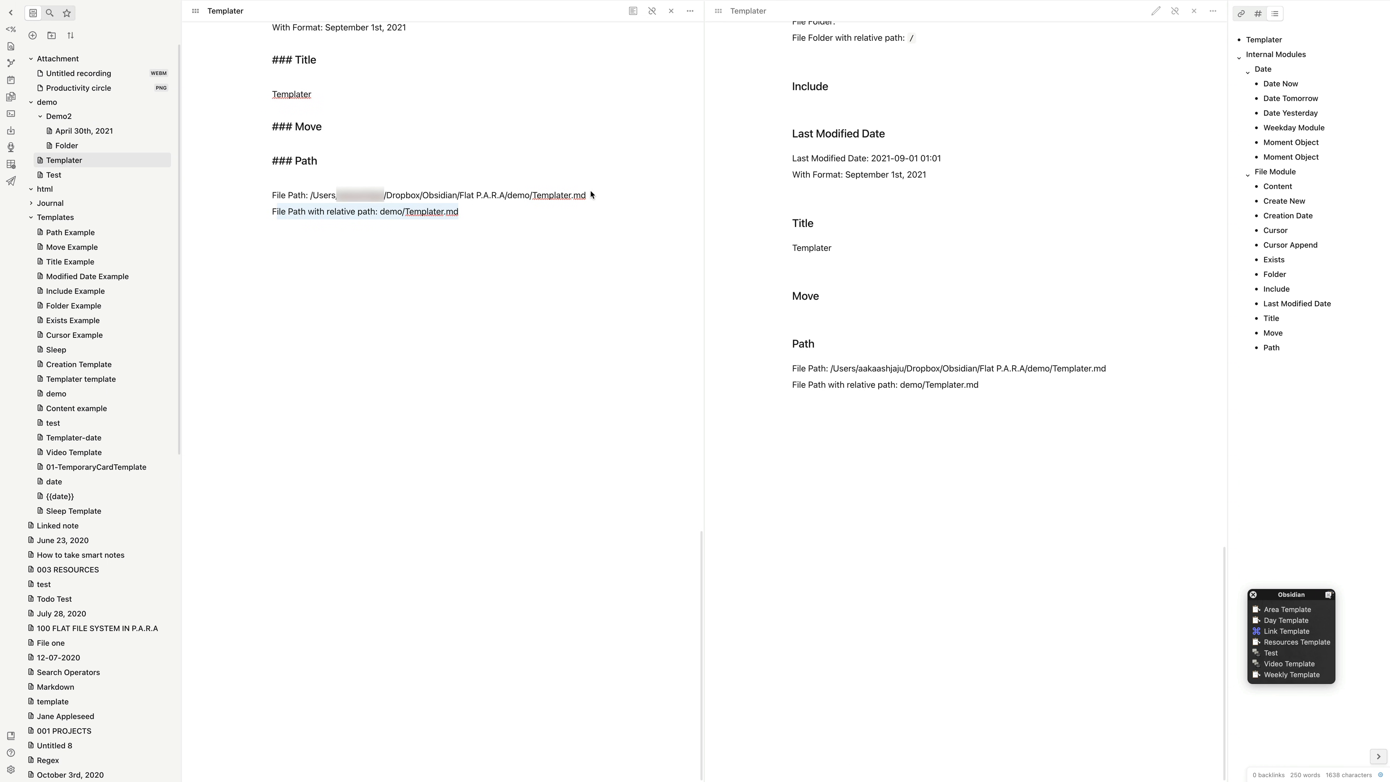
left_click_drag(637, 199, 181, 199)
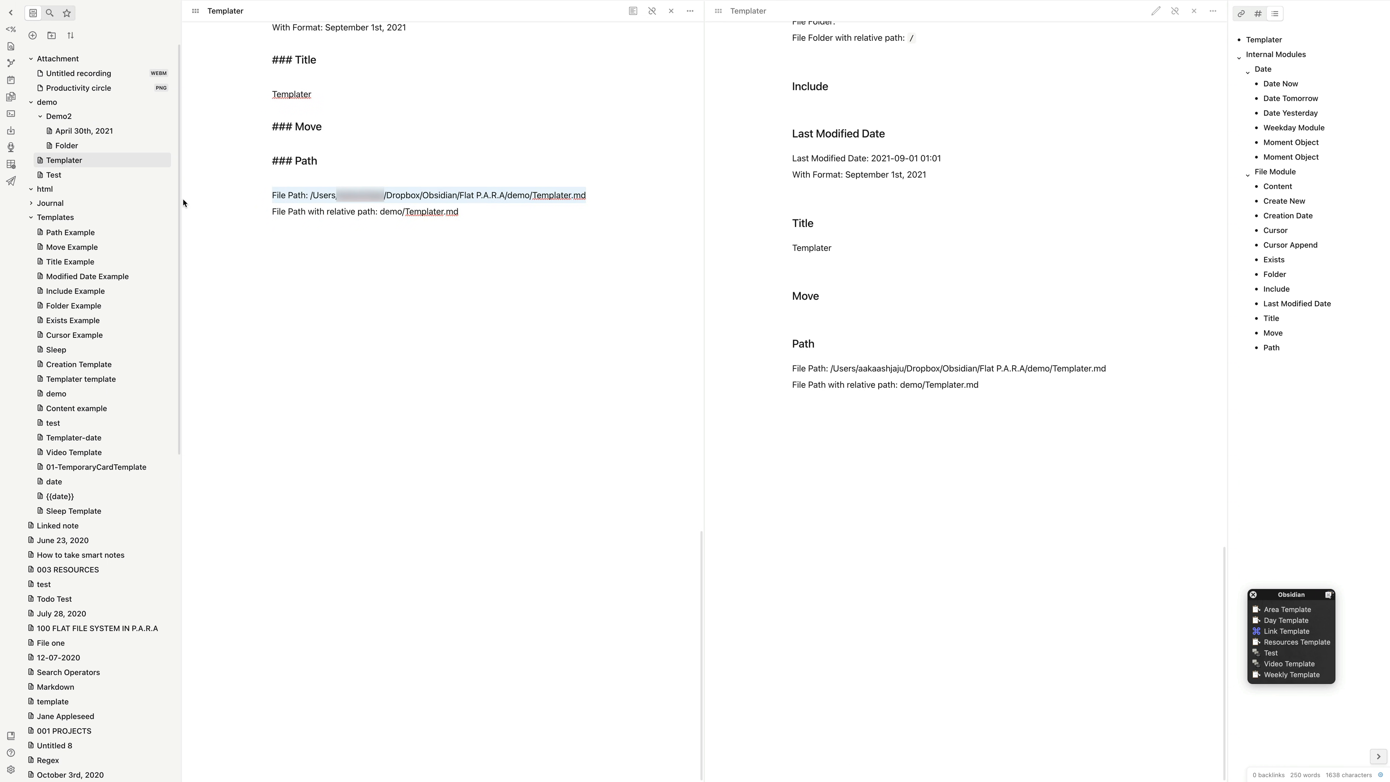
key("BackSpace")
key("BackSpace")
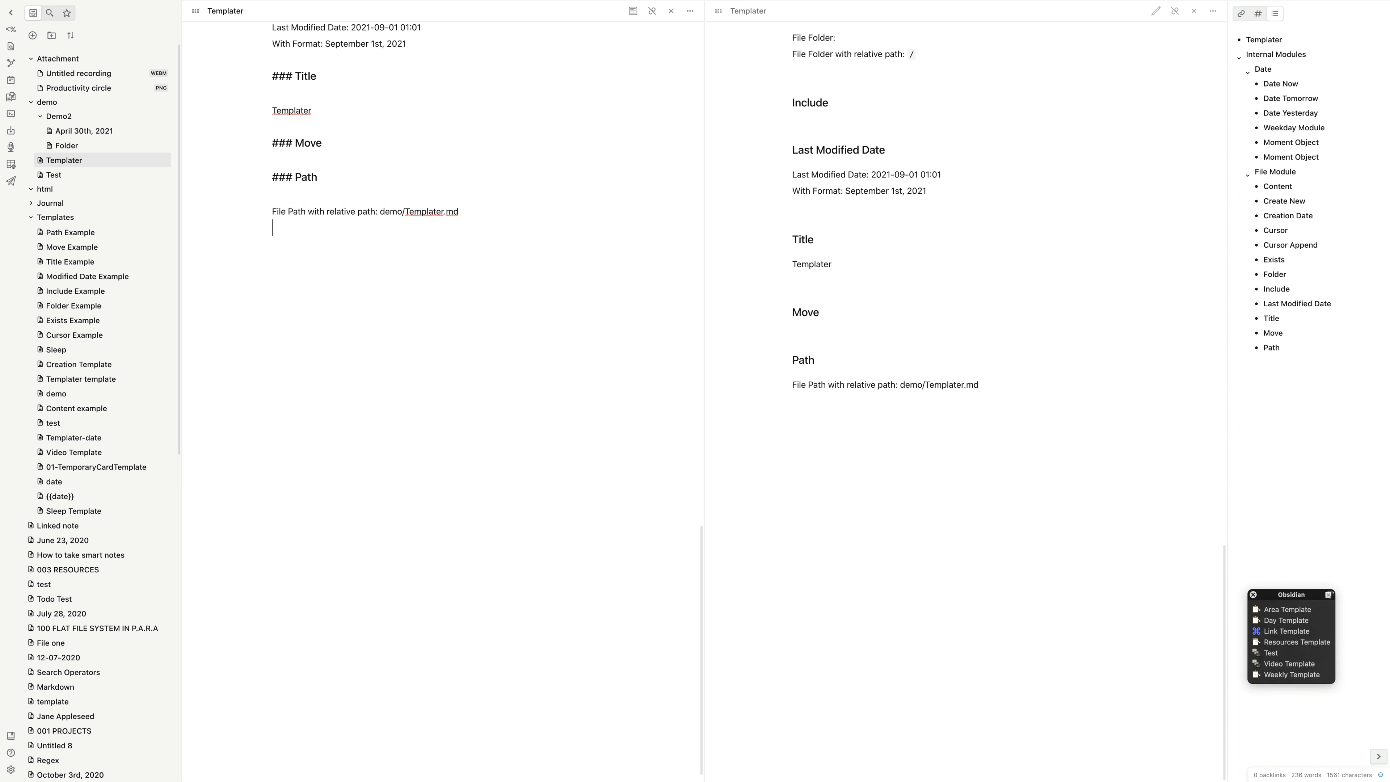
Step: Add a "### Rename" heading at the end of the Templater note
type("### Rename")
key("Return")
key("Return")
Step: Create a note named "Rename Example" in the Templates folder containing the command <% tp.file.rename("MyNewName") %>
right_click(64, 218)
left_click(86, 231)
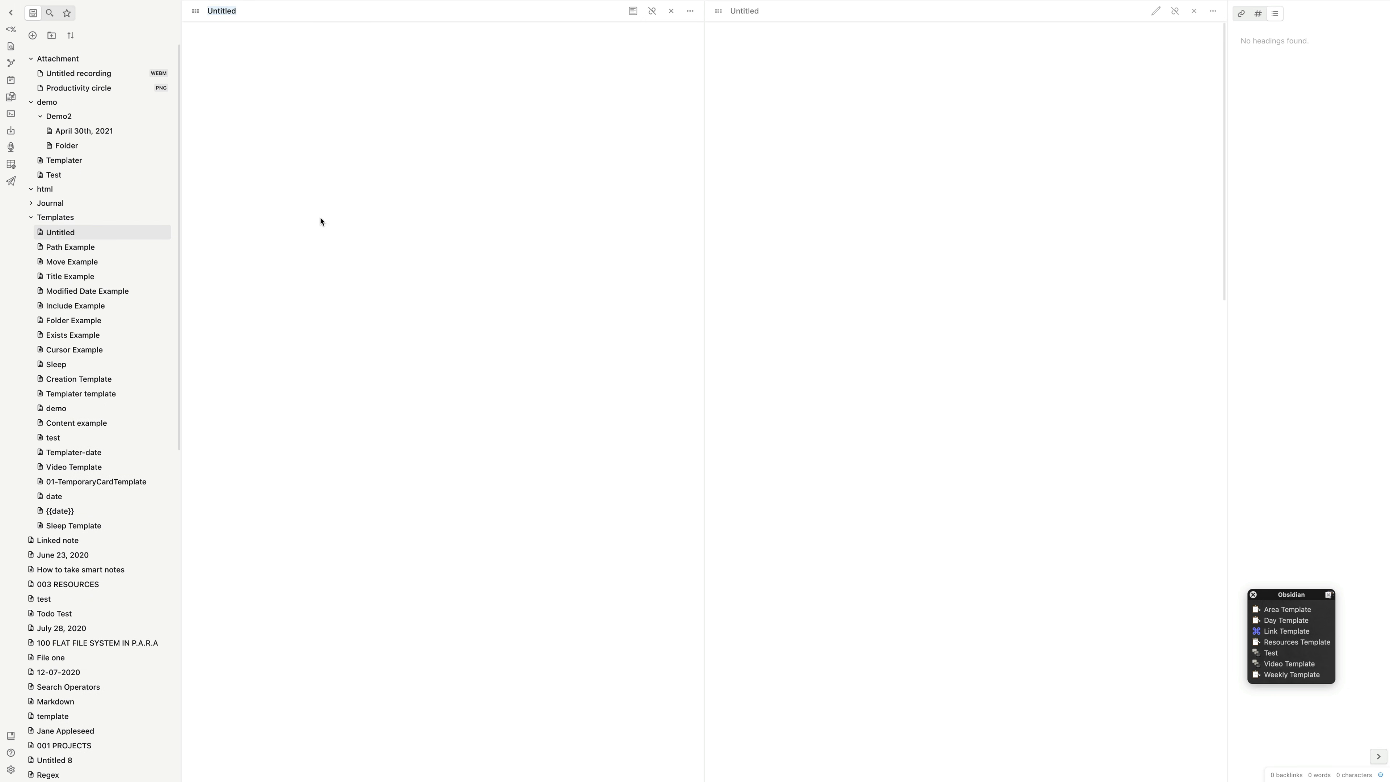
type("Rename Example")
key("Return")
type("<% t")
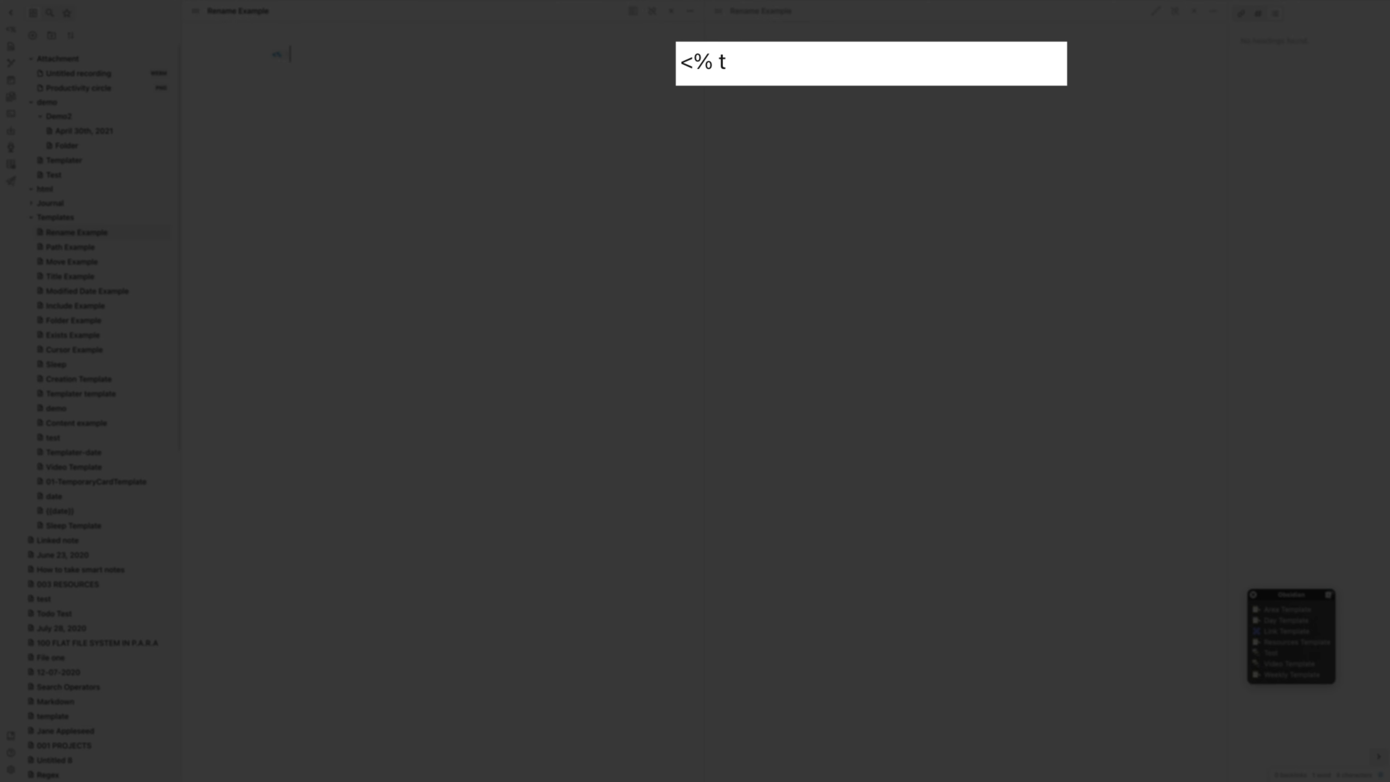
type("p.file.rename(\"\")")
type("MyNewName")
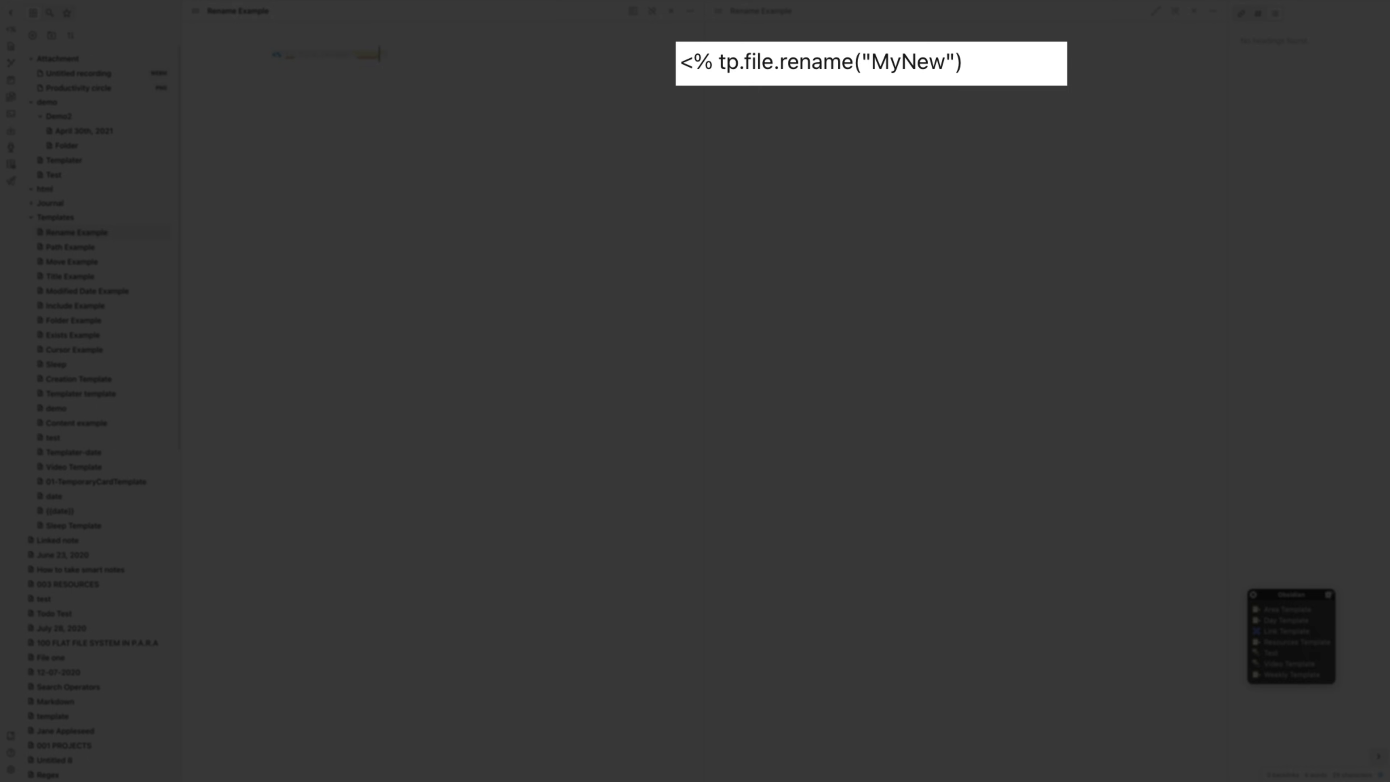
type(" %>")
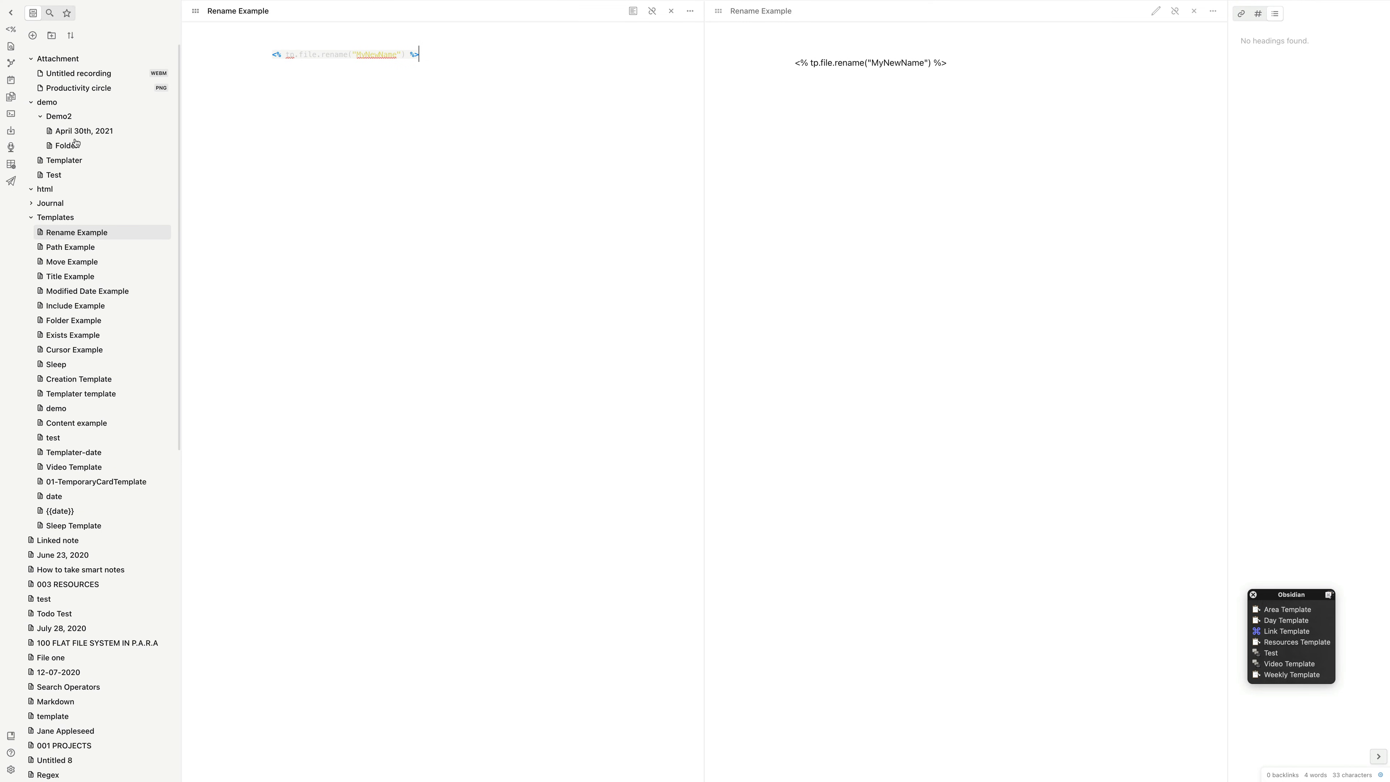
Step: Open the "April 30th, 2021" note and delete its absolute File Path line
left_click(73, 132)
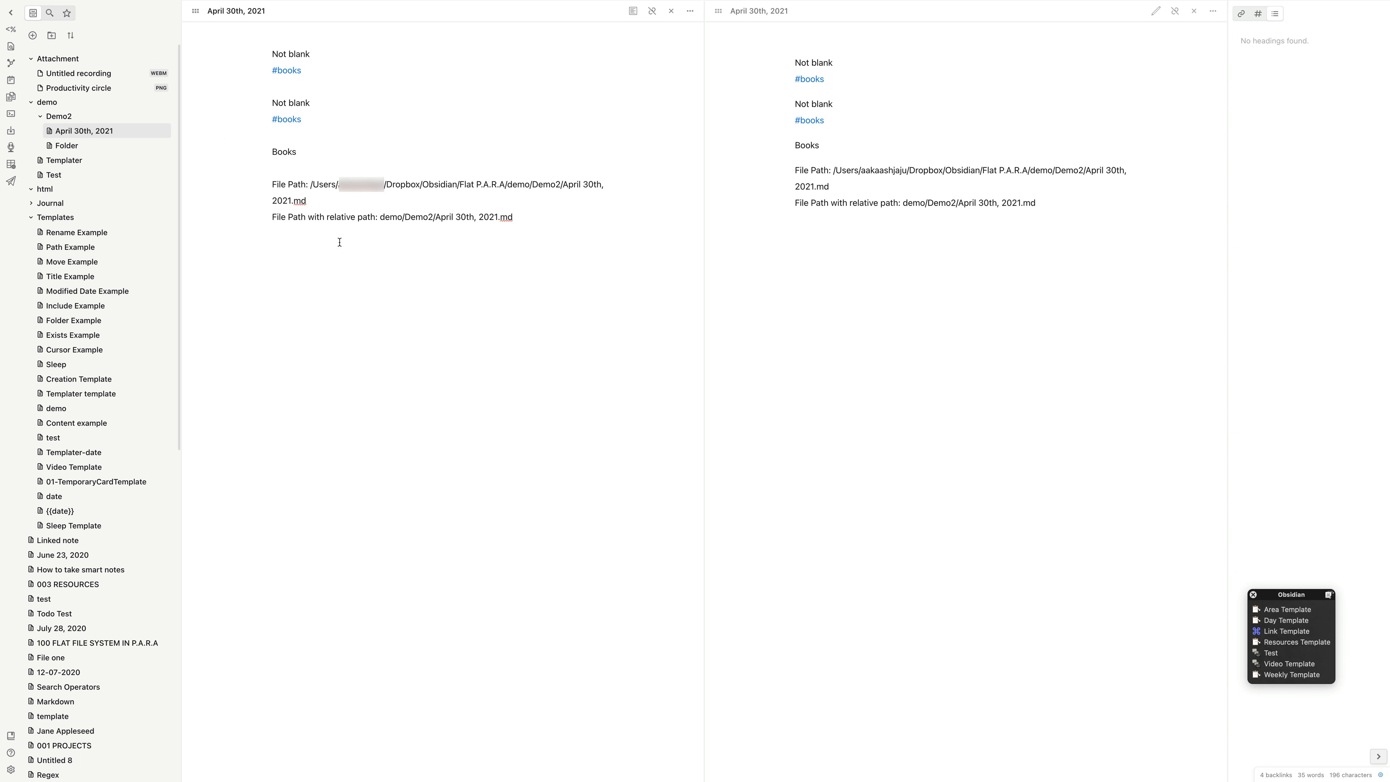
left_click_drag(360, 206, 250, 190)
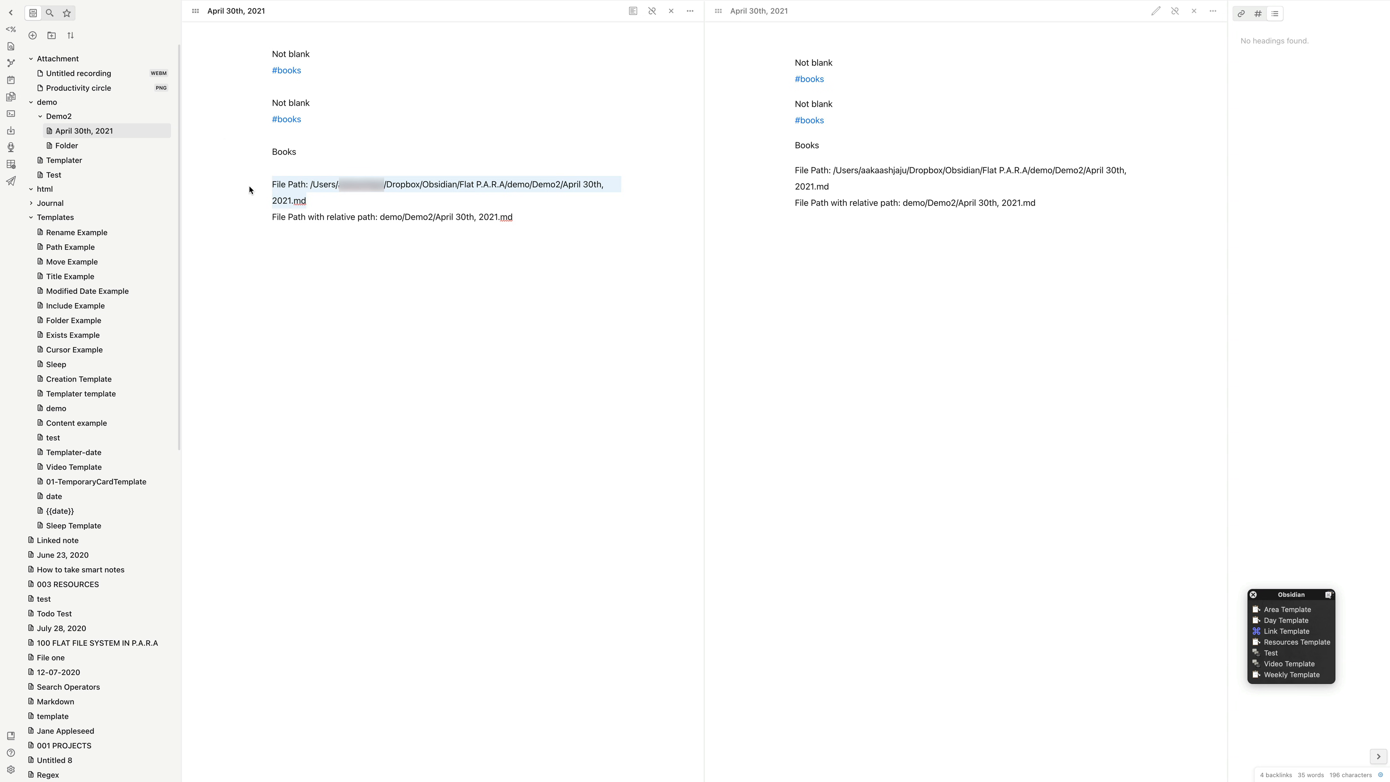
key("BackSpace")
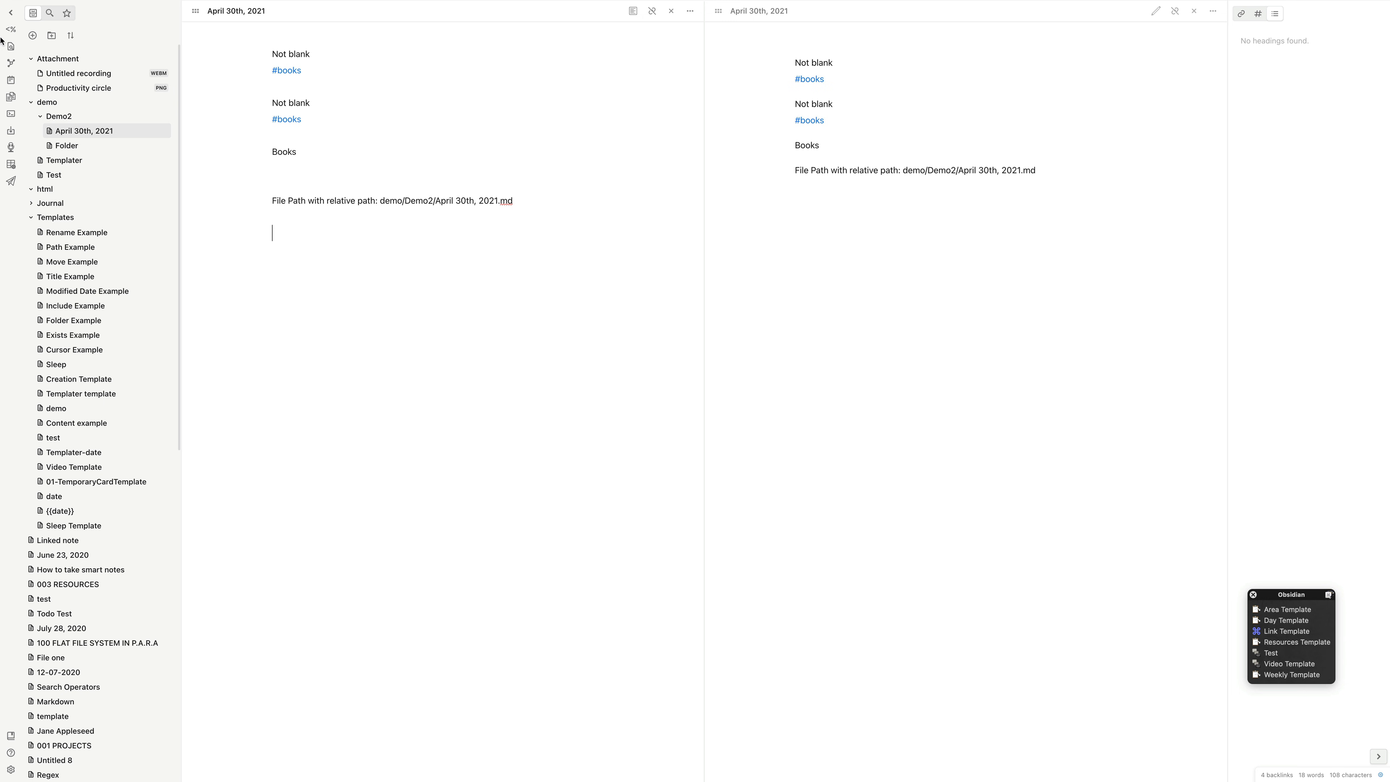
Step: Insert the Rename Example template into the "April 30th, 2021" note
left_click(11, 29)
type("ren")
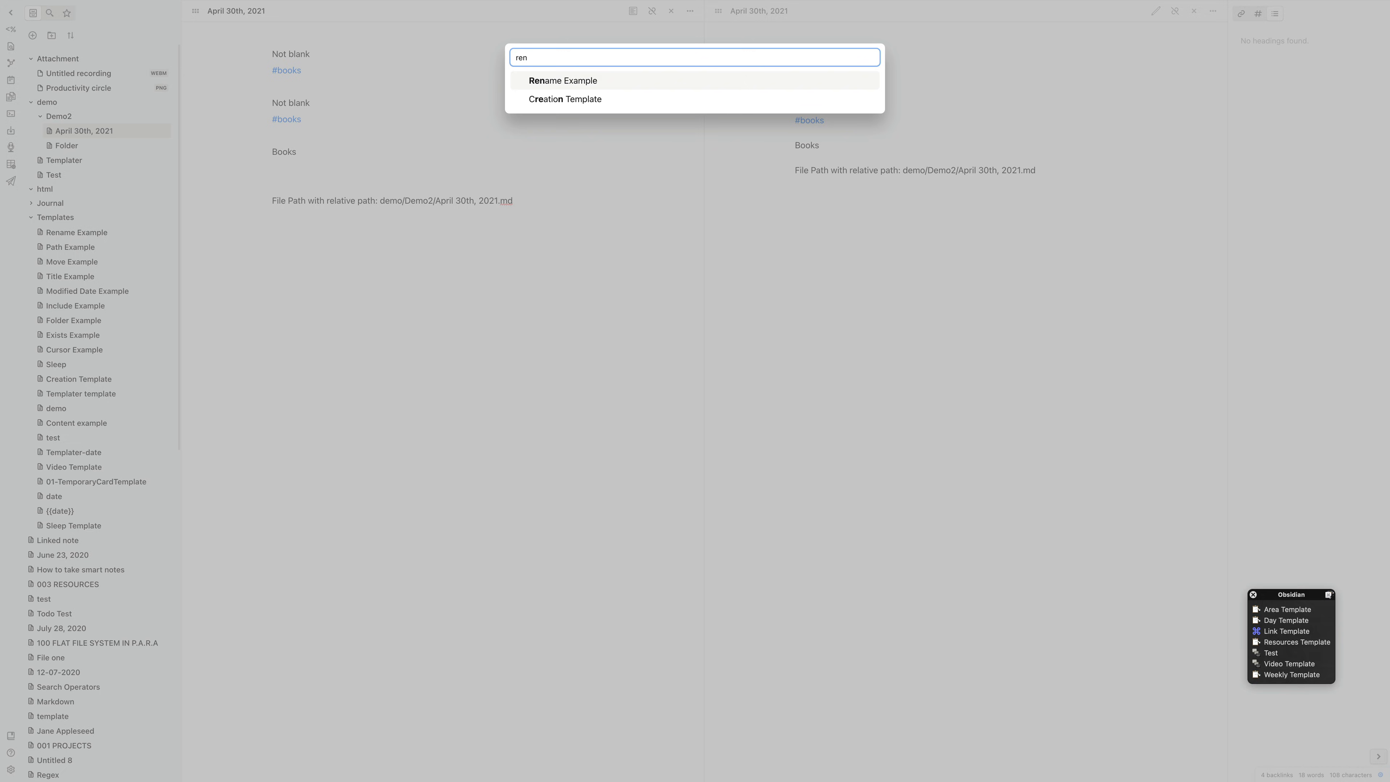
key("Return")
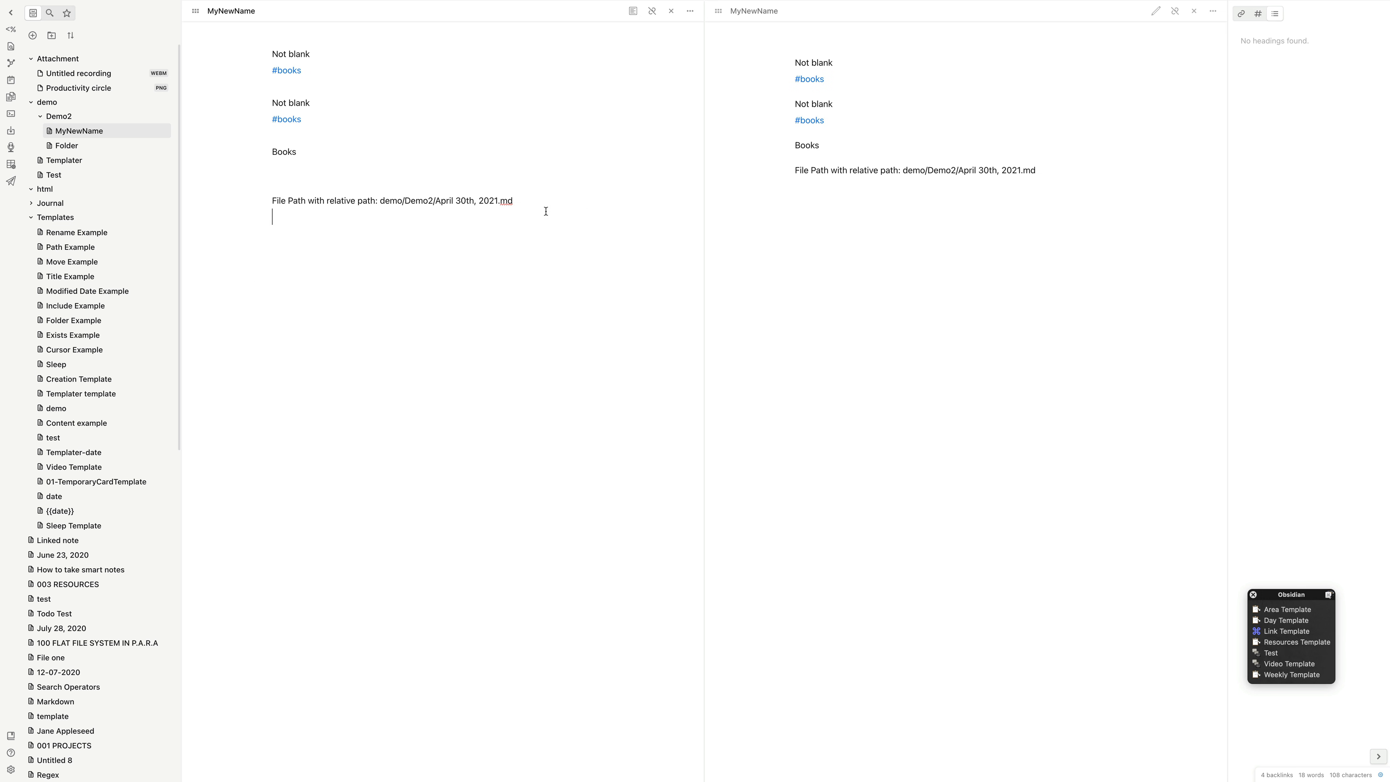
Step: Change the Rename Example template's command to <% tp.file.rename(tp.file.title + tp.file.creation_date("MMMM Do, YYYY")) %>
left_click(59, 234)
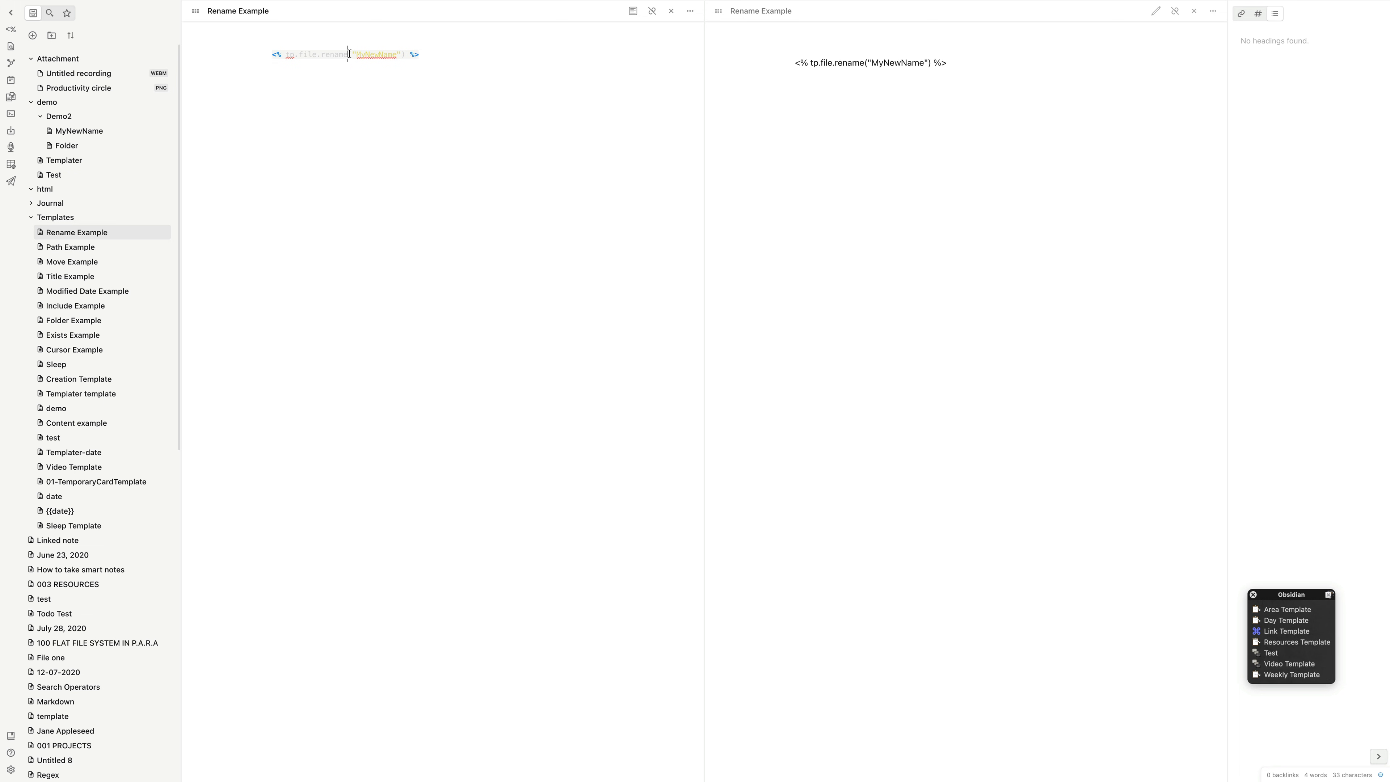
left_click_drag(349, 54, 405, 50)
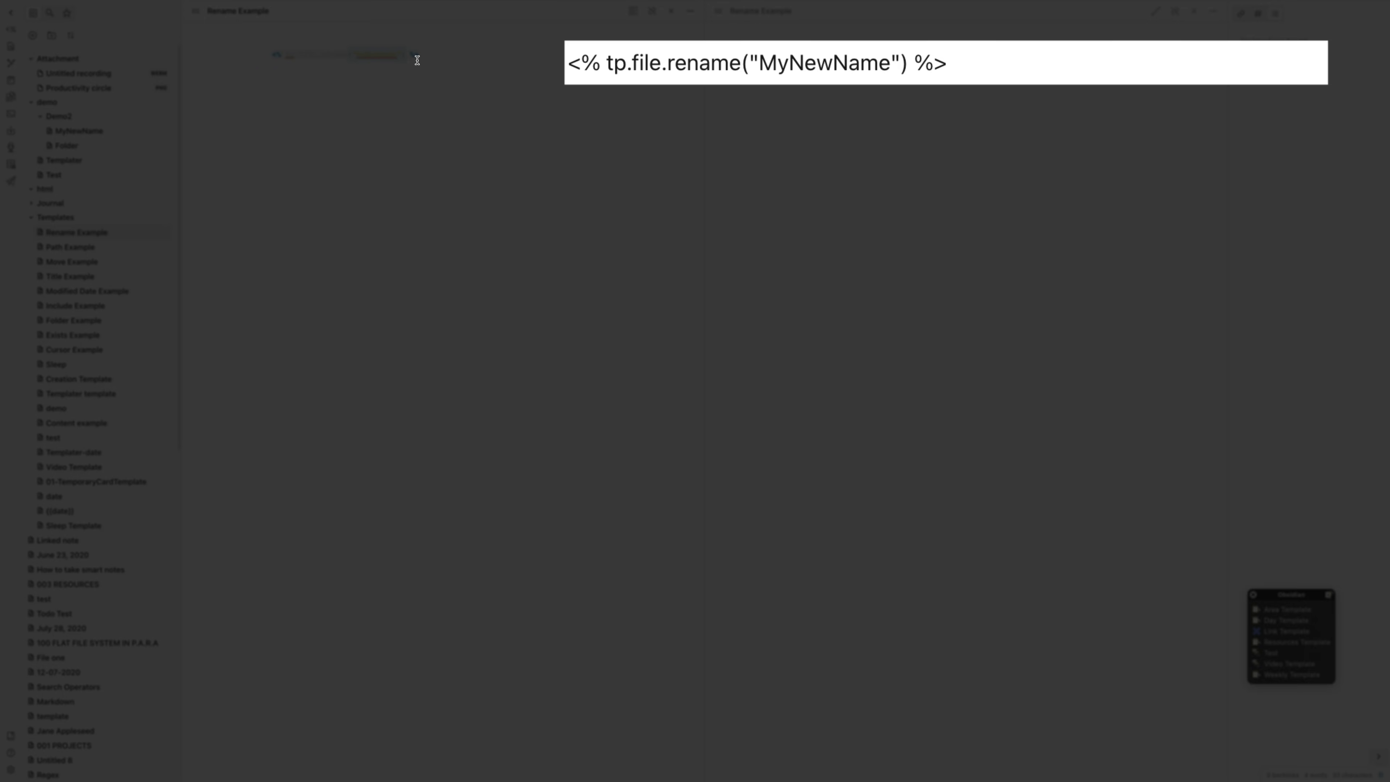
type("(tp.file")
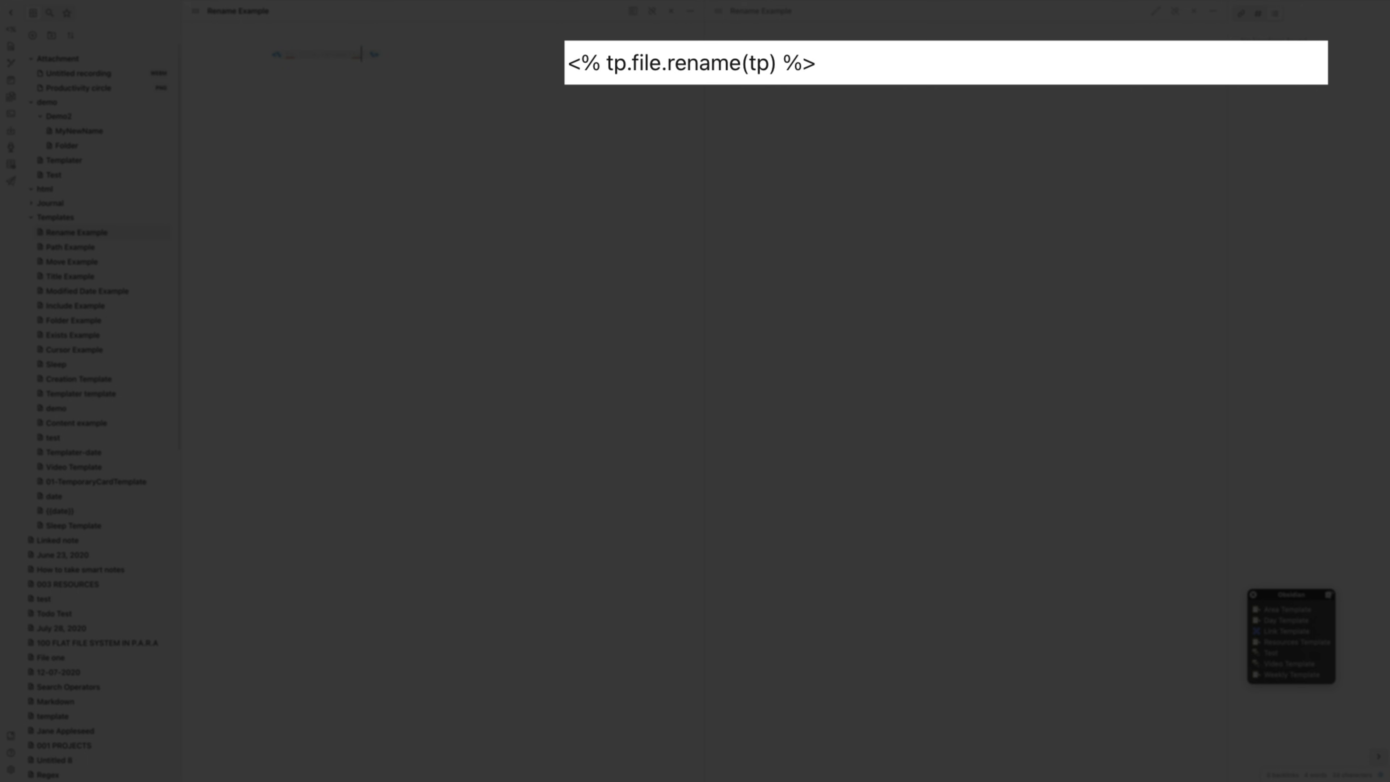
type(".title + t")
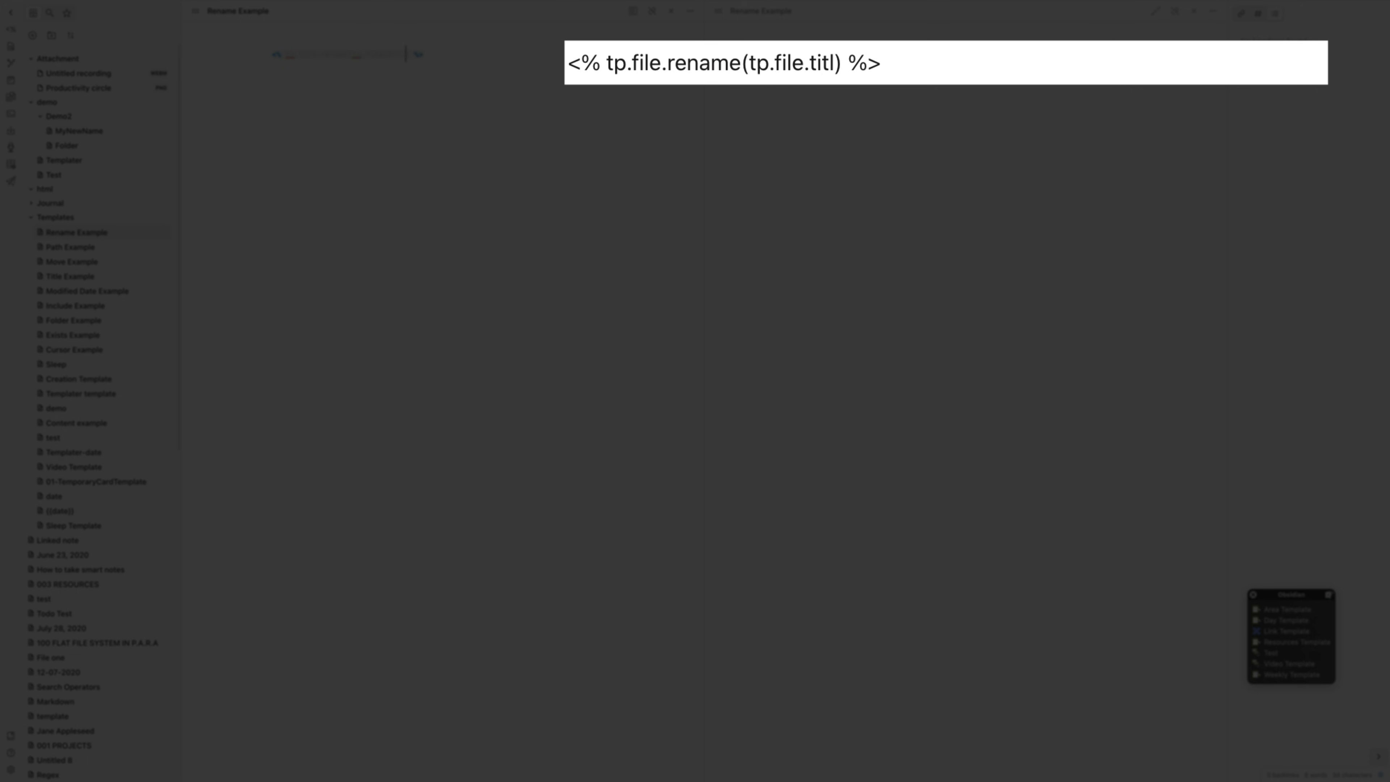
type("p.file.cre")
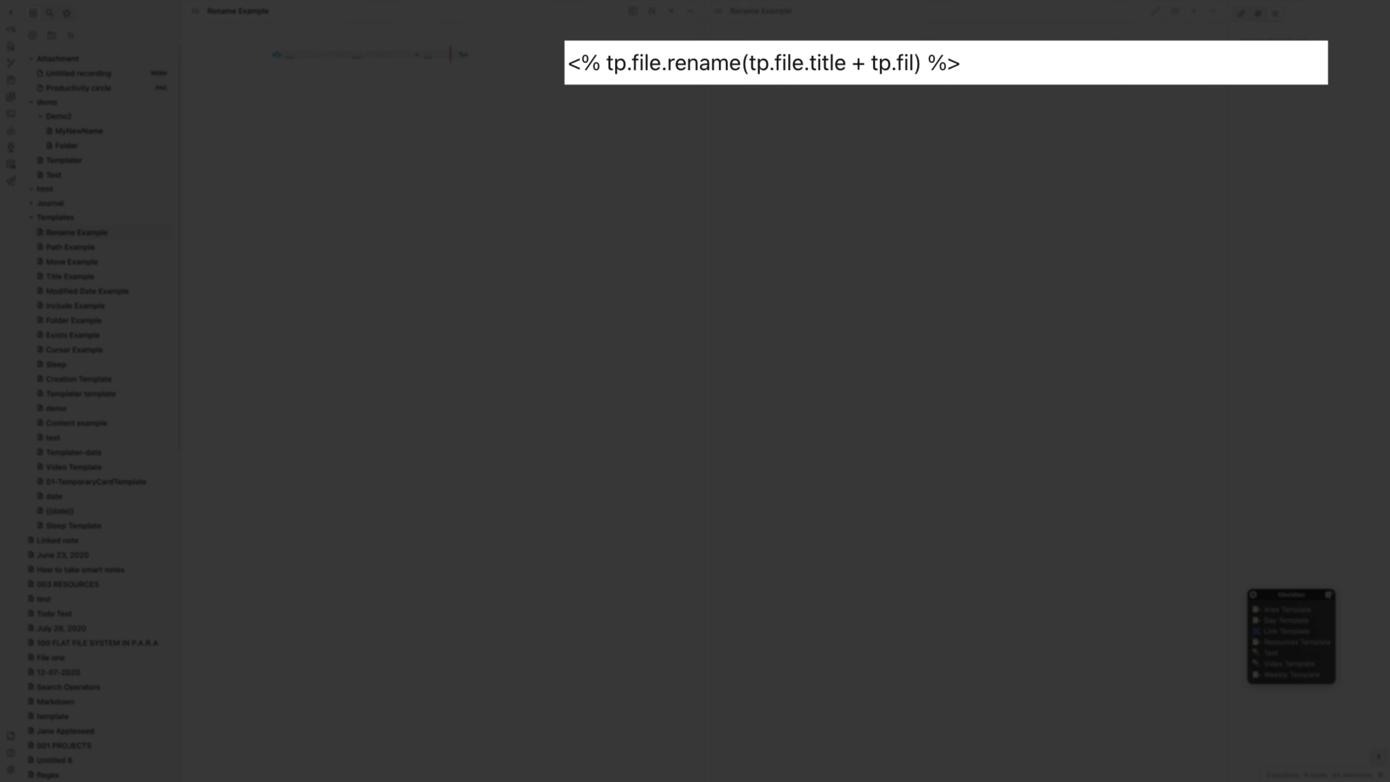
type("ation_dat")
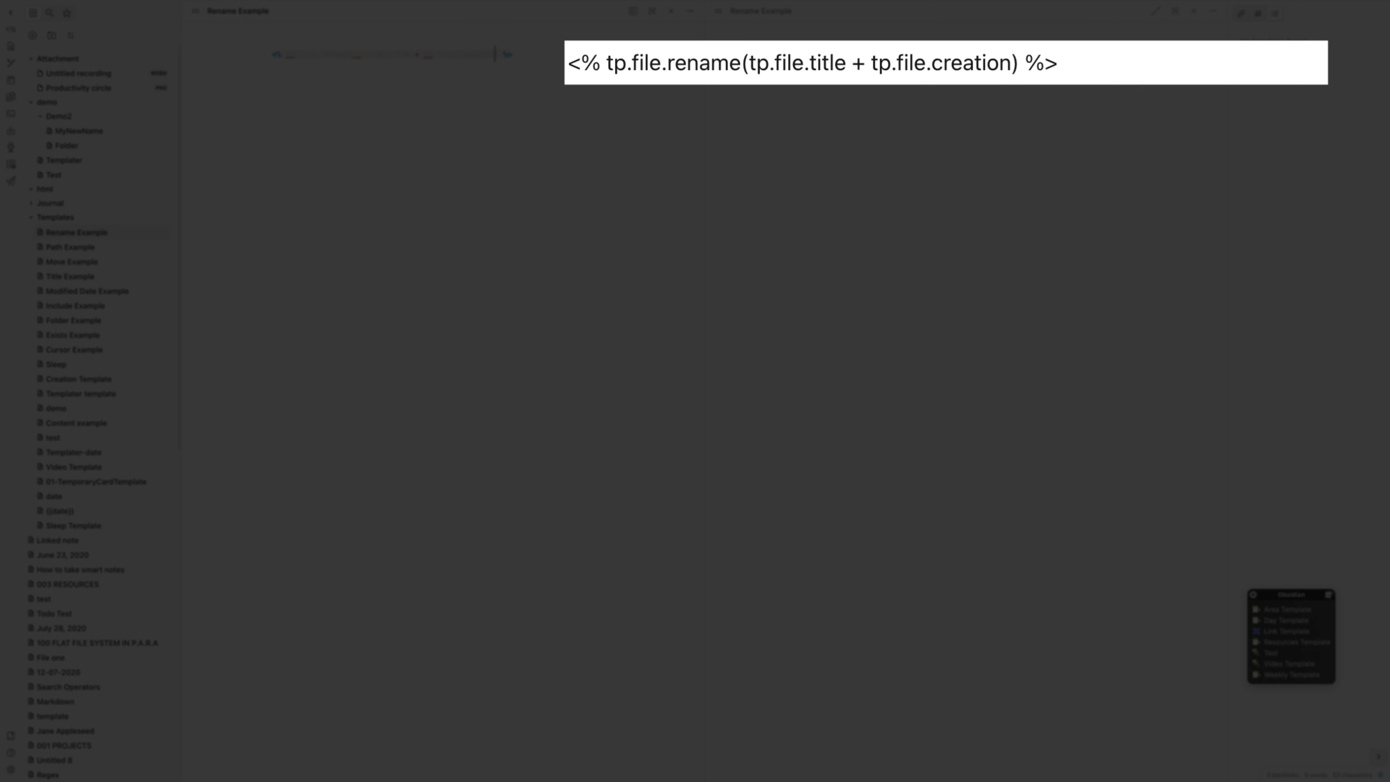
type("e(\"MMMM Do")
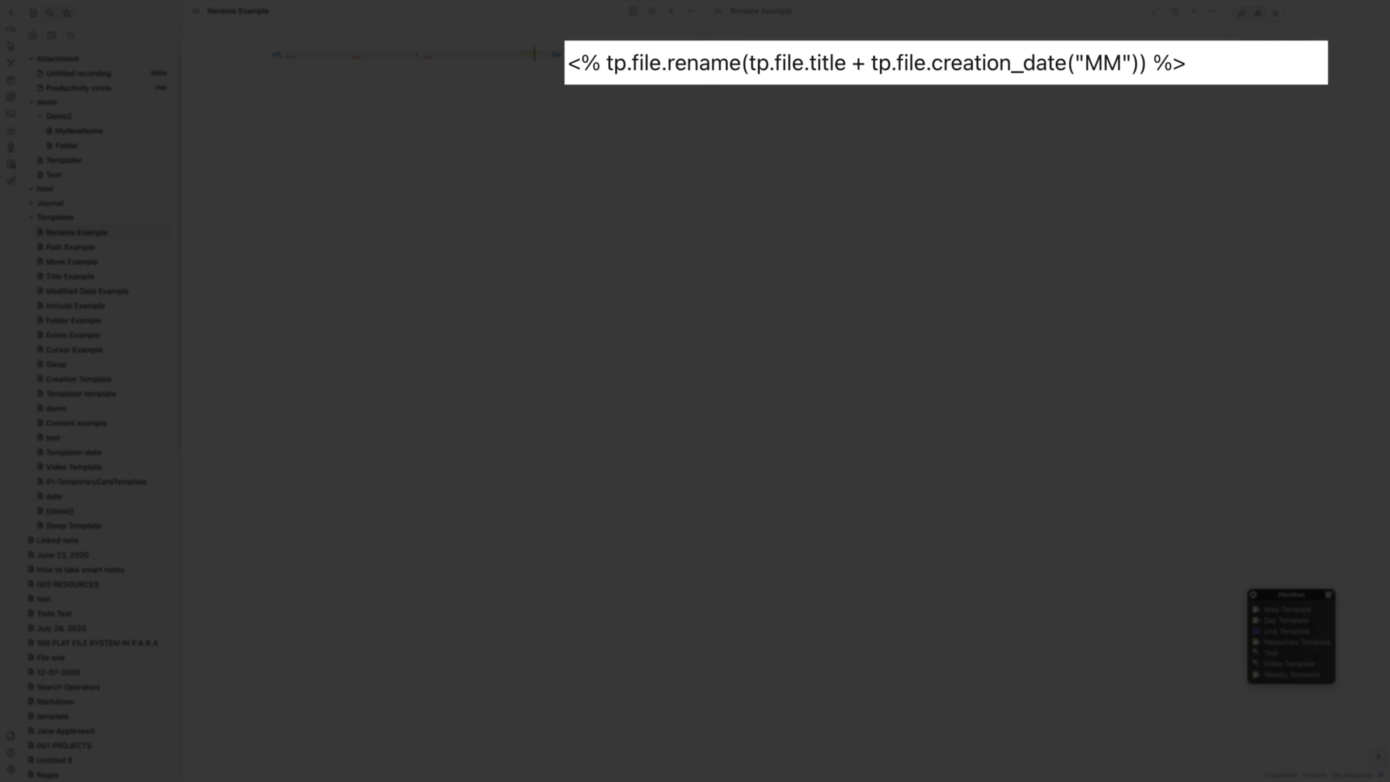
type(", YYYY")
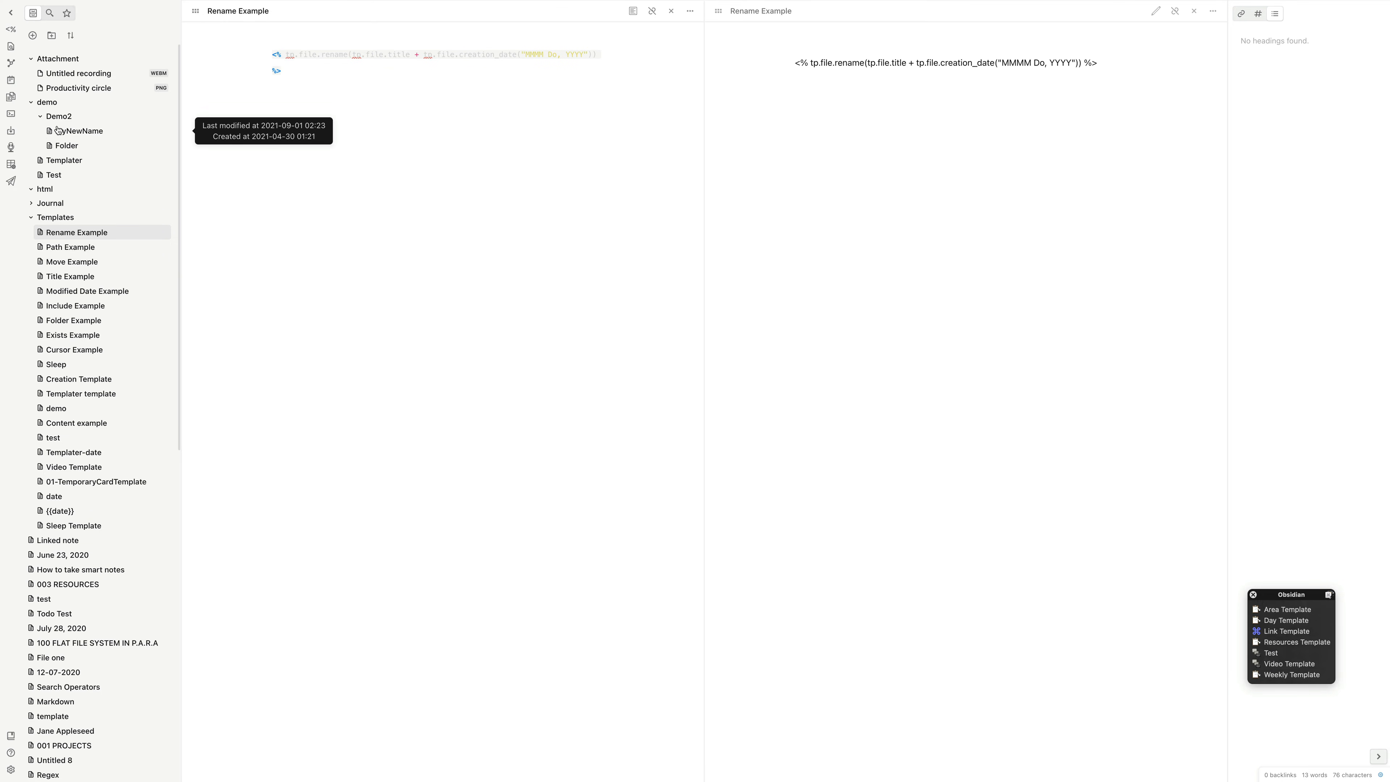
Step: Insert the Rename Example template into the MyNewName note
left_click(67, 132)
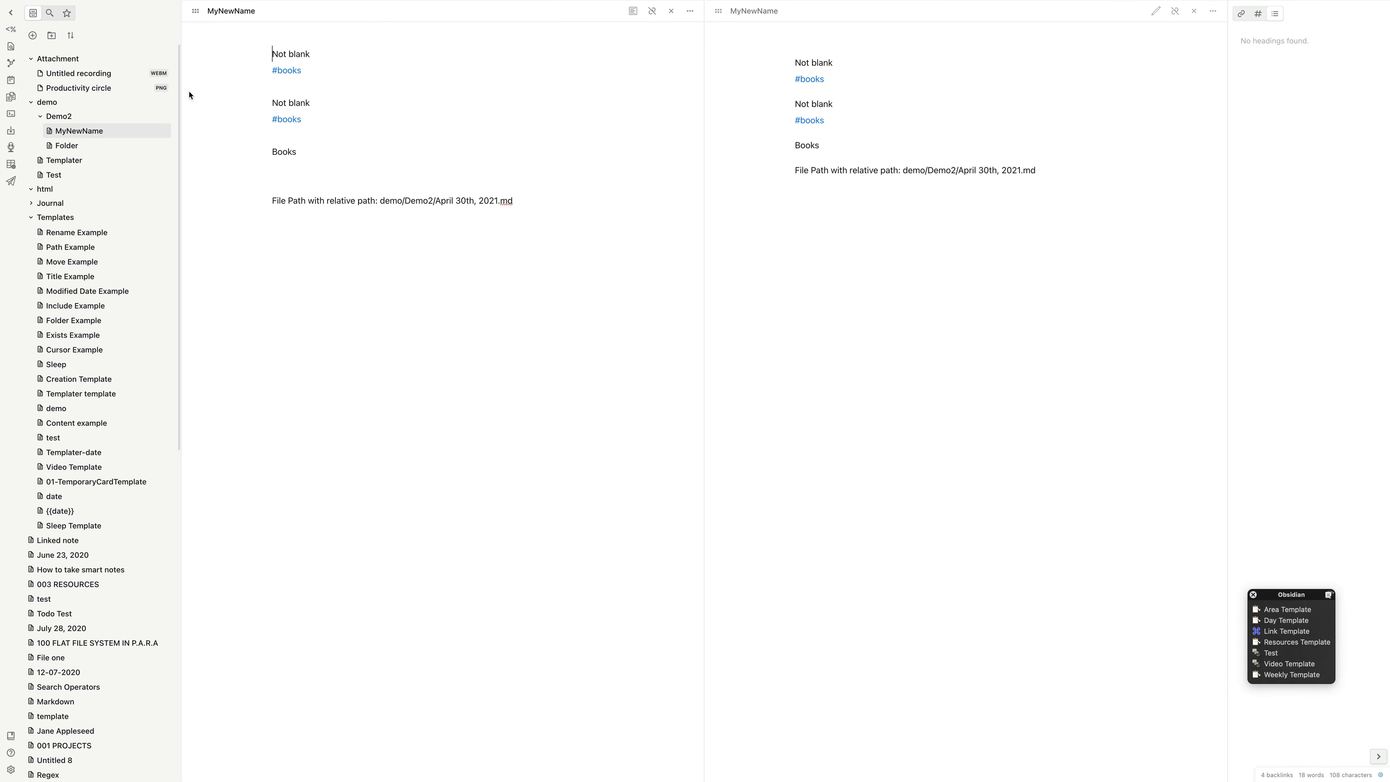
left_click(12, 31)
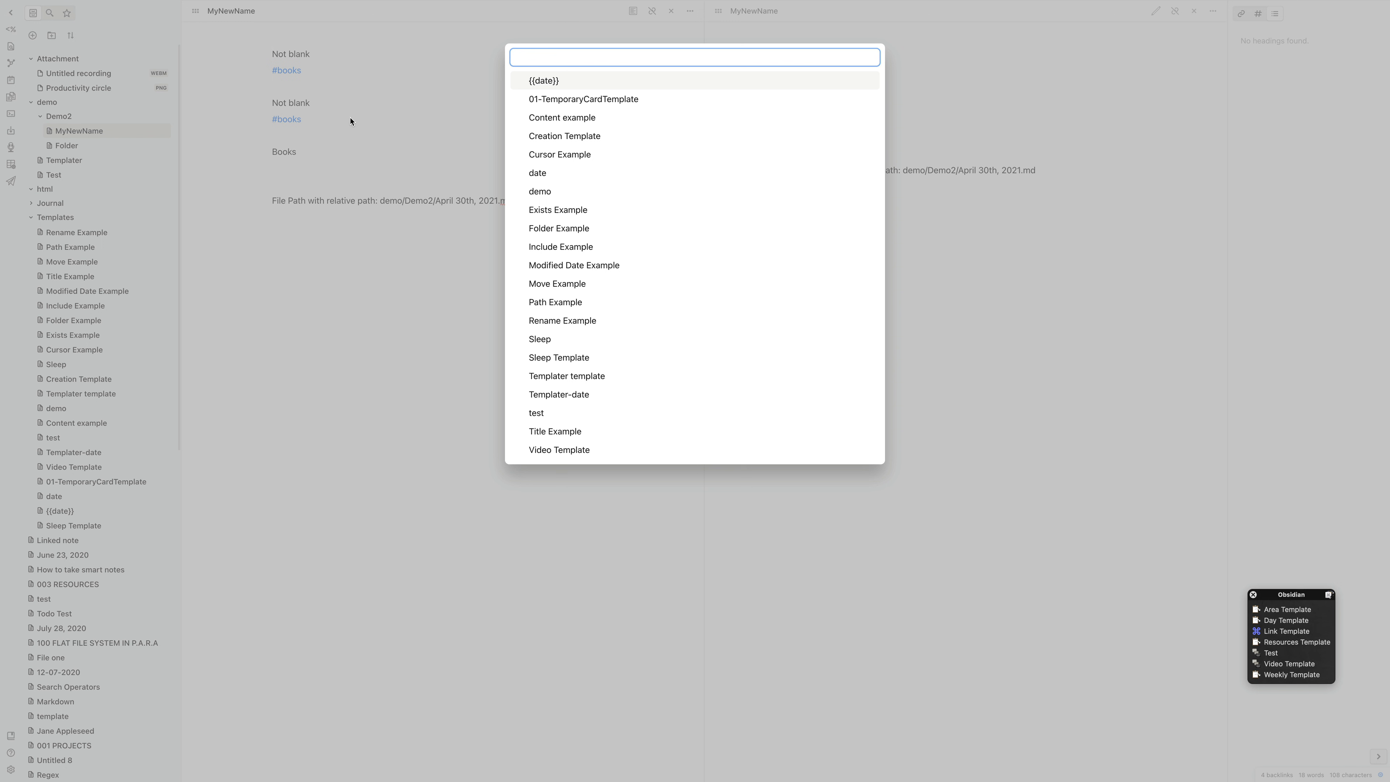
type("rena")
key("Return")
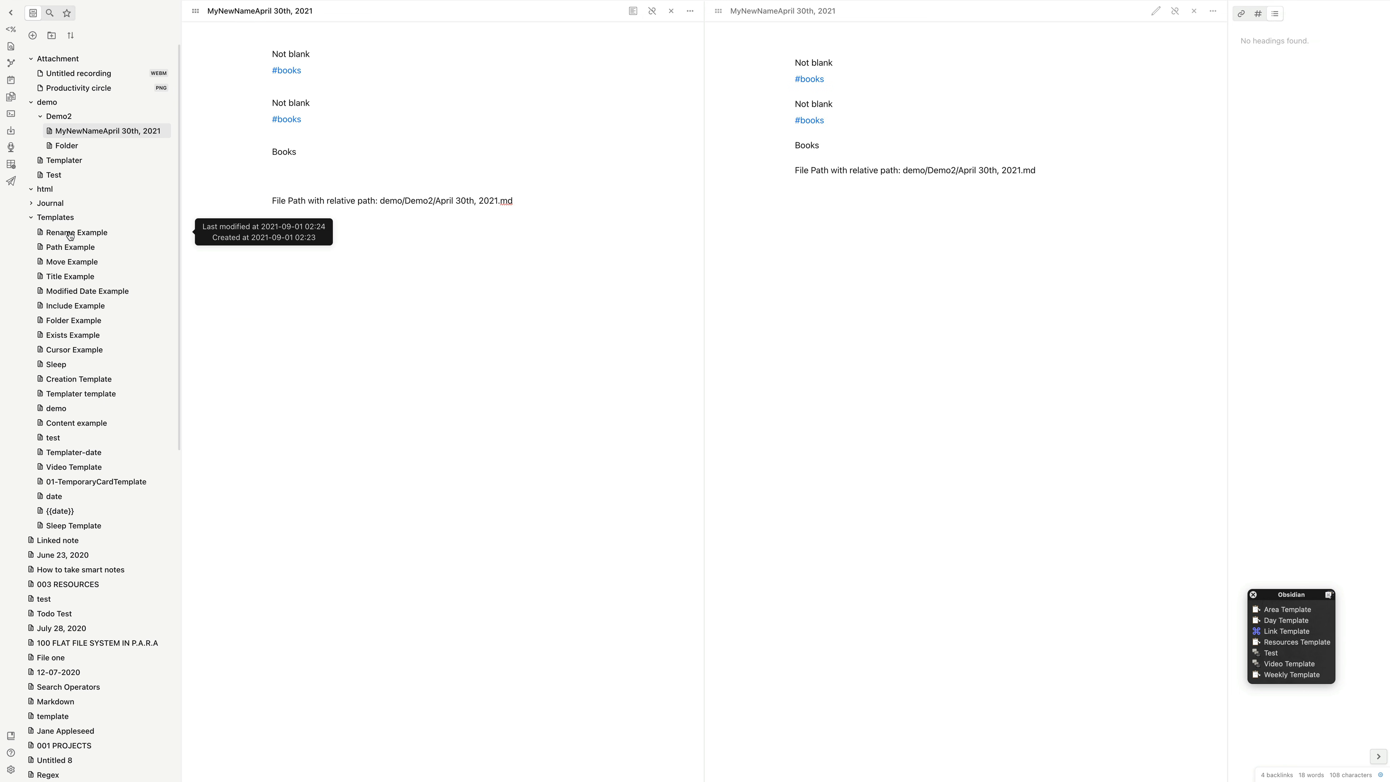
Step: Add a " " + separator between tp.file.title and tp.file.creation_date in the Rename Example template's command
left_click(69, 235)
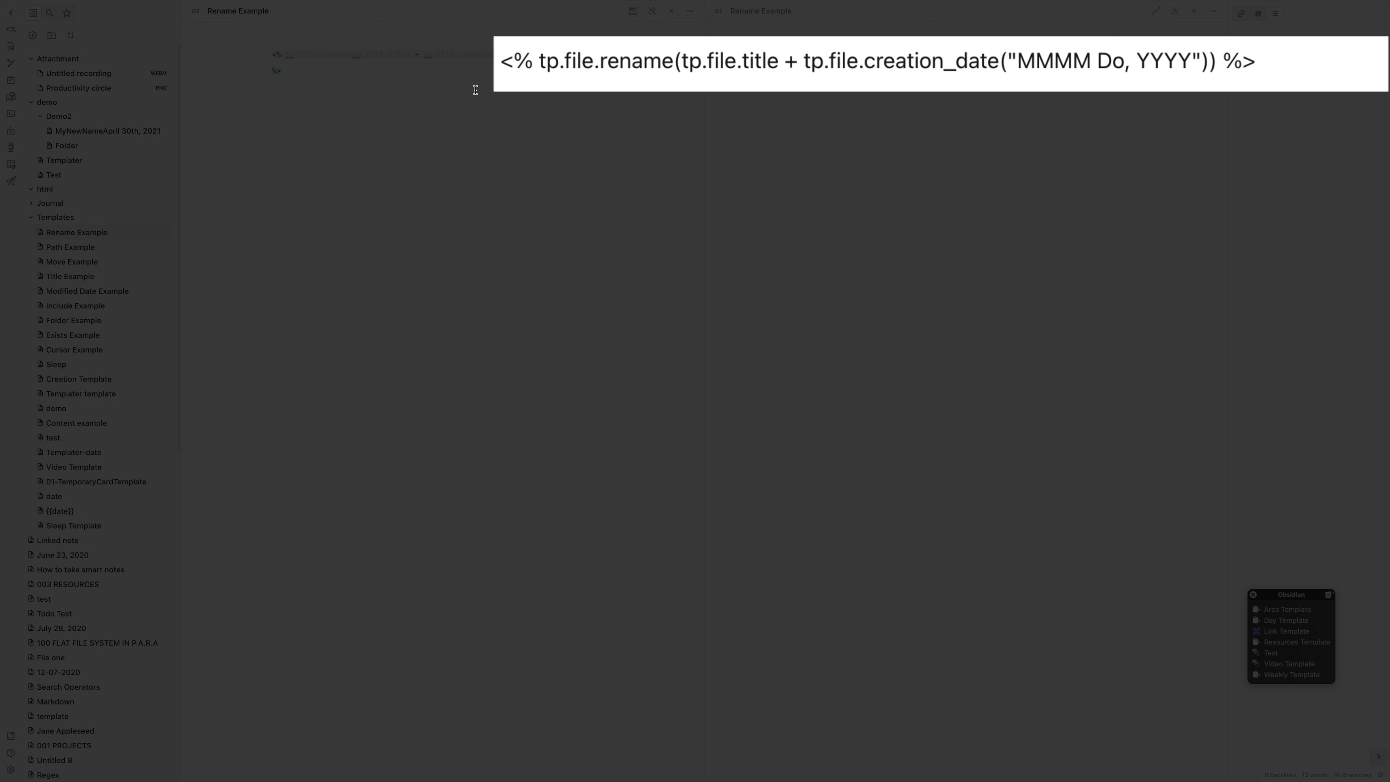
type("\" \"")
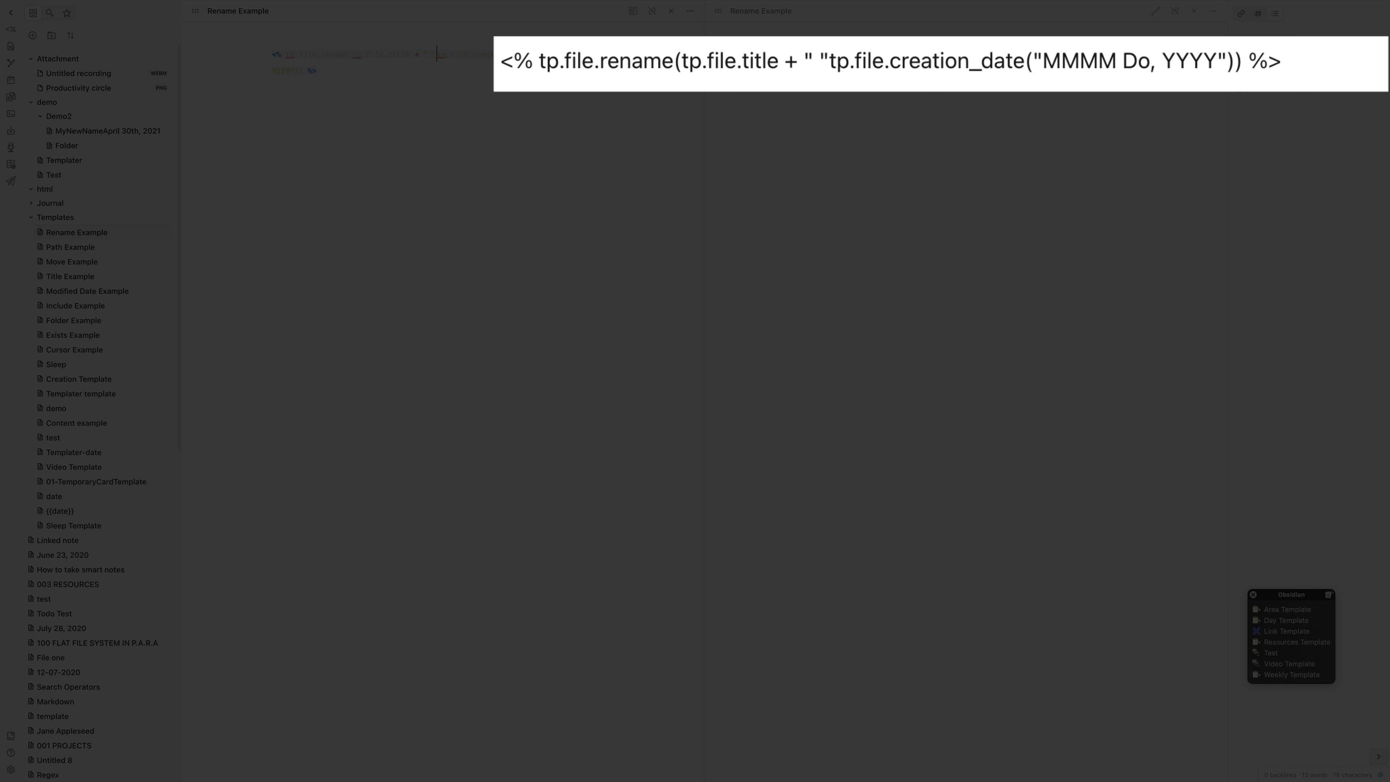
type(" +")
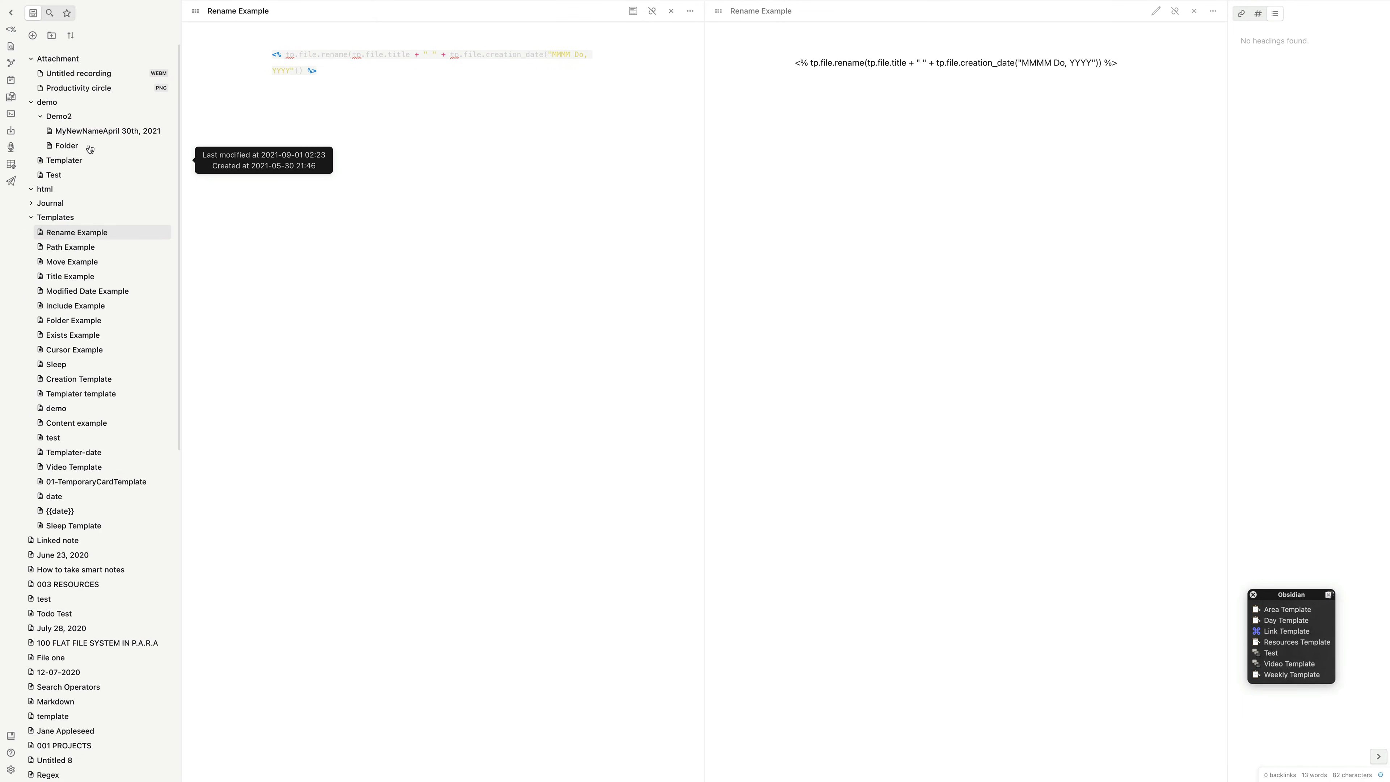
Step: Insert the Rename Example template into the "MyNewNameApril 30th, 2021" note
left_click(100, 134)
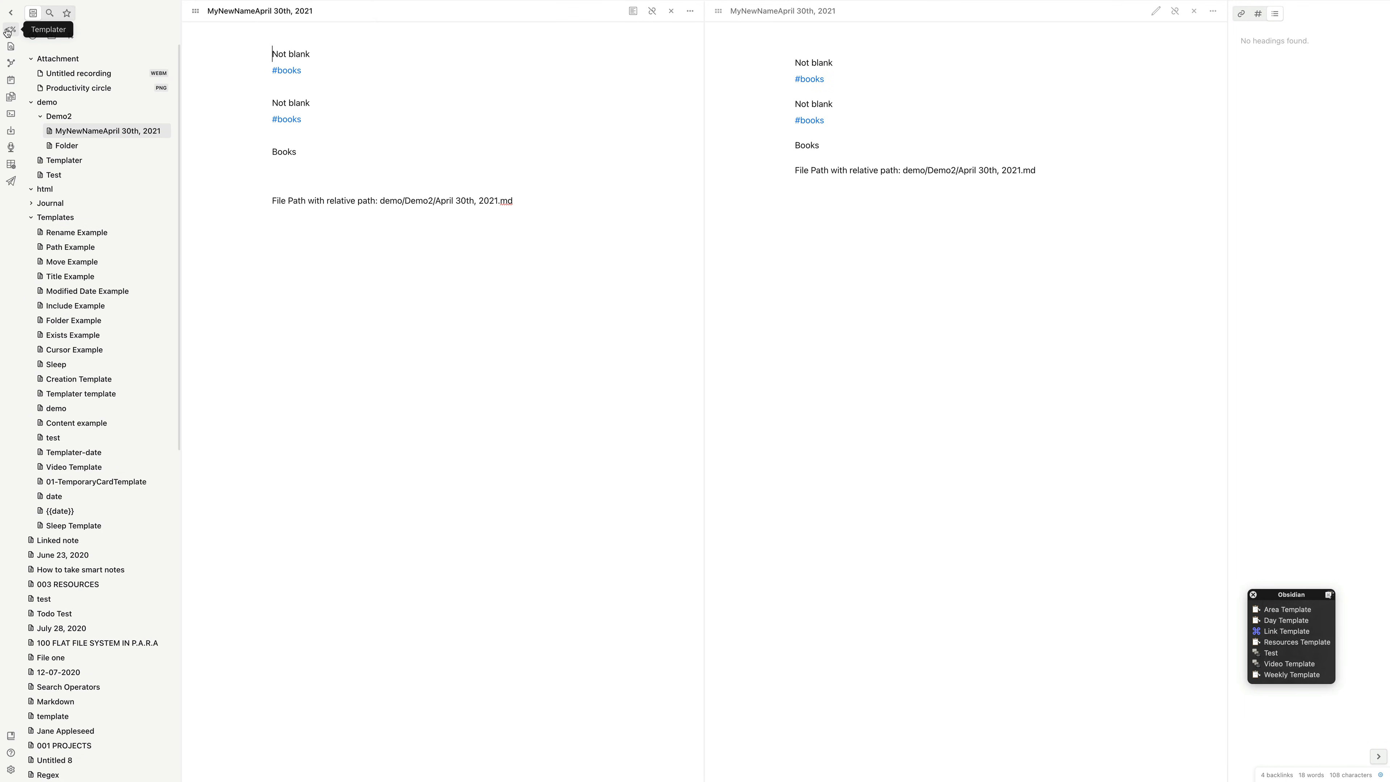
left_click(11, 29)
type("rename")
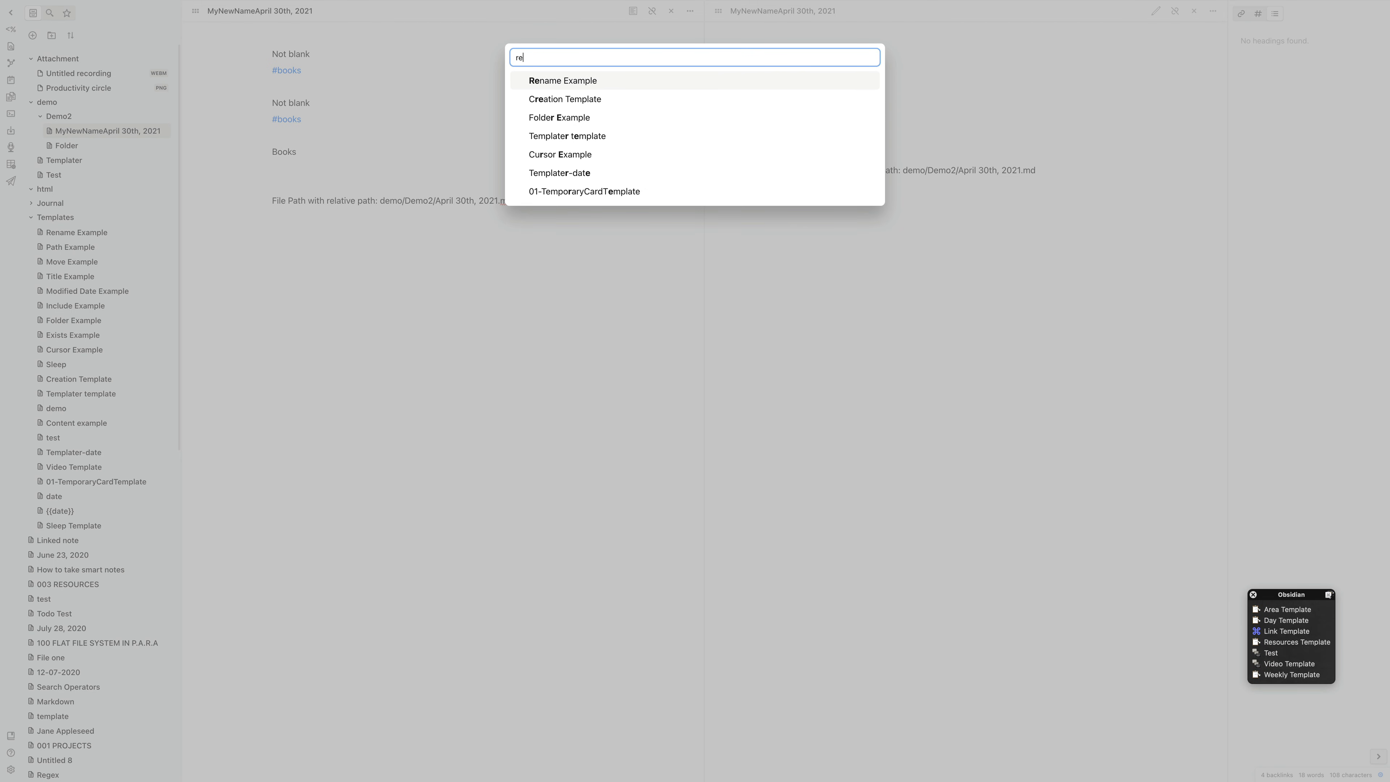
key("Return")
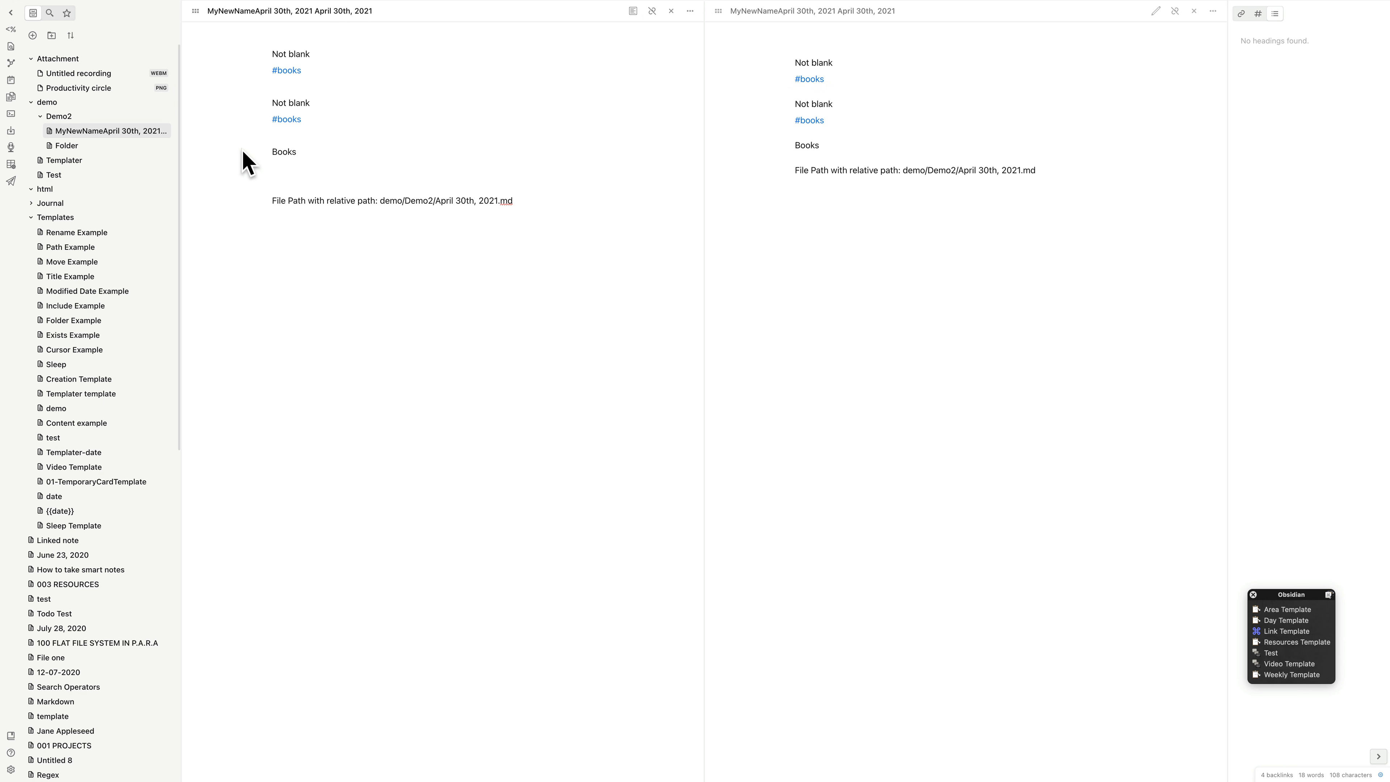
Step: Add the level-three headings "Selection" and "Tags" below the Rename heading at the end of the Templater note
left_click(64, 160)
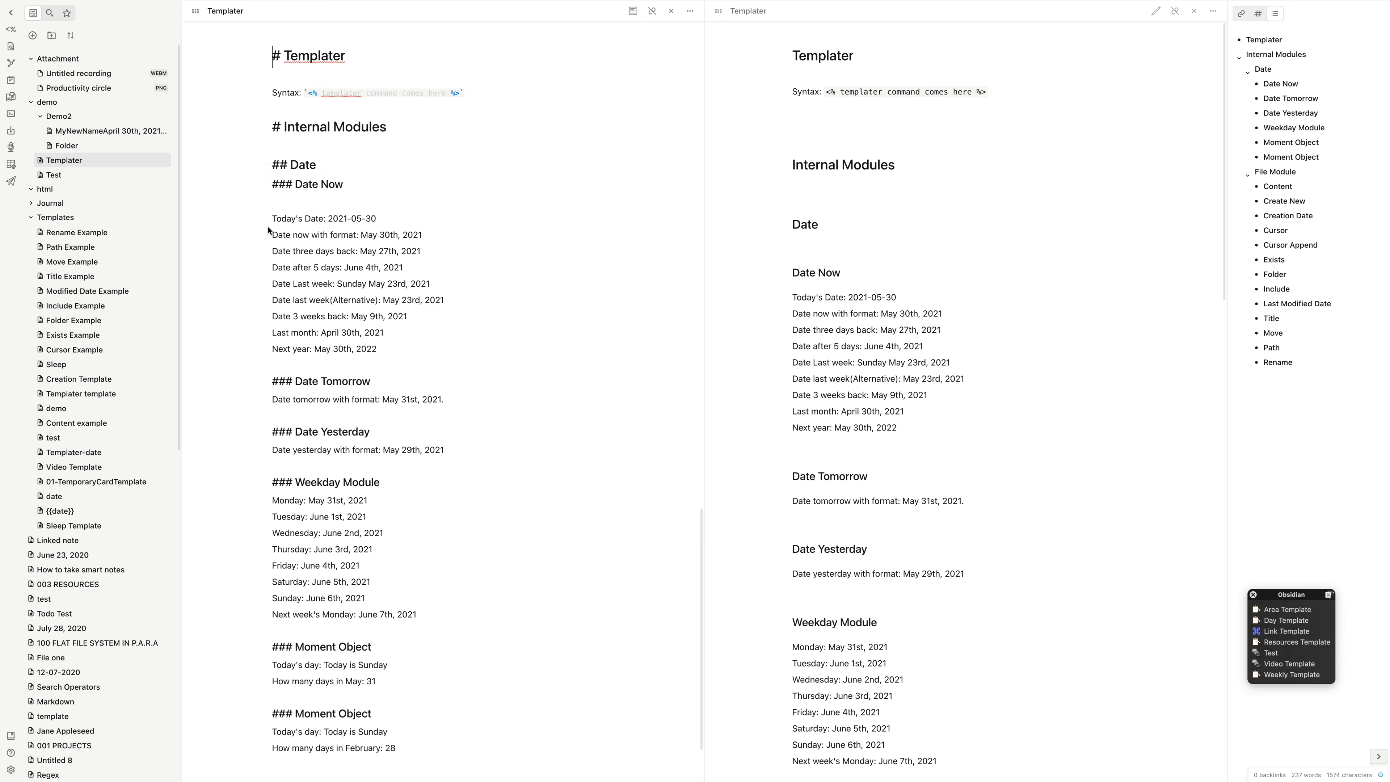
scroll(453, 316, "down", 15)
scroll(453, 316, "down", 10)
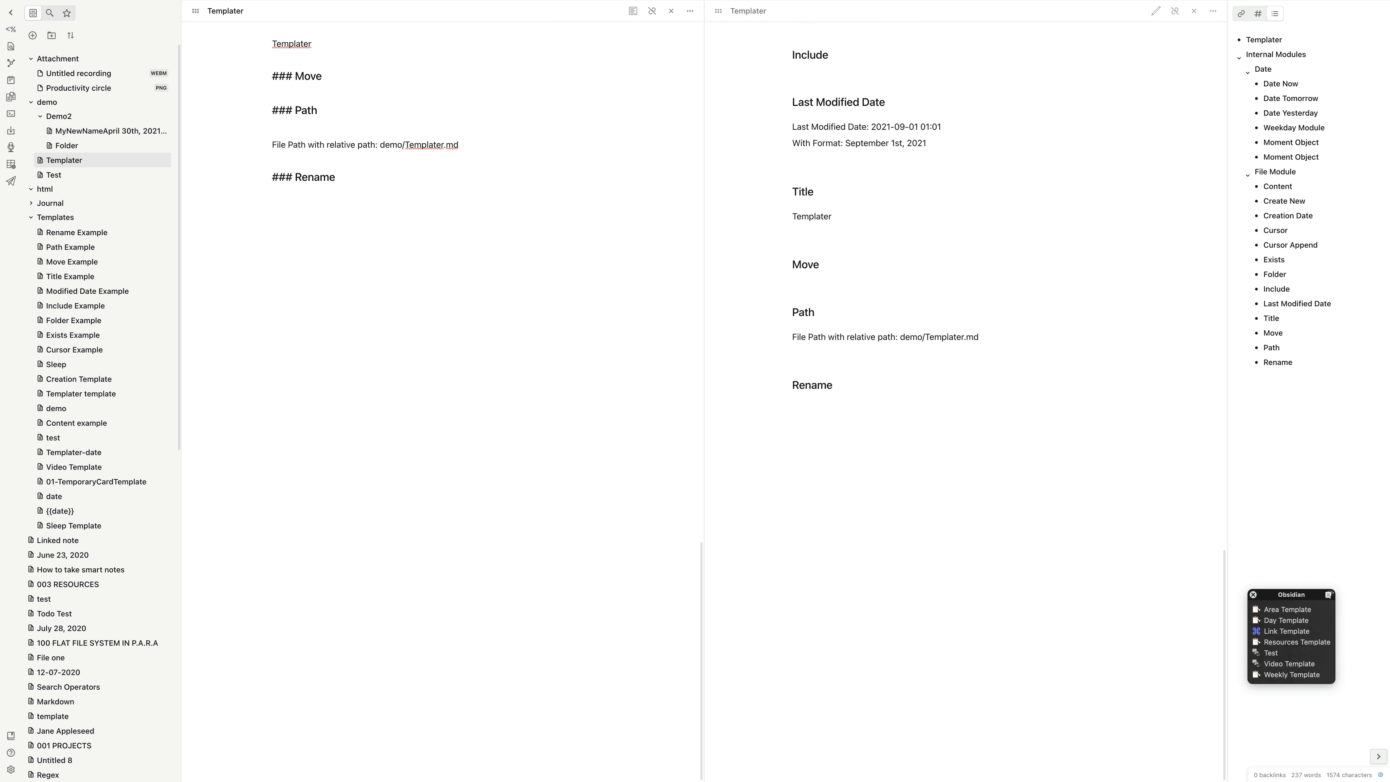
key("Return")
type("### Selection")
key("Return")
key("Delete")
key("Delete")
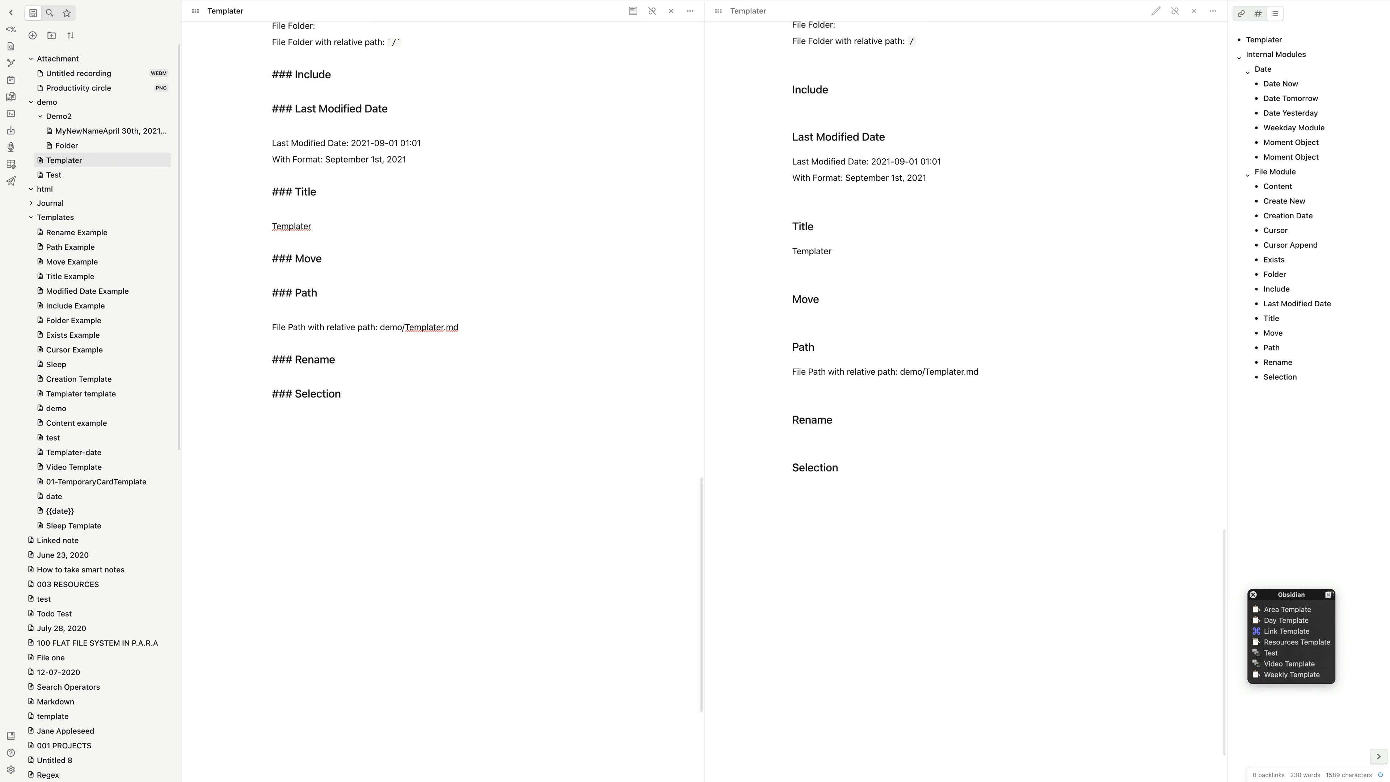
type("### Tags")
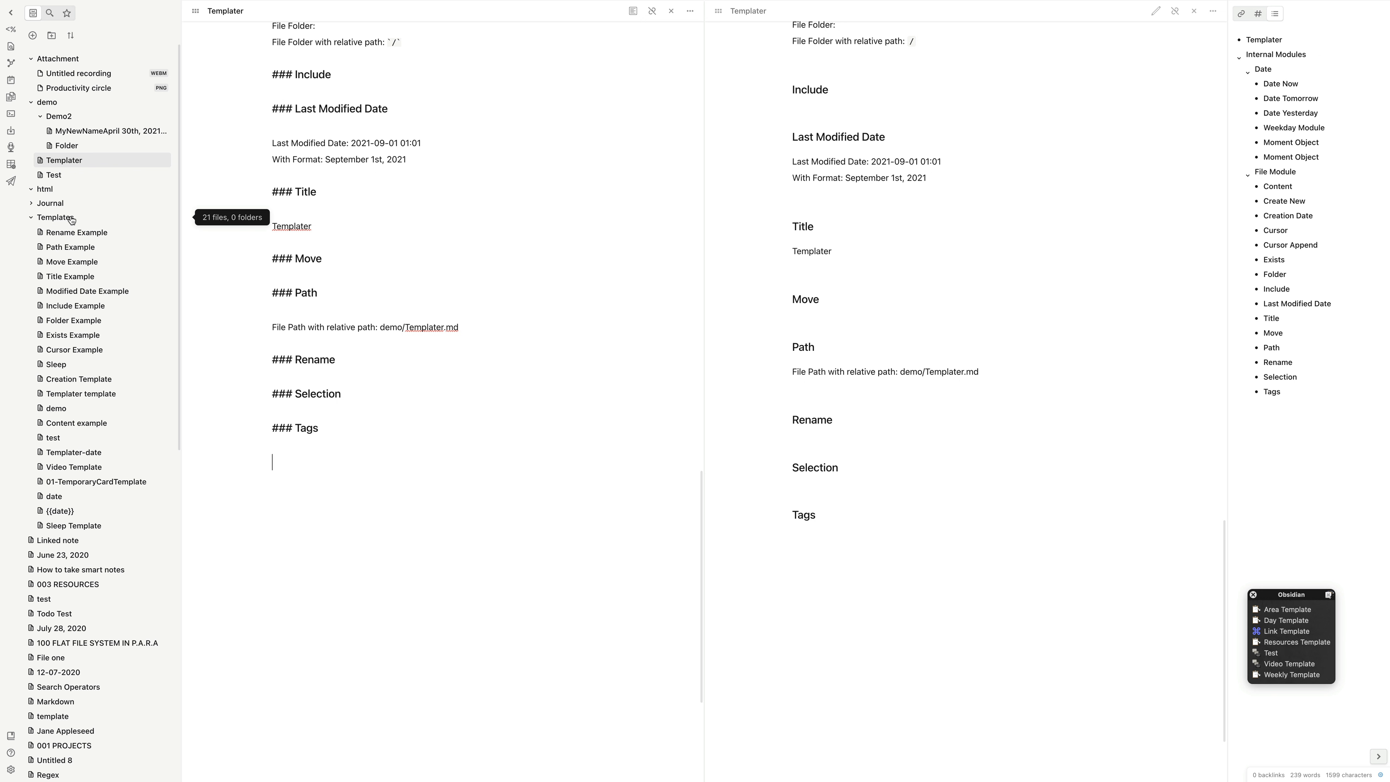
Step: Create a note named "Tags Example" in the Templates folder containing the command <% tp.file.tags %>
right_click(85, 217)
left_click(89, 231)
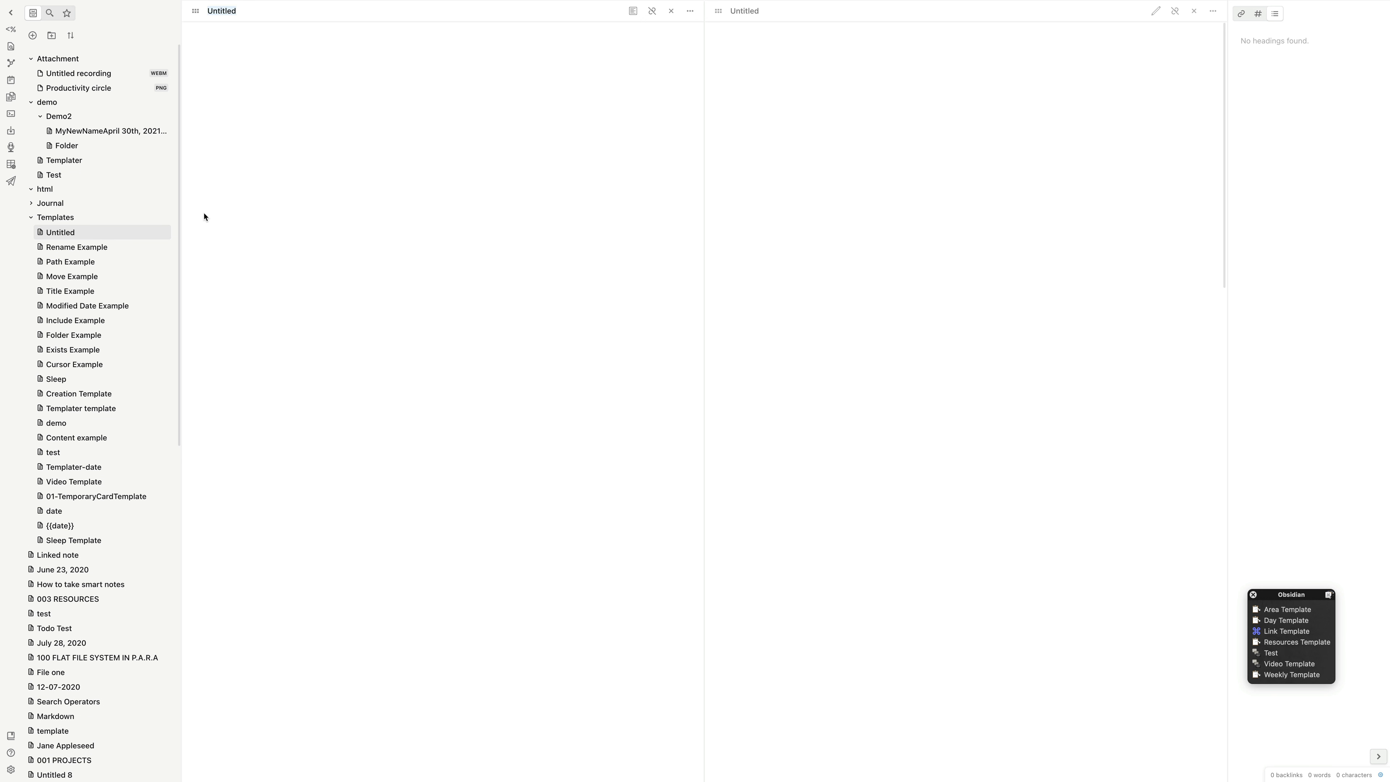
type("Tags Example")
key("Return")
type("<% tp.file")
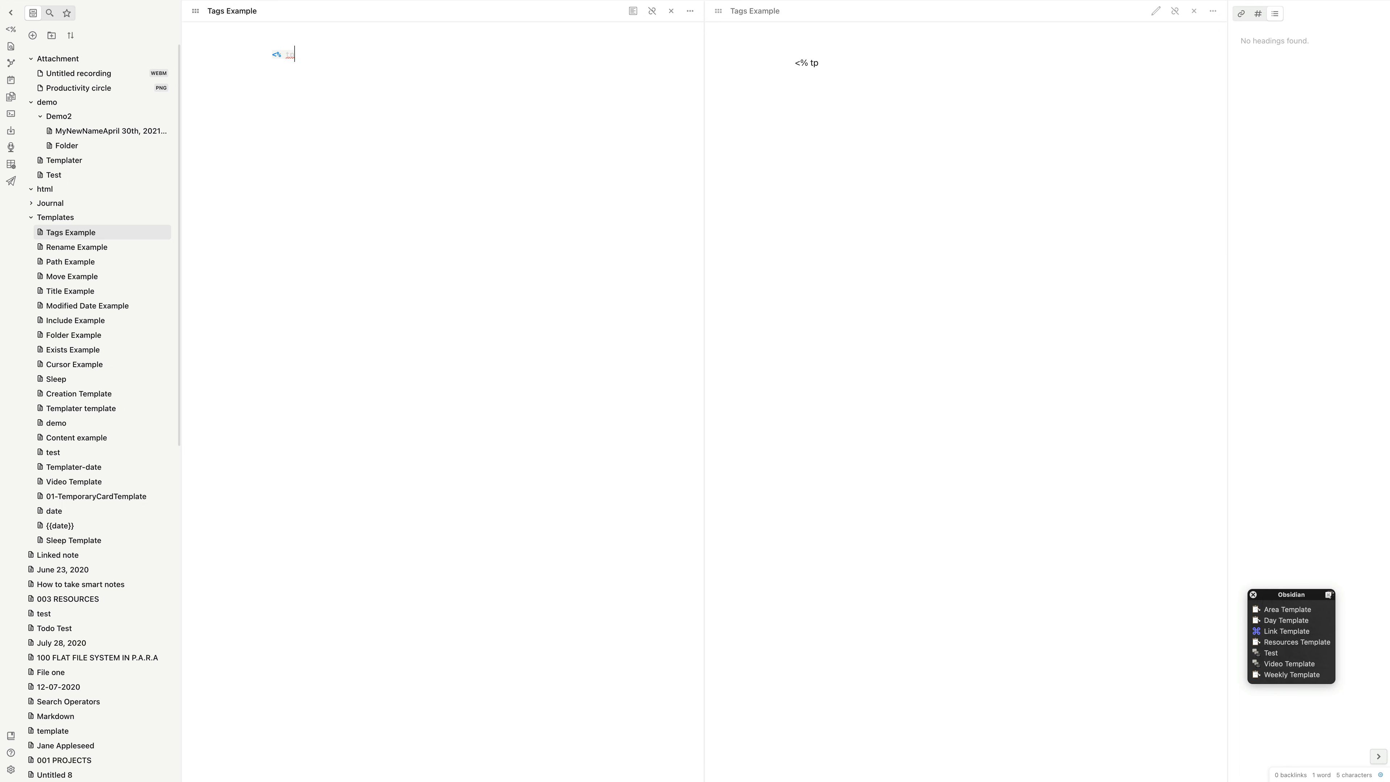
type(".tags %>")
Step: Insert the Tags Example template below the File Path line of the "MyNewNameApril 30th, 2021 April 30th, 2021" note
left_click(93, 131)
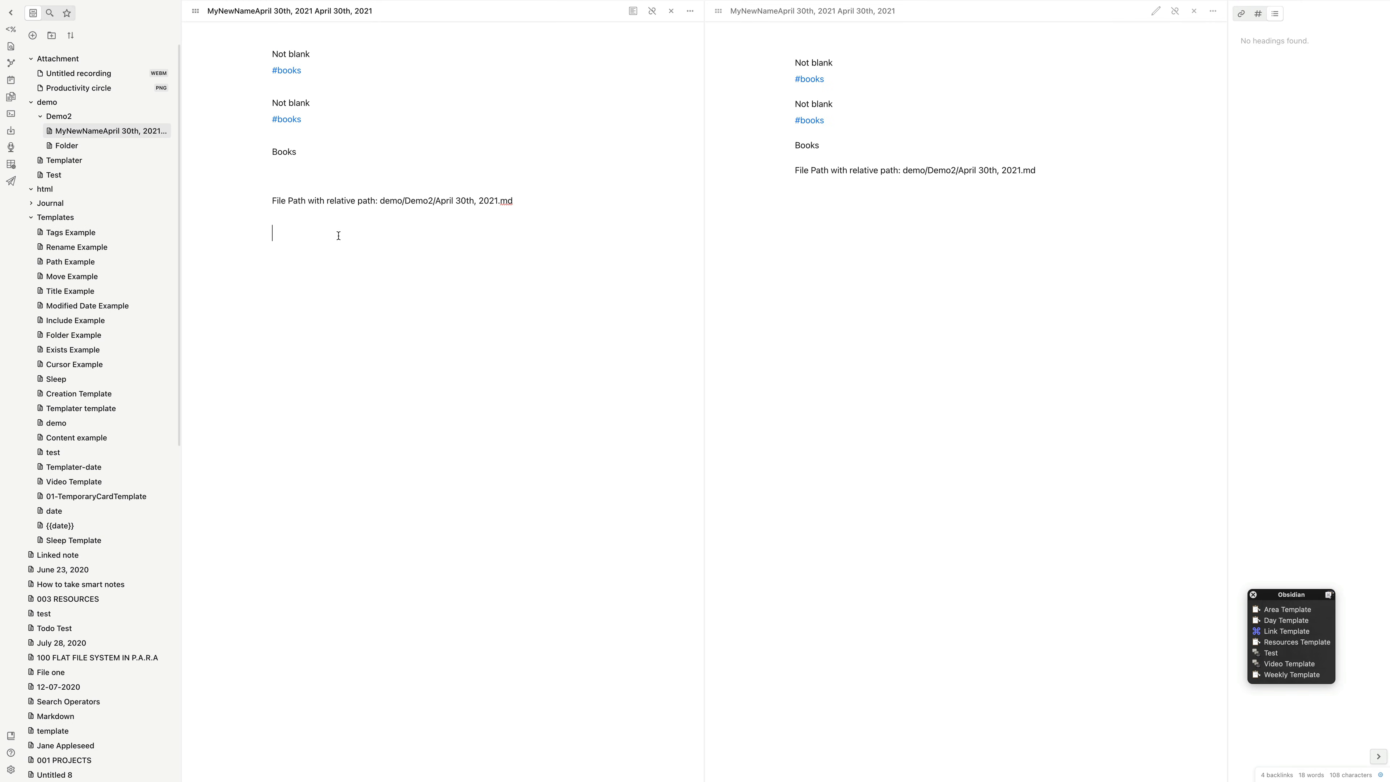
left_click(11, 29)
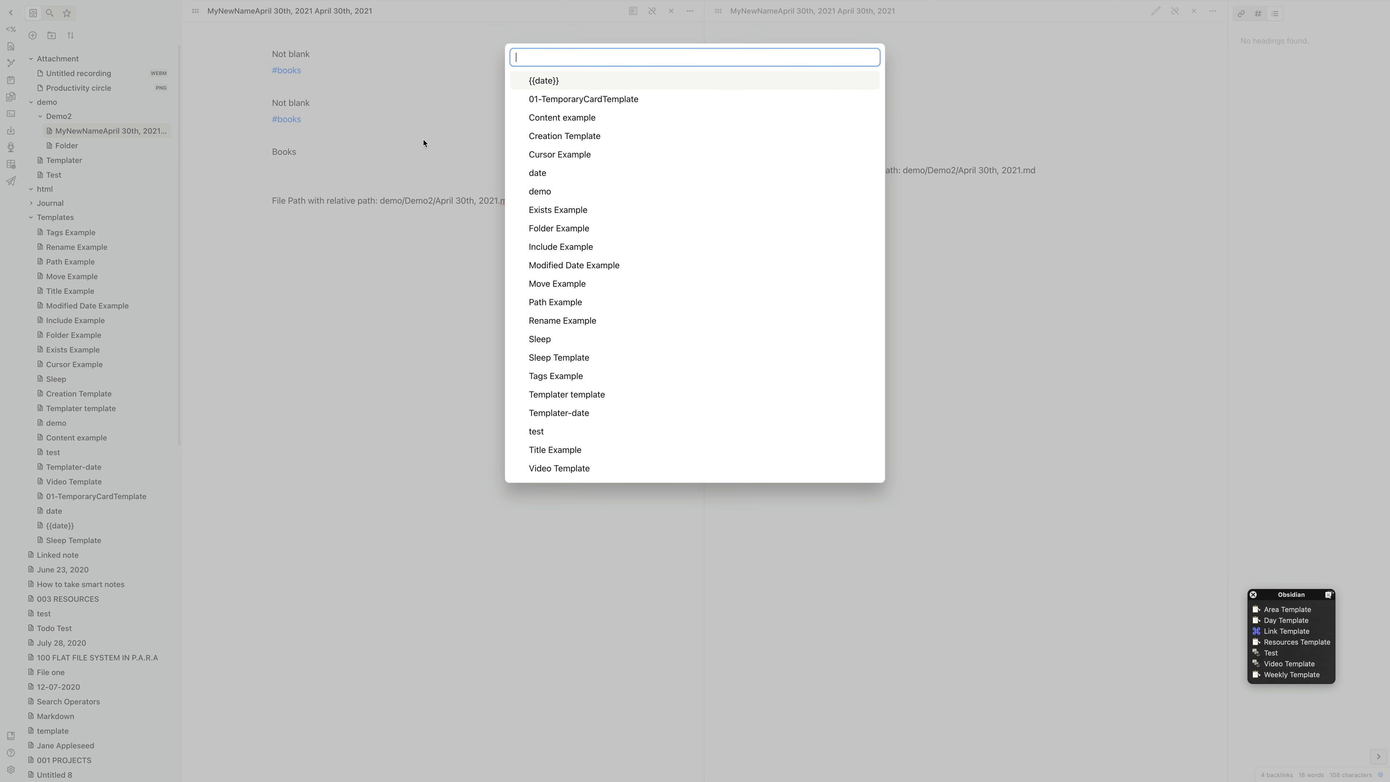
type("tags")
key("Return")
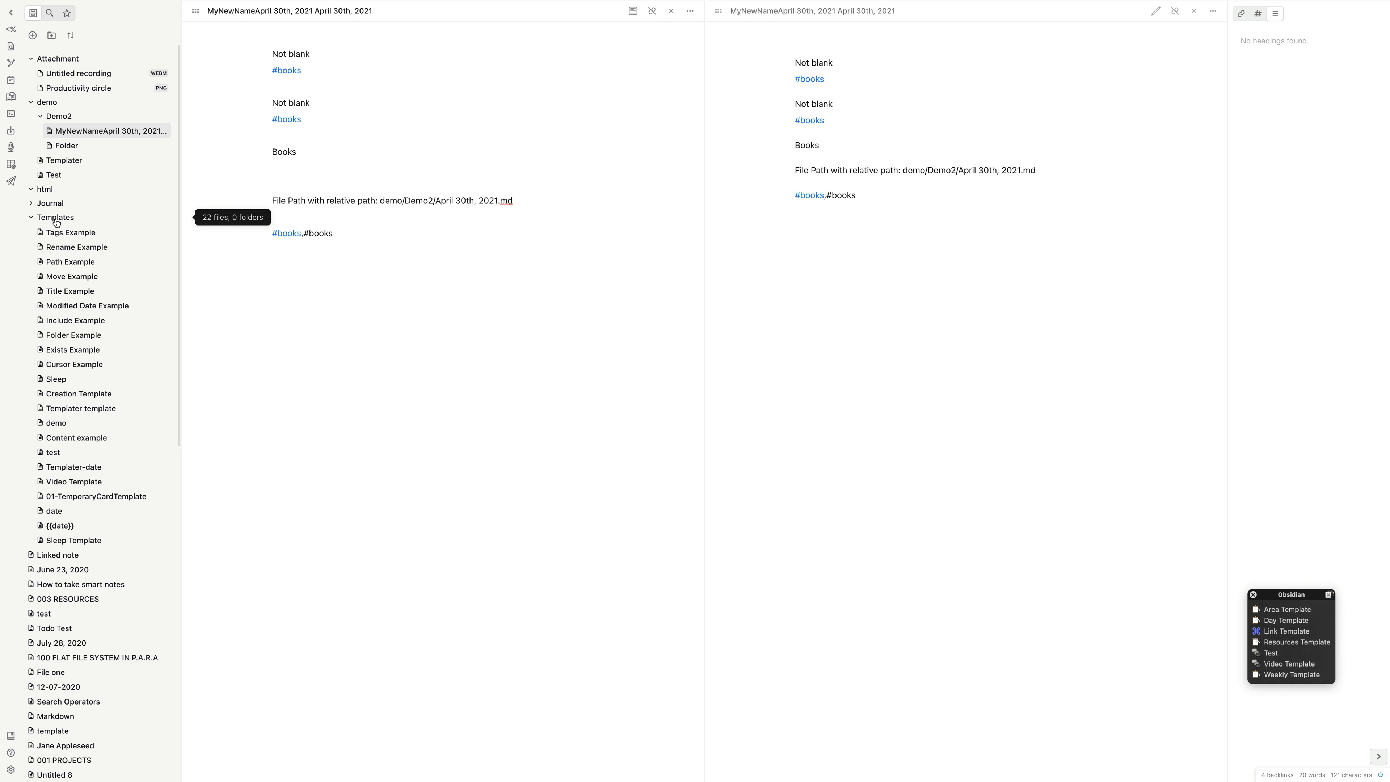
Step: Add a level-three "Combined Examples" heading below the Tags heading in the Templater note
left_click(61, 160)
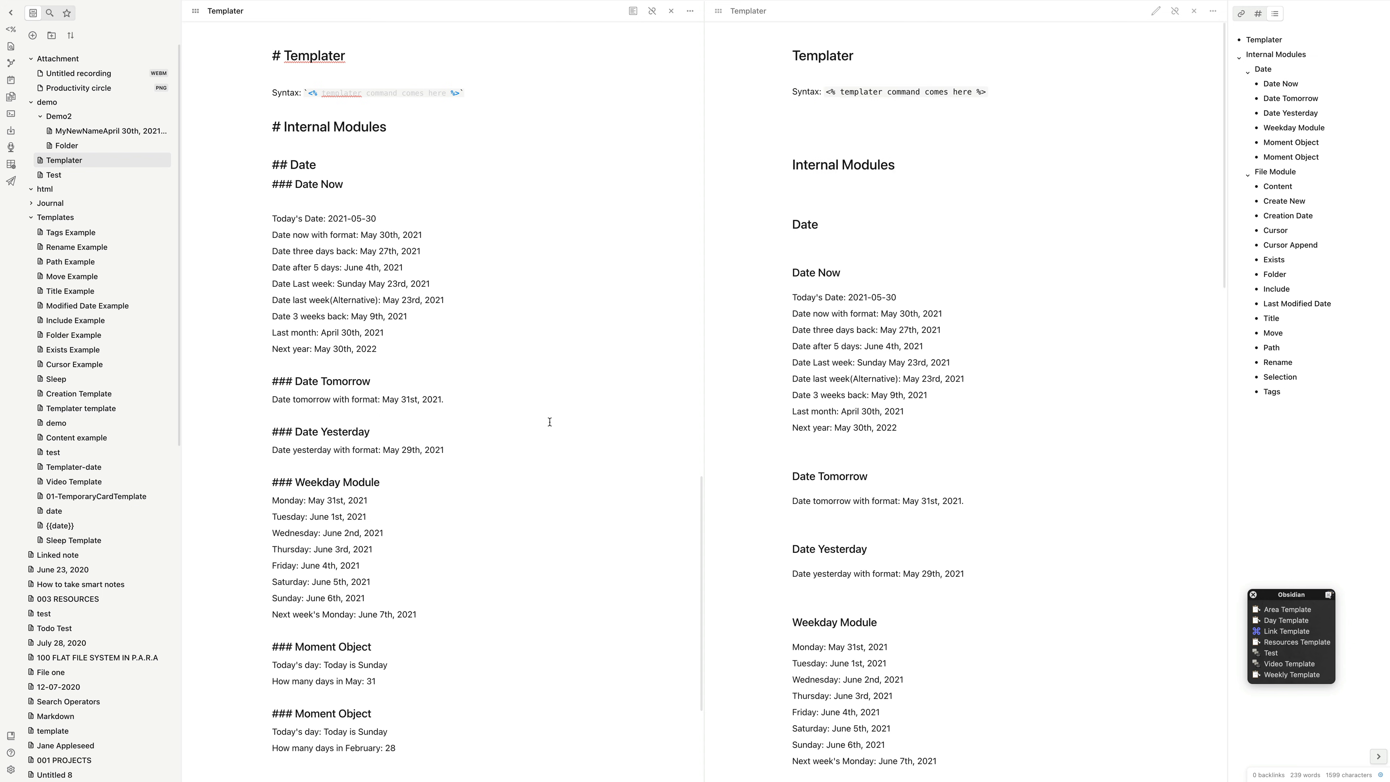
scroll(548, 422, "down", 4)
scroll(549, 422, "down", 15)
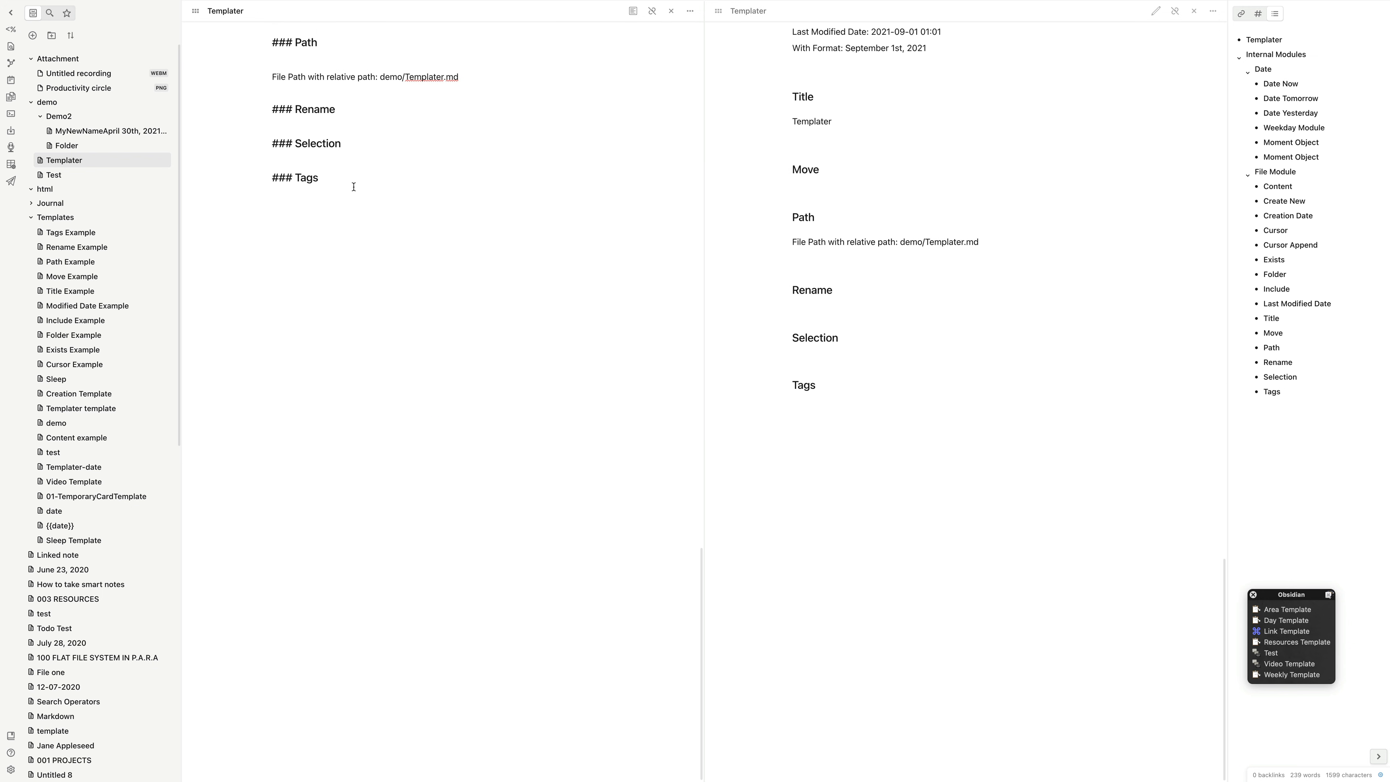
key("Return")
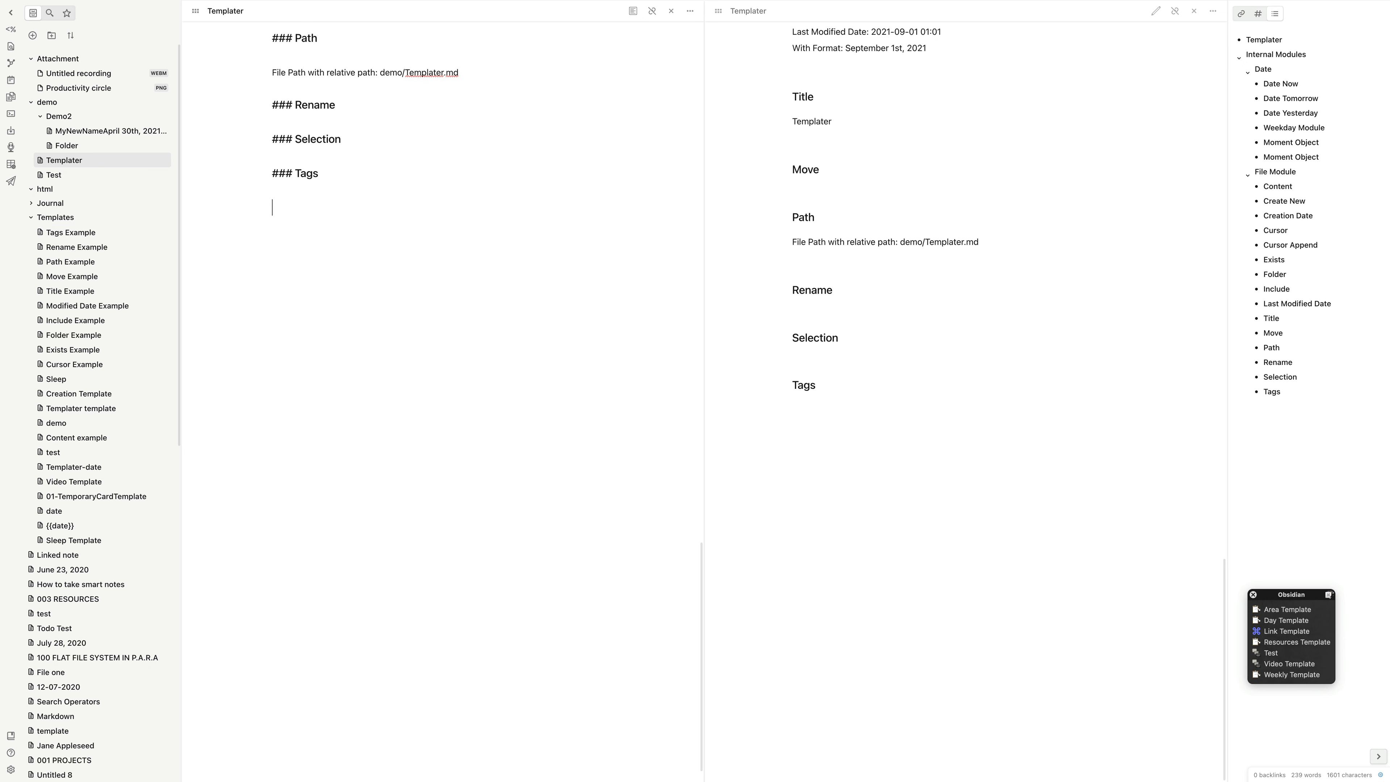
type("### Combined Examp")
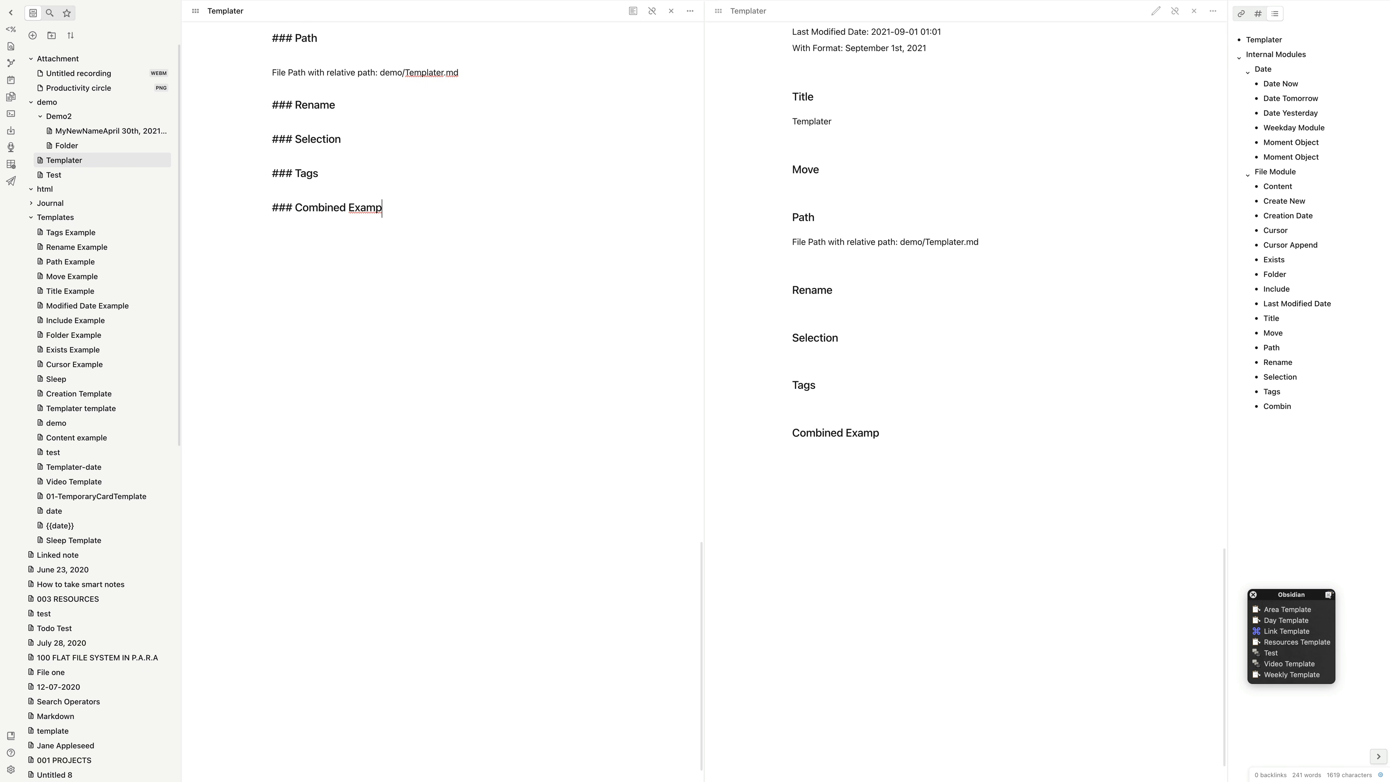
type("les")
key("Return")
key("Return")
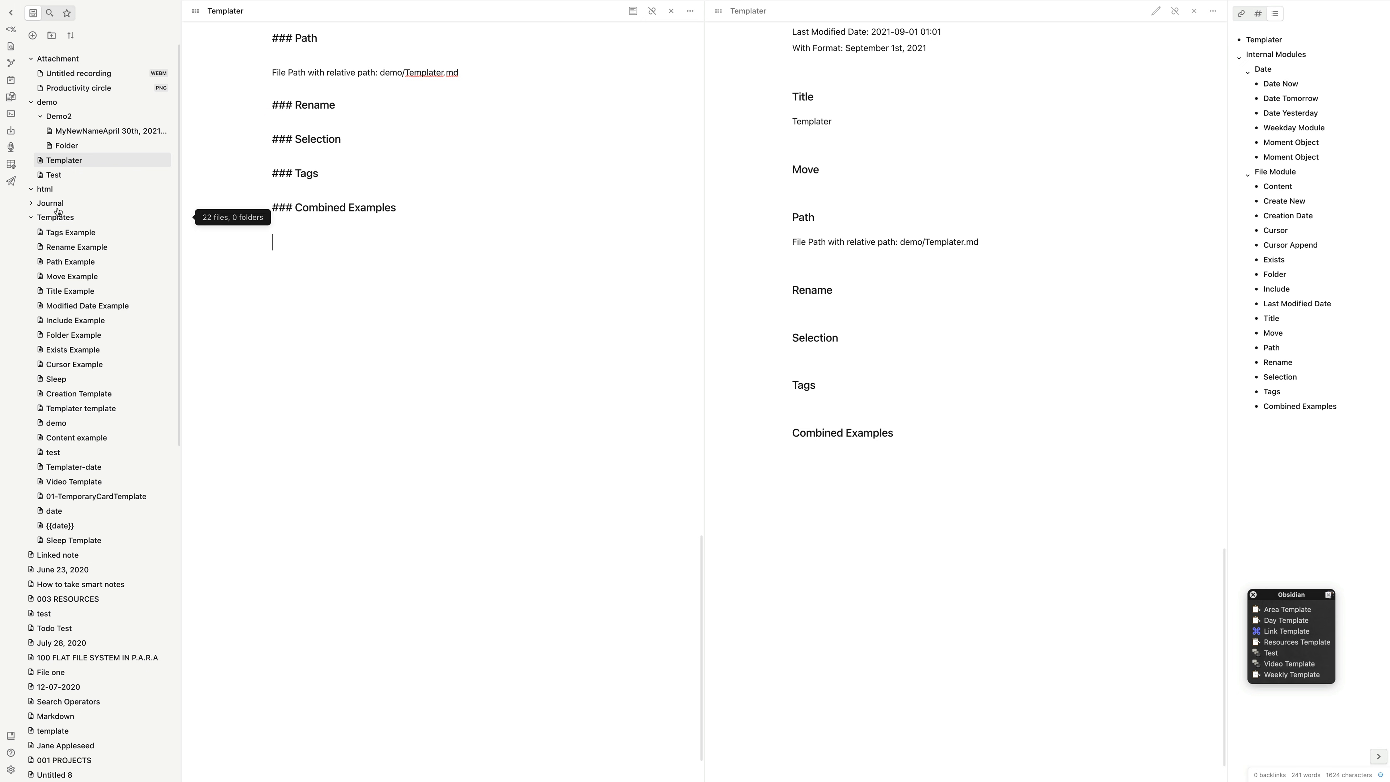
Step: Create a note named "Combined Example" in the Templates folder
right_click(55, 217)
left_click(76, 232)
type("Combined Exa")
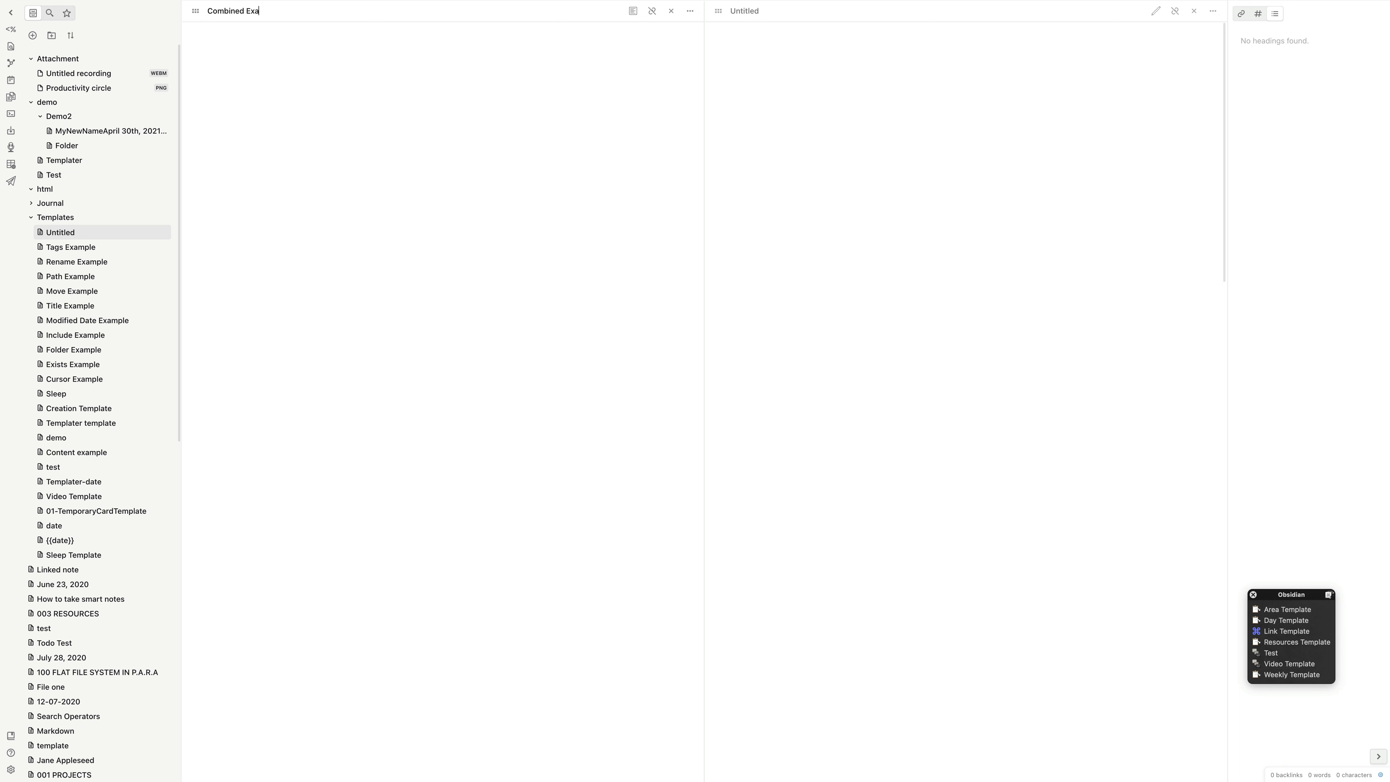
Step: Write the line File's title date + 5 days: <% tp.date.now("MMMM Do, YYYY", 5, tp.file.title, "MMMM Do, YYYY") %> in the Combined Example note
type("File")
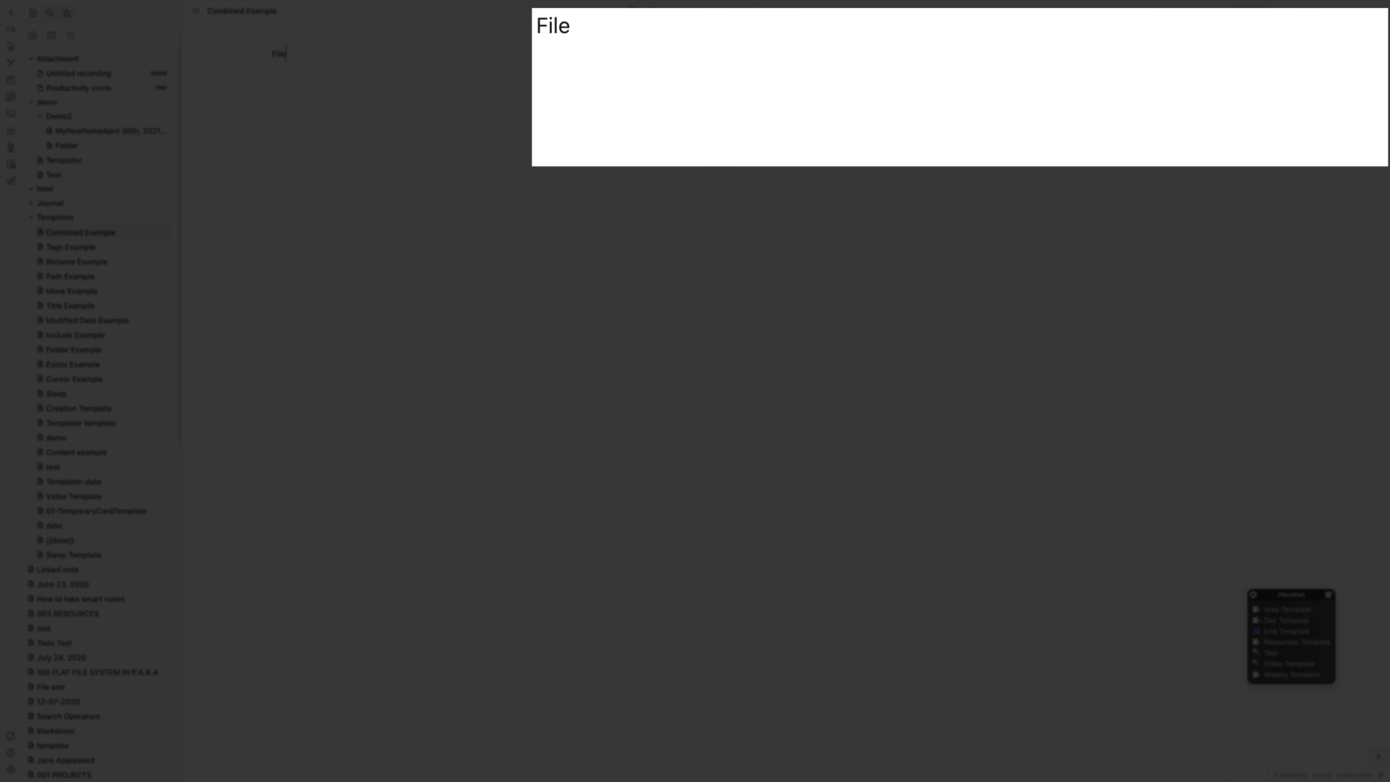
type("'s title date + 5 da")
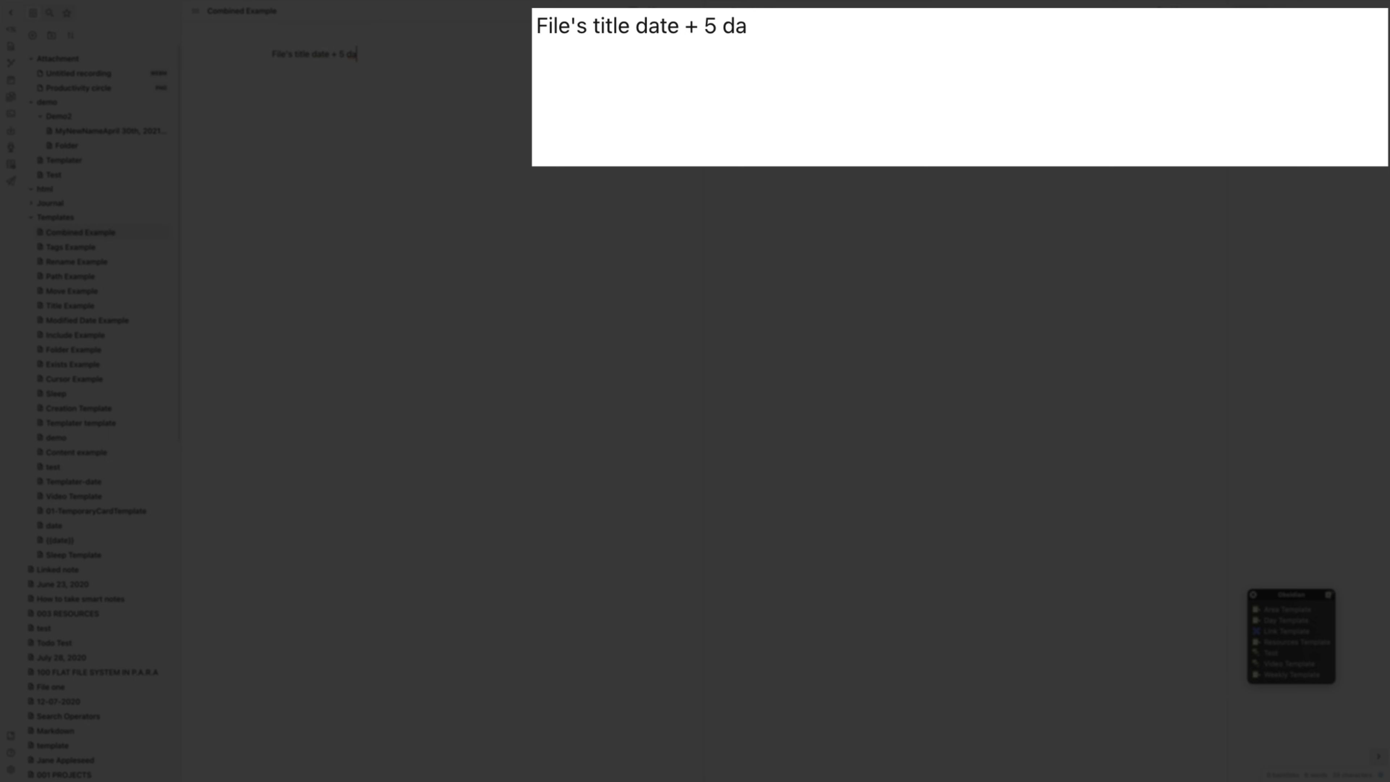
type("ys: <% tp.date.")
type("now(\"MMMM Do\")")
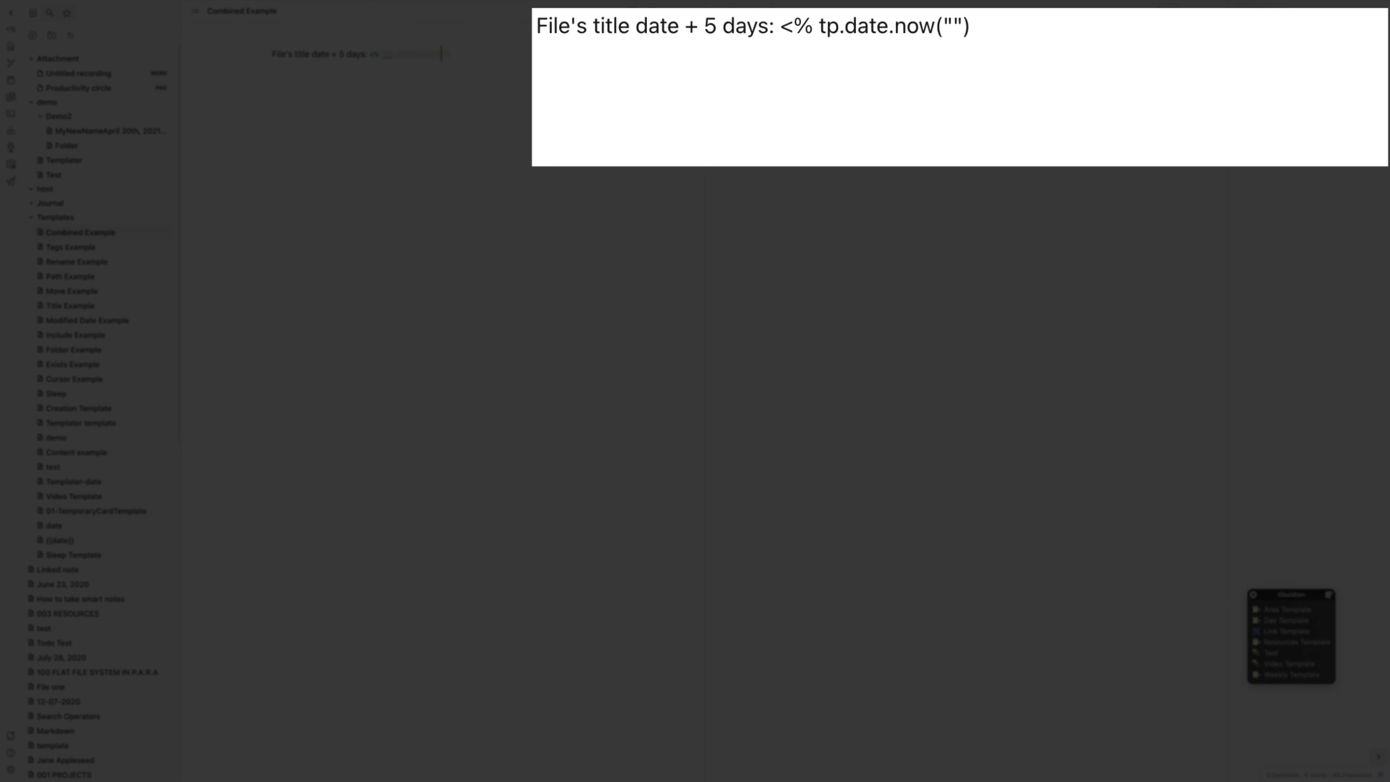
type(", YYYY\", 5")
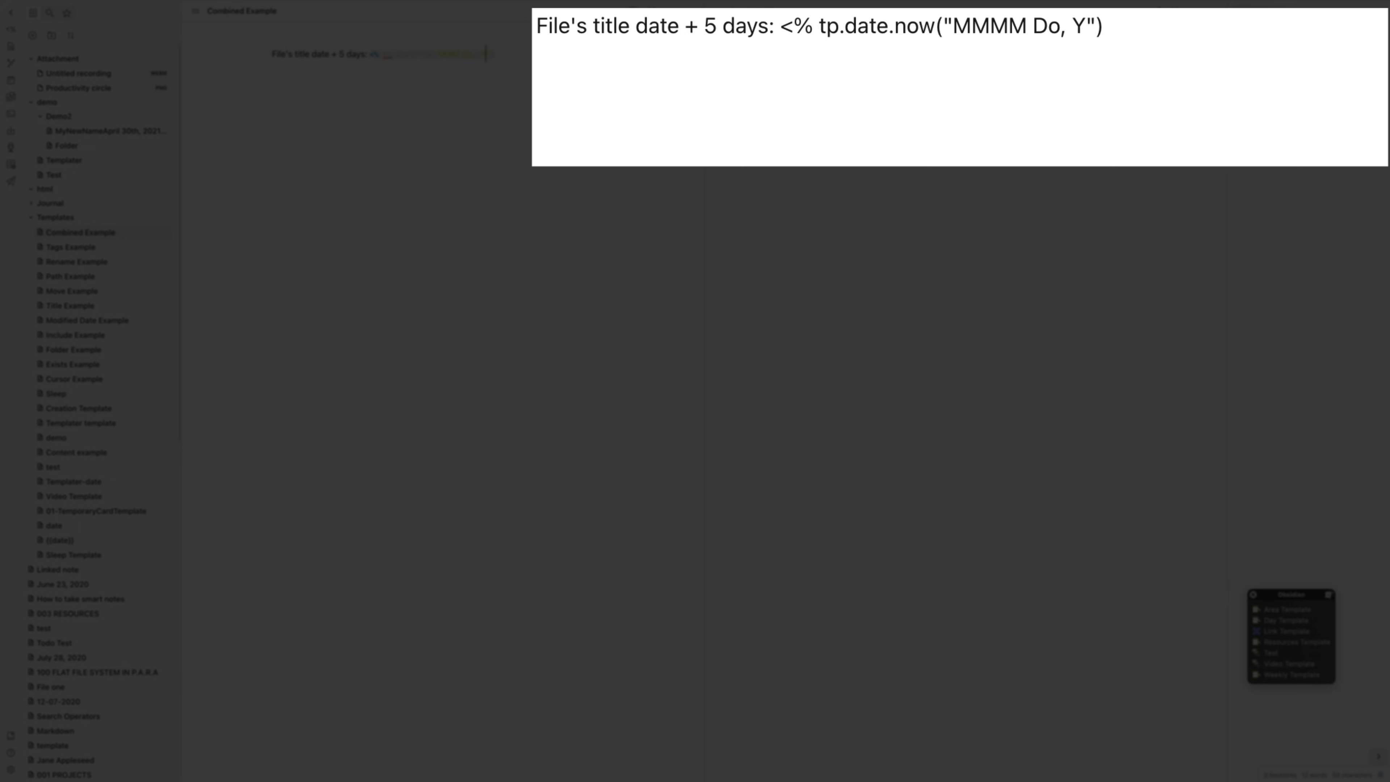
type(", tp.file.")
type("title, \"MM\"")
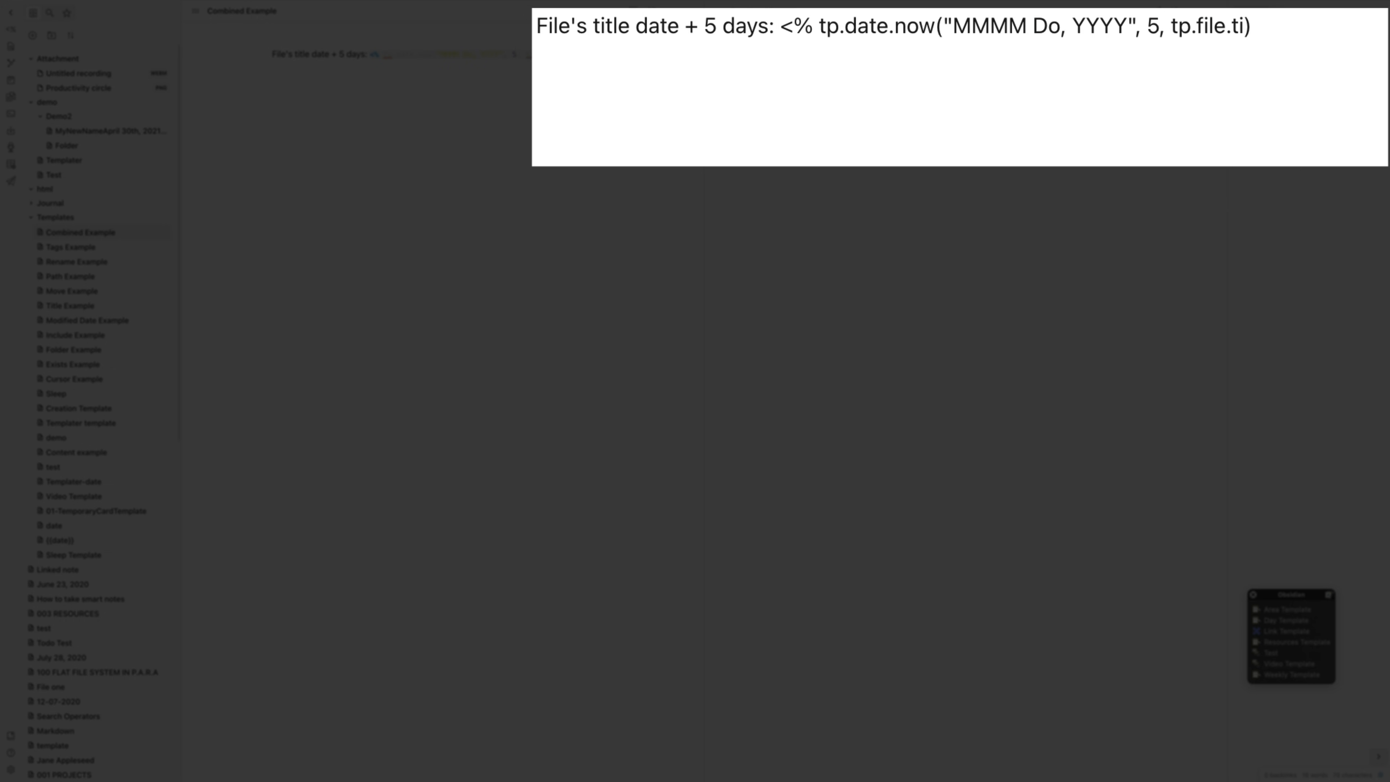
type("MM Do, YYY")
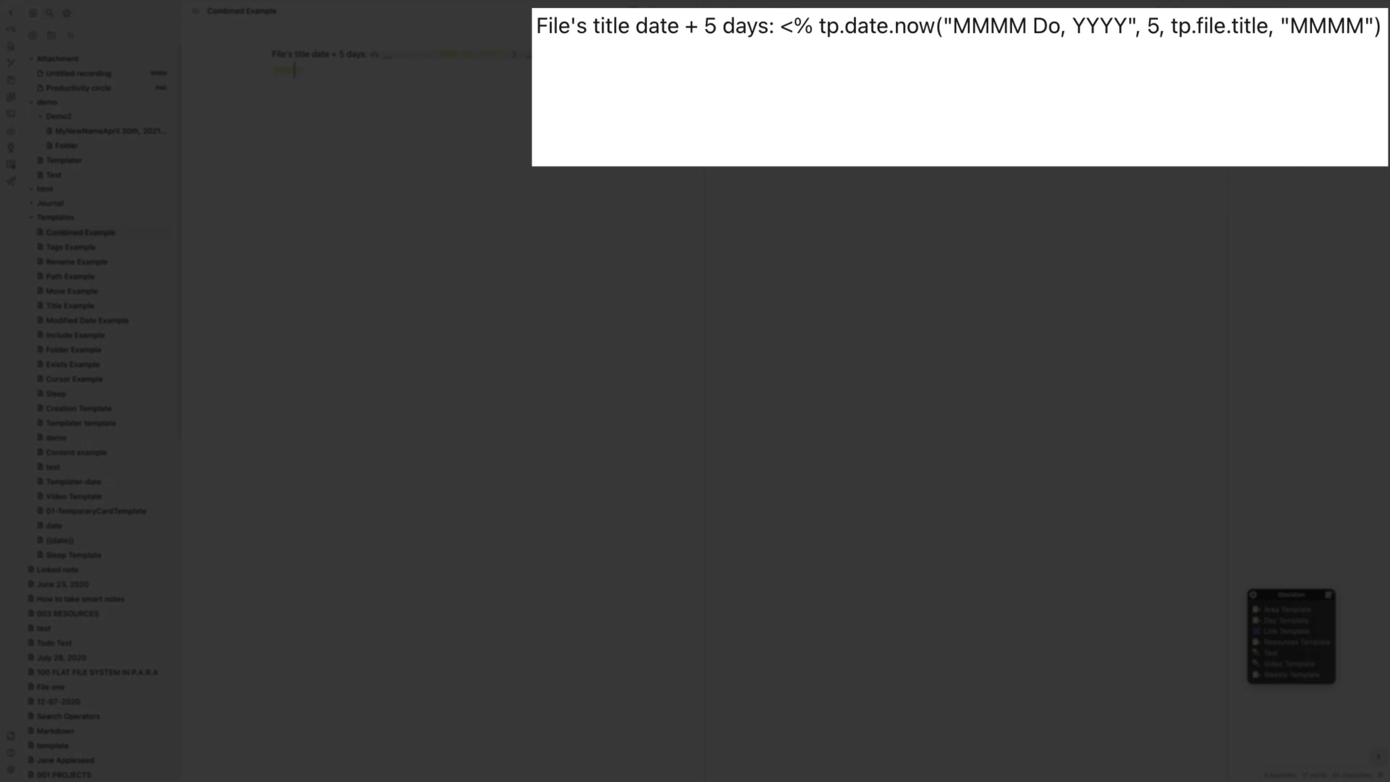
type("Y")
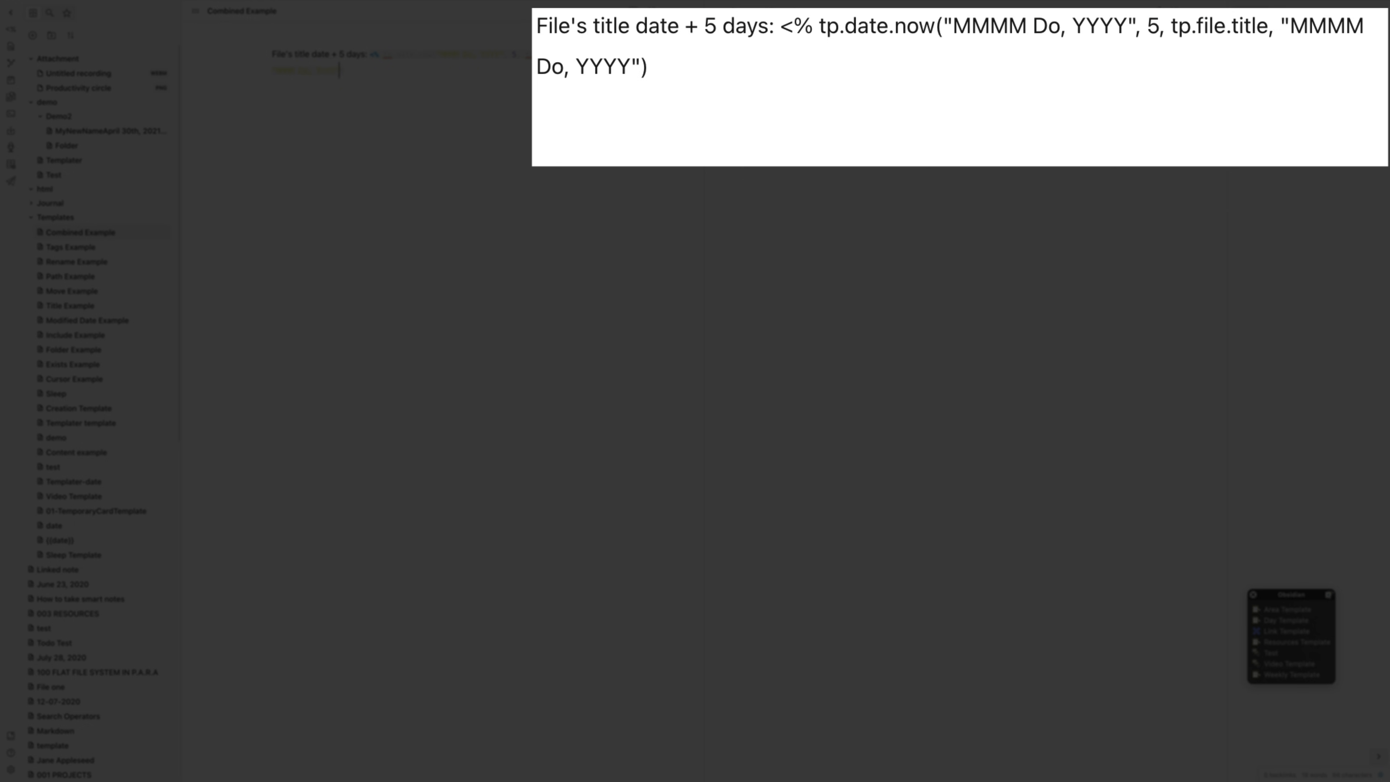
key("End")
type("%")
Step: Add the line Selected date - 5 days: <% tp.date.now("DD-MM-YYYY", -5, tp.file.selection, "MMMM Do, YYYY") %> to the Combined Example note
type("Selected date -")
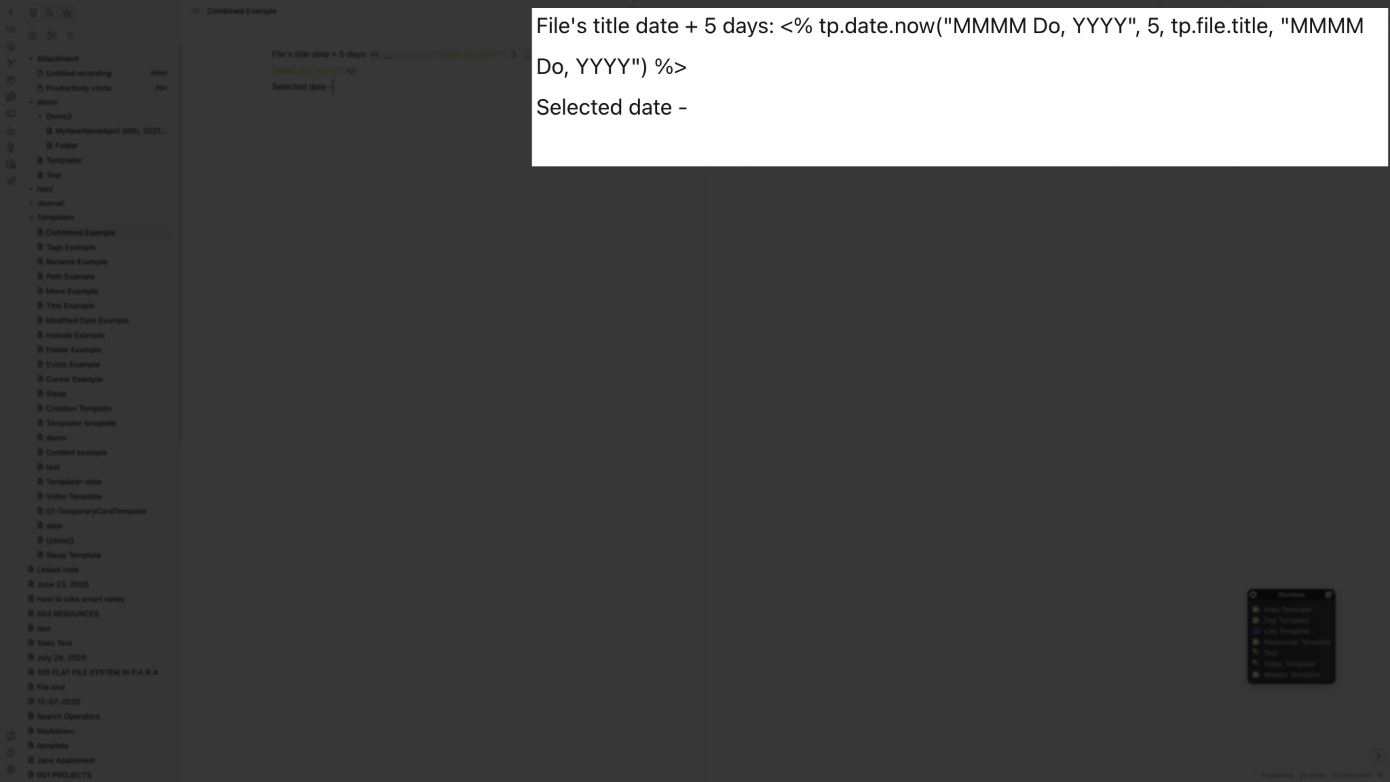
type(" 5 days: <% tp.date.")
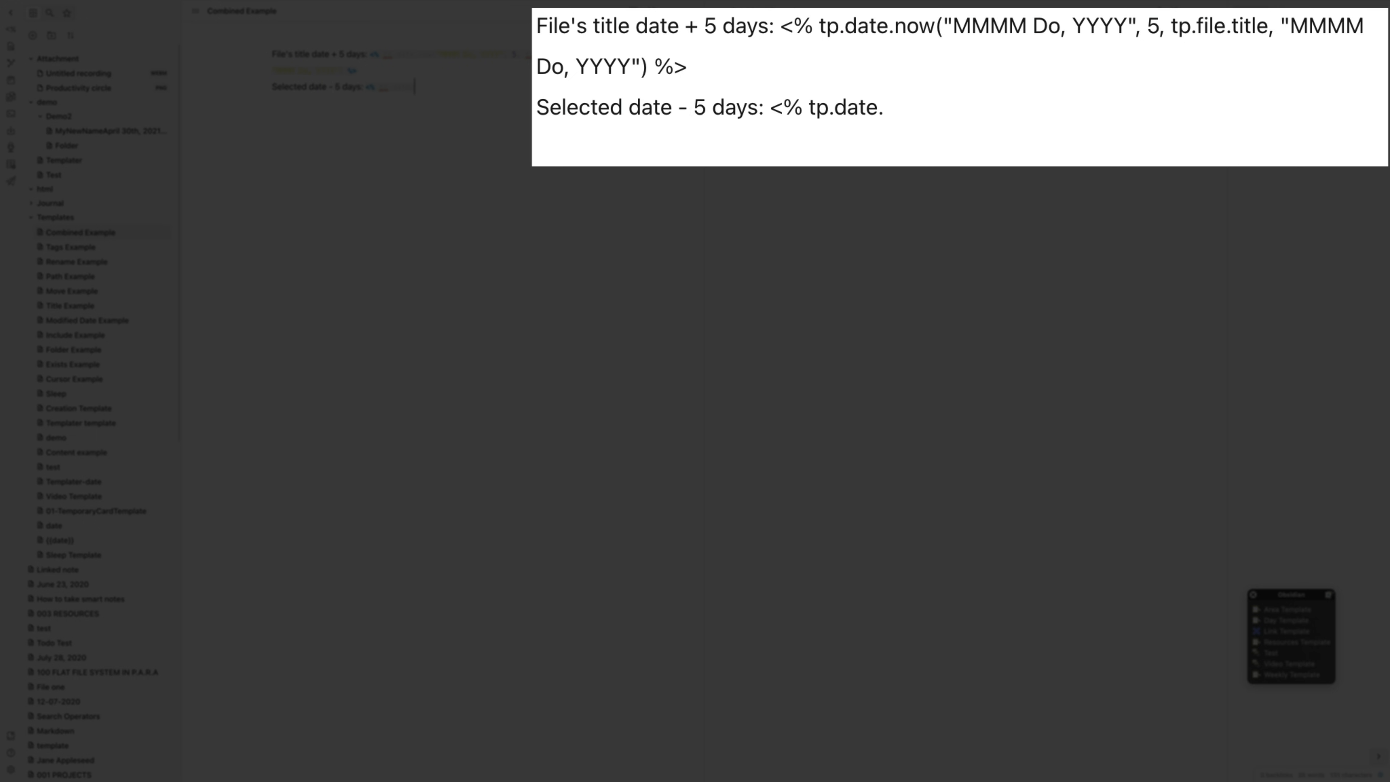
type("now(\"DD-MM-Y")
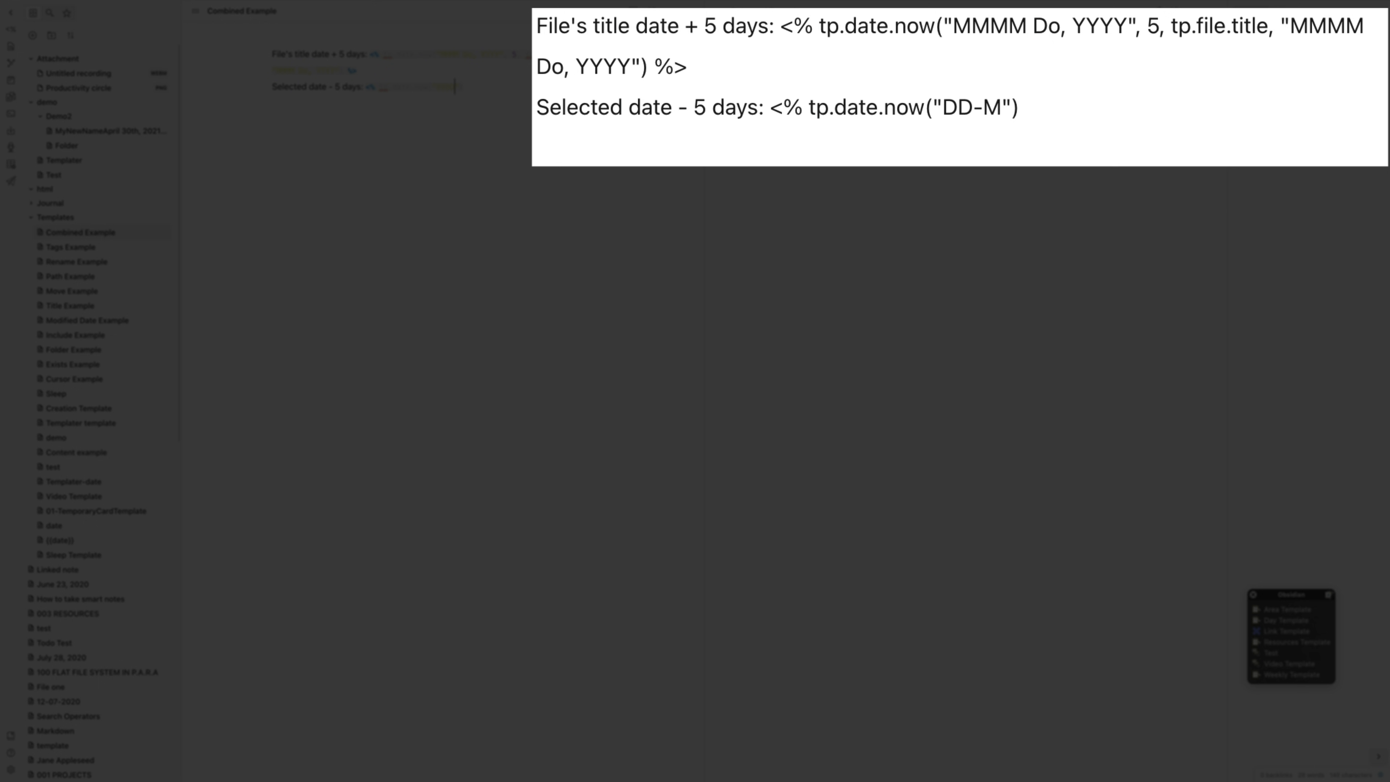
type("YYY\", -5, ")
type("tp.file.se")
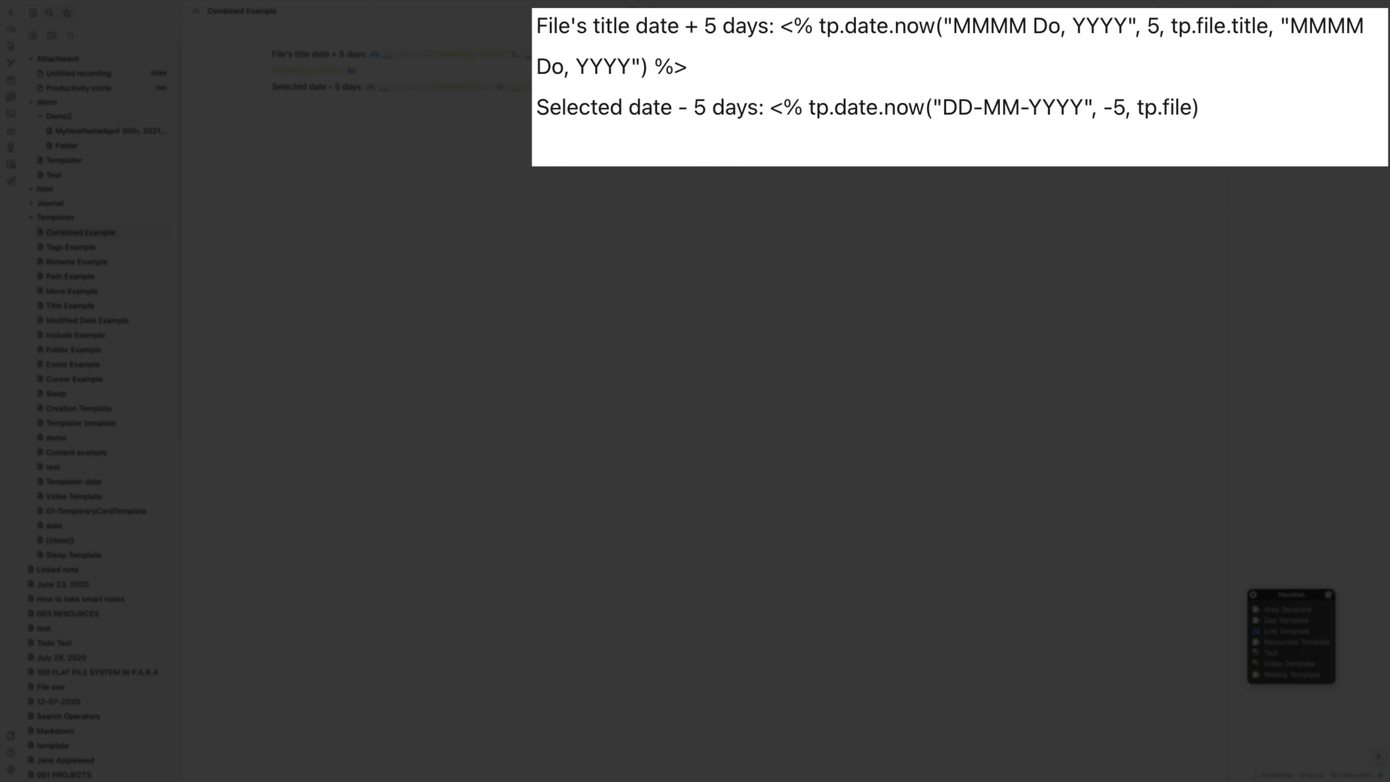
type("lection, ")
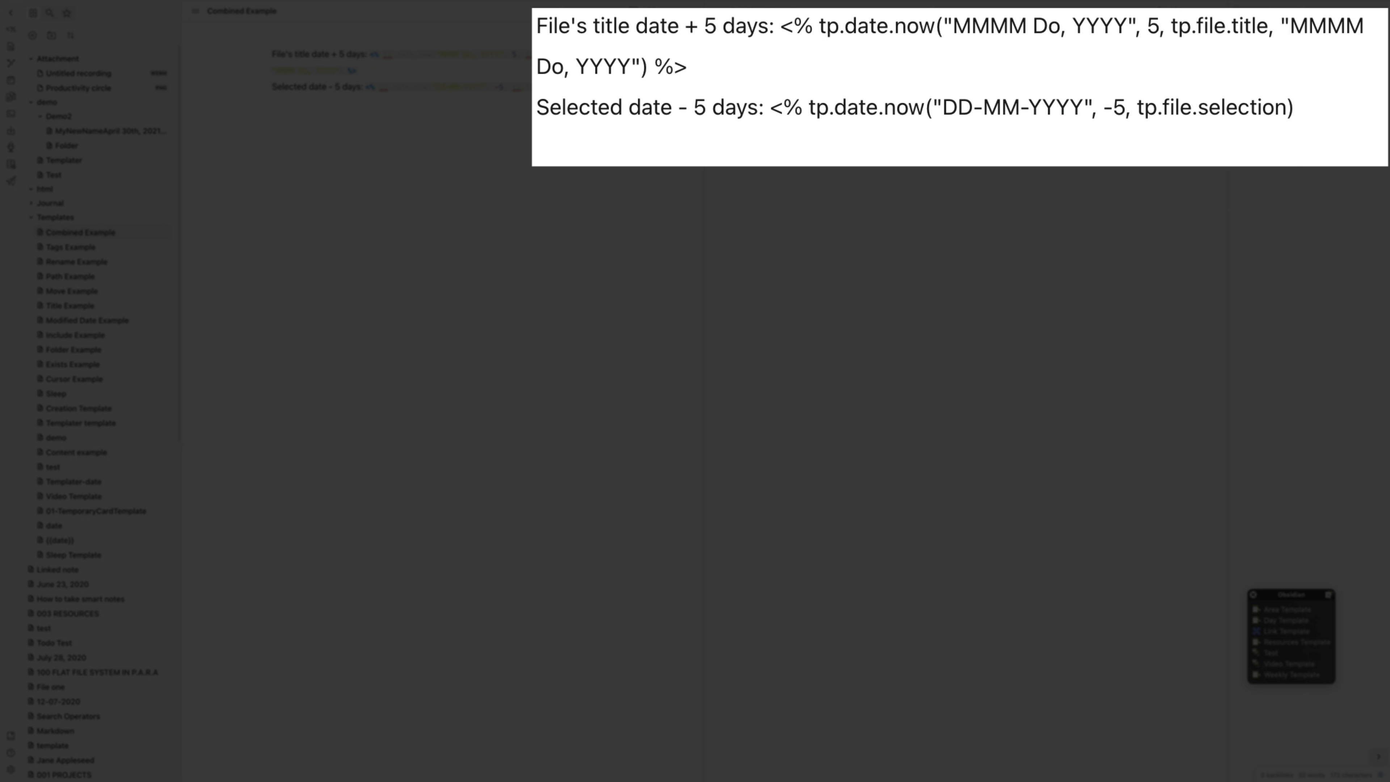
type("\"MMMM Do, ")
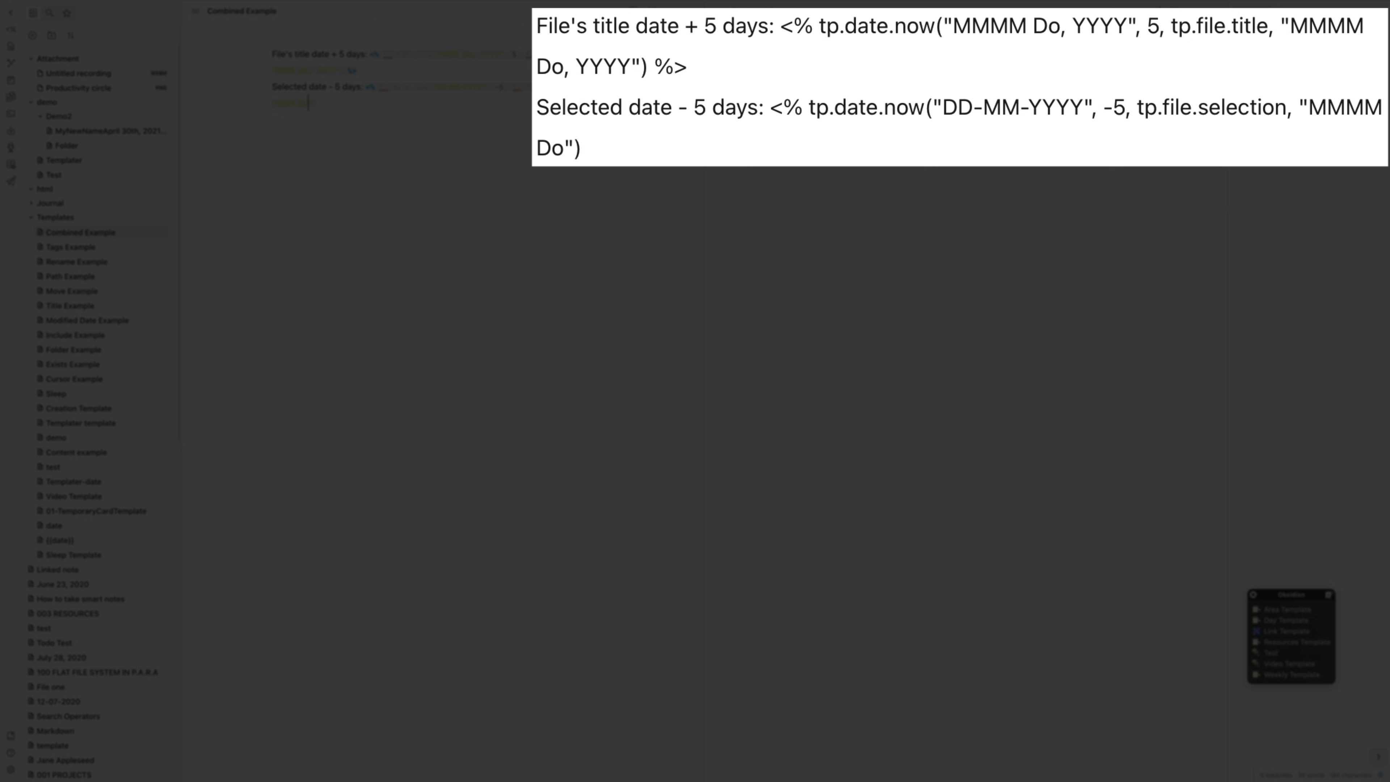
type("YYYY\") %File's ti")
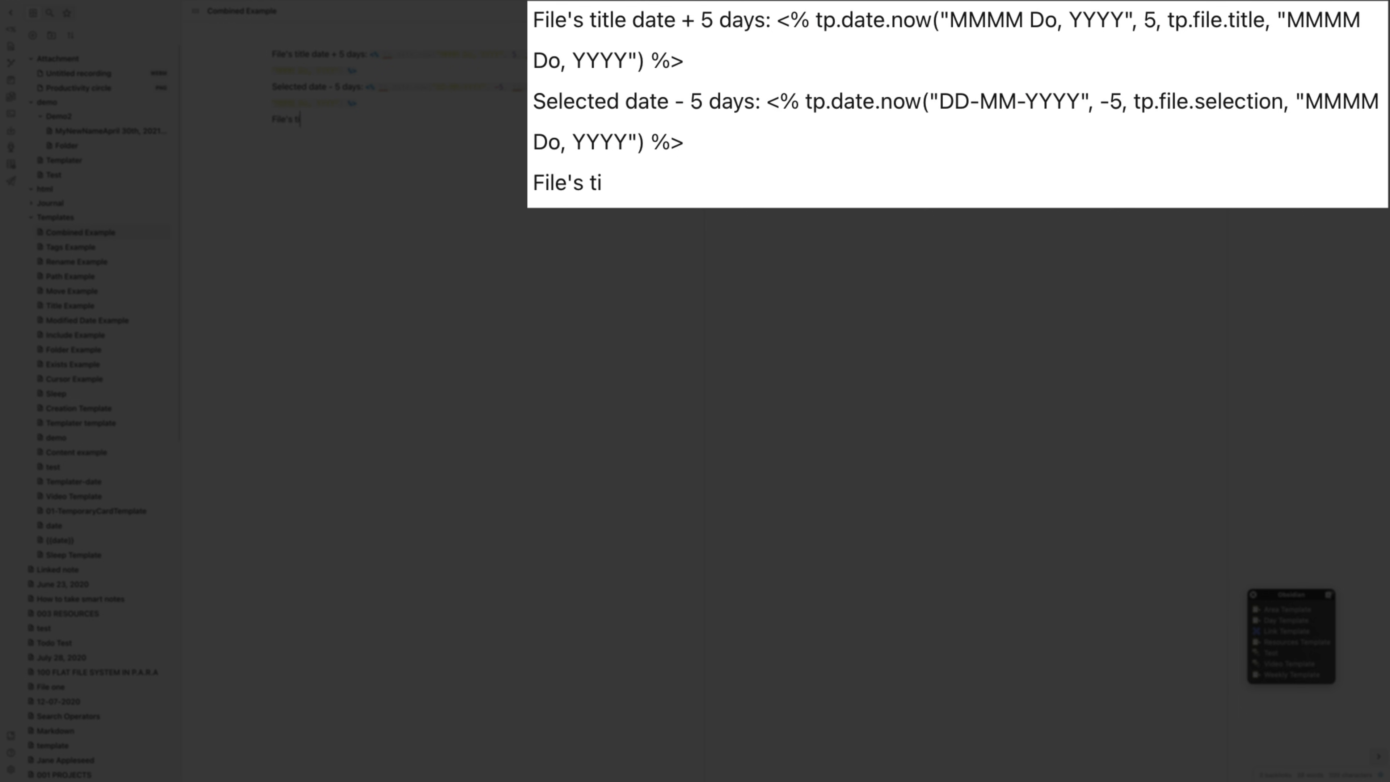
Step: Write the line File's title Wednesday: <% tp.date.weekday("MMMM Do, YYYY", 2, tp.file.title, "MMMM Do, YYYY") %> in the Combined Example note
type("tle Wednesday")
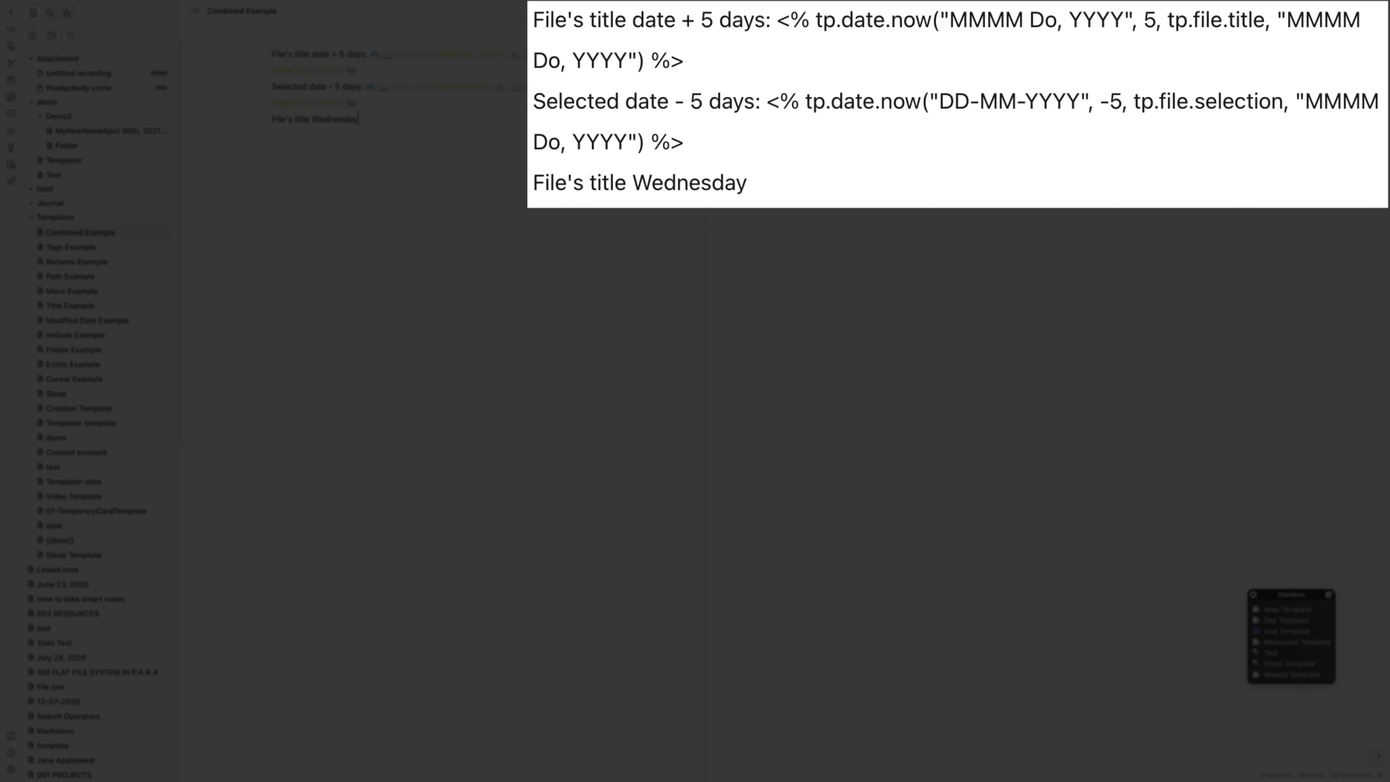
type(": <% tp.date")
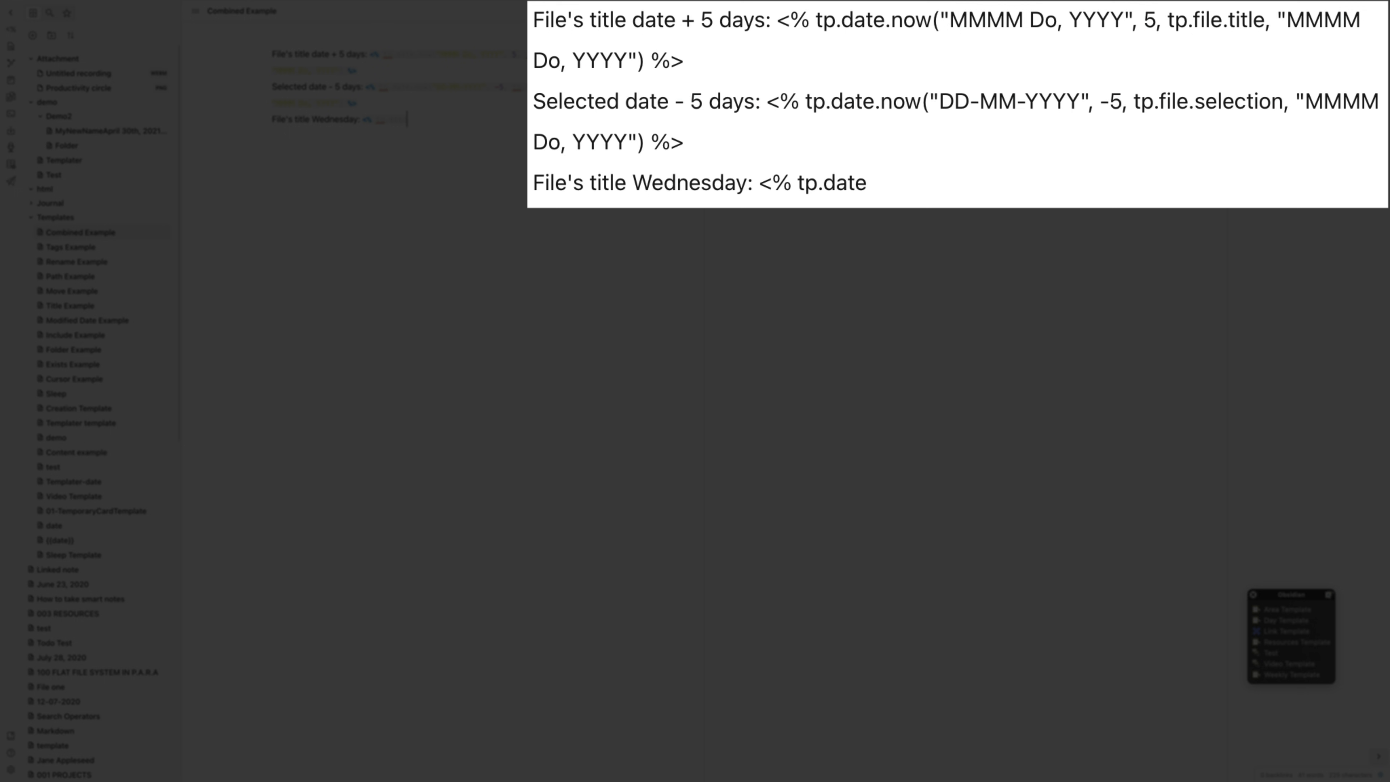
type(".weekday(\"MMMM ")
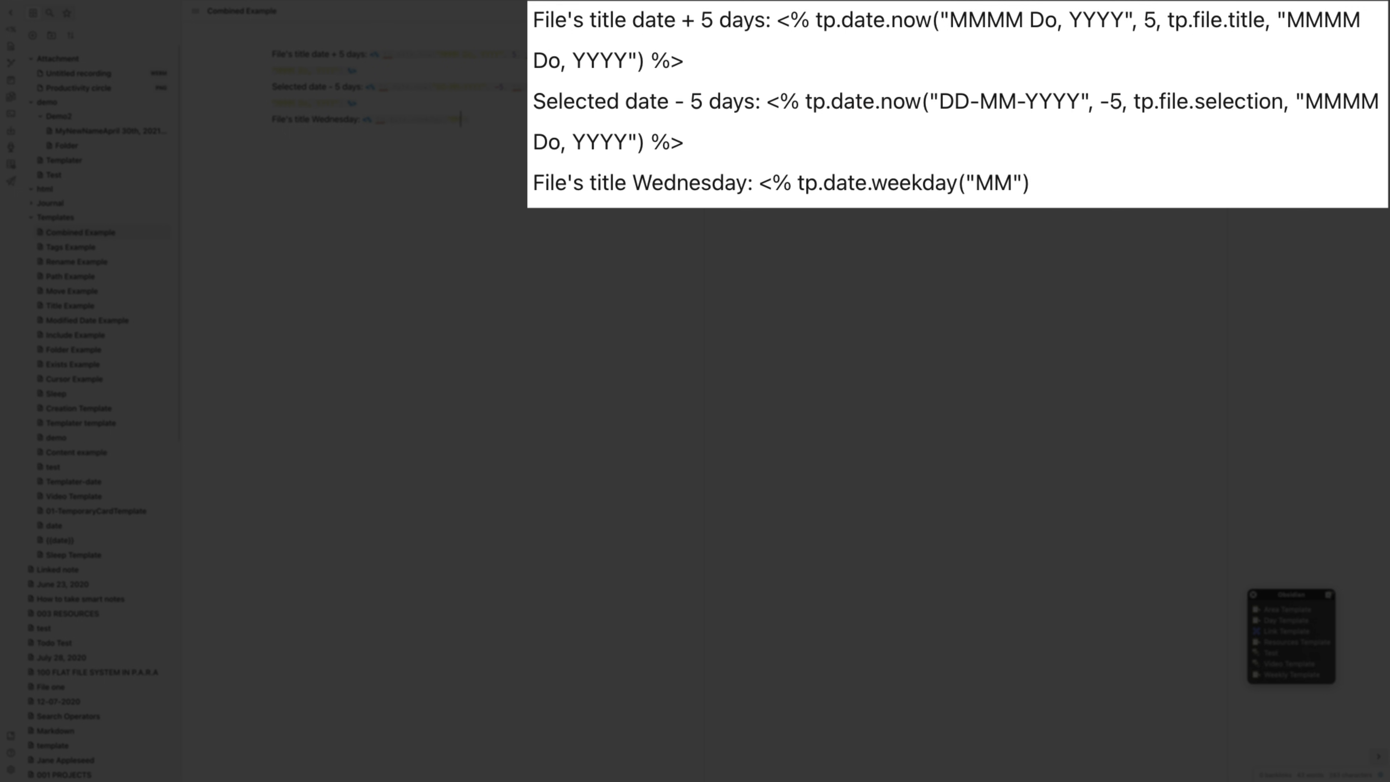
type("Do, YYYY\", 2")
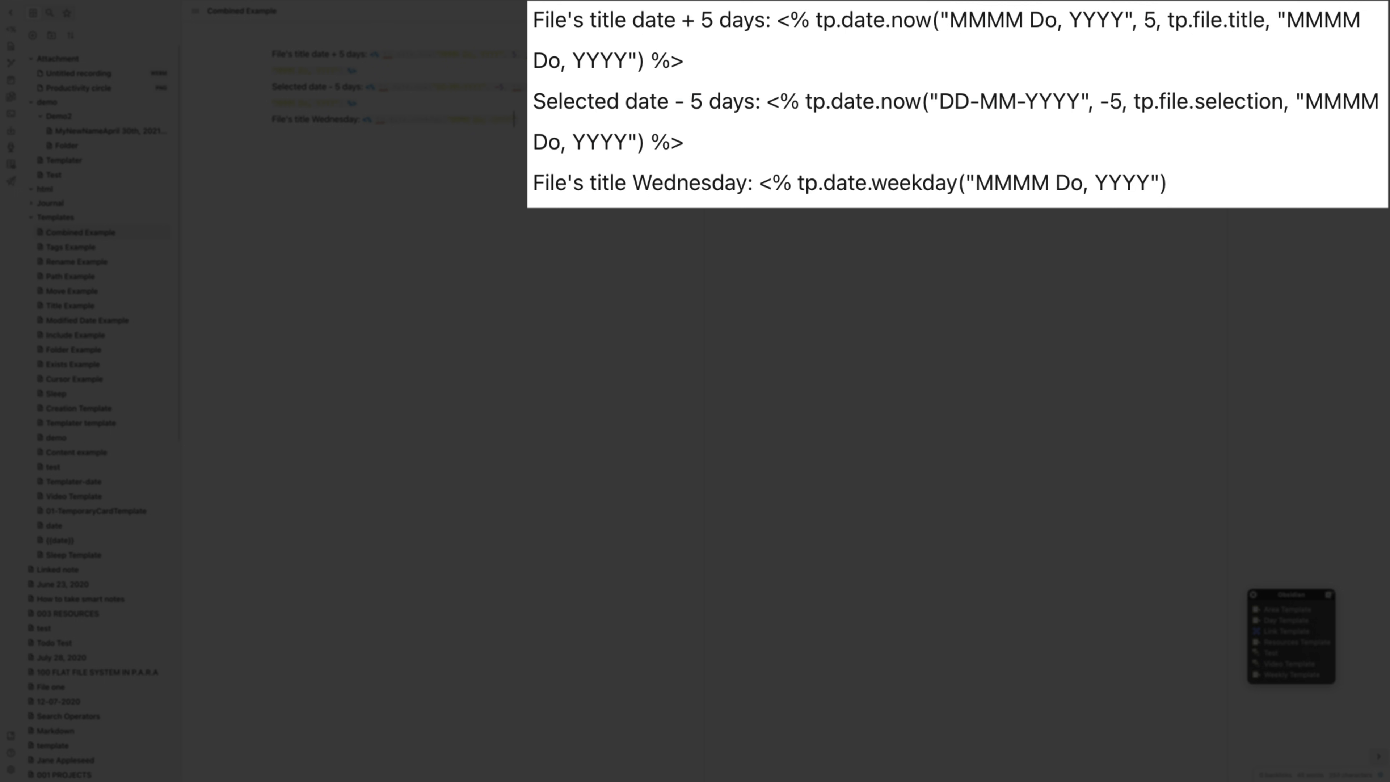
type(", tp.file.")
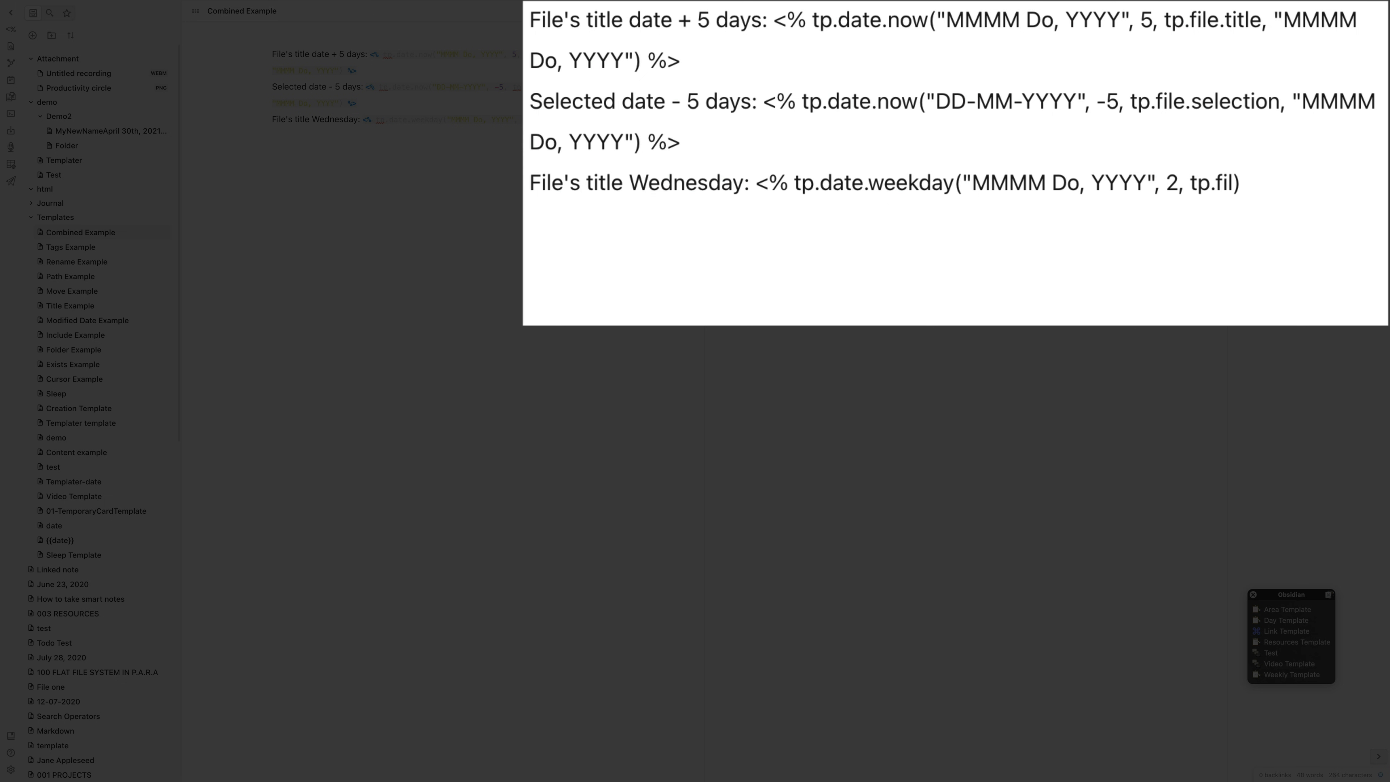
type("title, \"MM")
type("MM Do, YYY")
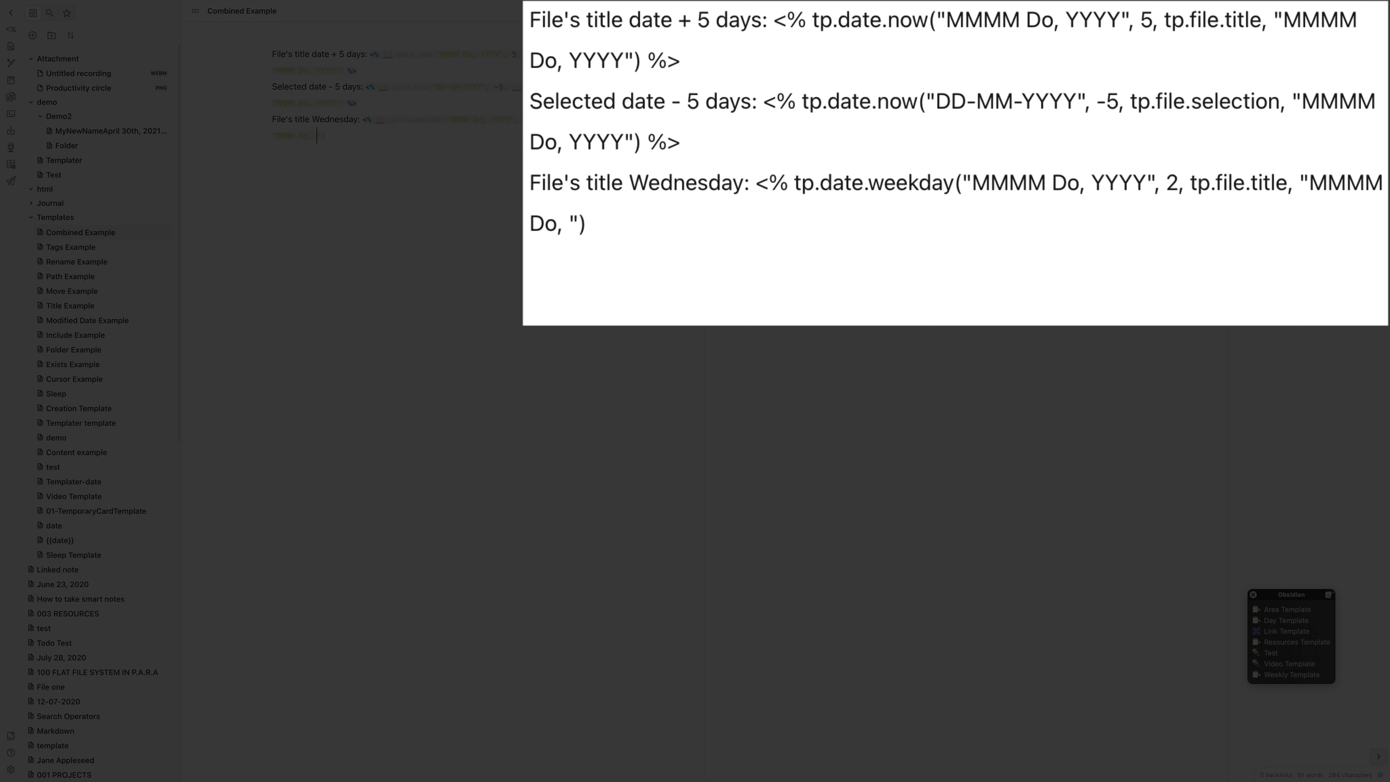
type("Y\") %")
Step: Write the line File's title next Monday: <% tp.date.weekday("MMMM Do, YYYY", 7, tp.file.title, "MMMM Do, YYYY") %> below the Wednesday line
type("File's t")
type("it")
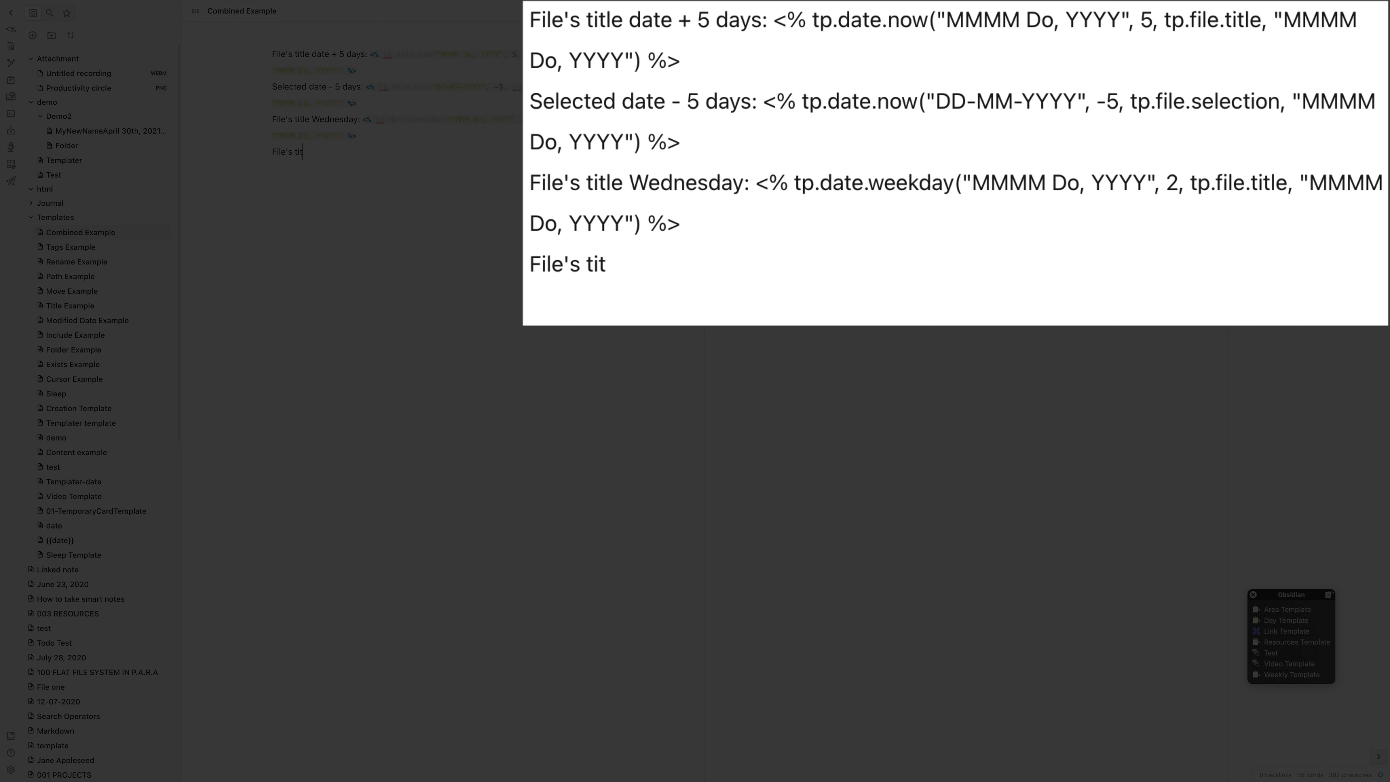
type("le next mo")
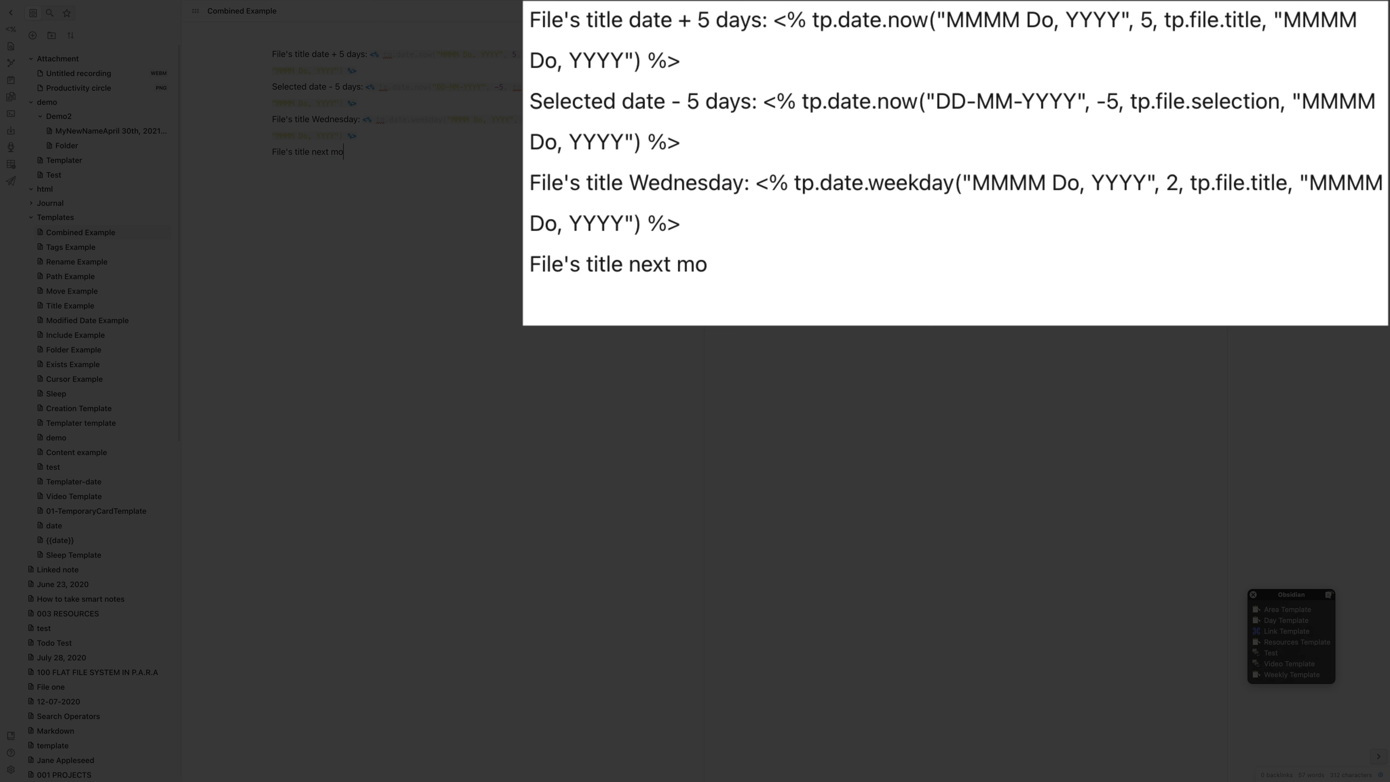
type("nda")
key("alt+BackSpace")
type("Monday: <% t")
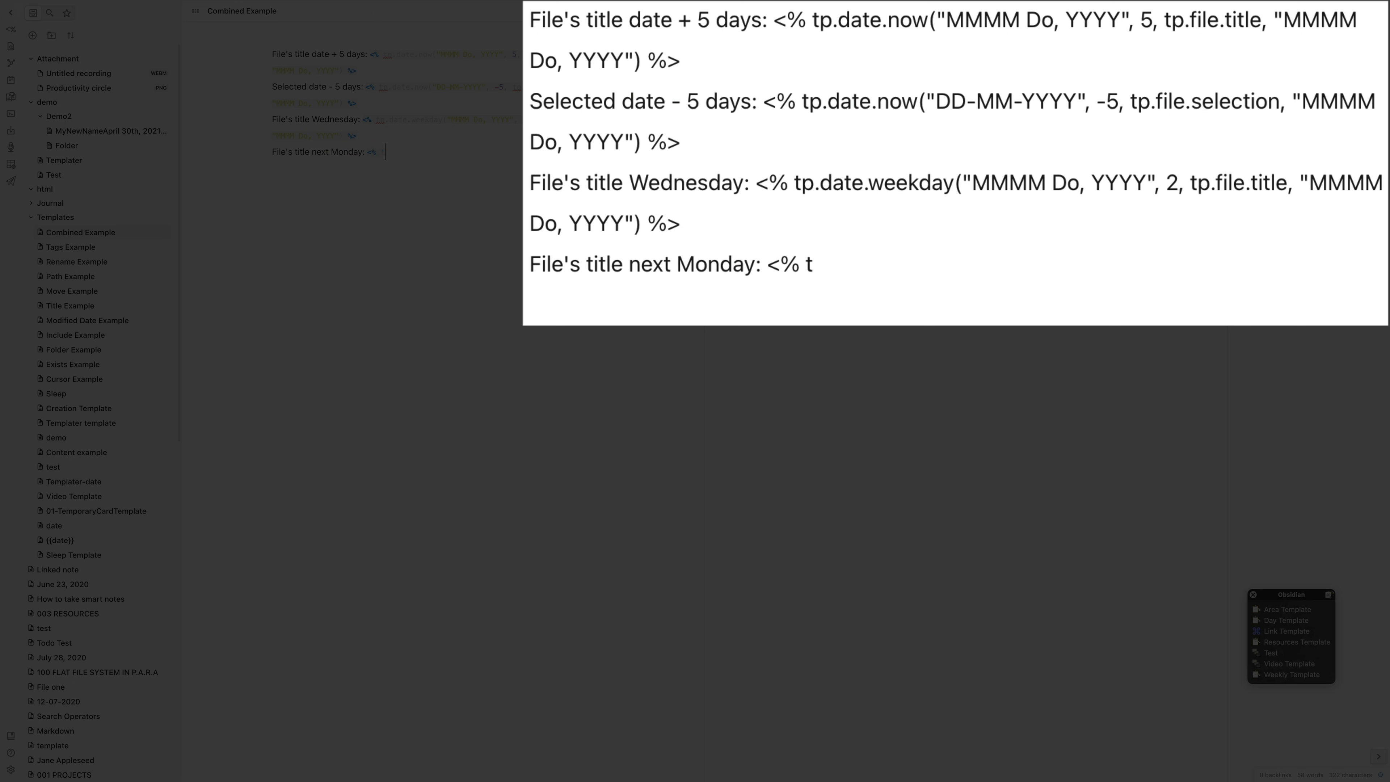
type("p.date.wee")
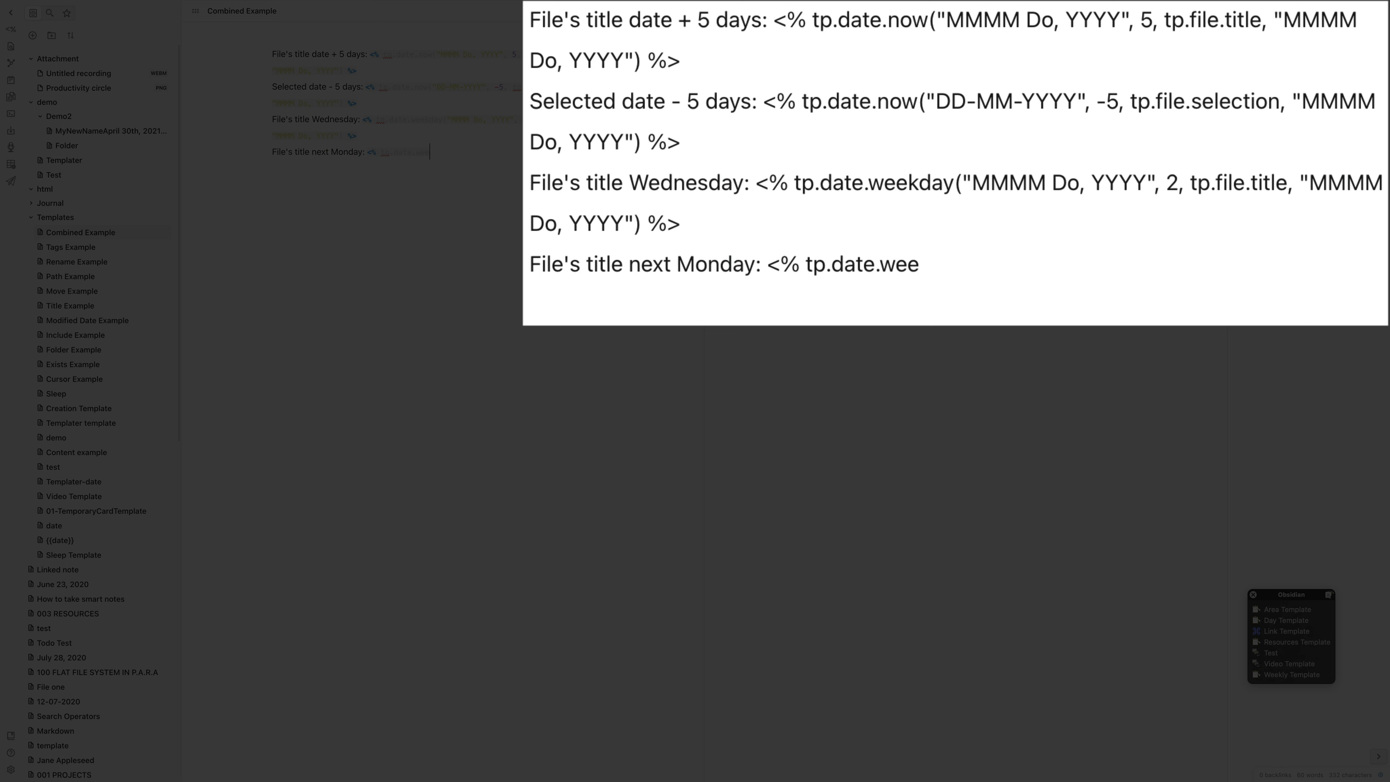
type("kday(\"MMM")
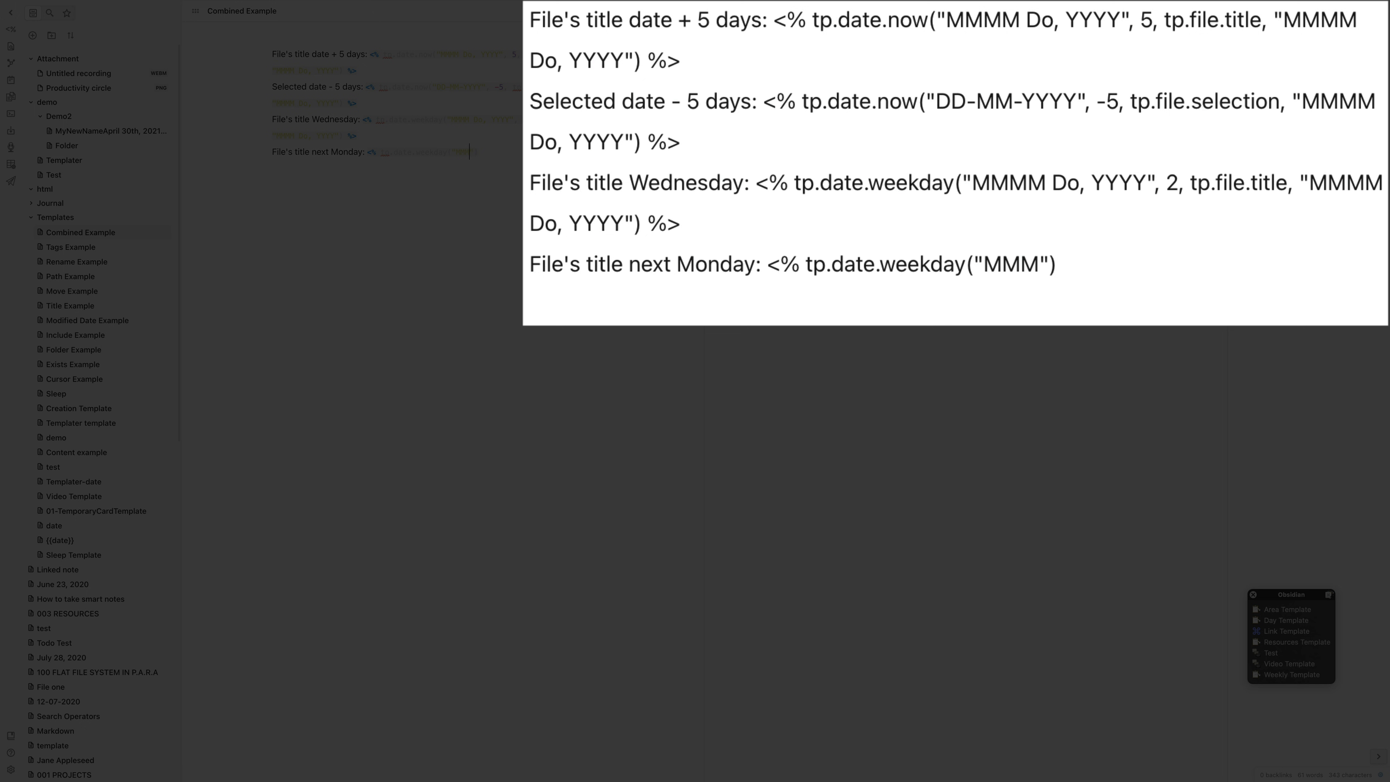
type("M Do,")
type("YY\", 7, tp")
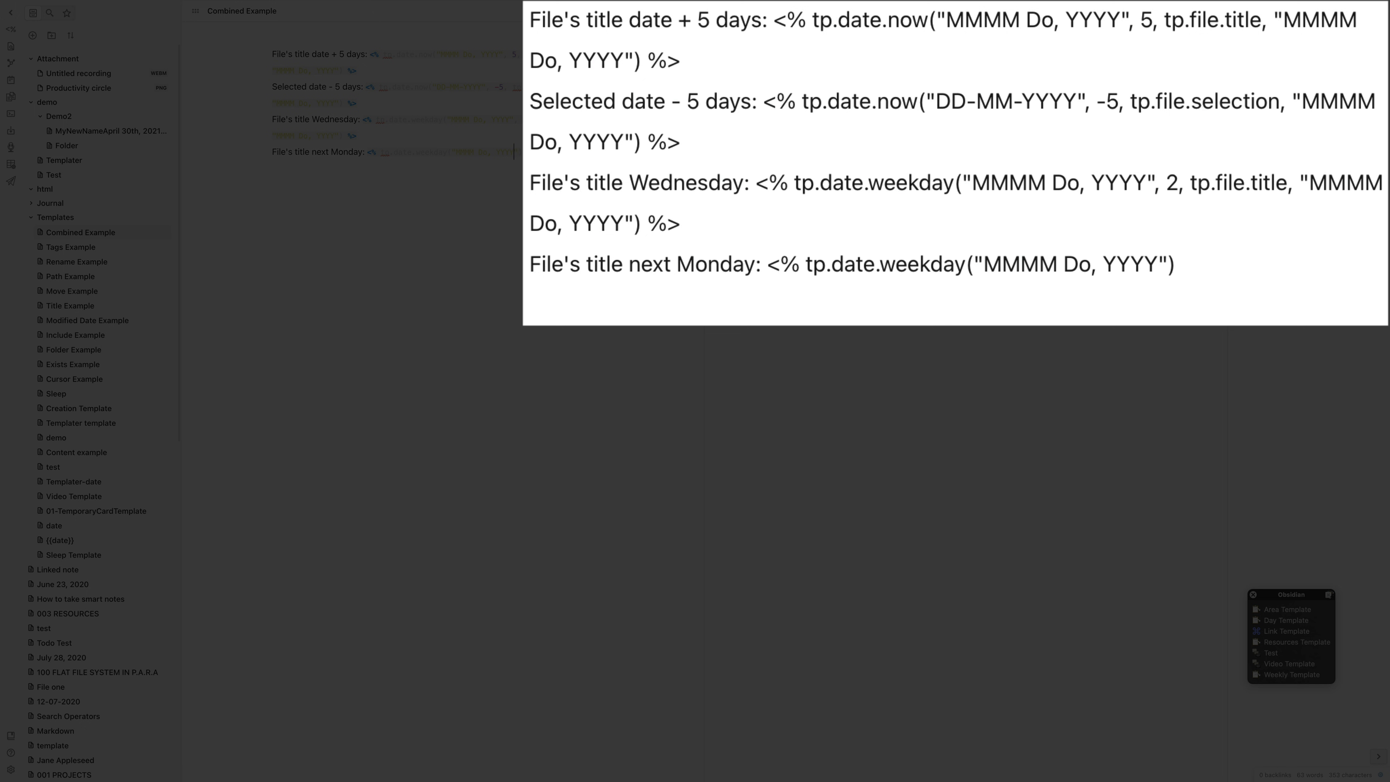
type(".file.tit")
type("le, \"MMMM ")
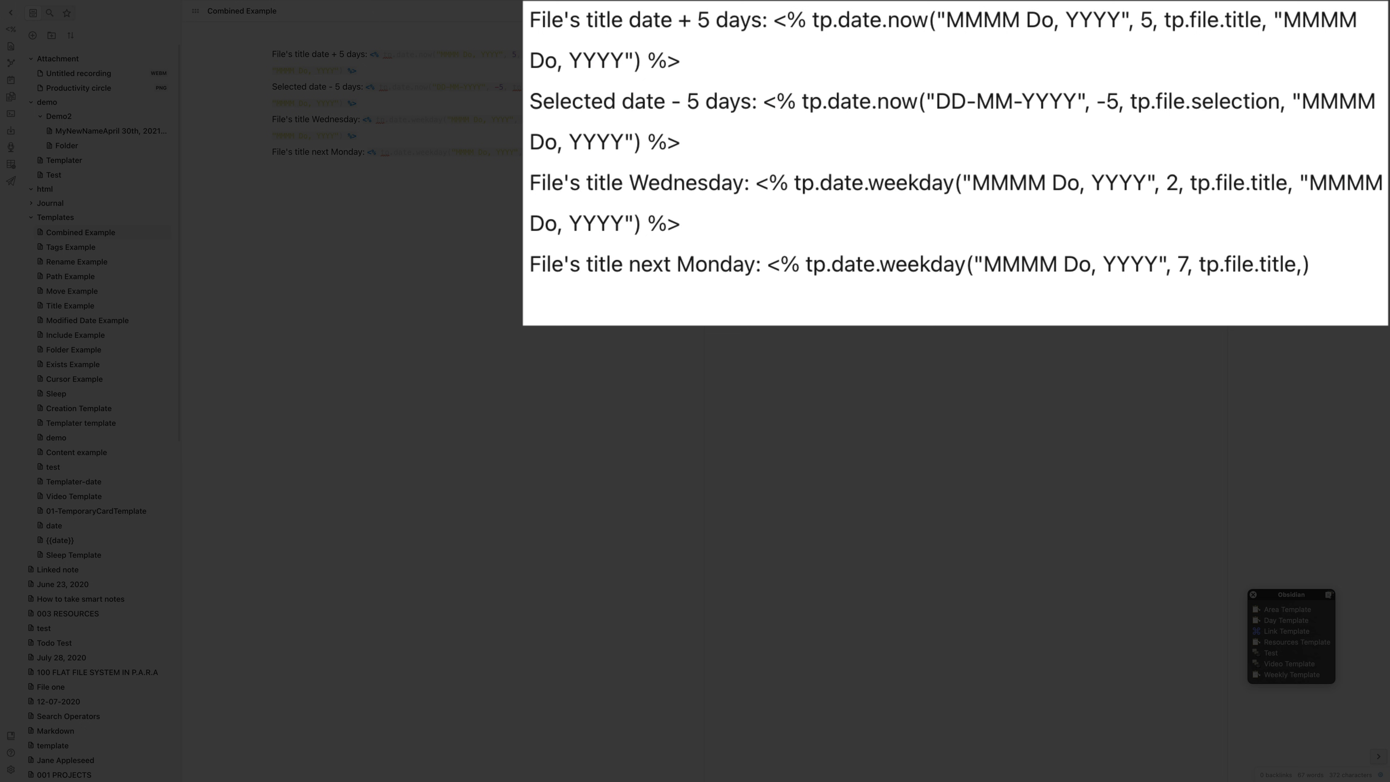
type("Do, YYYY\")")
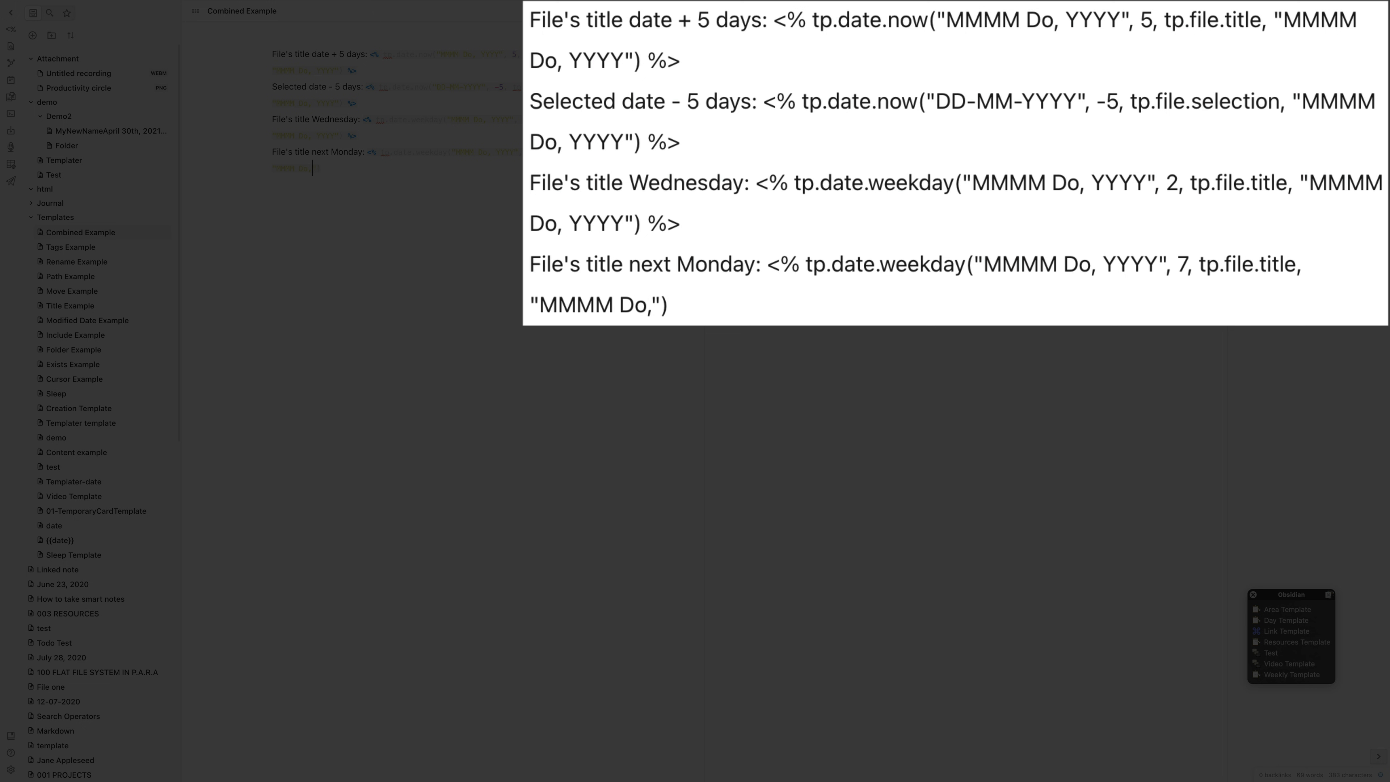
type(" %>")
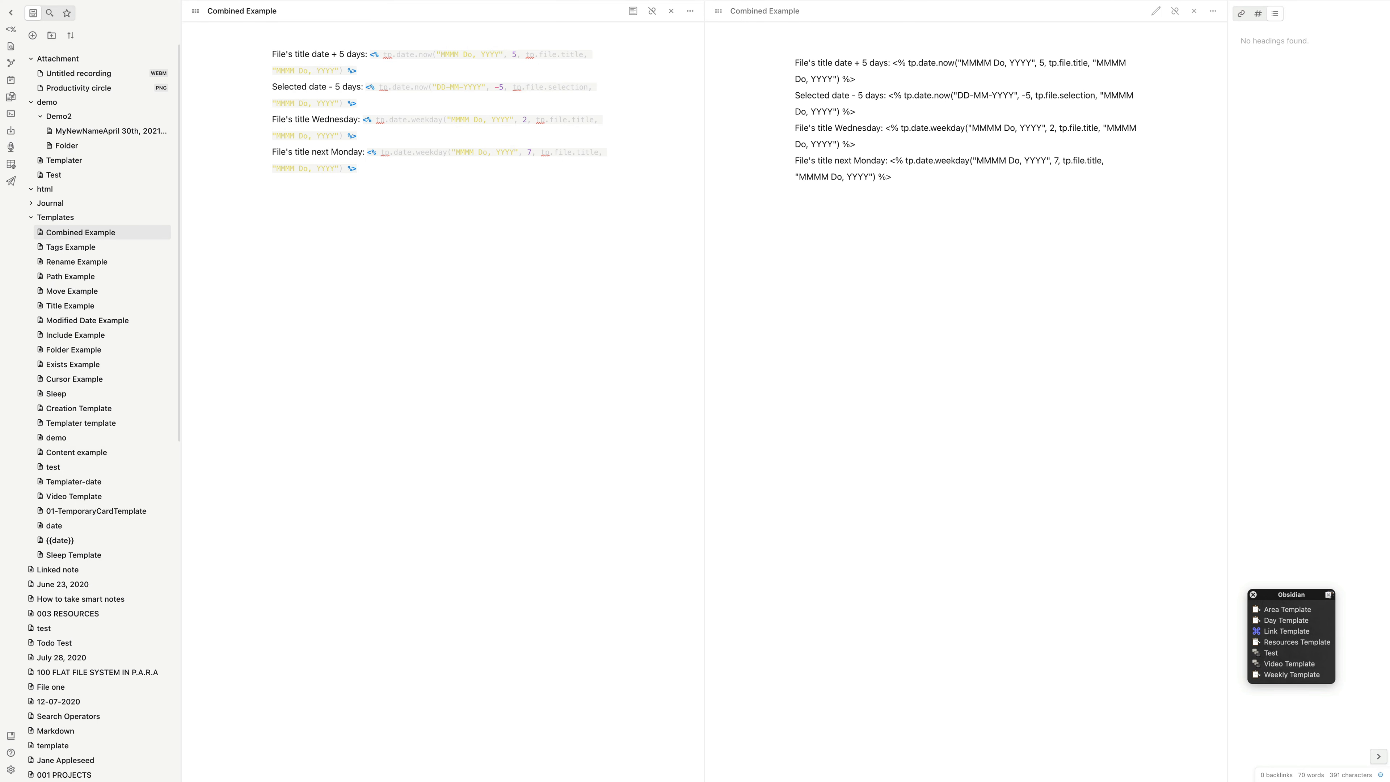
Step: Open the October 3rd, 2020 note and insert the Modified Date Example template into it
left_click(31, 218)
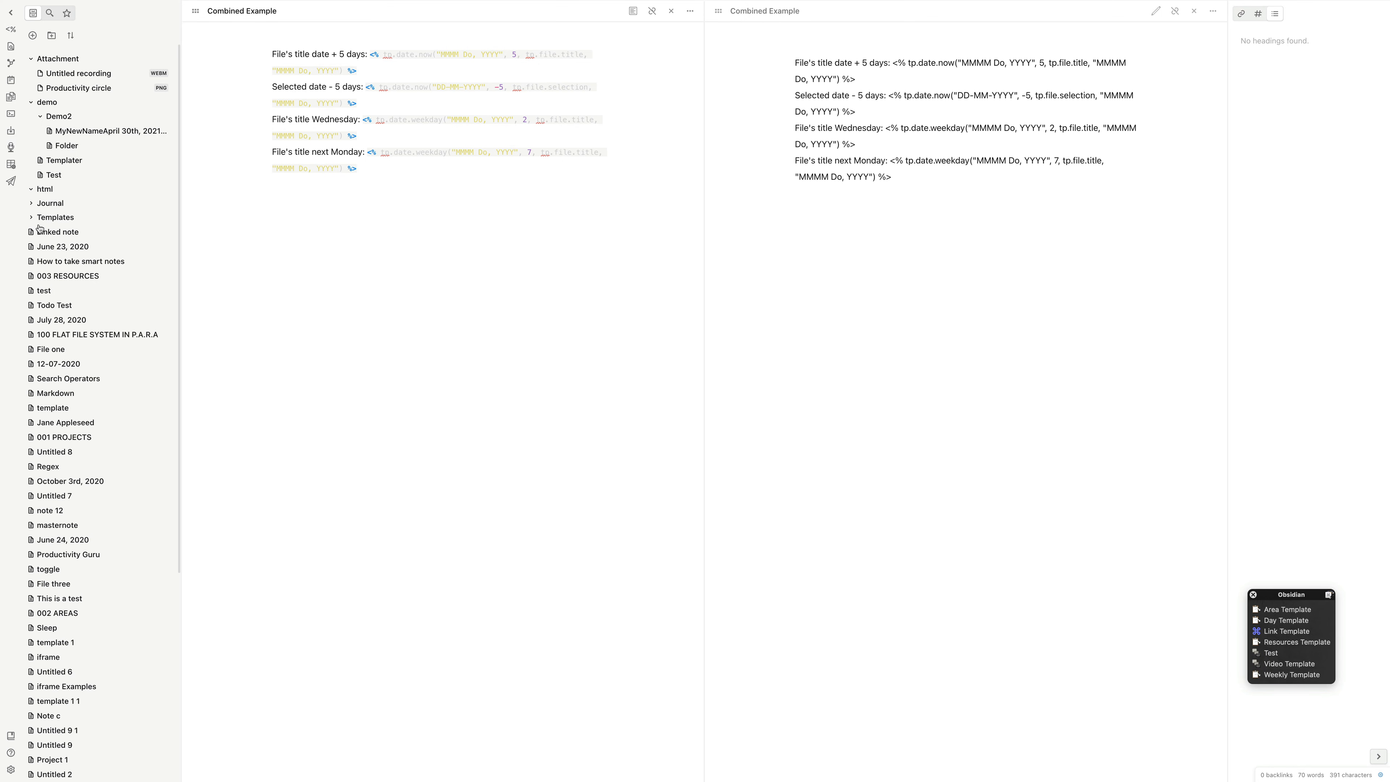
left_click(101, 481)
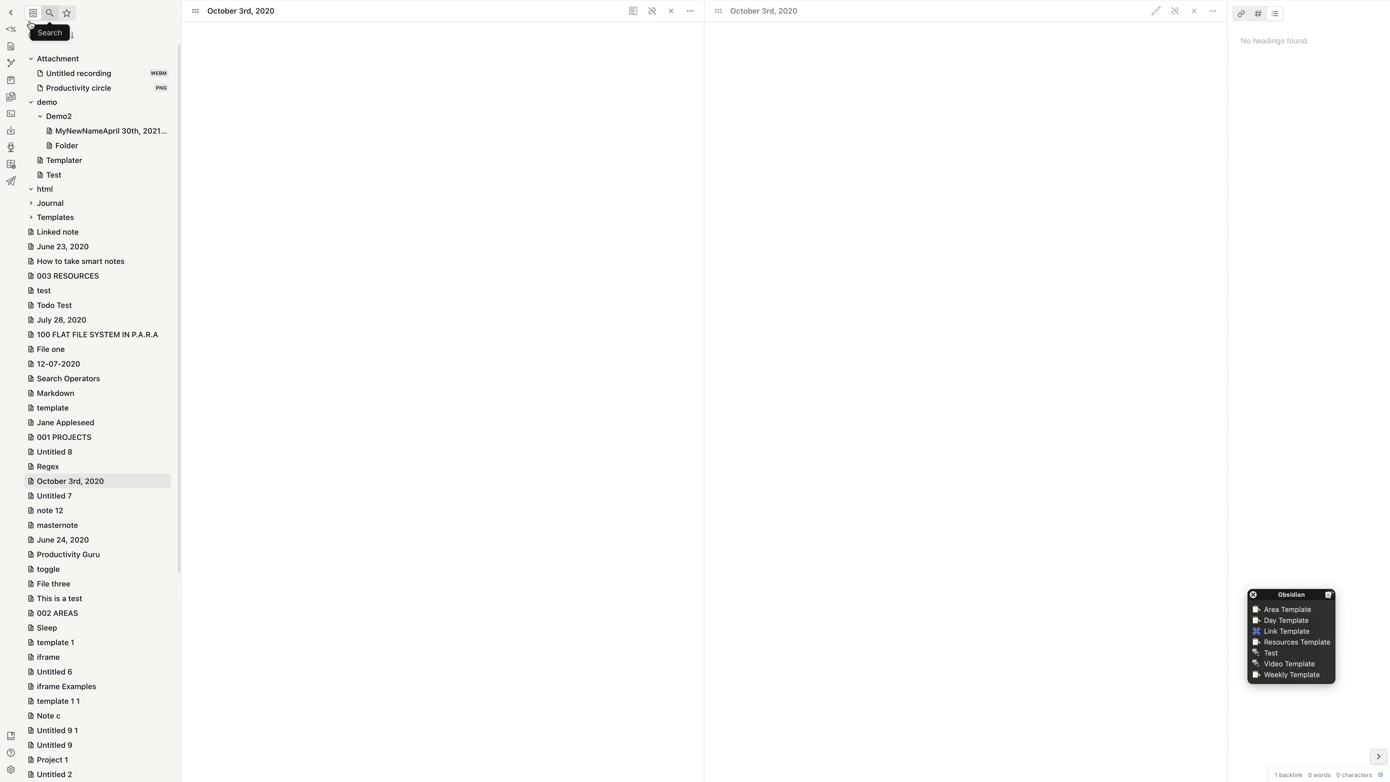
left_click(11, 30)
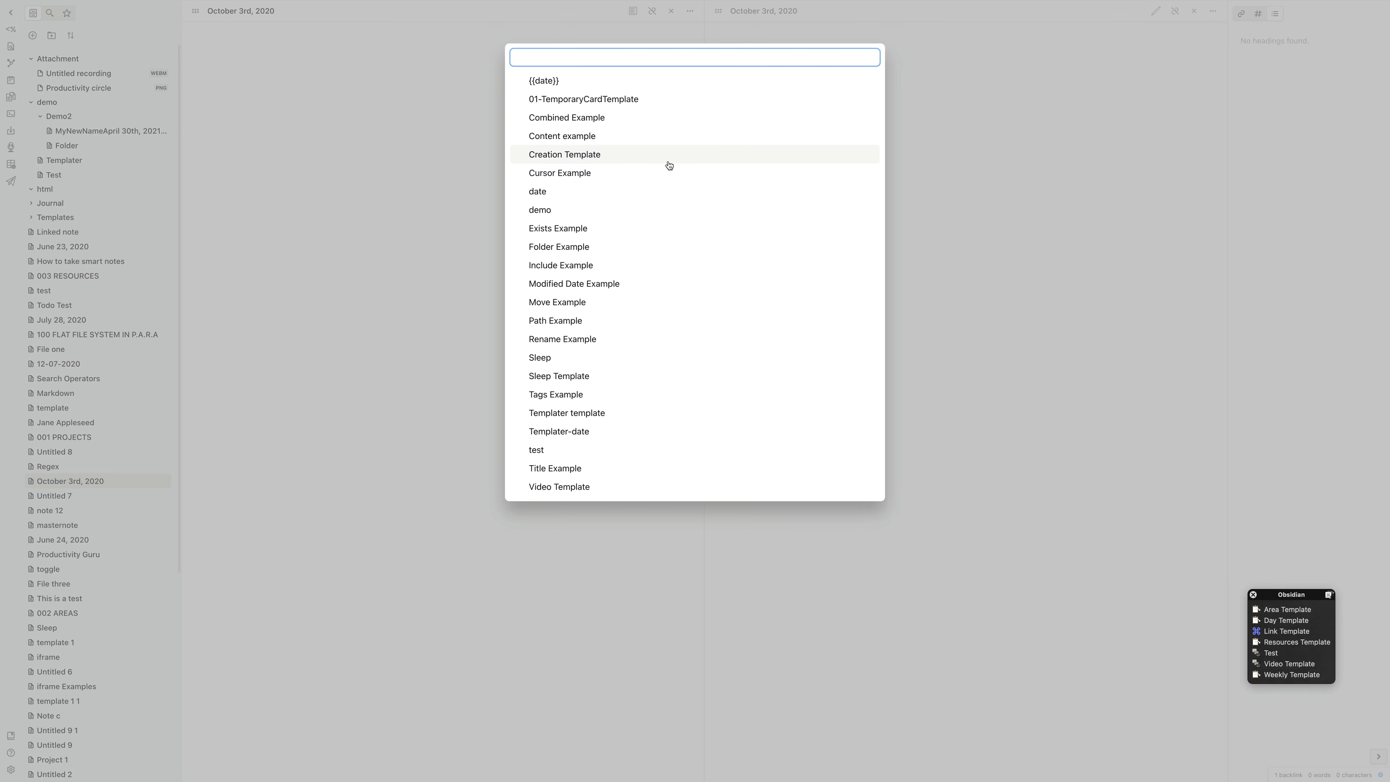
type("mod")
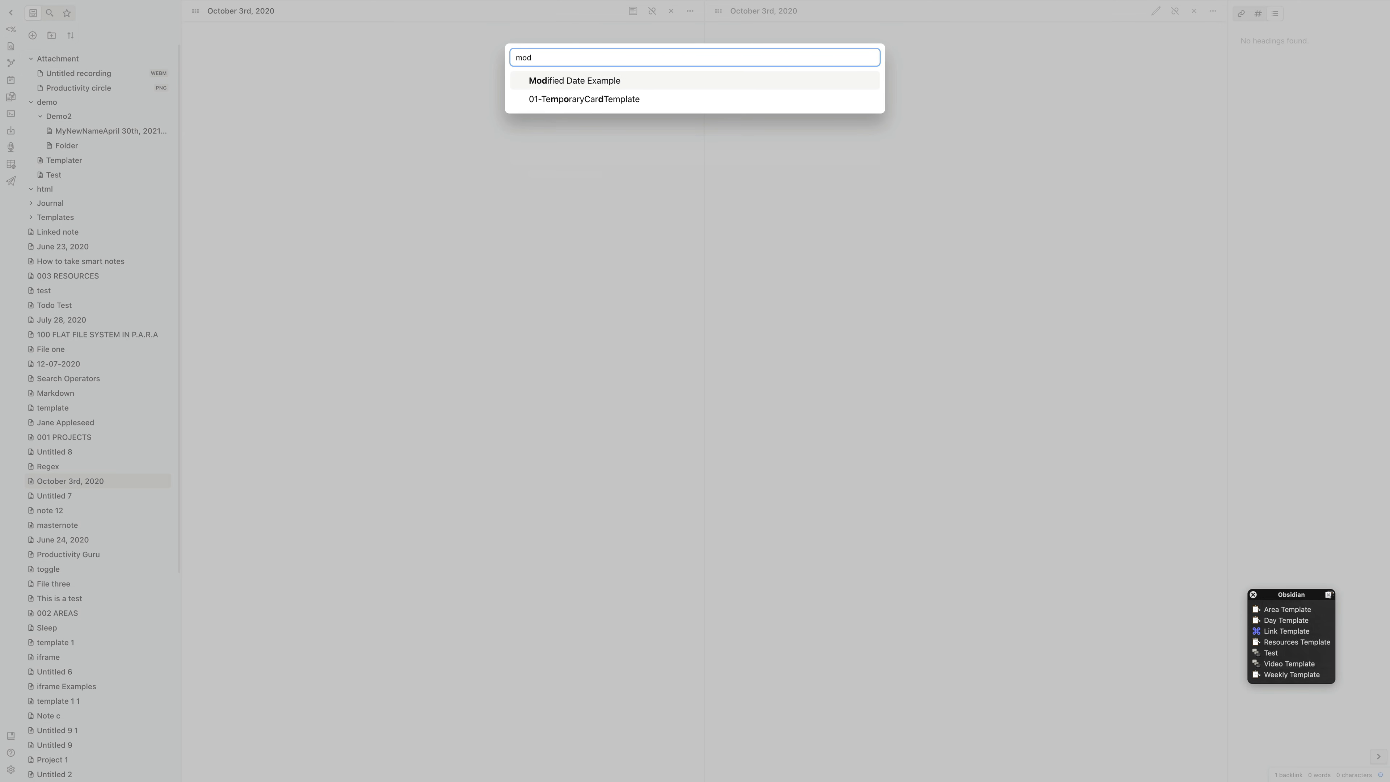
key("Return")
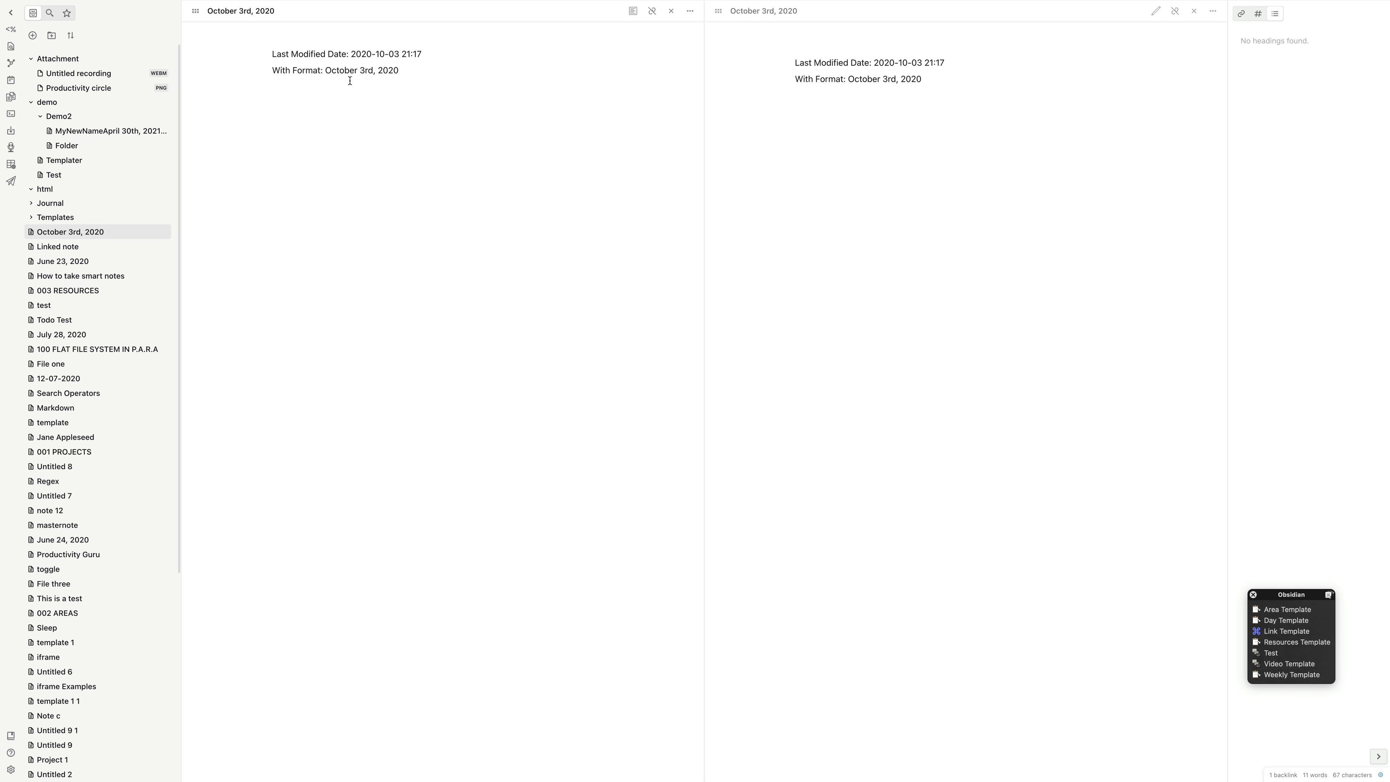
Step: Try to replace the date October 3rd, 2020 in the With Format line with the Combined Example template
left_click_drag(401, 71, 325, 72)
left_click(10, 29)
left_click(568, 114)
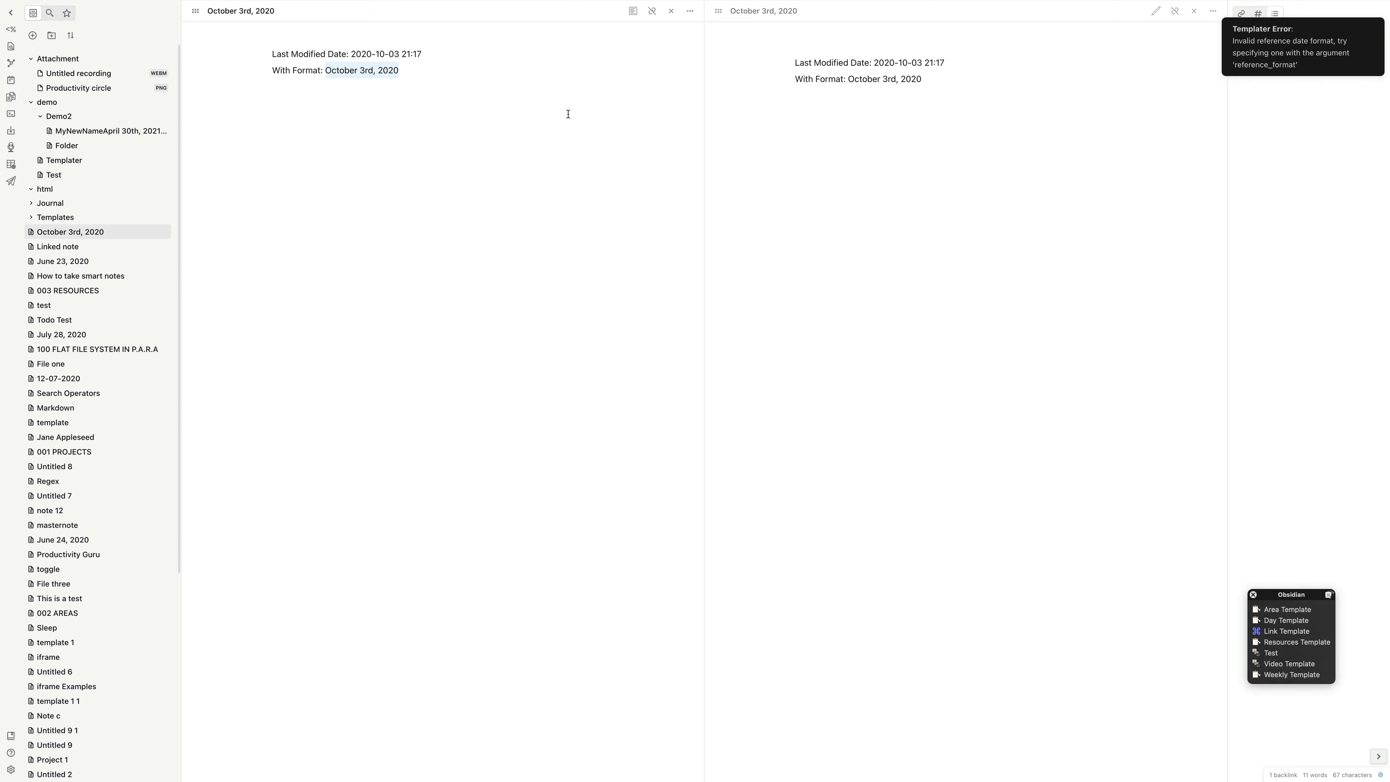
left_click(567, 114)
key("super+z")
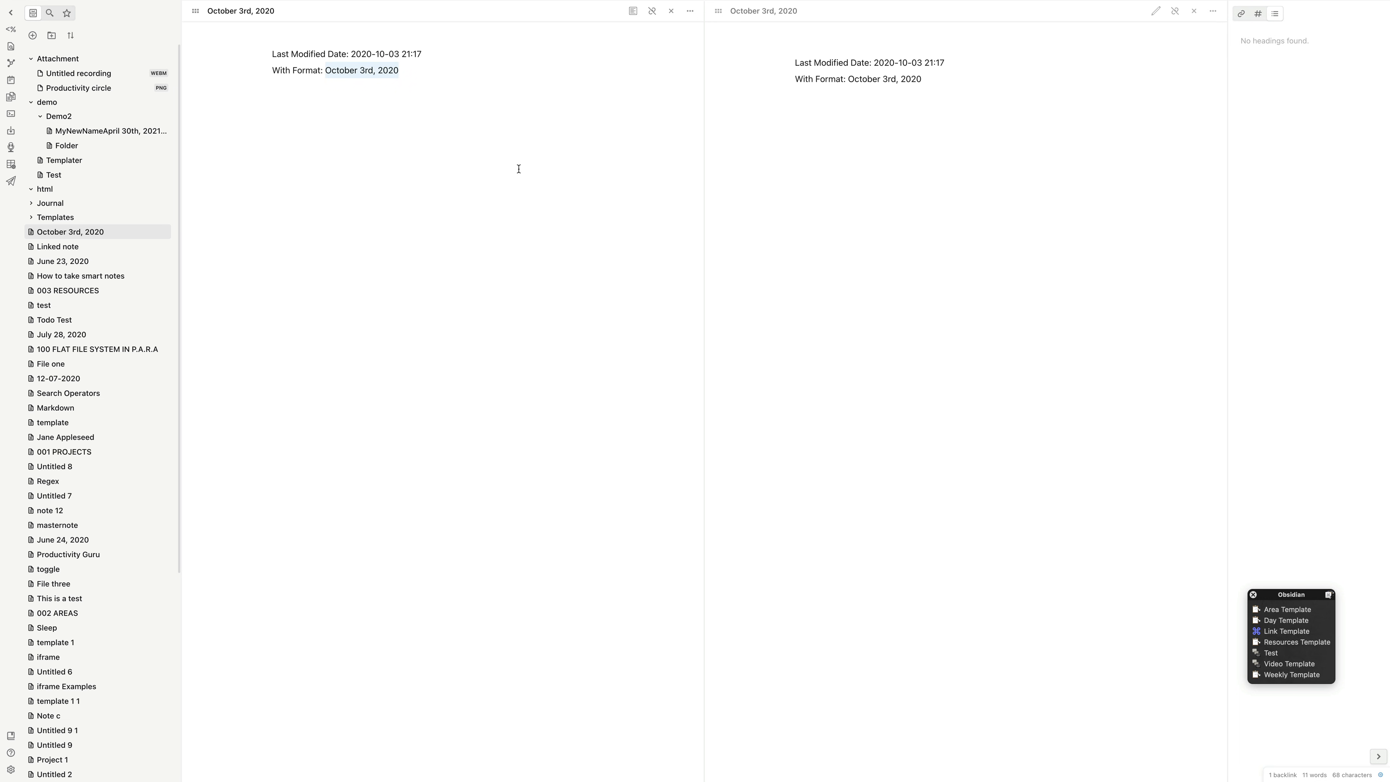
Step: Change tp.file.selection to tp.file.selection() in the Selected date - 5 days line of the Combined Example template
left_click(60, 219)
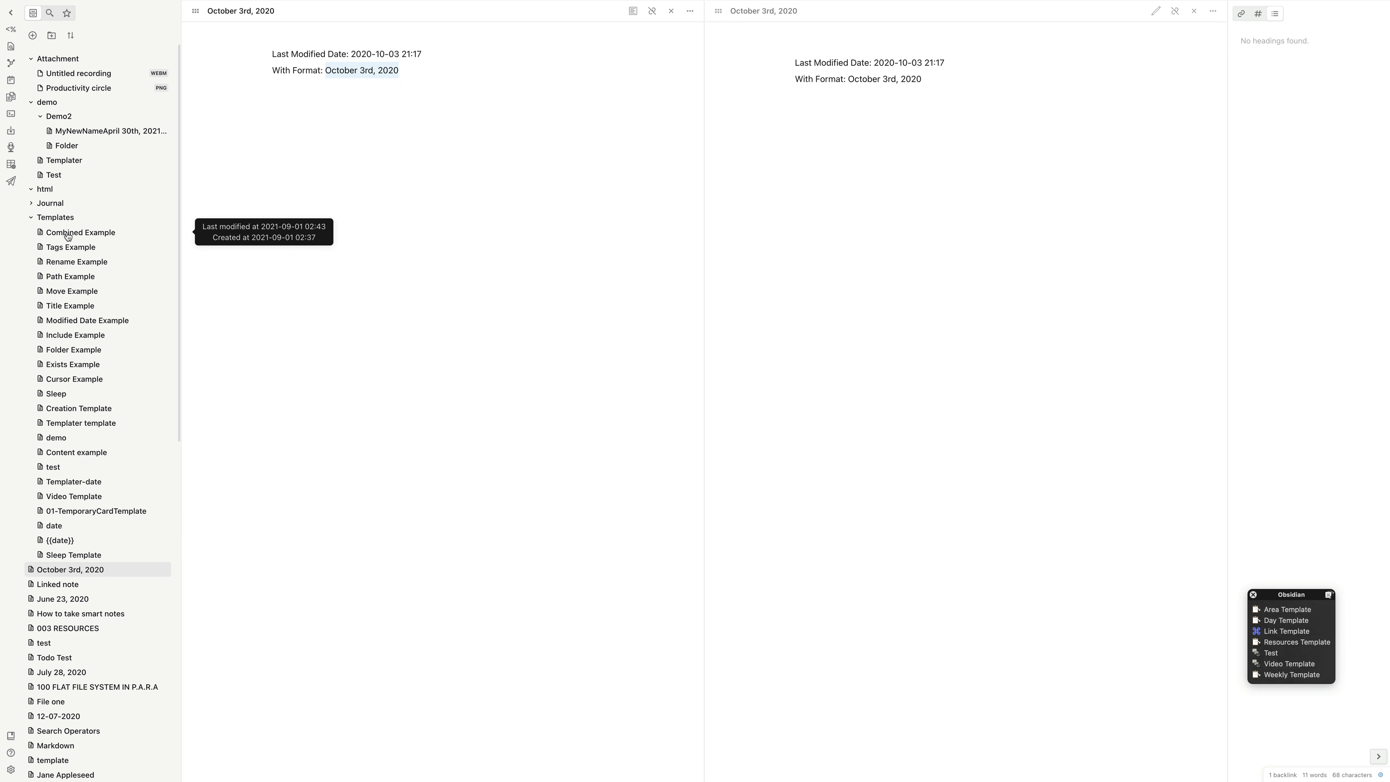
left_click(68, 237)
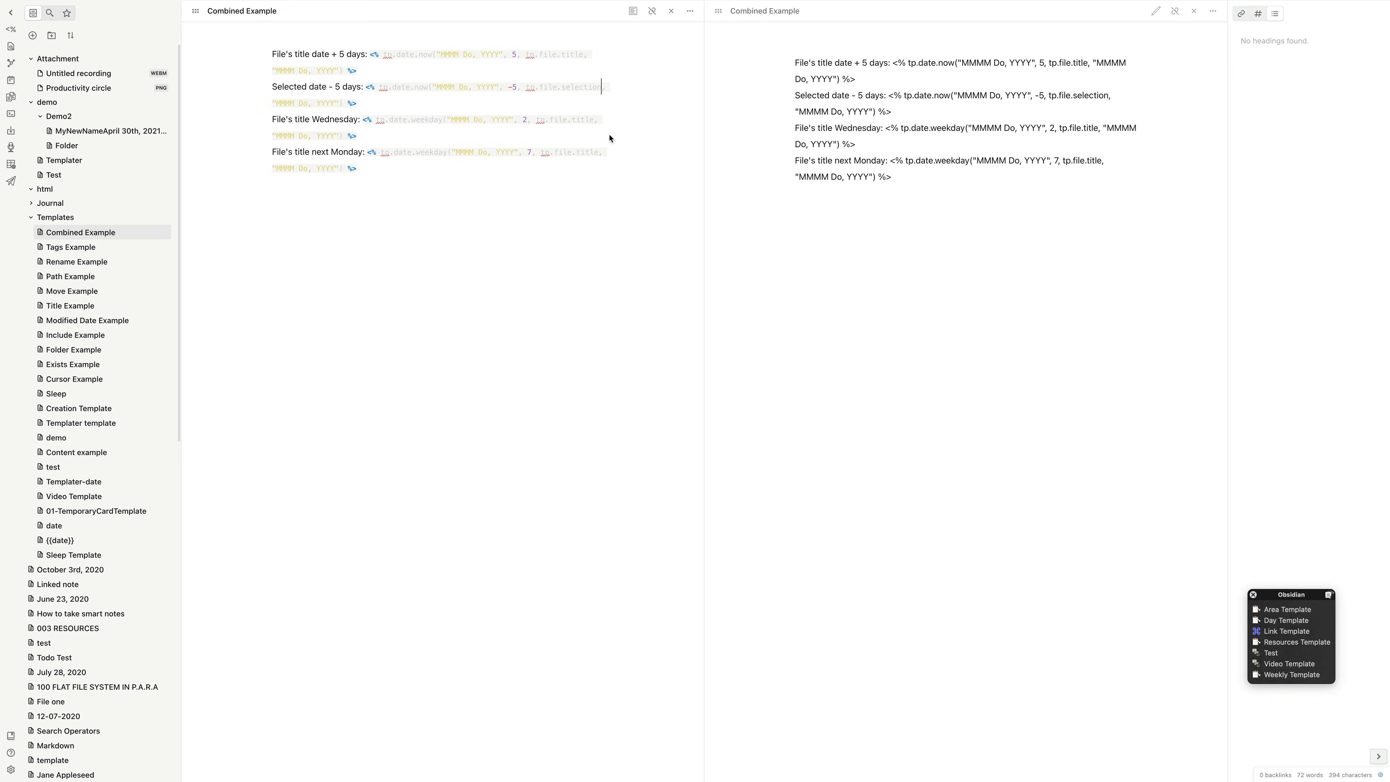
type("()")
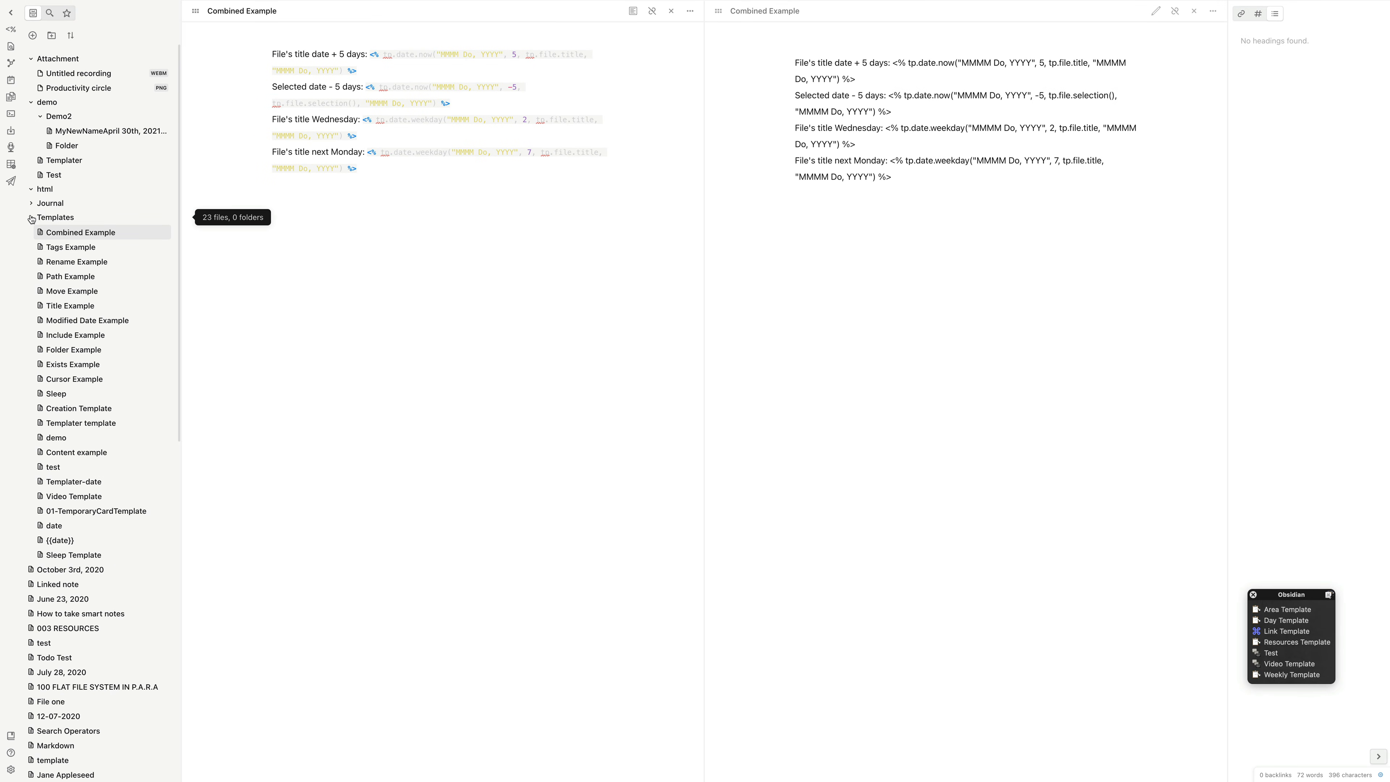
Step: Replace the With Format date in the October 3rd, 2020 note with the Combined Example template and check the inserted dates
left_click(31, 217)
left_click(48, 232)
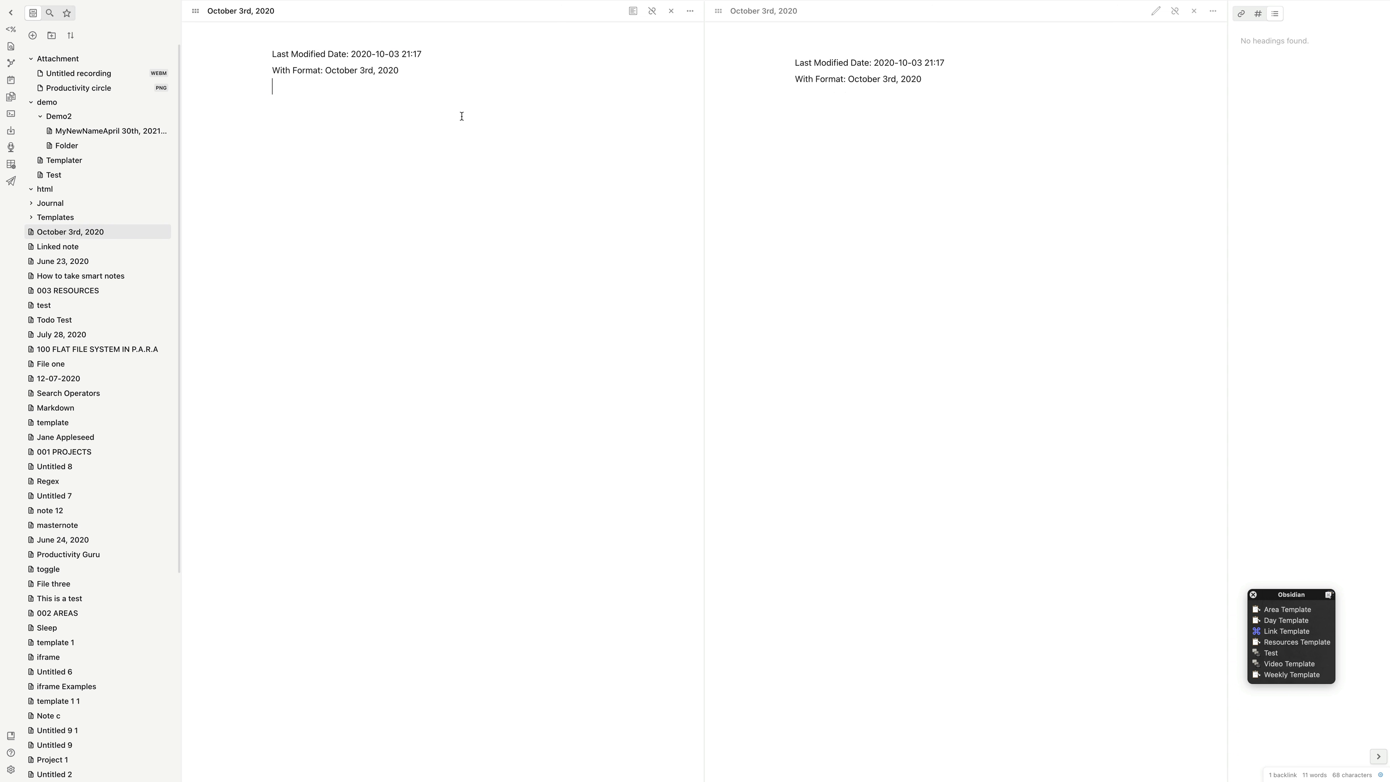
mouse_move(410, 69)
left_mouse_down()
mouse_move(325, 72)
mouse_move(399, 71)
left_mouse_up()
left_click(330, 73)
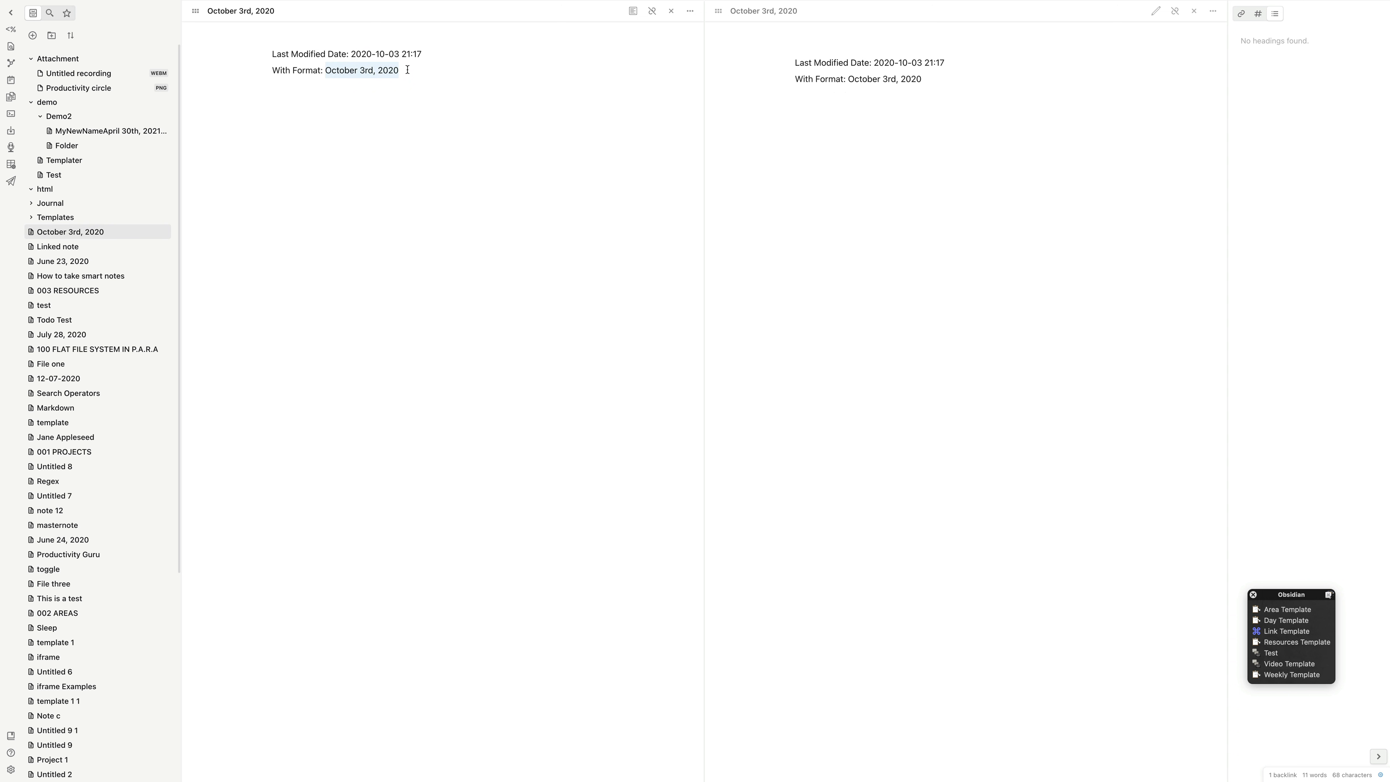
left_click(15, 31)
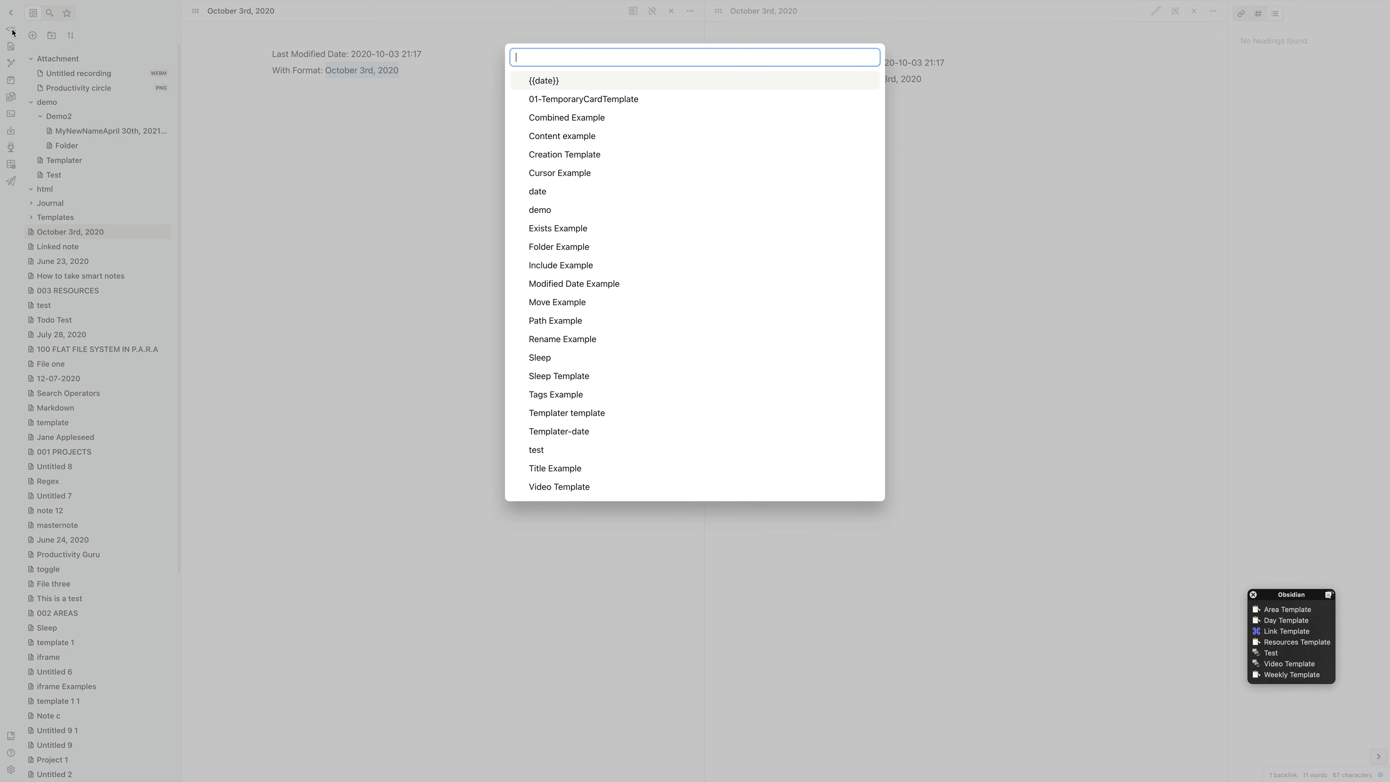
type("comb")
key("Return")
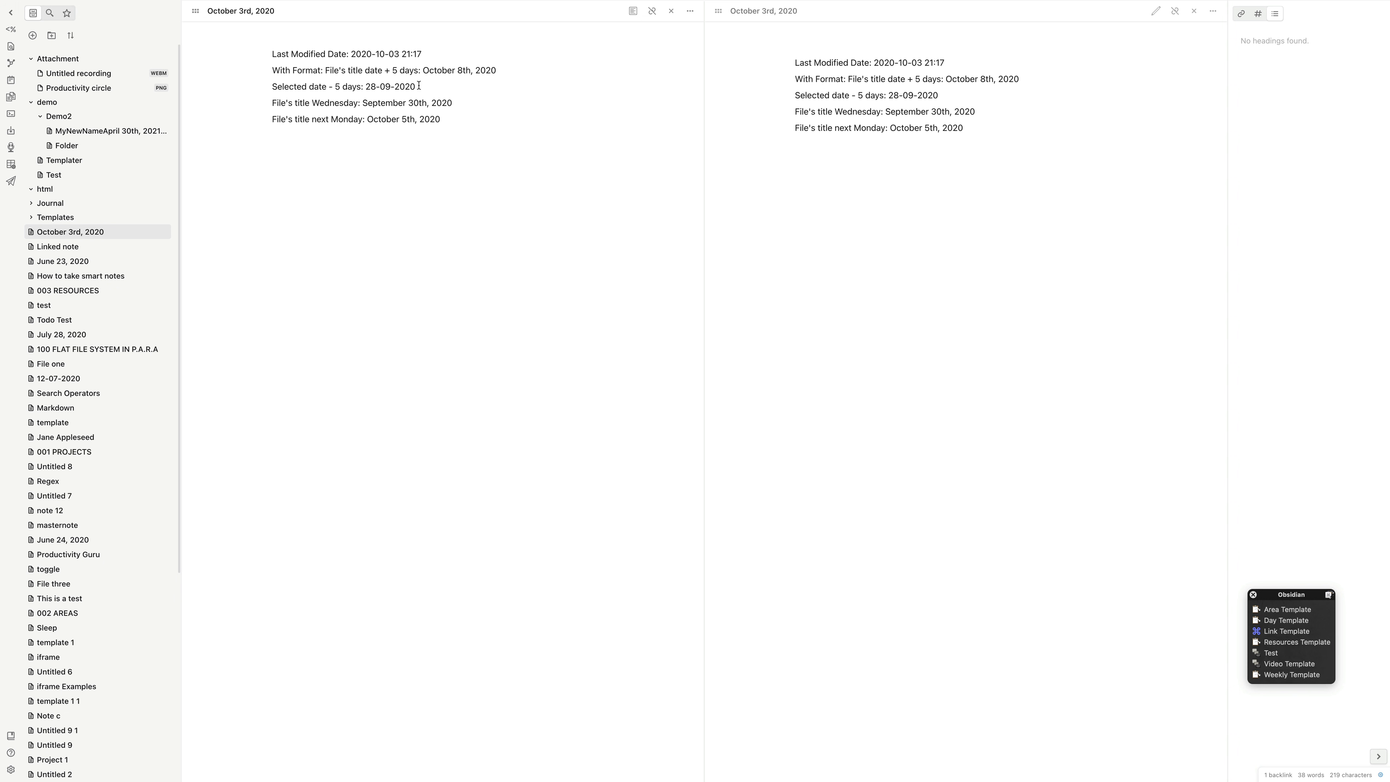
left_click_drag(416, 86, 366, 92)
left_click(461, 102)
left_click(454, 119)
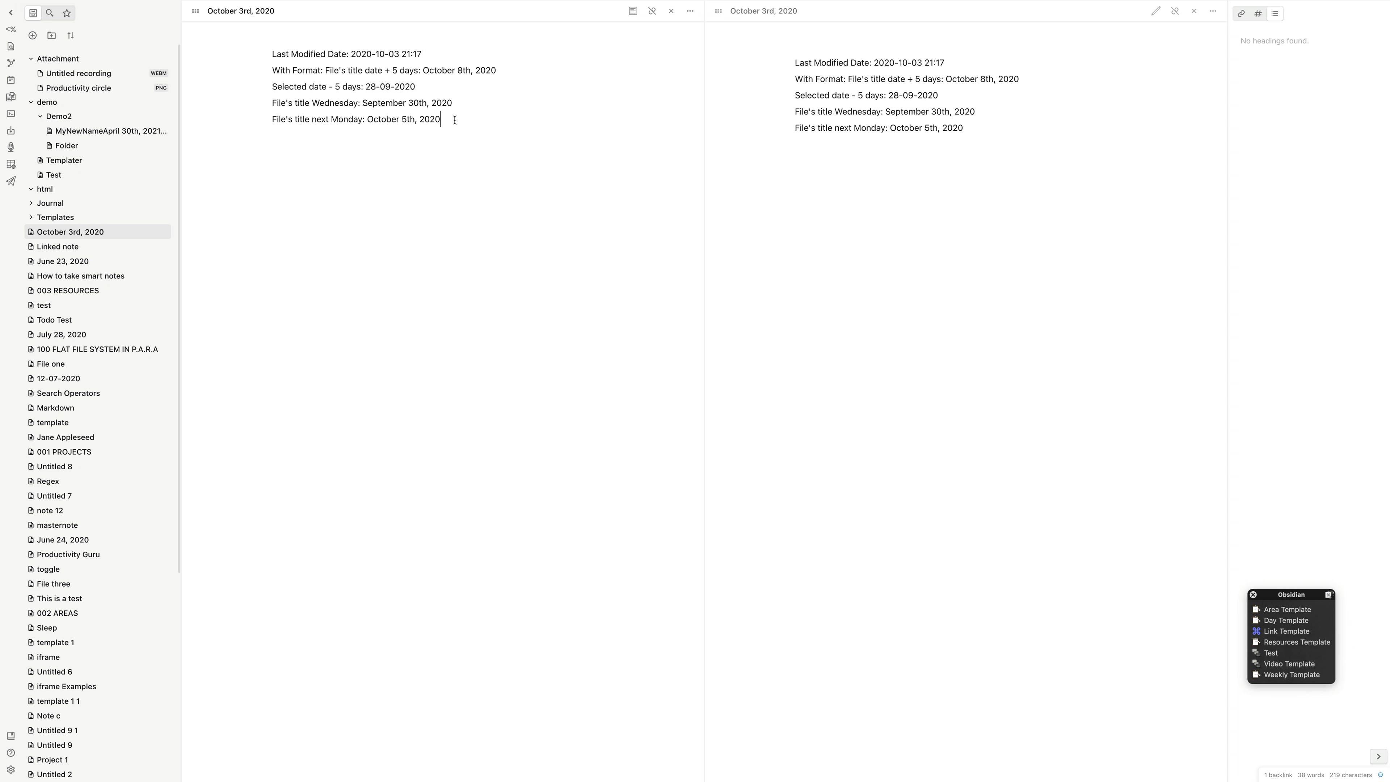